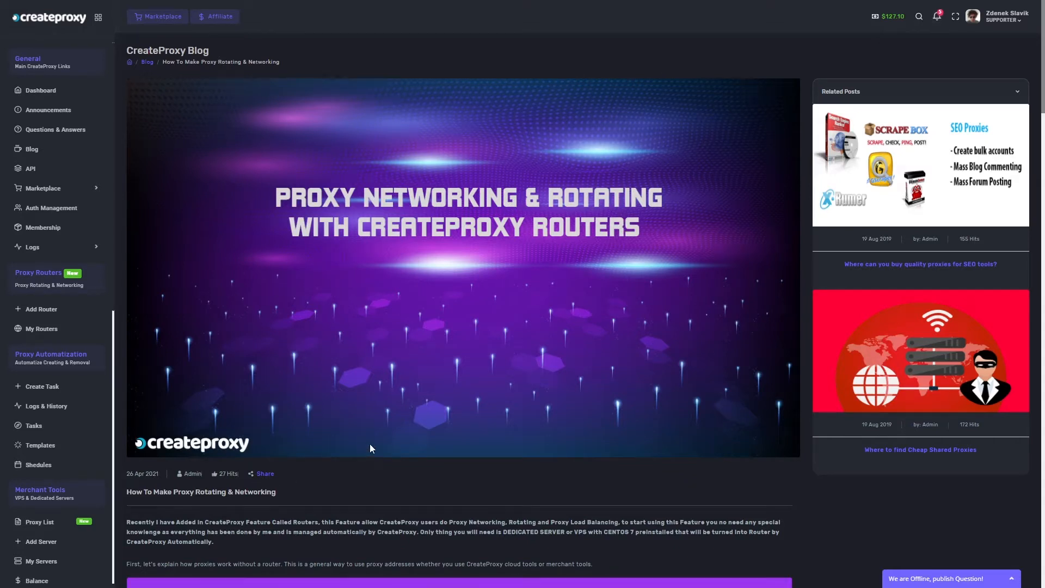
Read through the CreateProxy blog article on proxy networking and rotating with routers.
scroll(368, 446, "down", 3)
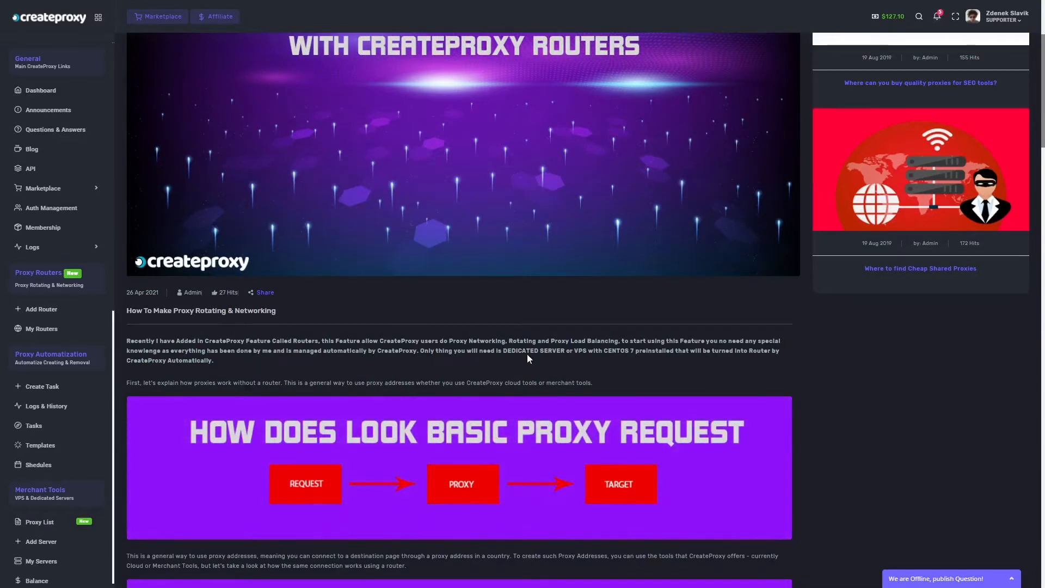
scroll(478, 351, "down", 2)
scroll(478, 349, "down", 3)
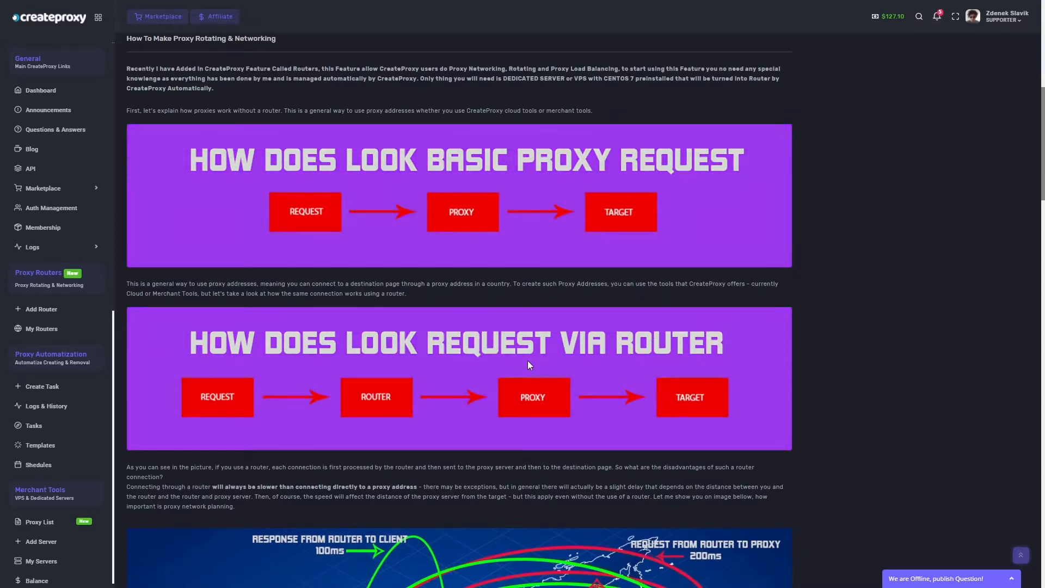
scroll(602, 349, "down", 7)
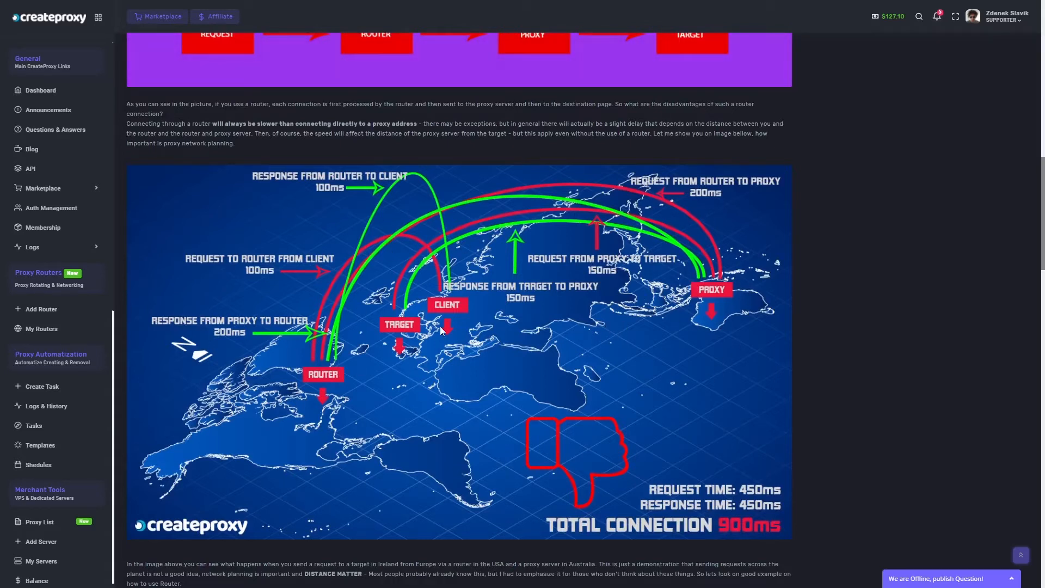
scroll(447, 326, "down", 1)
scroll(441, 318, "down", 1)
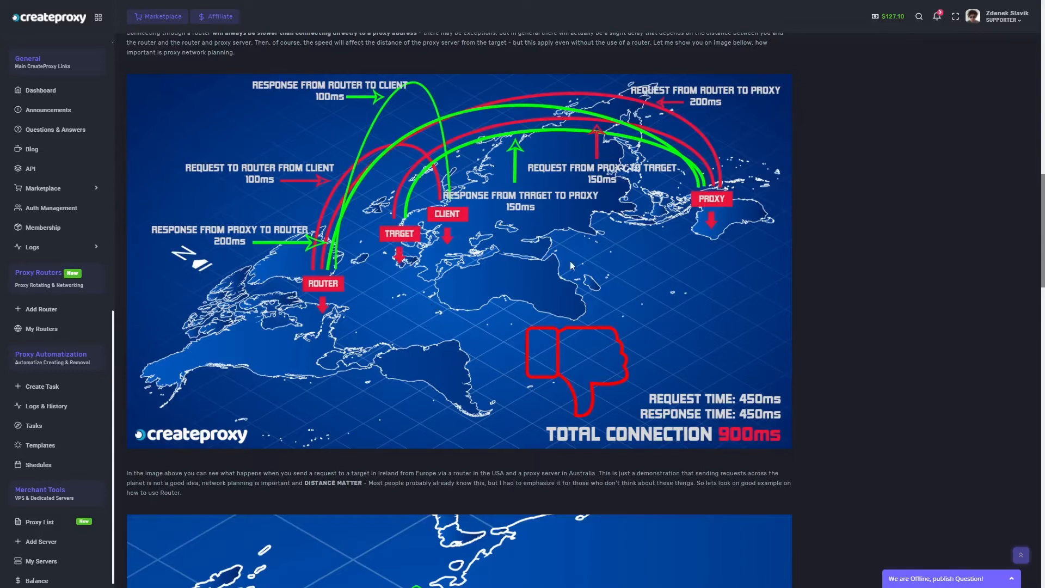
scroll(409, 327, "down", 5)
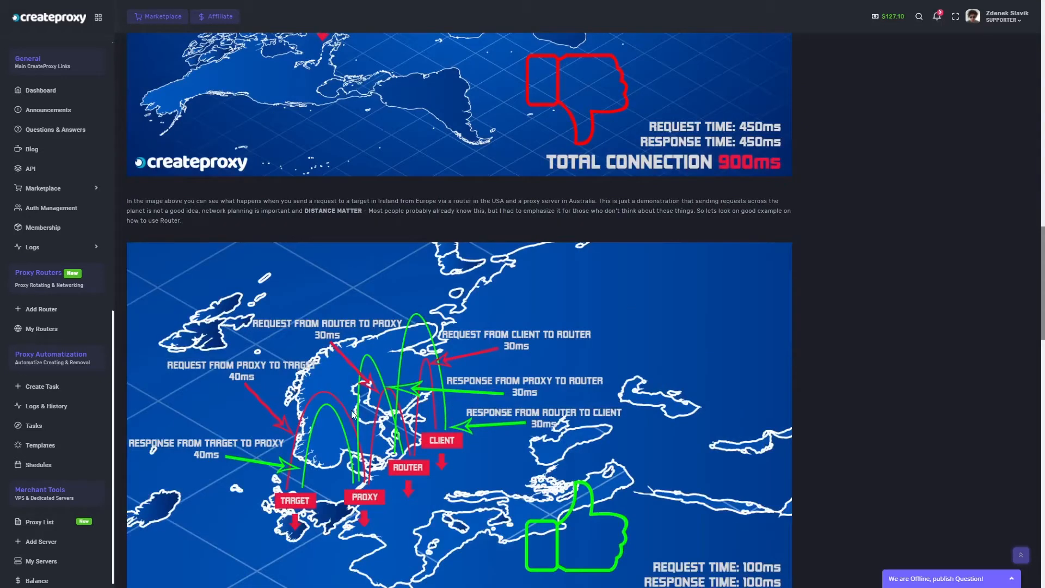
scroll(549, 409, "down", 8)
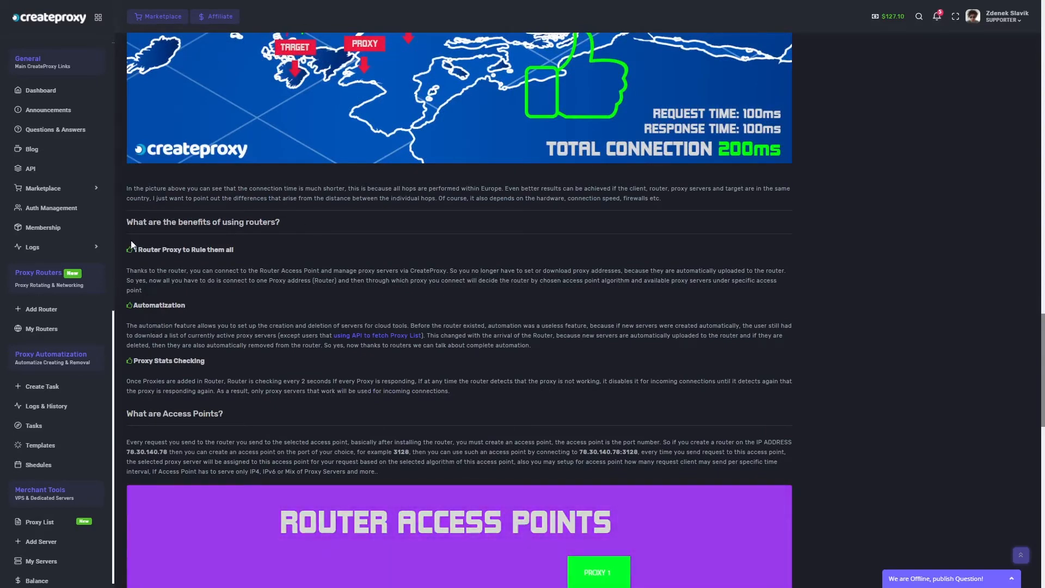
scroll(452, 403, "down", 5)
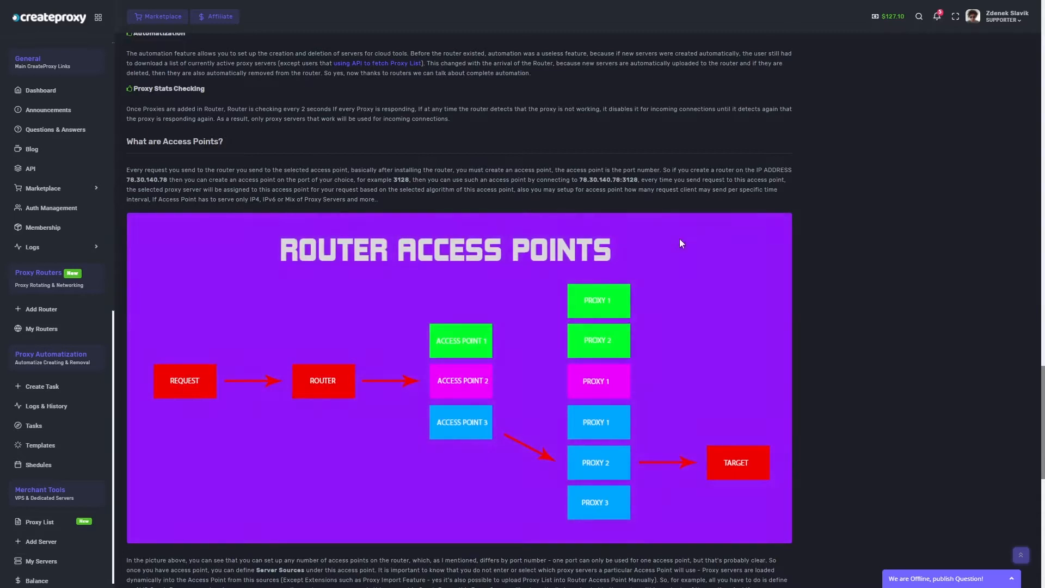
scroll(411, 352, "down", 7)
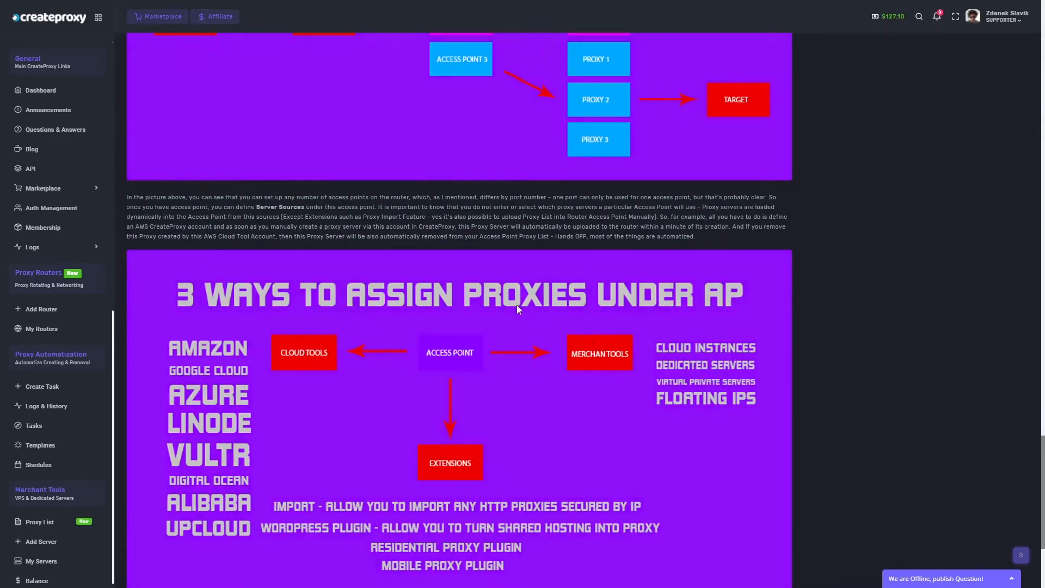
scroll(551, 345, "down", 4)
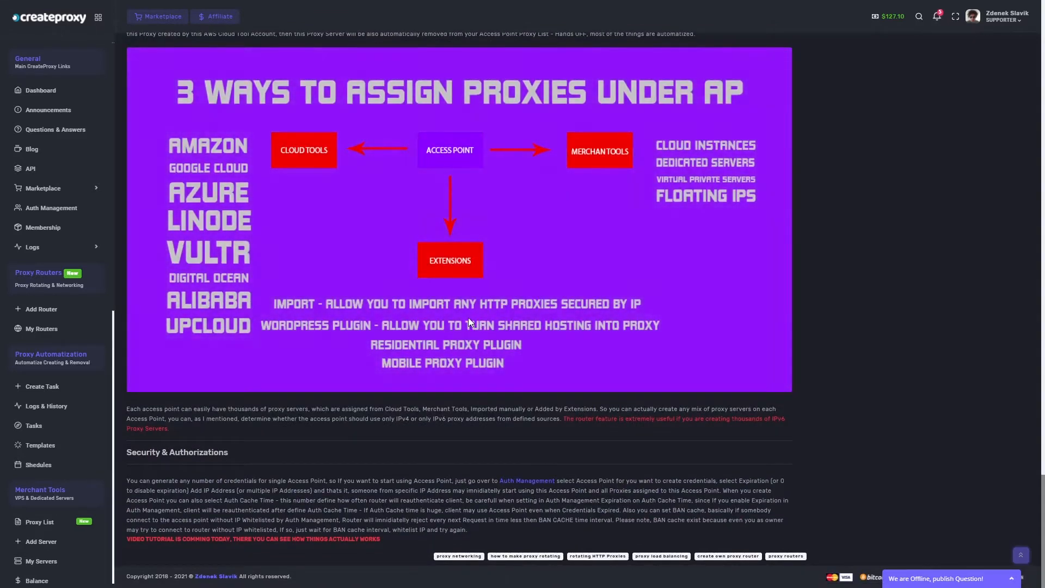
scroll(504, 256, "up", 20)
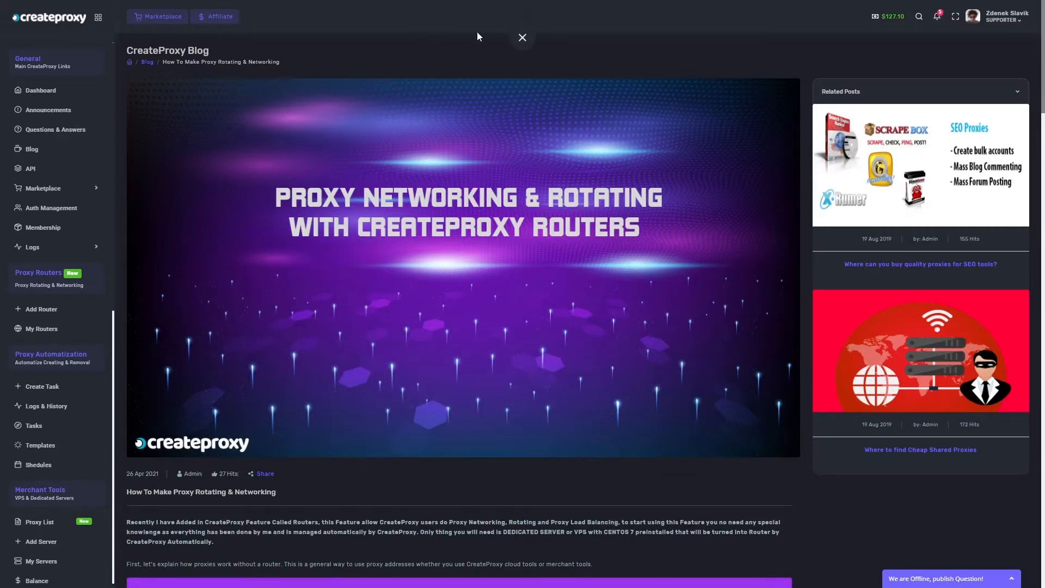
Highlight the CENTOS 7 requirement in the article's introduction paragraph.
left_click(522, 38)
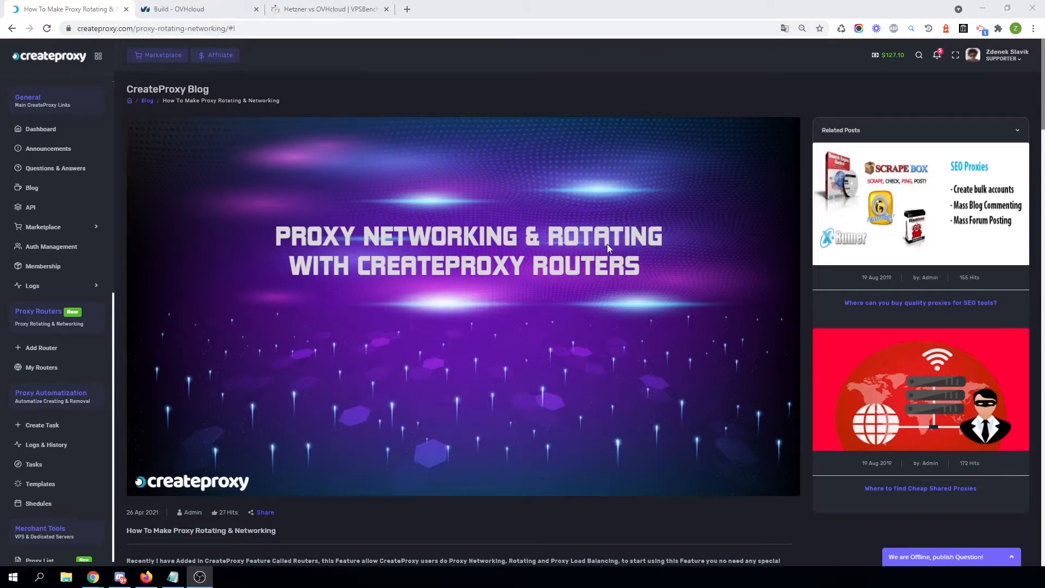
scroll(483, 402, "down", 5)
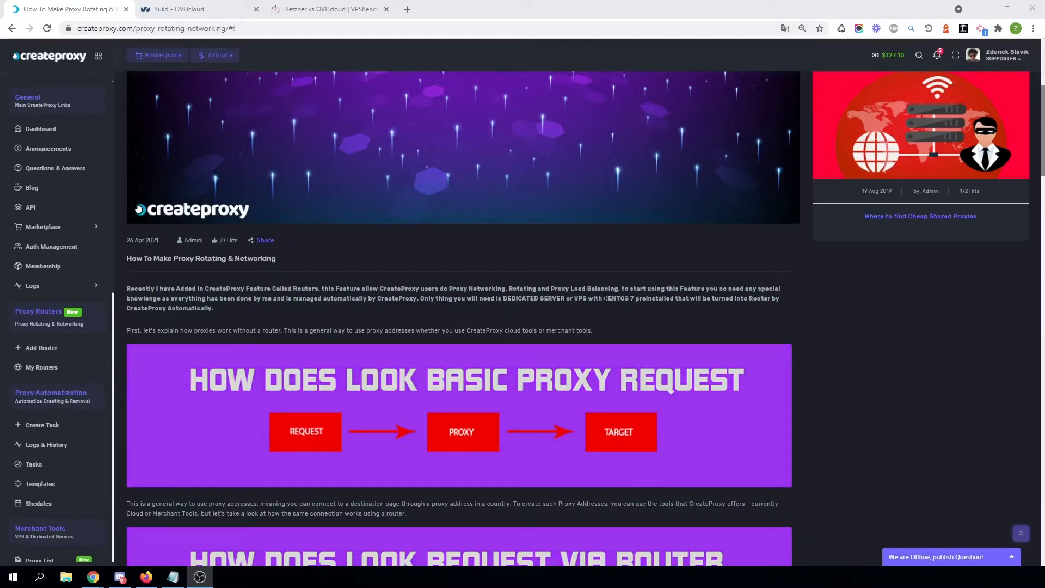
left_click_drag(604, 298, 635, 298)
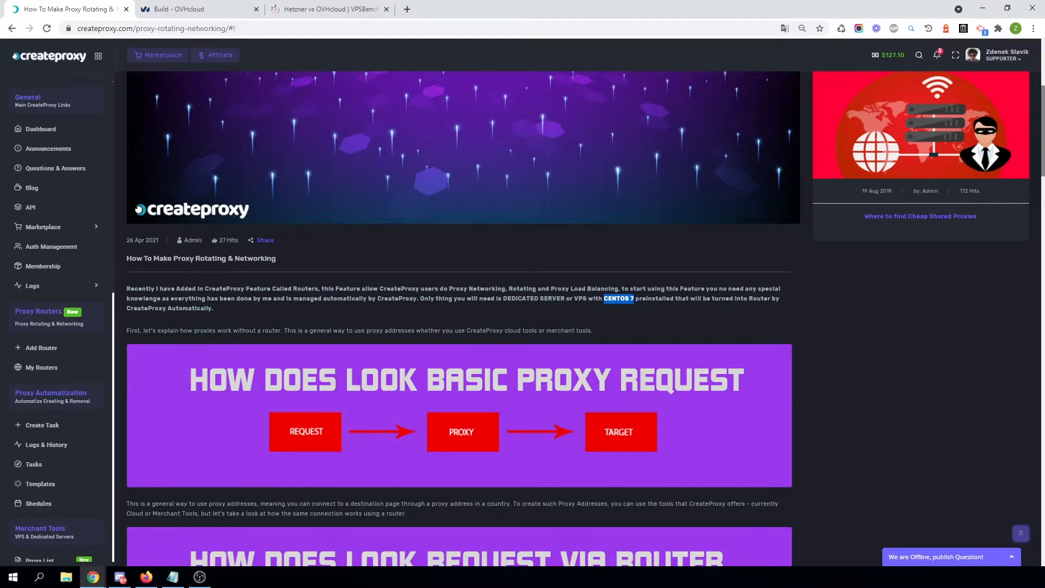
left_click(668, 299)
left_click_drag(635, 298, 608, 298)
left_click(612, 298)
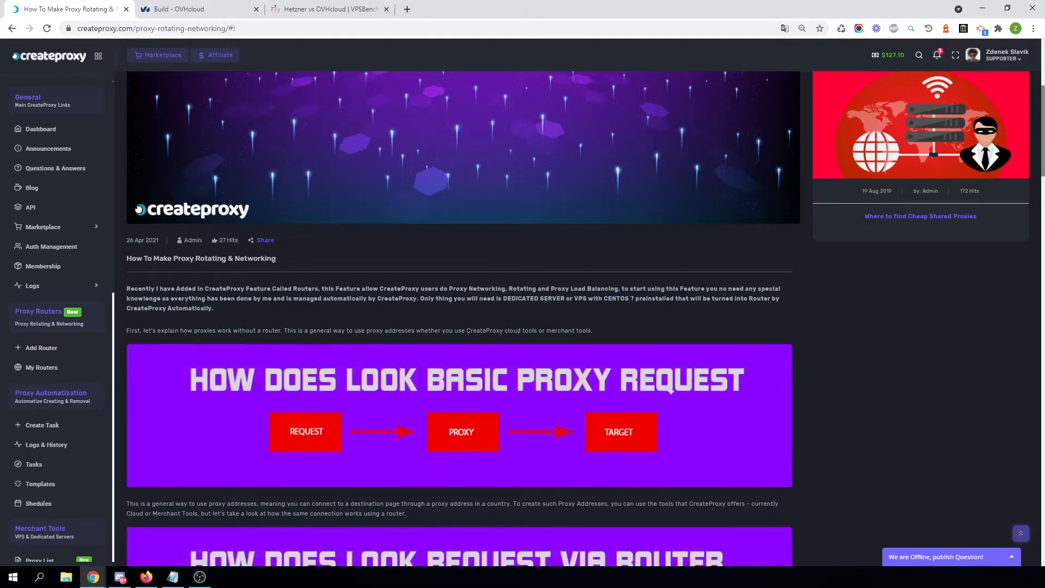
Compare the Hetzner and OVHcloud VPS plans, highlighting the VPS Value plan's data transfer.
left_click(320, 6)
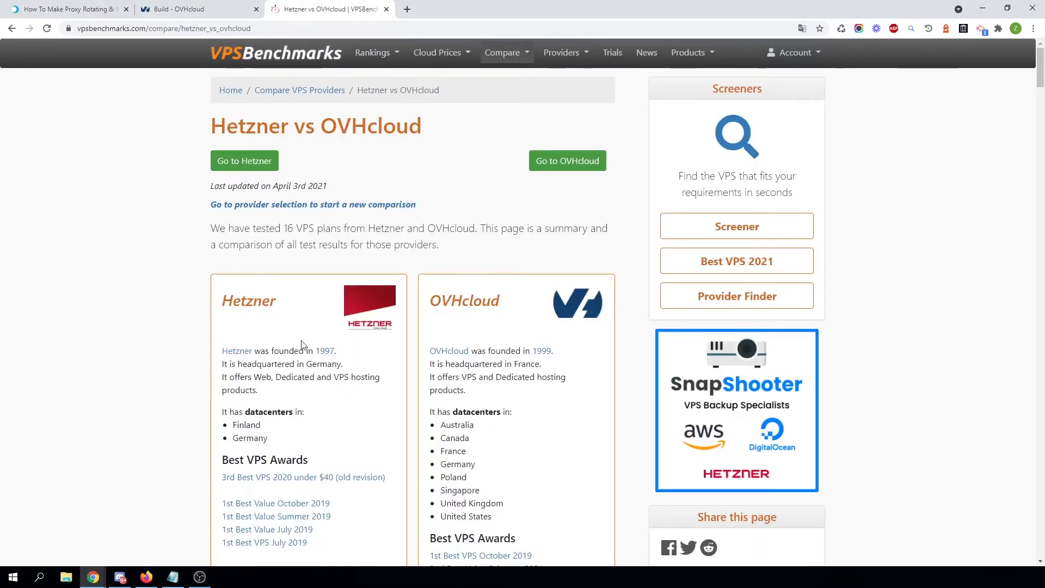
scroll(316, 390, "down", 8)
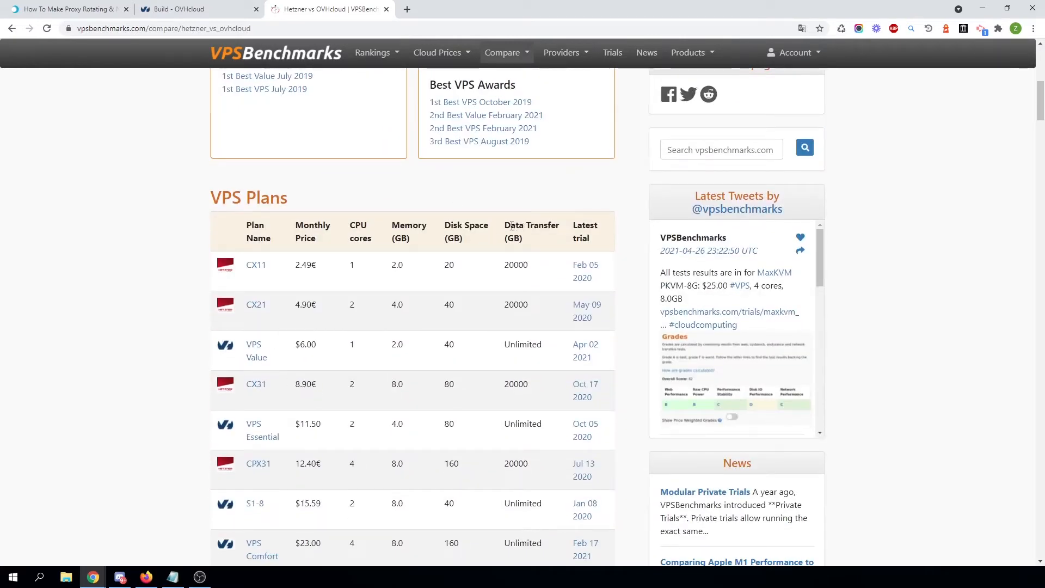
double_click(524, 345)
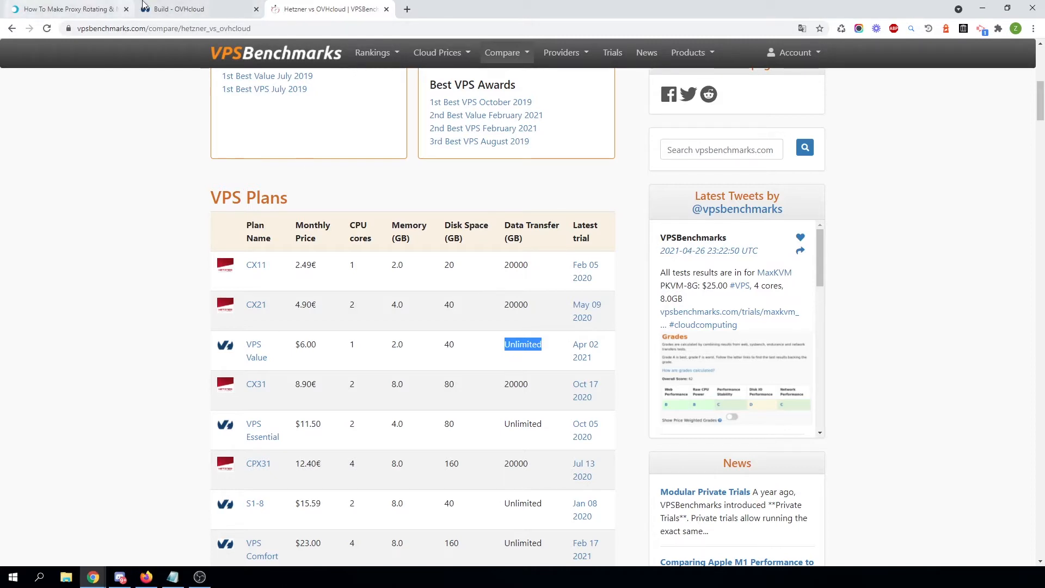
Review the OVHcloud VPS configuration with the Starter instance and Centos 7 image.
left_click(203, 5)
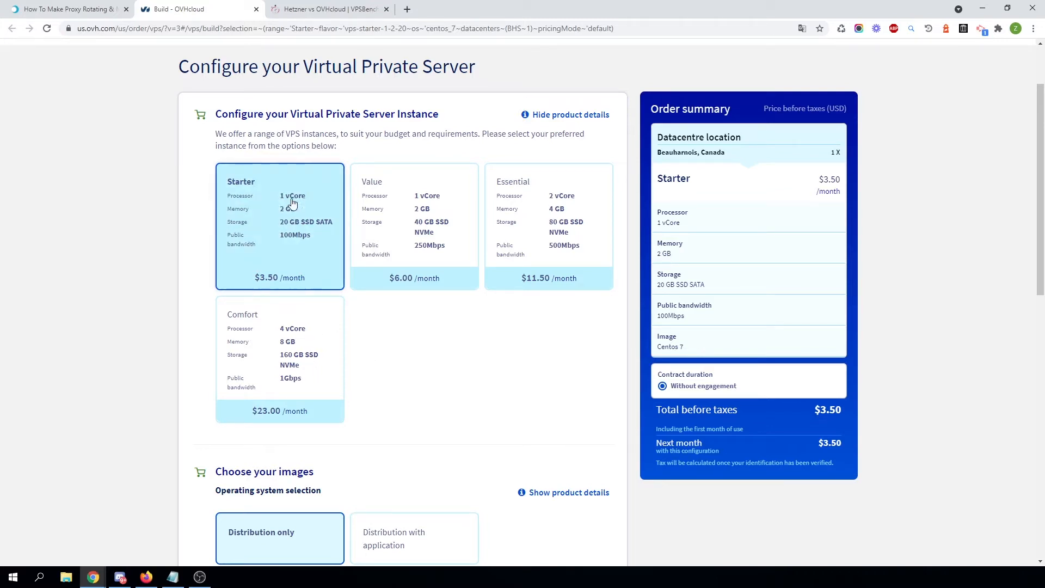
scroll(414, 359, "down", 3)
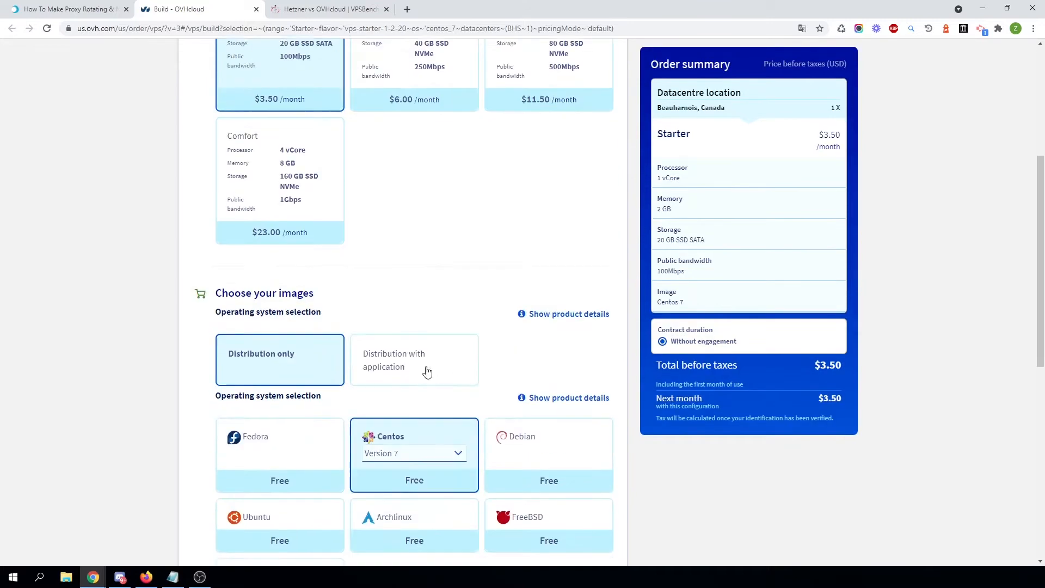
scroll(450, 278, "up", 5)
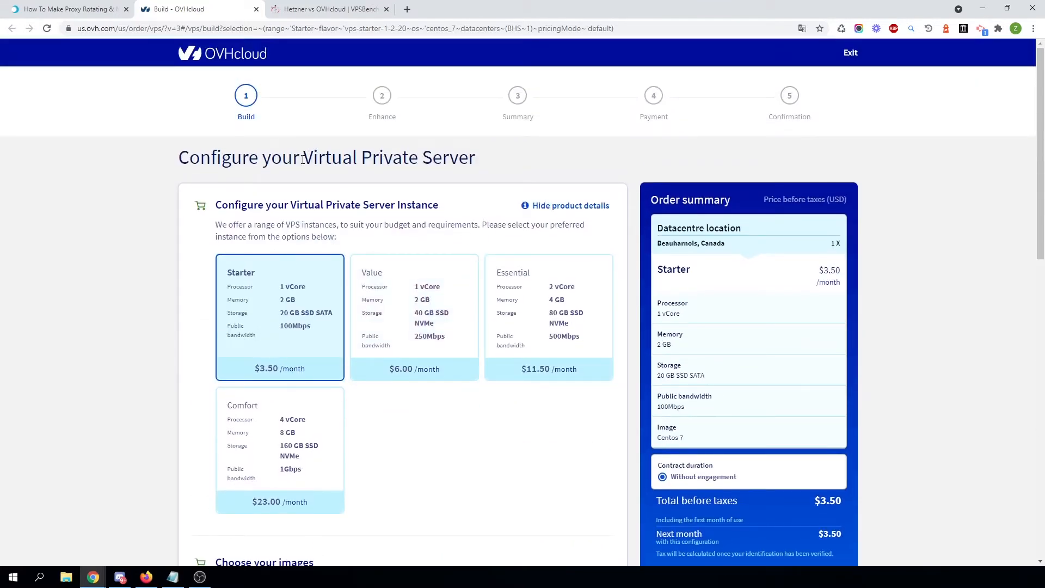
scroll(367, 332, "down", 2)
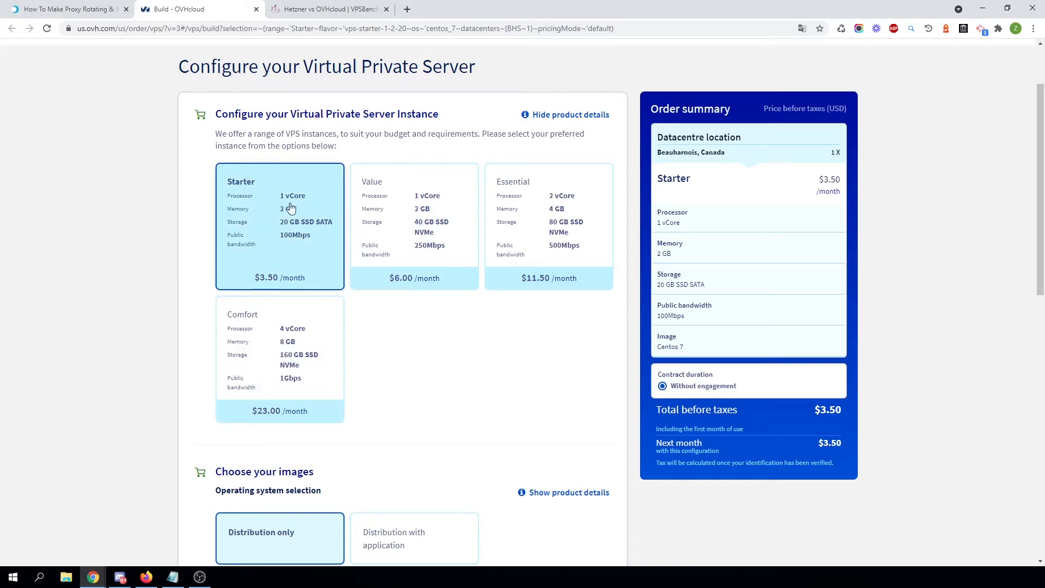
Open the VPSBenchmarks homepage and browse its rankings and reports.
left_click(294, 9)
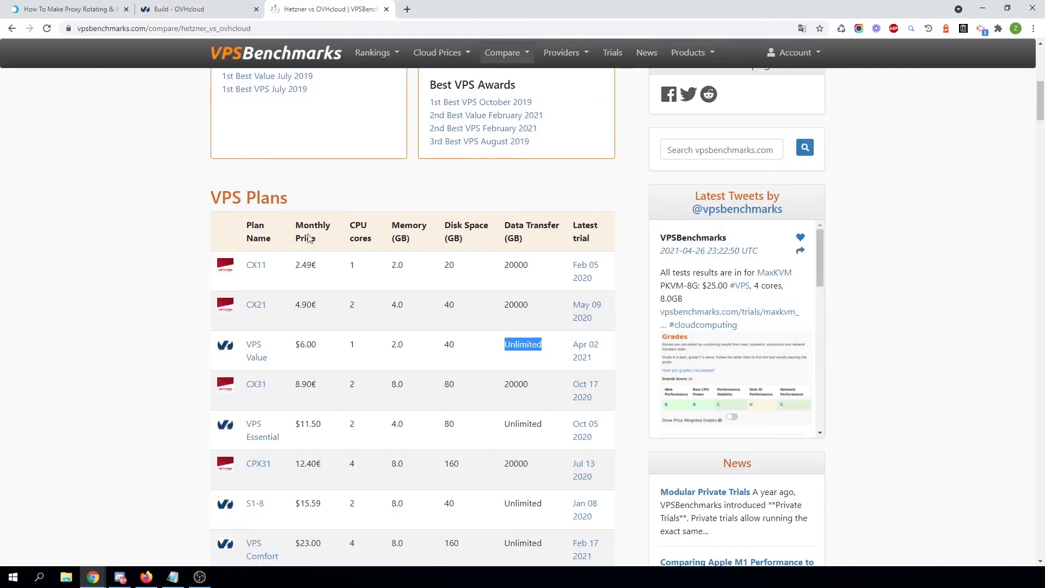
scroll(387, 345, "up", 8)
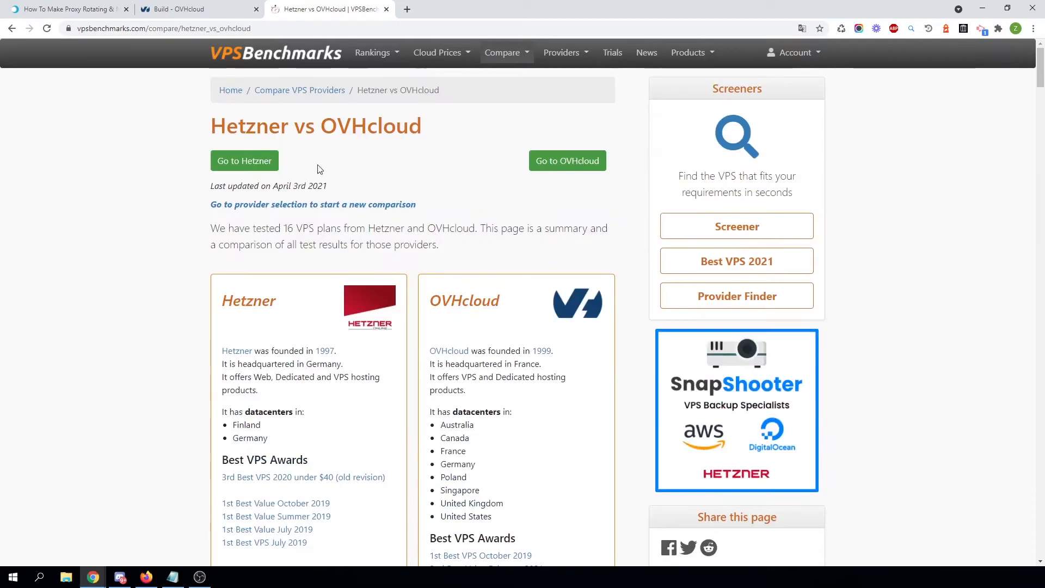
left_click(293, 54)
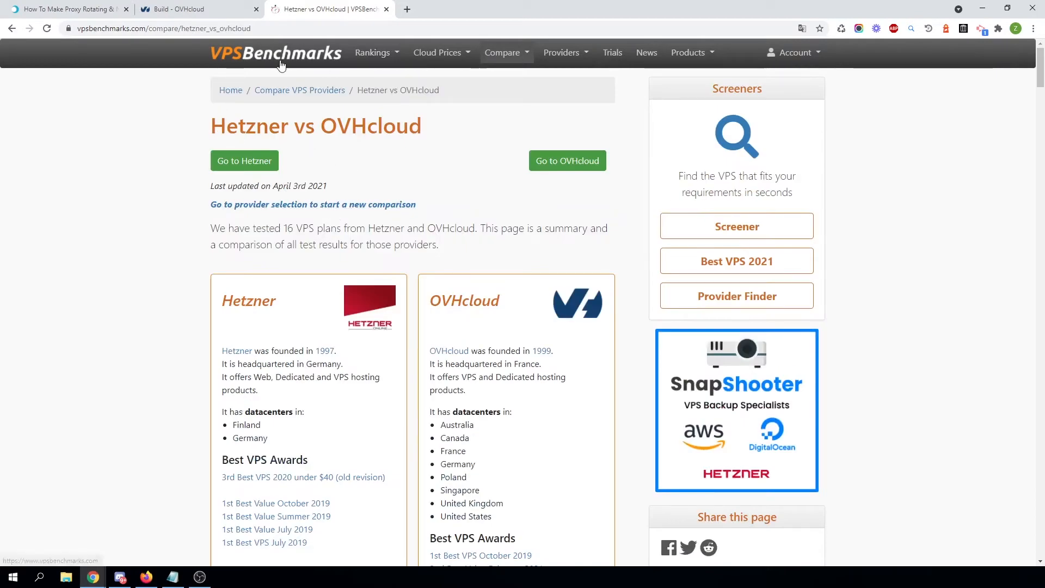
scroll(424, 327, "down", 15)
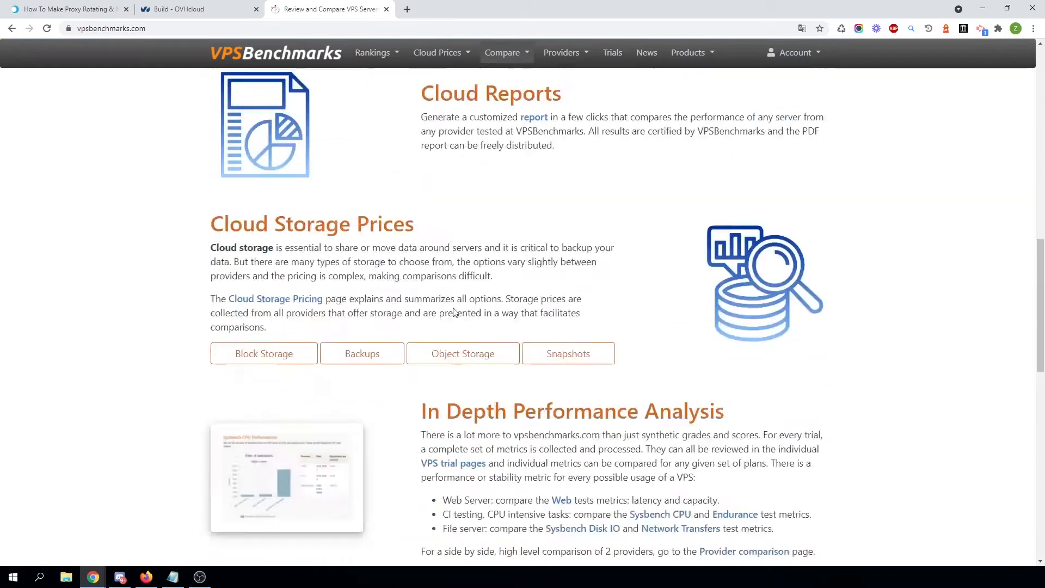
scroll(444, 359, "up", 20)
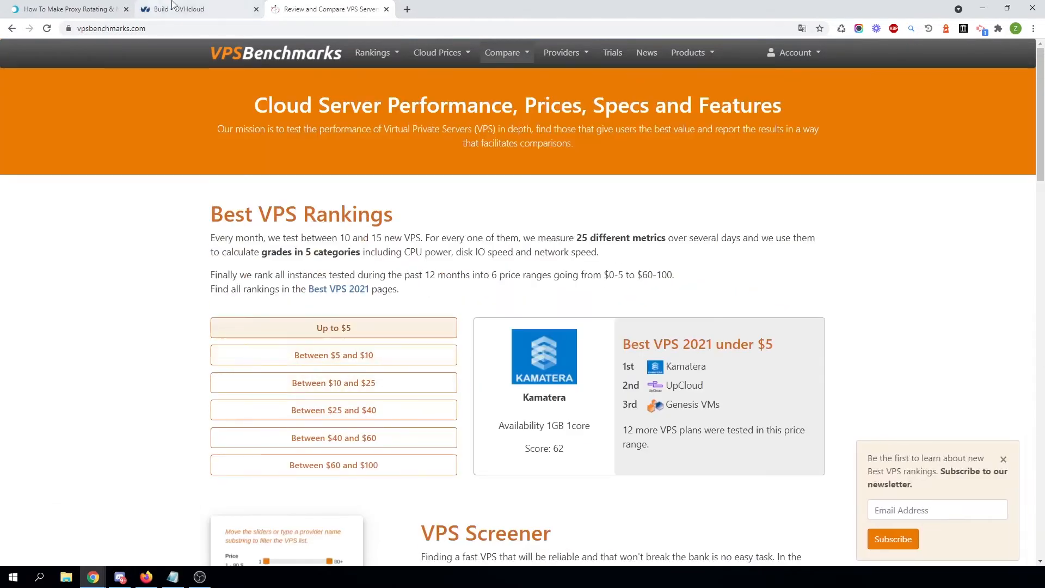
Review the OVHcloud image and datacentre localisation options for the VPS order.
left_click(191, 9)
scroll(486, 357, "down", 8)
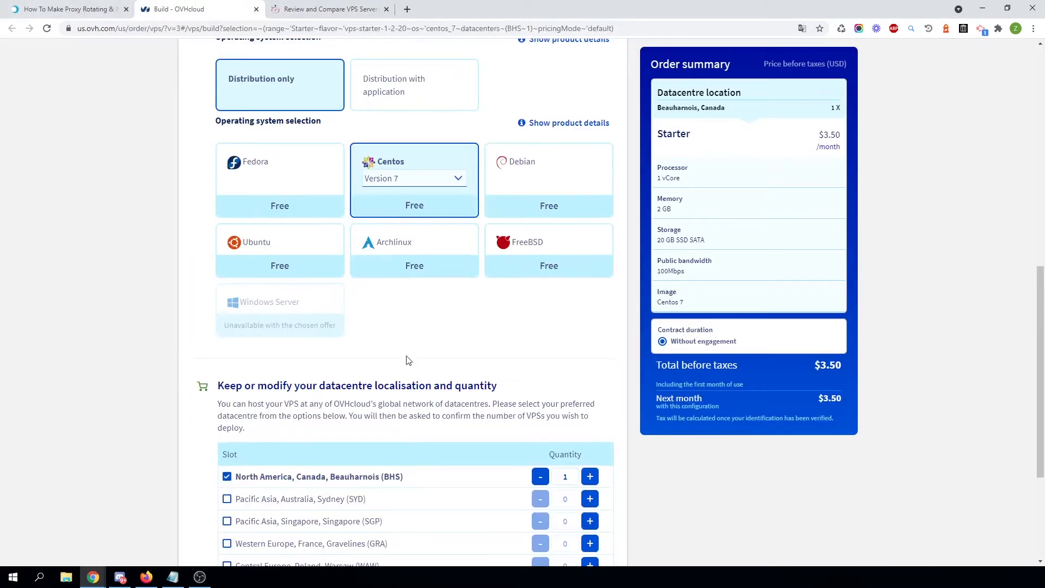
scroll(409, 296, "up", 10)
scroll(435, 238, "down", 12)
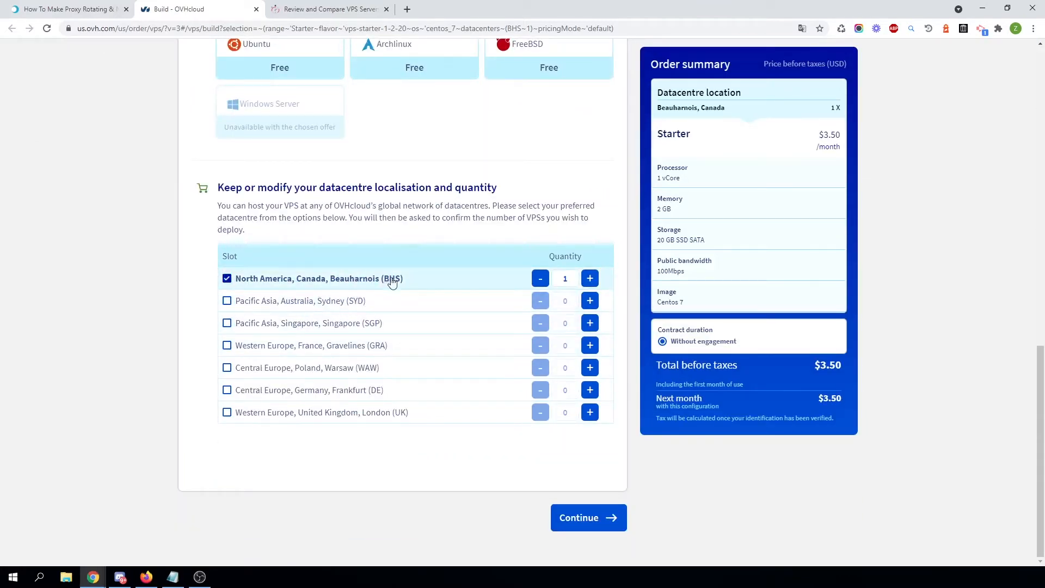
Return to the router blog article and scroll through its request diagrams.
left_click(69, 7)
scroll(355, 318, "down", 20)
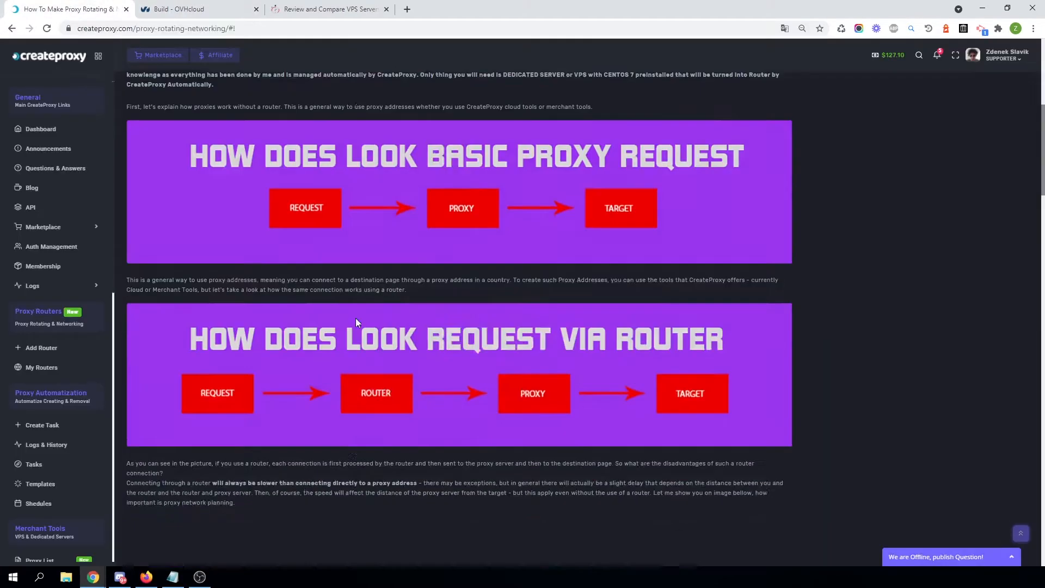
scroll(387, 139, "up", 6)
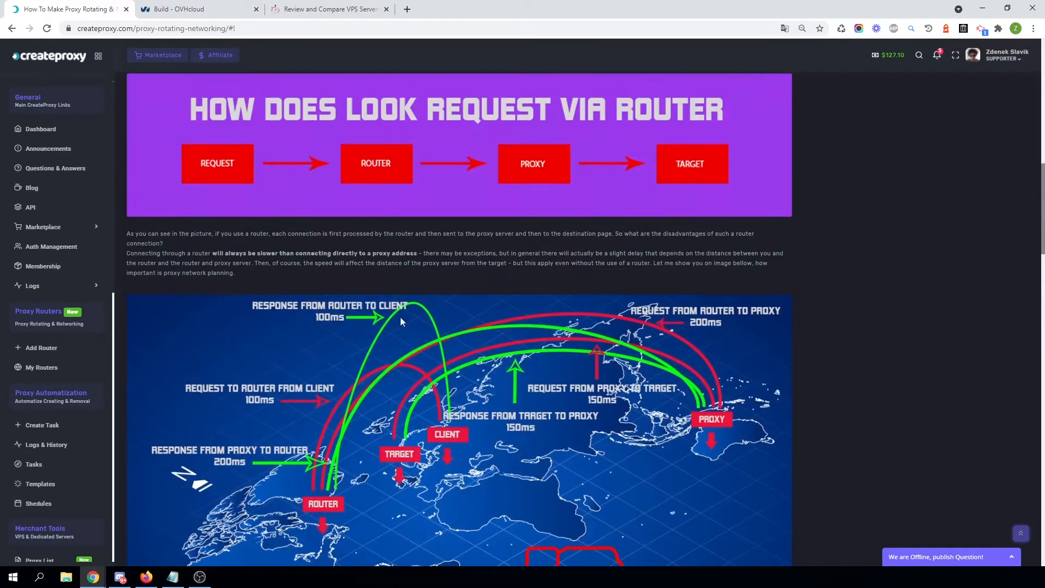
Review the OVHcloud order's instance, image and Beauharnois datacentre selections.
left_click(212, 9)
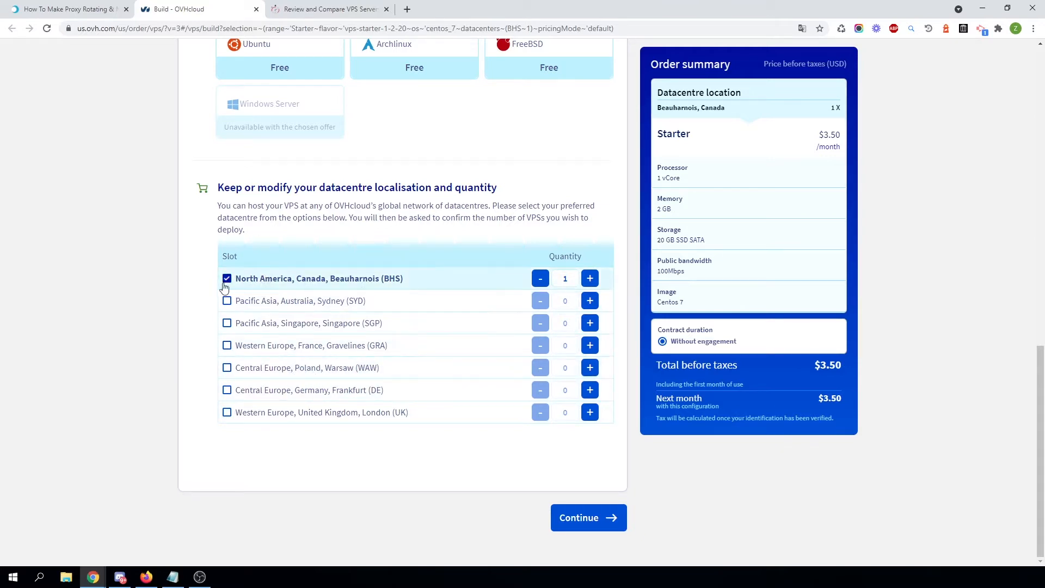
scroll(251, 257, "up", 15)
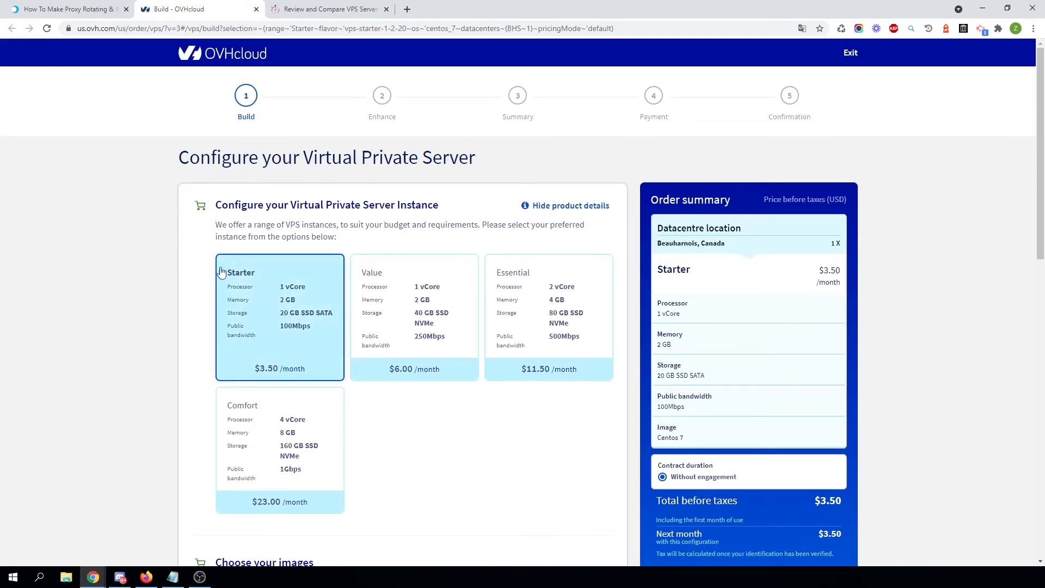
scroll(285, 338, "down", 15)
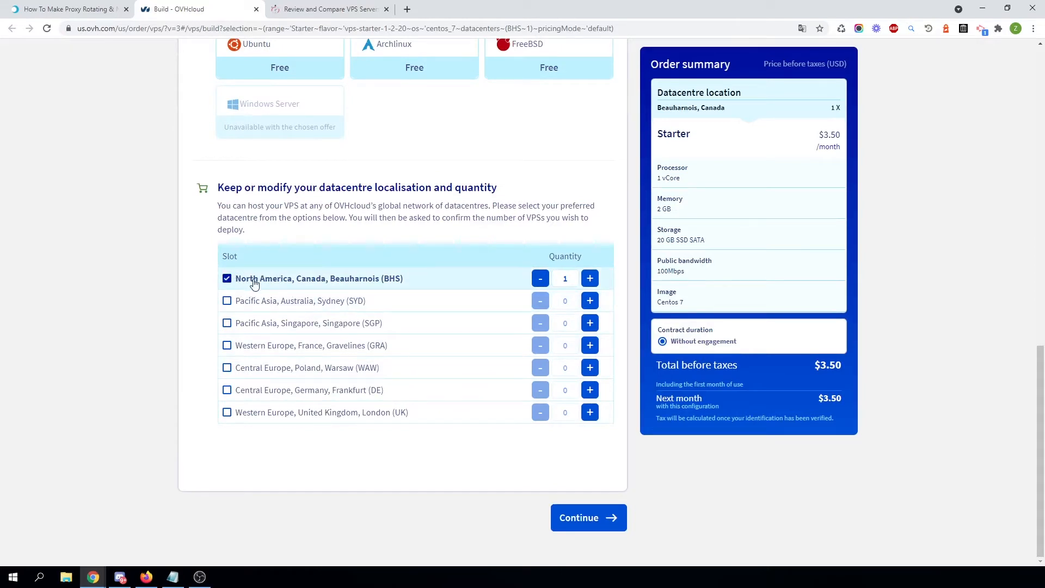
scroll(137, 305, "up", 15)
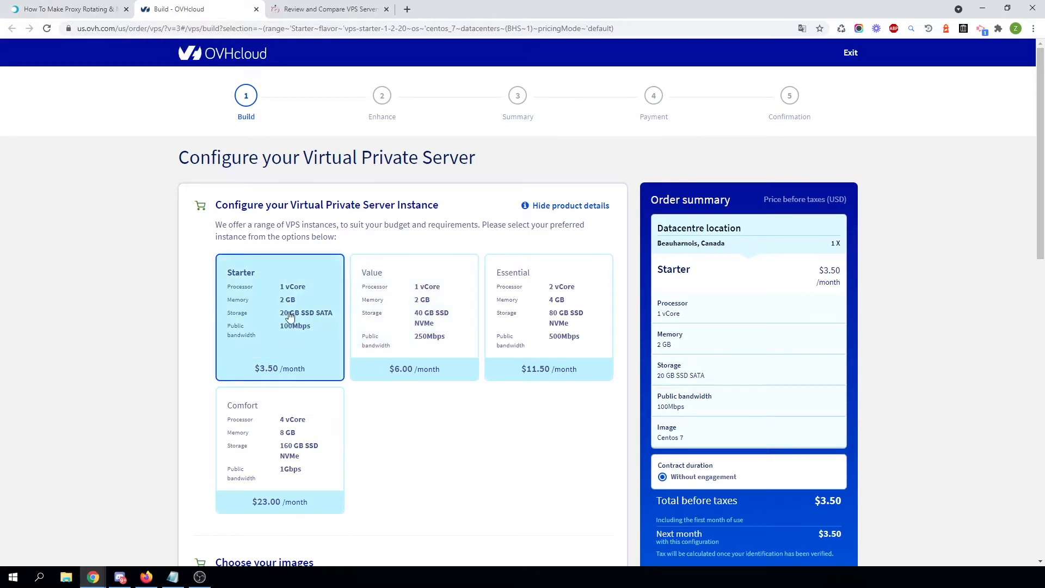
scroll(343, 413, "down", 7)
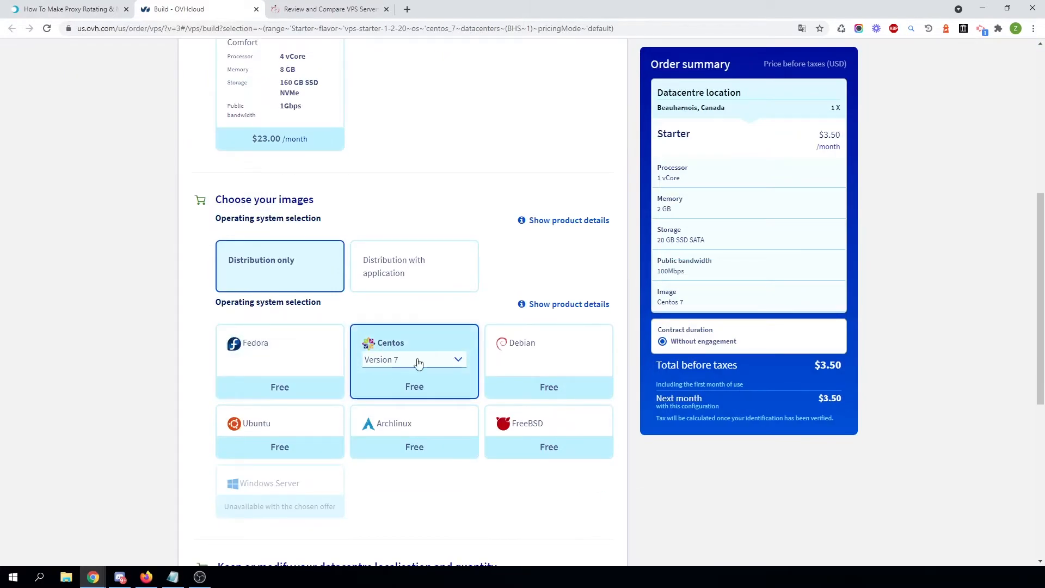
Review the saved VPS IP addresses and login credentials in Notepad.
scroll(430, 443, "down", 7)
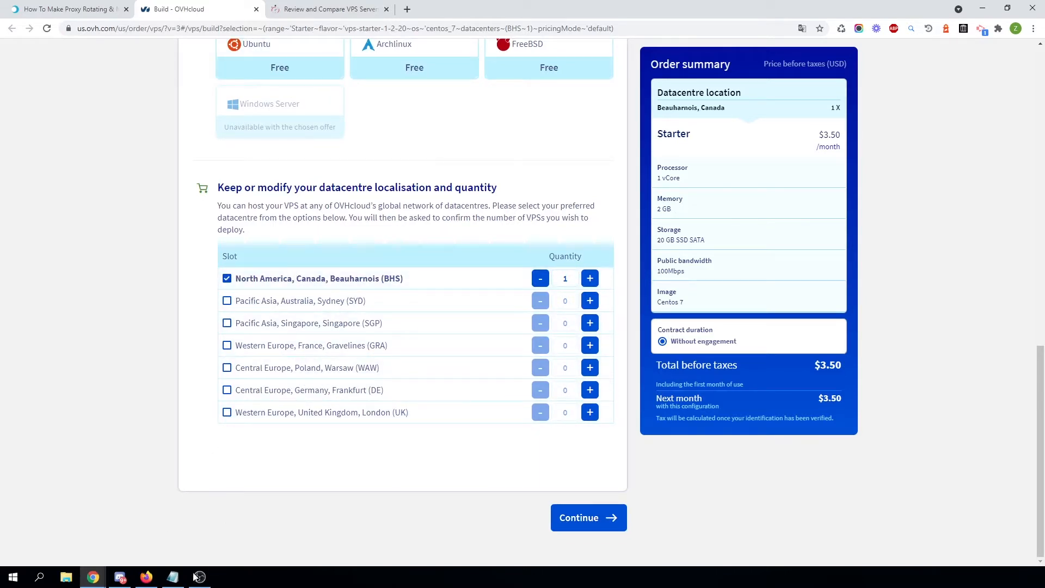
left_click(173, 578)
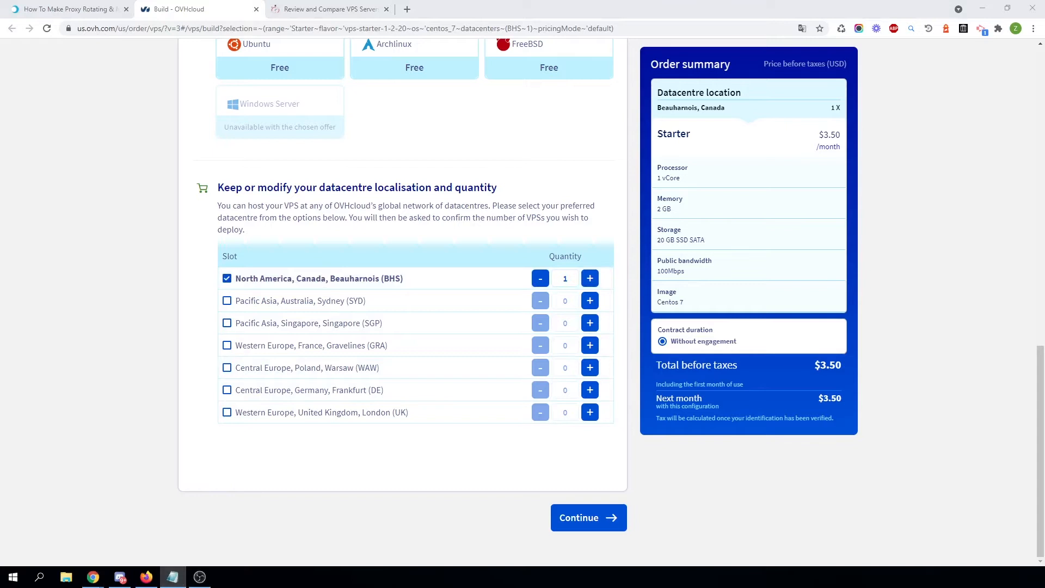
left_click_drag(619, 100, 598, 185)
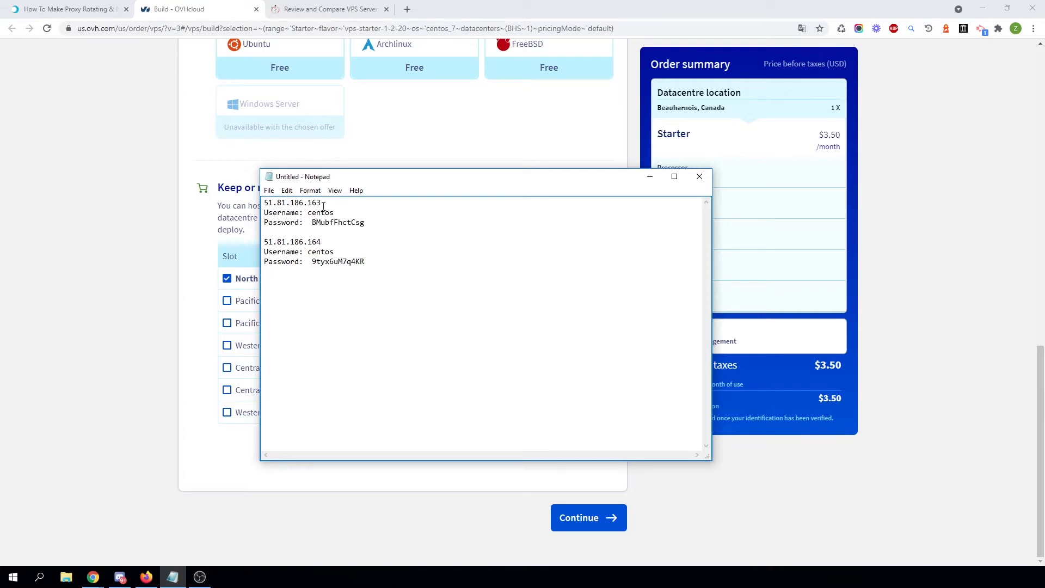
left_click_drag(321, 202, 265, 204)
left_click(349, 222)
left_click_drag(327, 242, 265, 242)
left_click(380, 261)
left_click_drag(327, 243, 278, 247)
left_click_drag(389, 261, 268, 243)
left_click(269, 243)
Start adding a new CreateProxy router from the blog page and name it ROUTER 1.
left_click(124, 4)
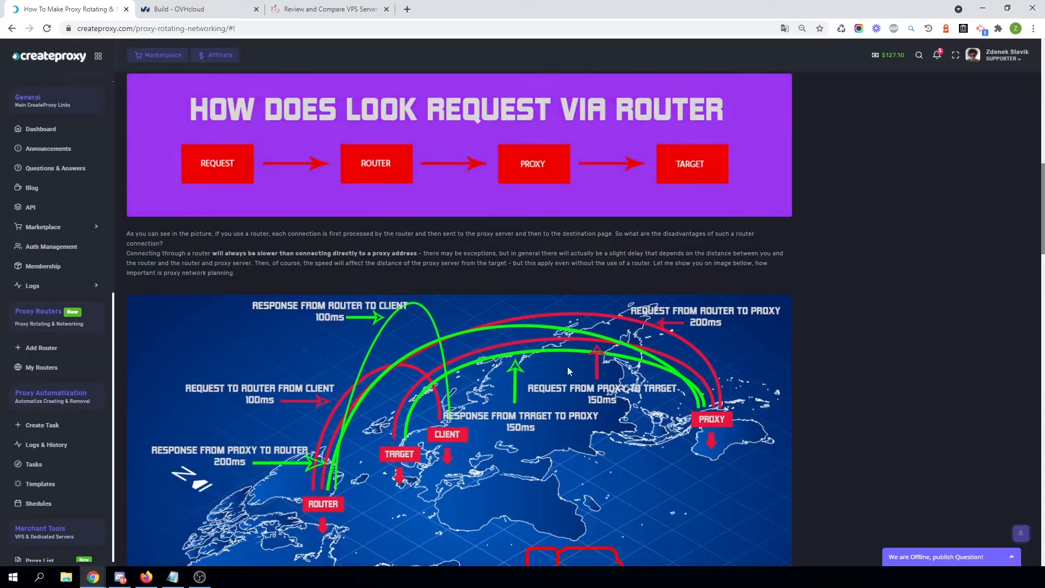
scroll(568, 367, "up", 10)
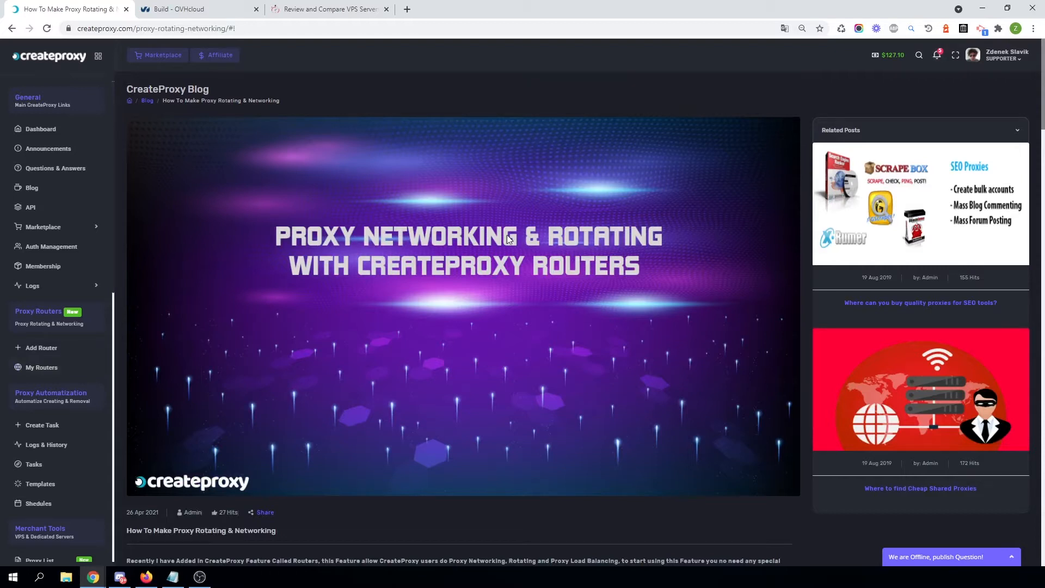
left_click(39, 352)
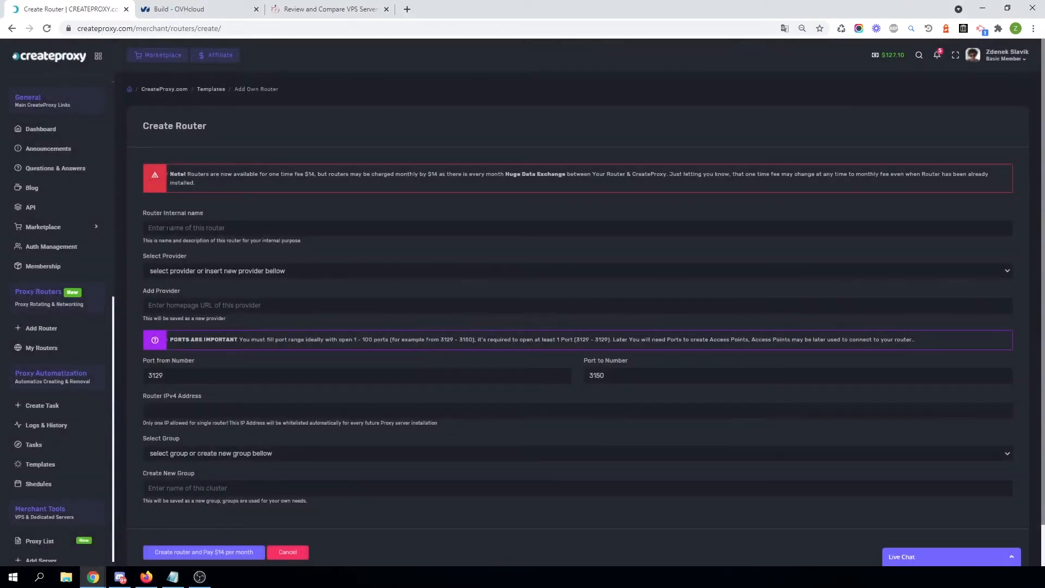
left_click(172, 228)
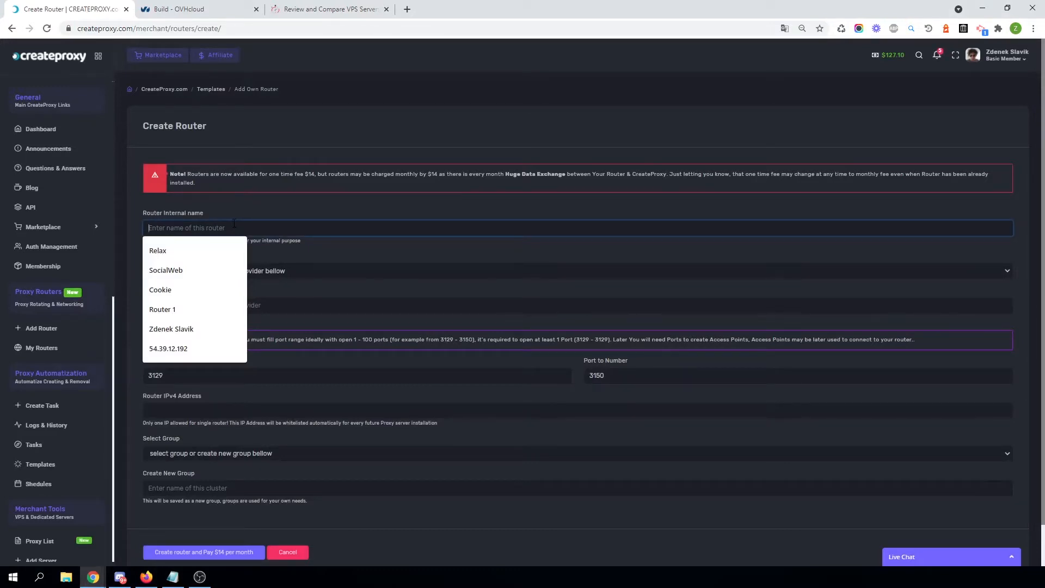
type("ROUTER 1")
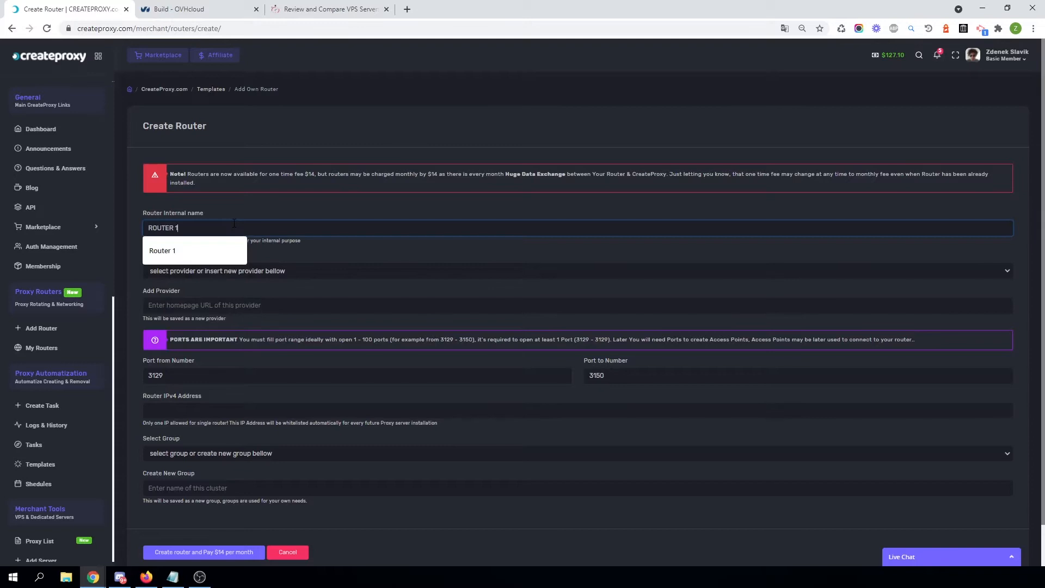
left_click(240, 210)
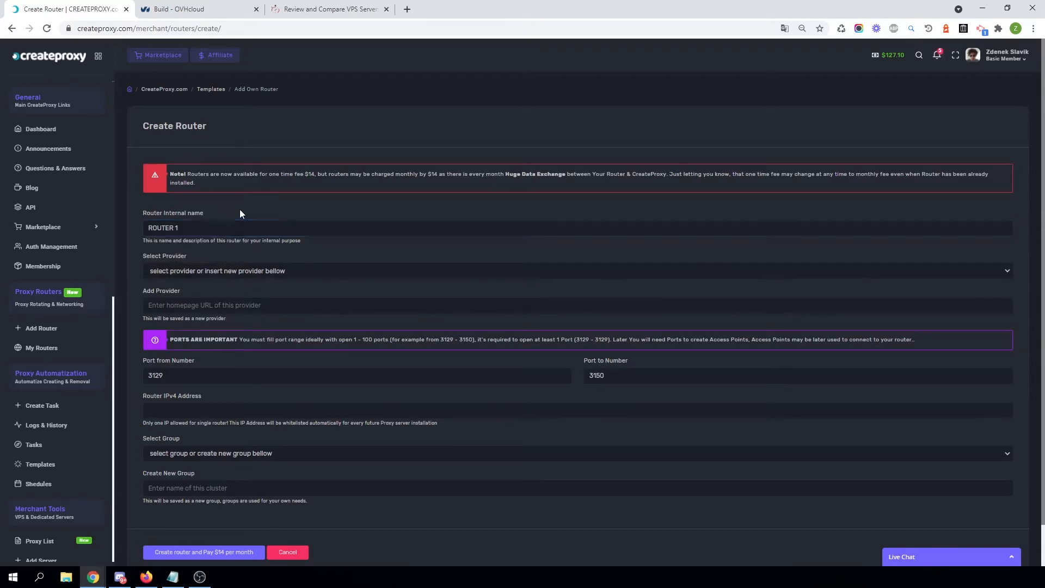
left_click(204, 273)
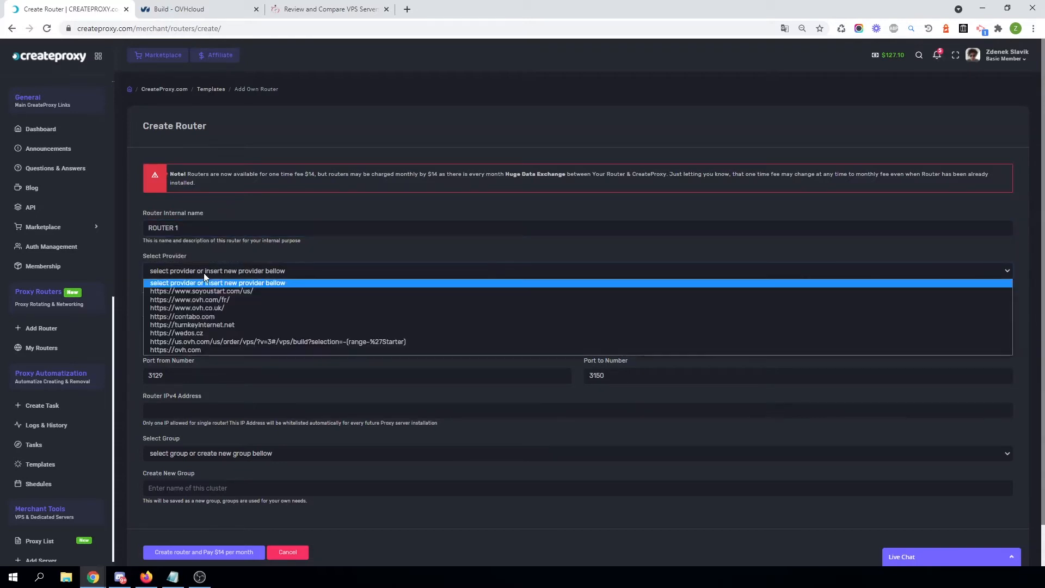
left_click(199, 351)
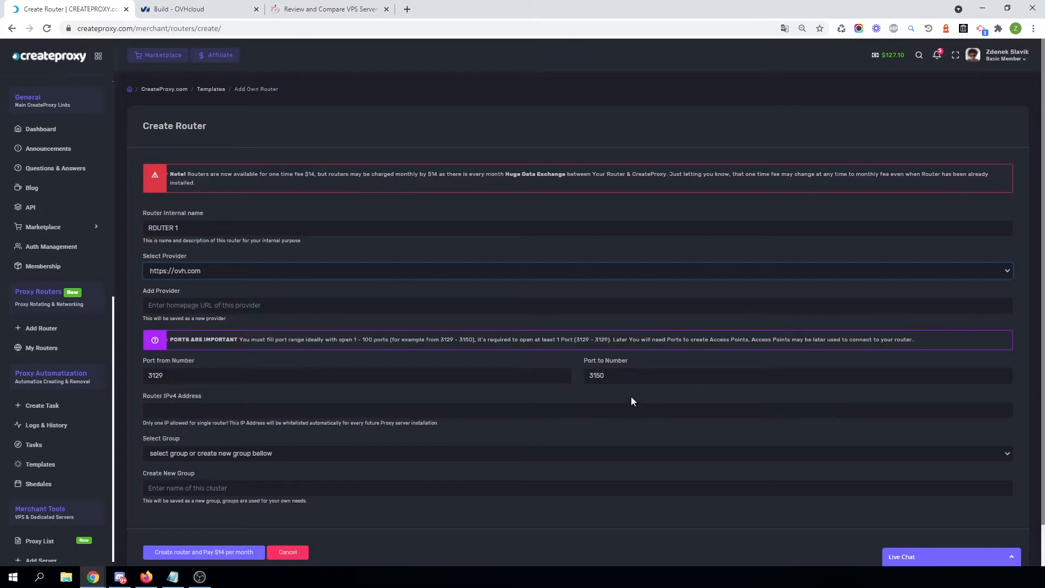
left_click_drag(610, 375, 593, 376)
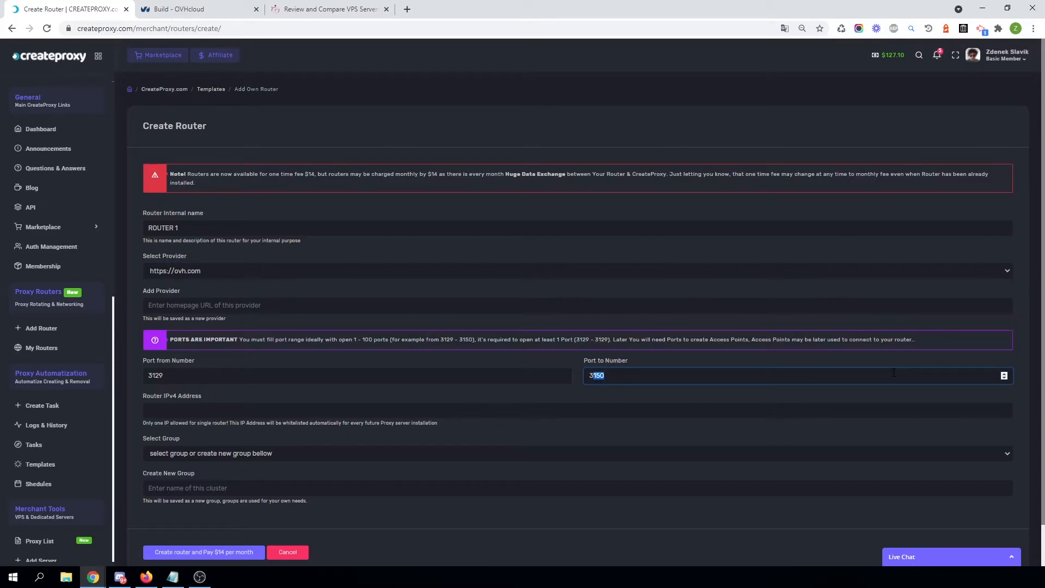
type("1")
left_click(865, 393)
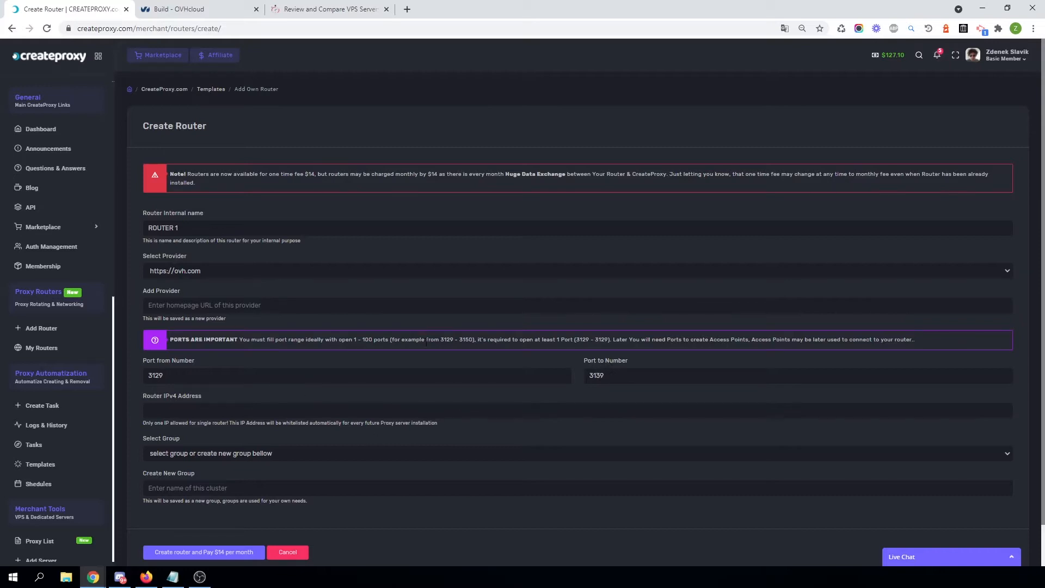
Copy the second VPS IP address, 51.81.186.164, from Notepad into the router IPv4 address field.
left_click(173, 577)
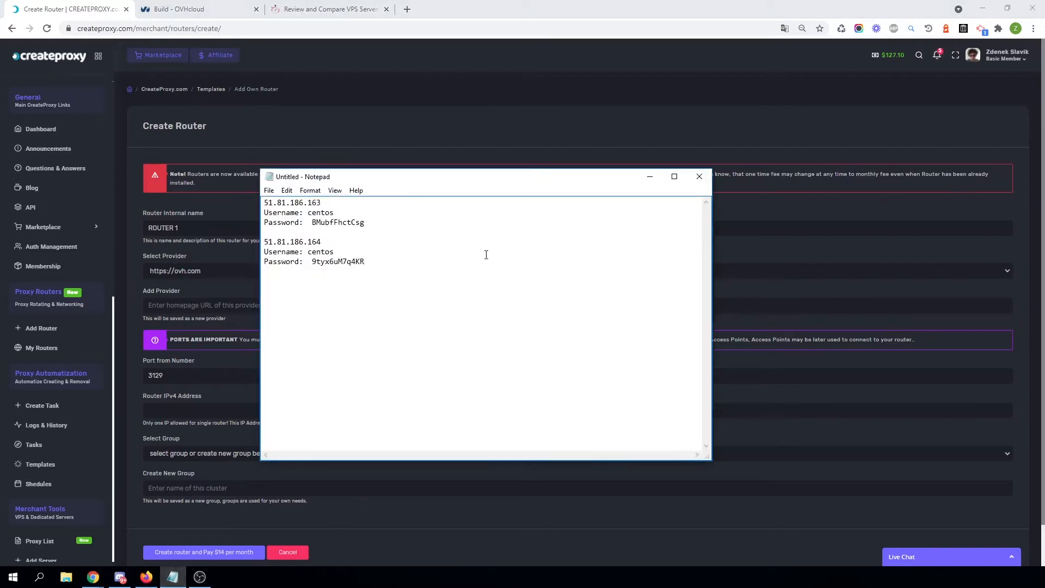
left_click_drag(323, 242, 261, 242)
key("ctrl+c")
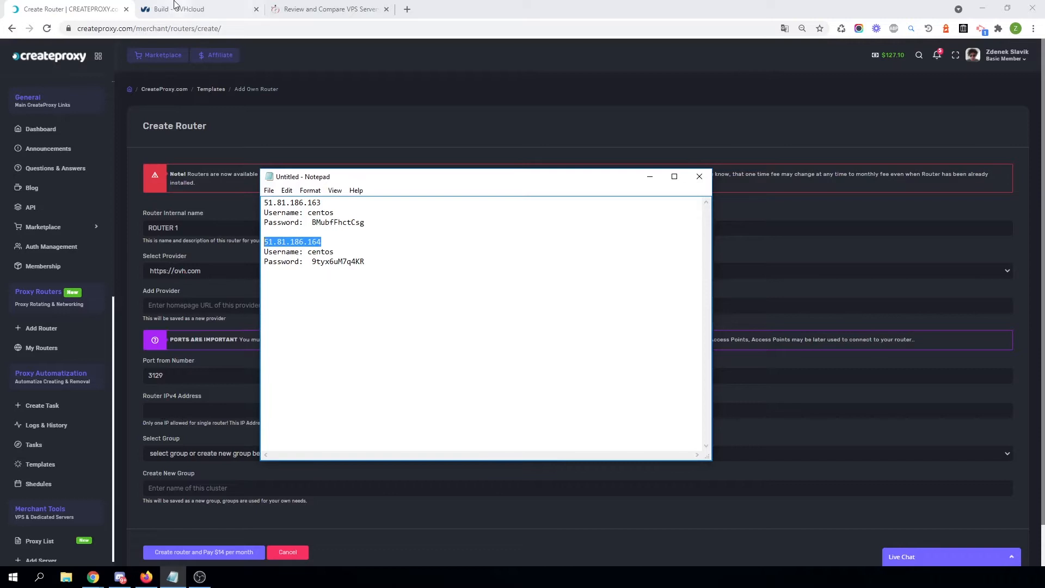
left_click(173, 410)
key("ctrl+v")
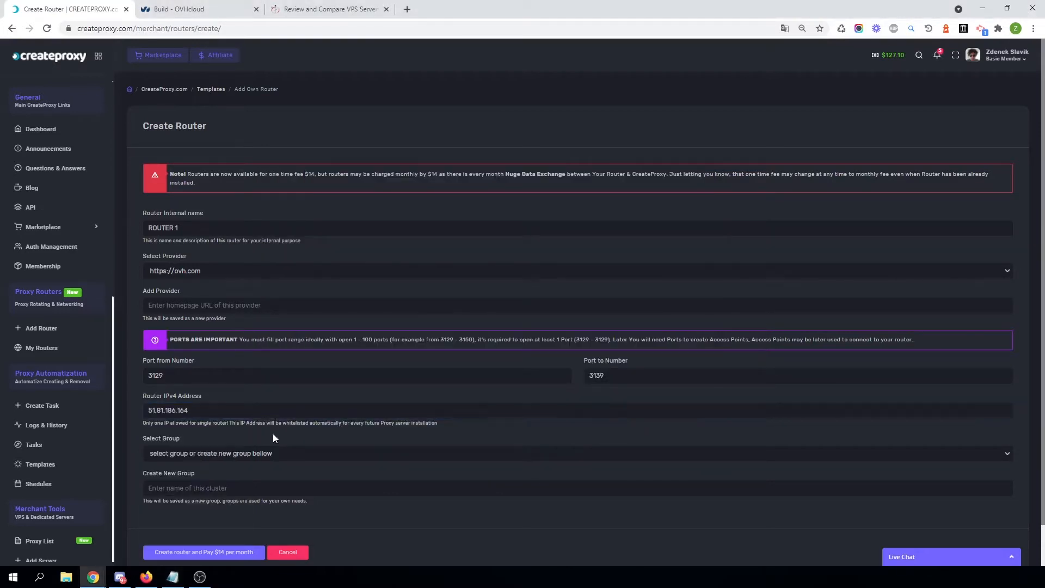
Select the existing account group and create the router with the $14 per month payment.
left_click(205, 450)
left_click(195, 471)
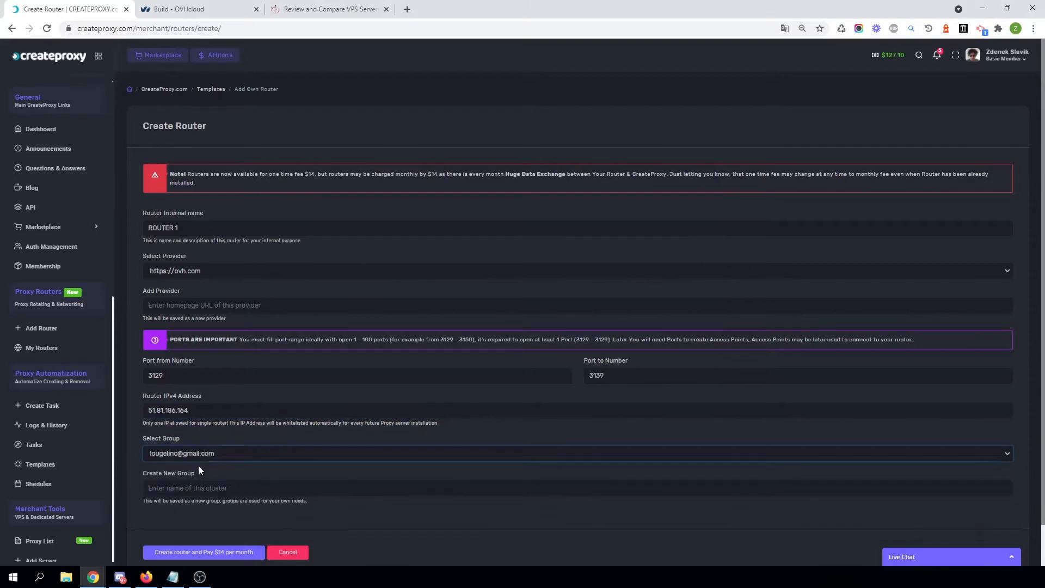
scroll(187, 462, "down", 1)
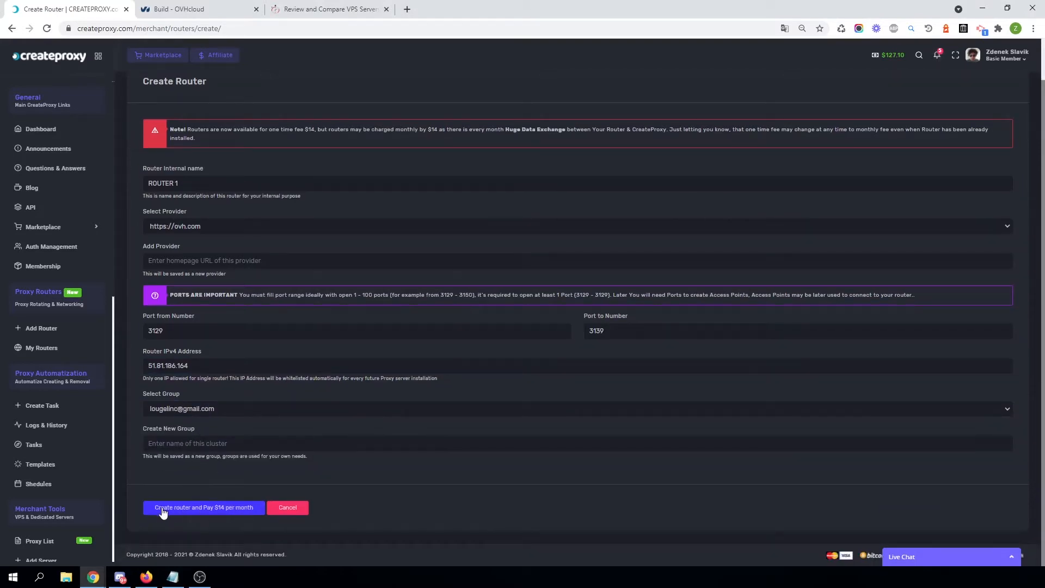
left_click(209, 510)
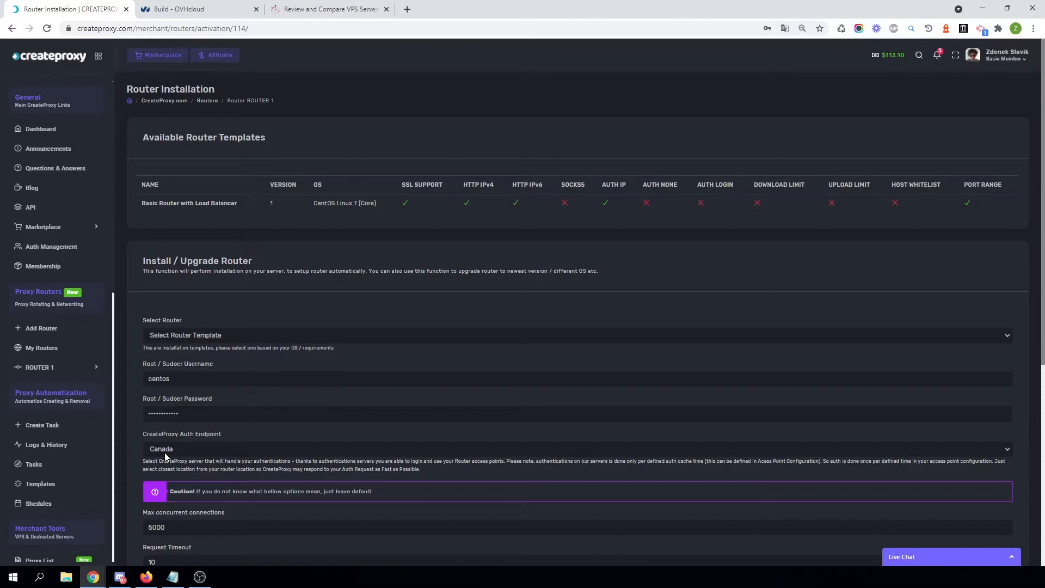
Set the CreateProxy auth endpoint to Canada and check the max concurrent connections value of 5000.
scroll(168, 454, "down", 3)
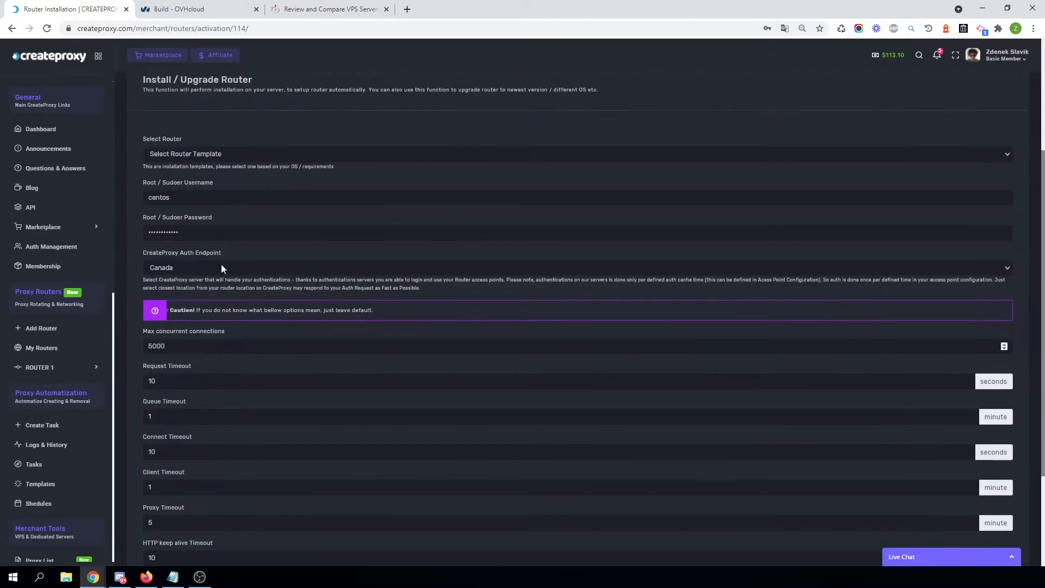
left_click(167, 269)
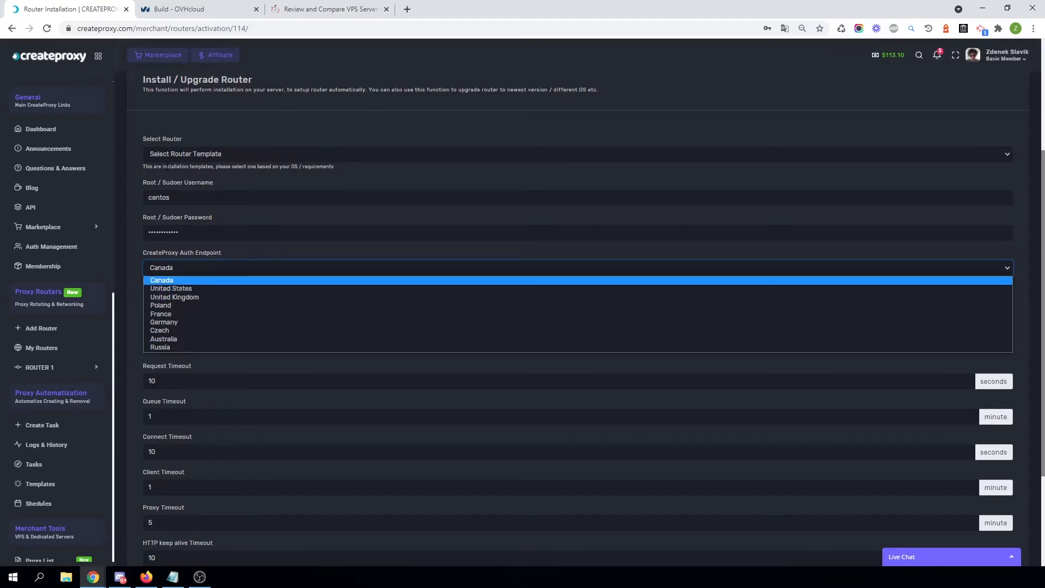
left_click(161, 277)
scroll(162, 275, "down", 3)
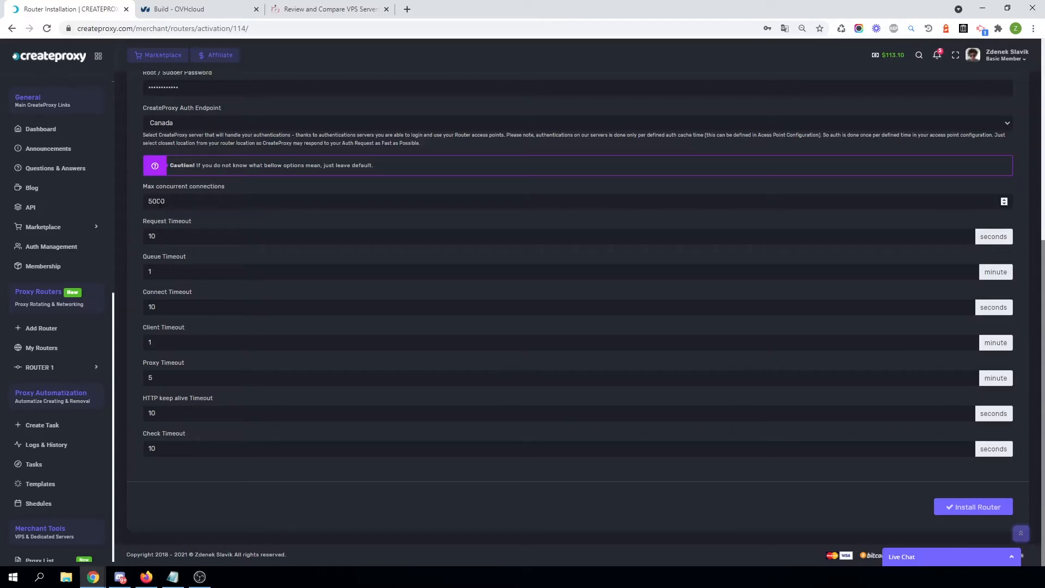
double_click(158, 202)
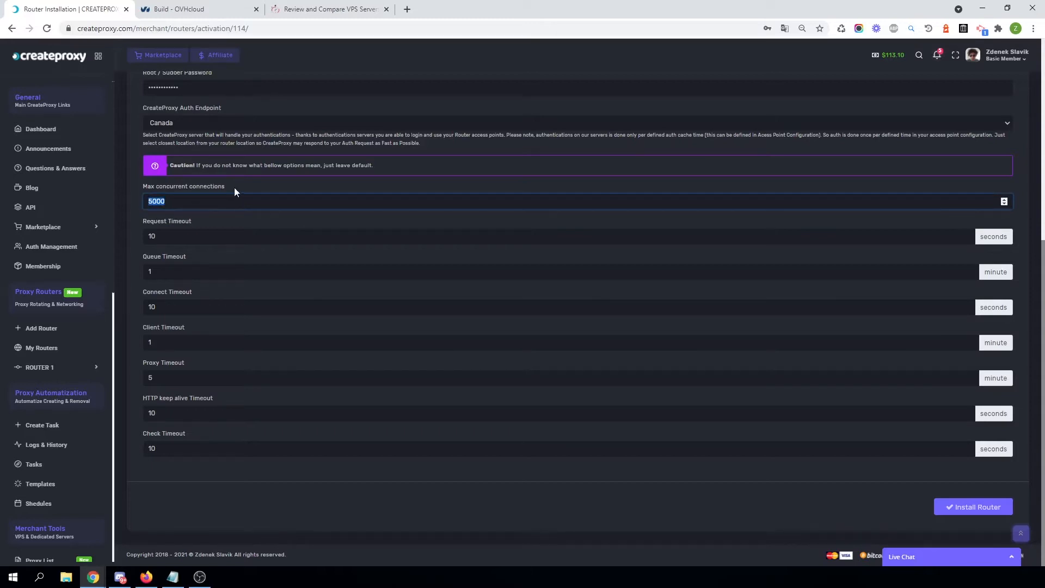
left_click(164, 202)
left_click(578, 488)
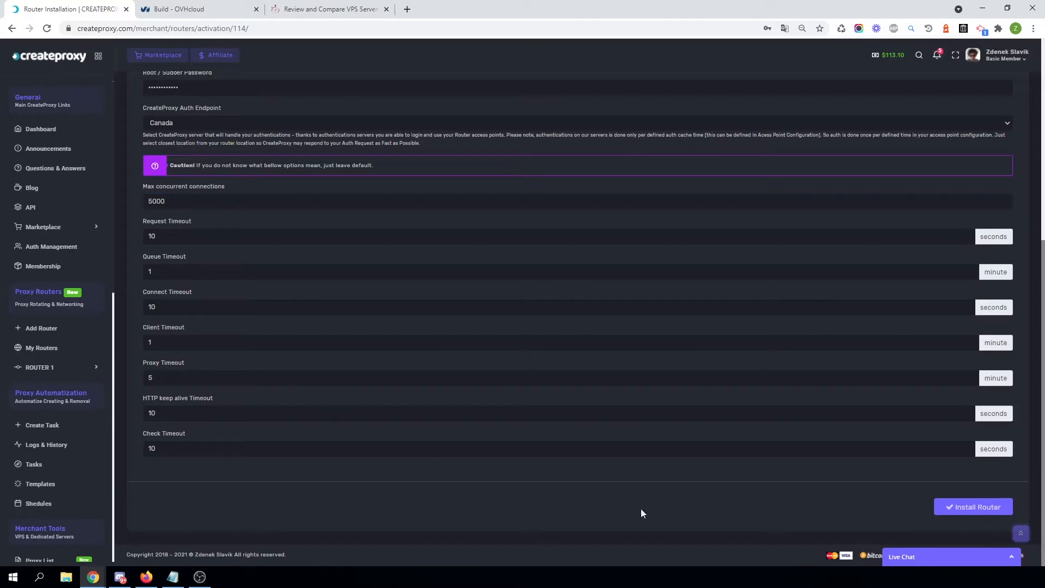
Select the Basic Router with Load Balancer CentOS 7 template and install the router.
left_click(958, 507)
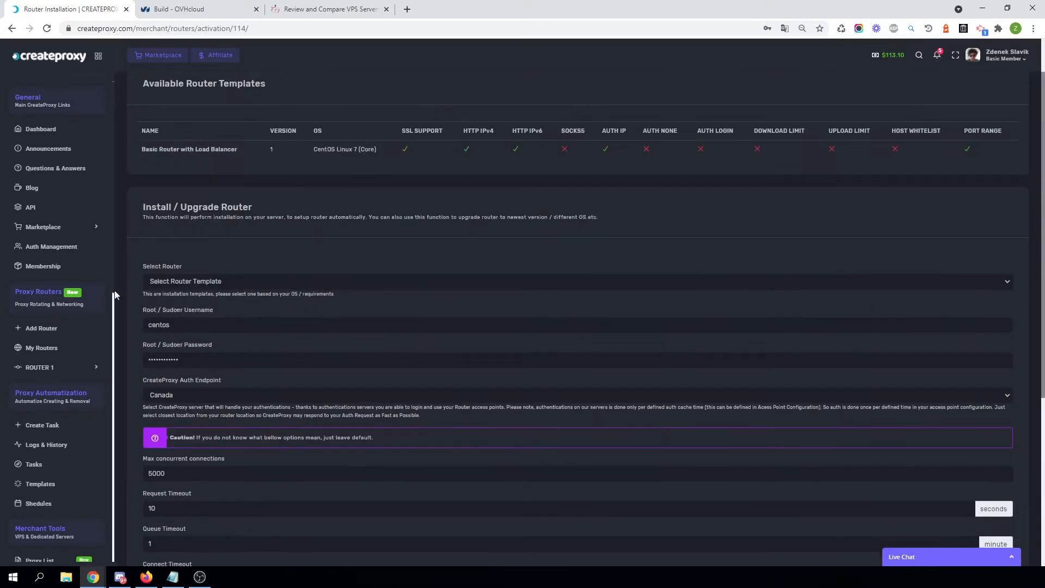
left_click(204, 281)
left_click(190, 301)
scroll(239, 345, "down", 5)
scroll(194, 198, "up", 4)
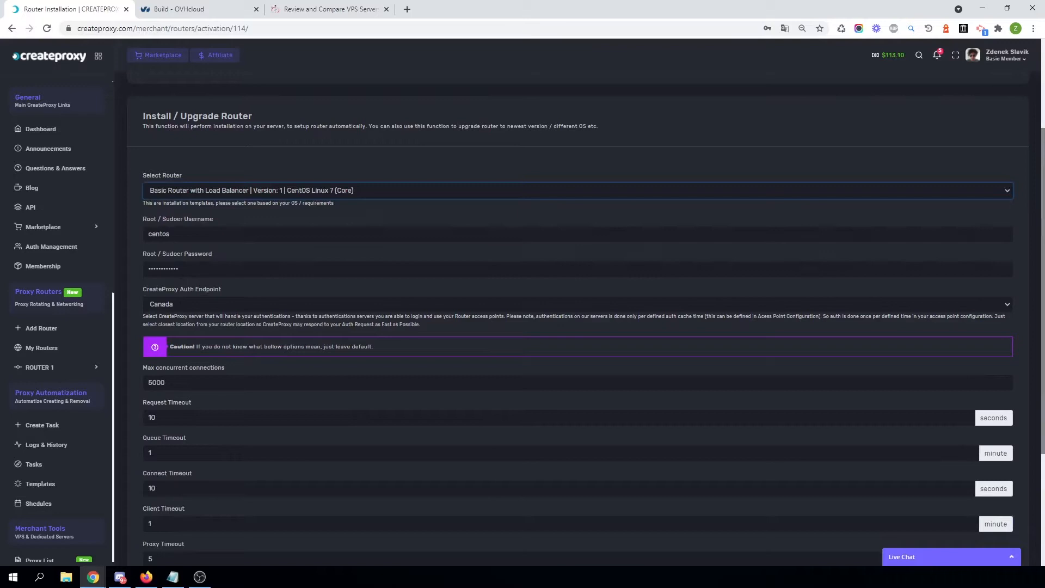
scroll(465, 442, "down", 4)
scroll(233, 252, "up", 4)
scroll(650, 471, "down", 4)
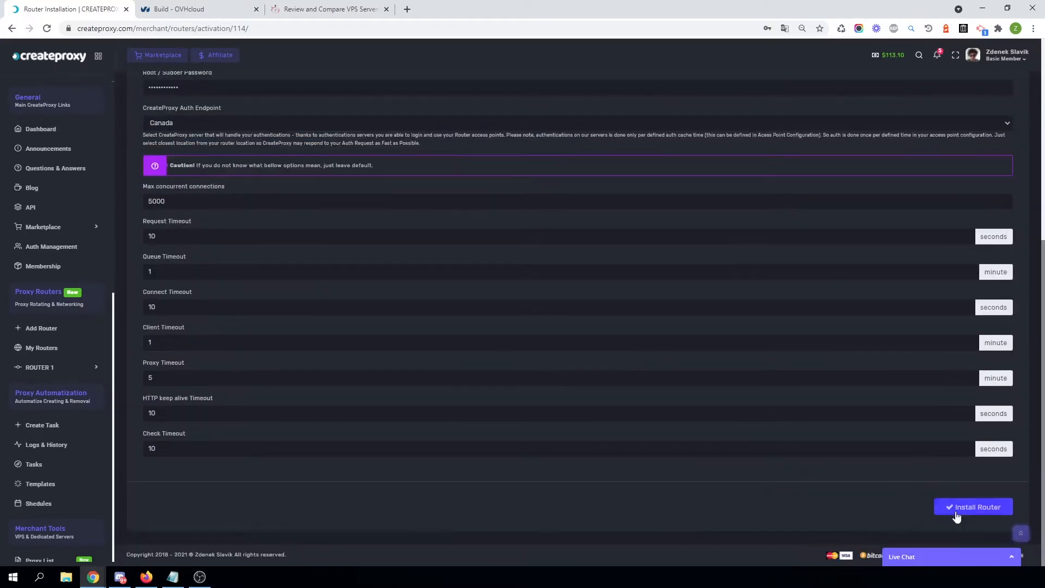
left_click(980, 512)
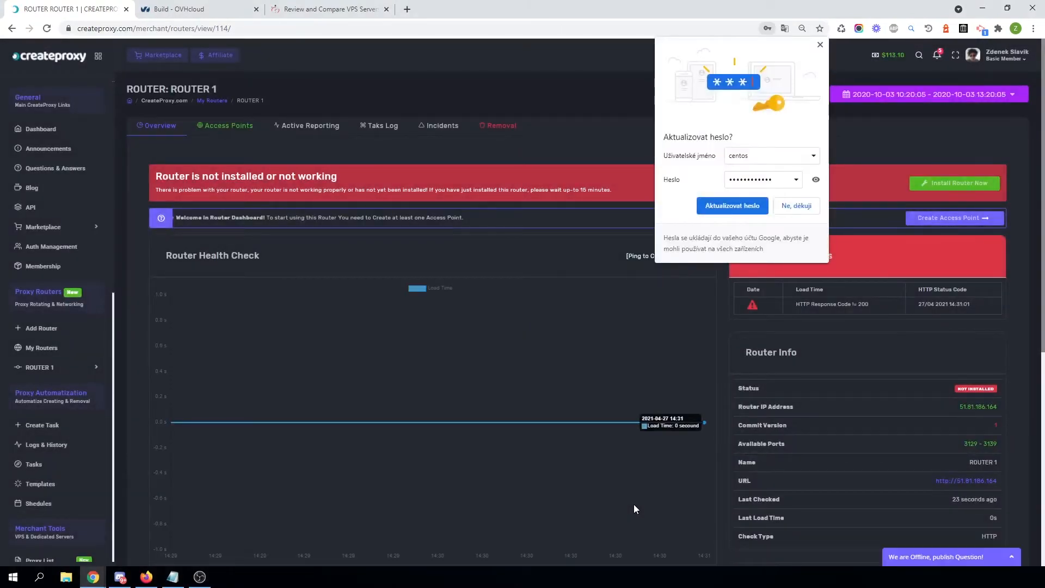
Dismiss the browser's save-password prompt and reload the ROUTER 1 overview page.
left_click(820, 45)
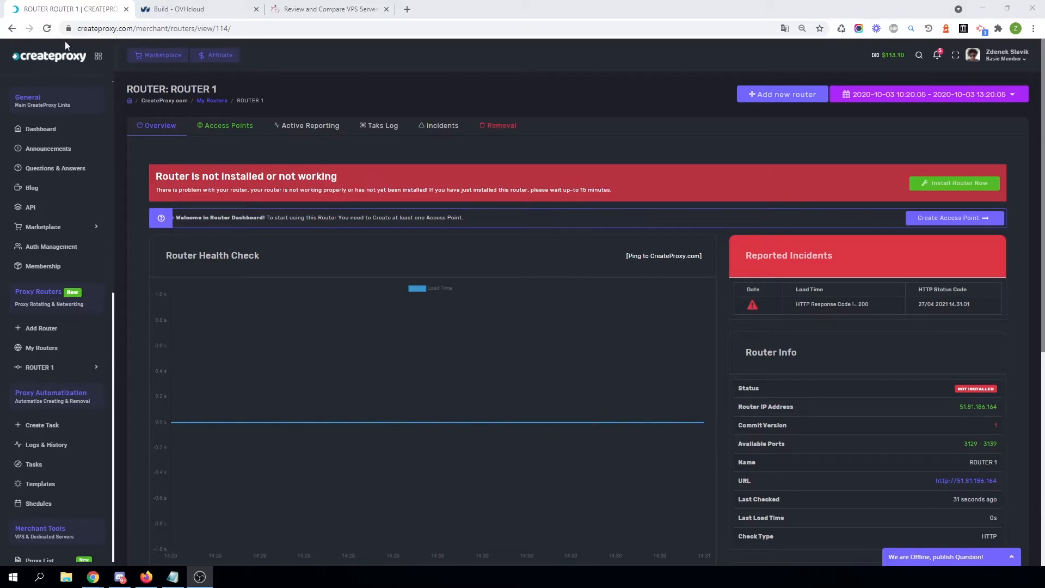
left_click(47, 29)
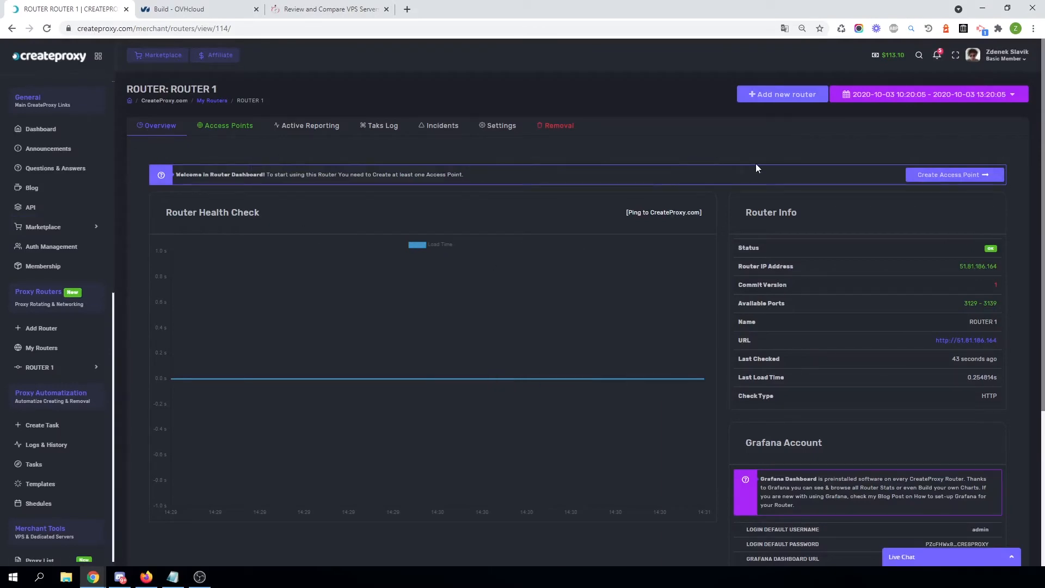
scroll(754, 164, "down", 5)
scroll(753, 165, "up", 5)
scroll(754, 167, "down", 3)
scroll(559, 212, "up", 3)
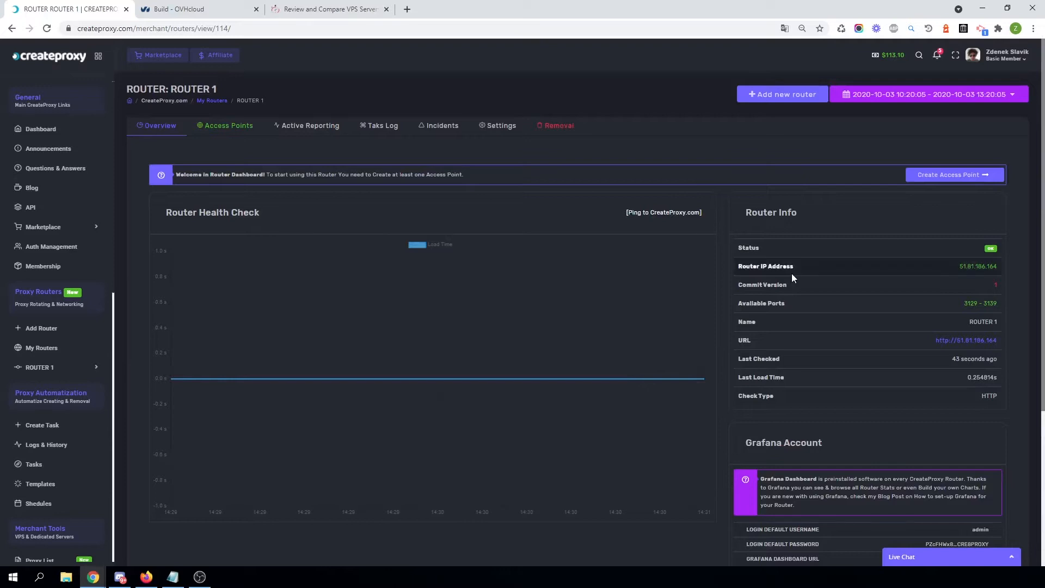
Open the router URL to test it and review the router info and Grafana account details.
left_click(977, 341)
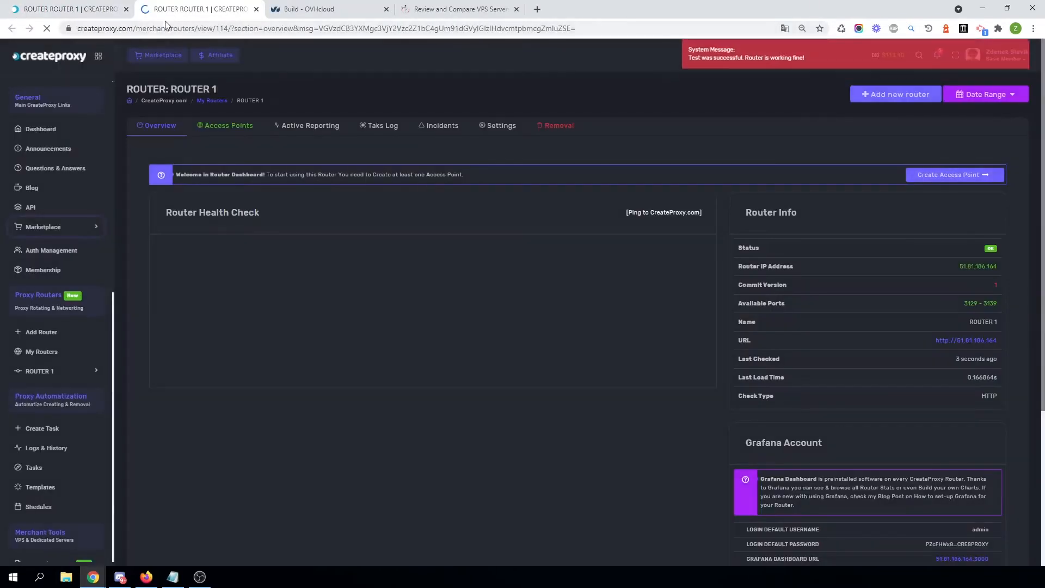
left_click_drag(999, 342, 957, 341)
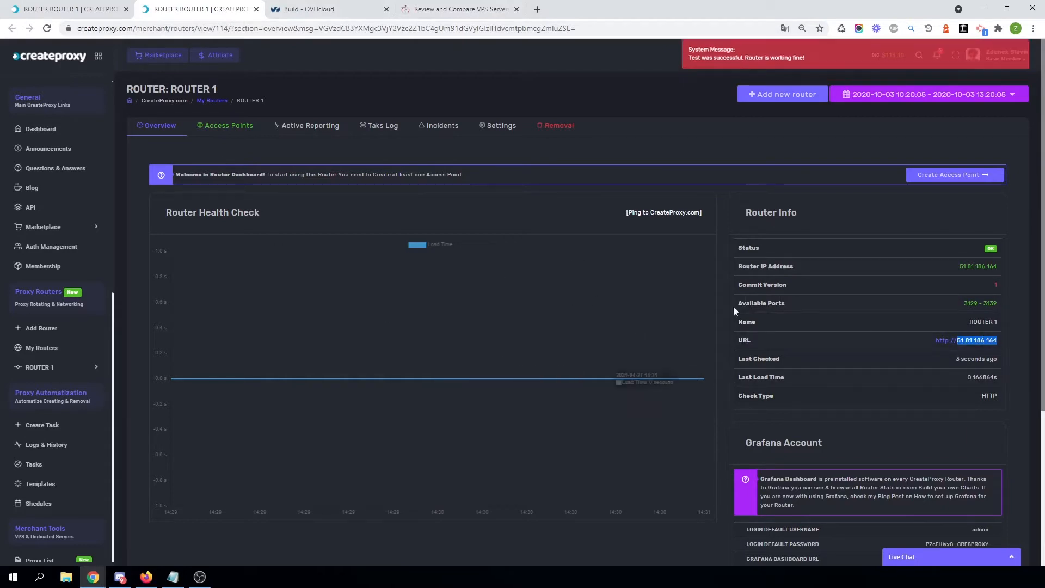
left_click(1022, 315)
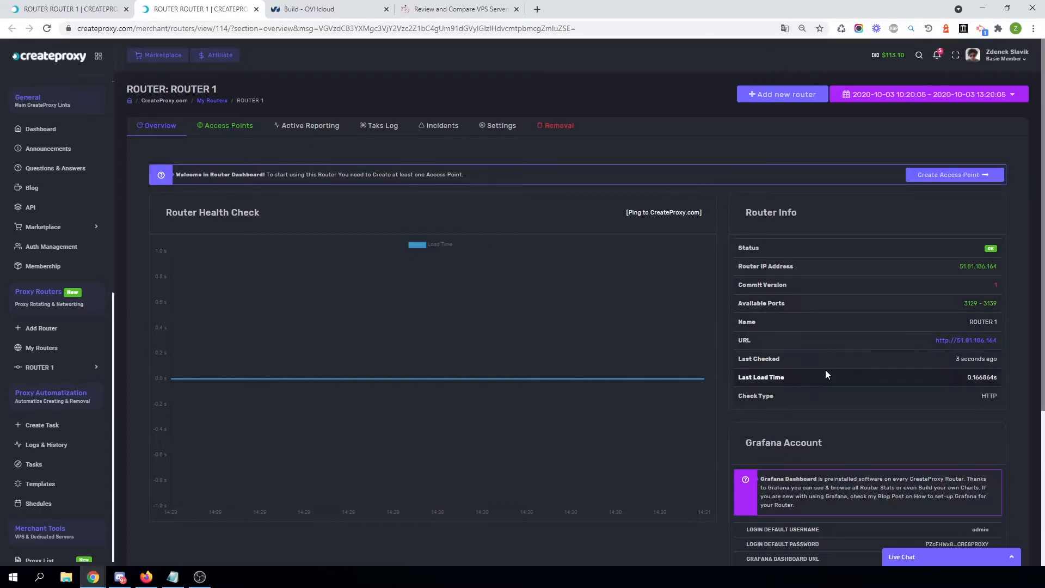
scroll(825, 370, "down", 3)
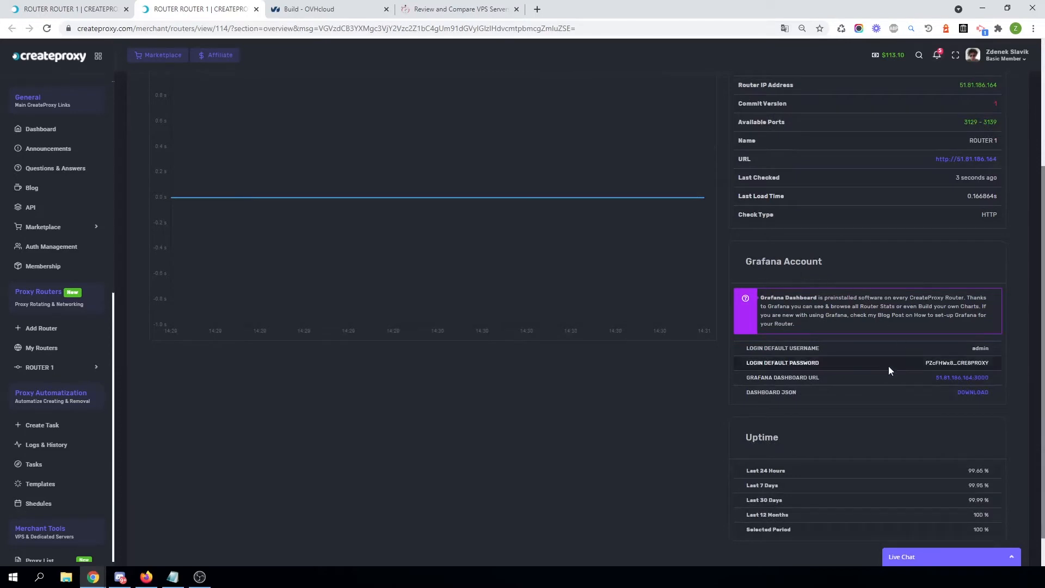
scroll(887, 368, "down", 1)
scroll(804, 364, "up", 4)
scroll(252, 188, "down", 3)
scroll(352, 376, "up", 3)
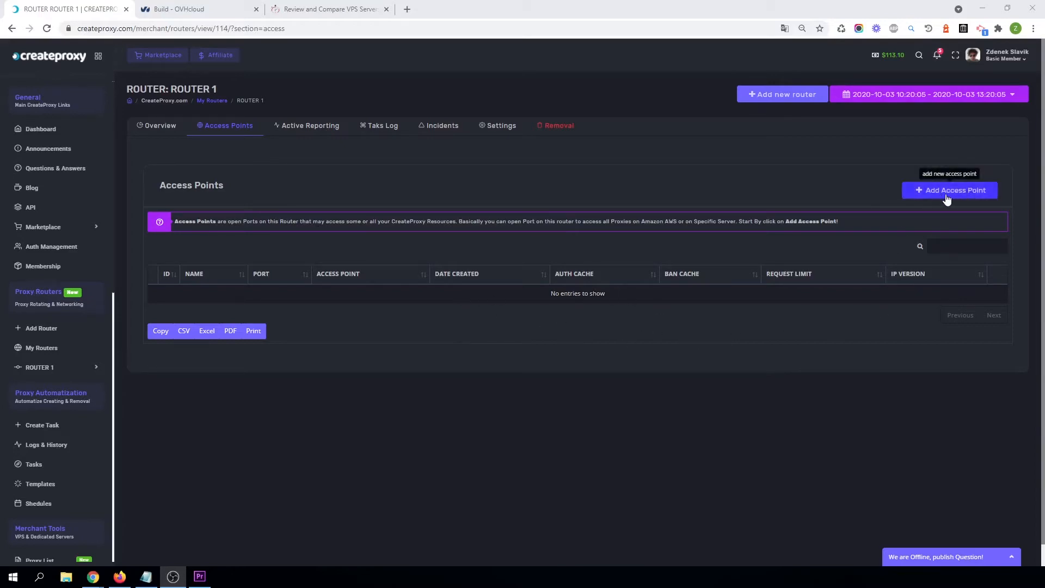
Start adding an access point named Test, keeping IPv4 and IPv6 allowed.
left_click(966, 196)
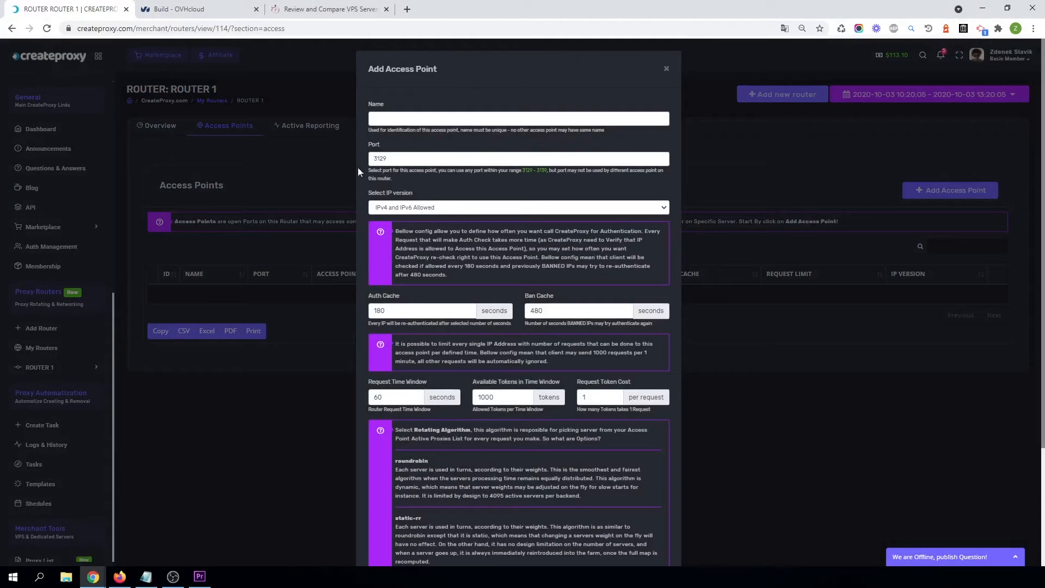
left_click(413, 121)
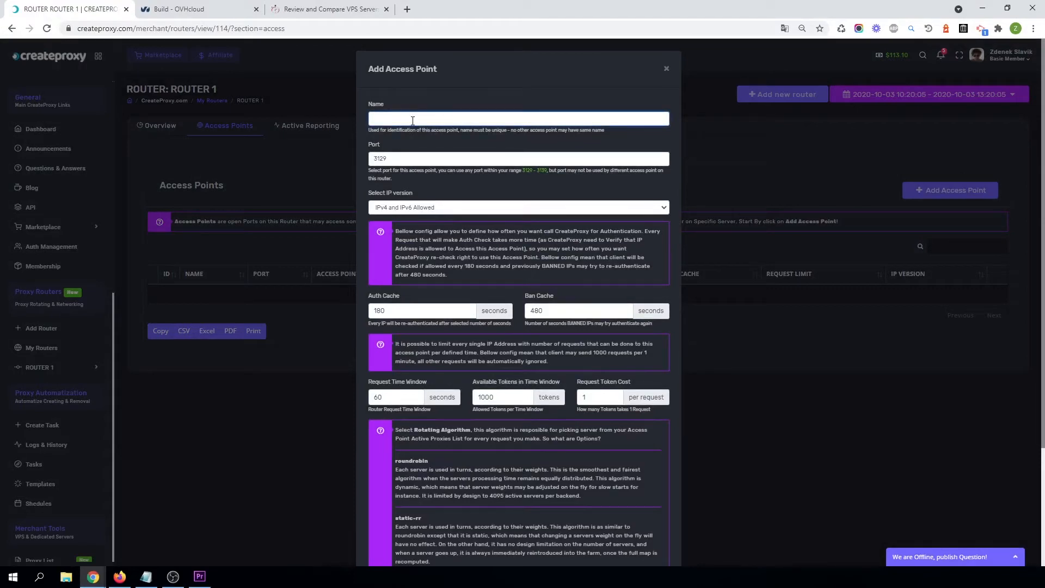
type("Test")
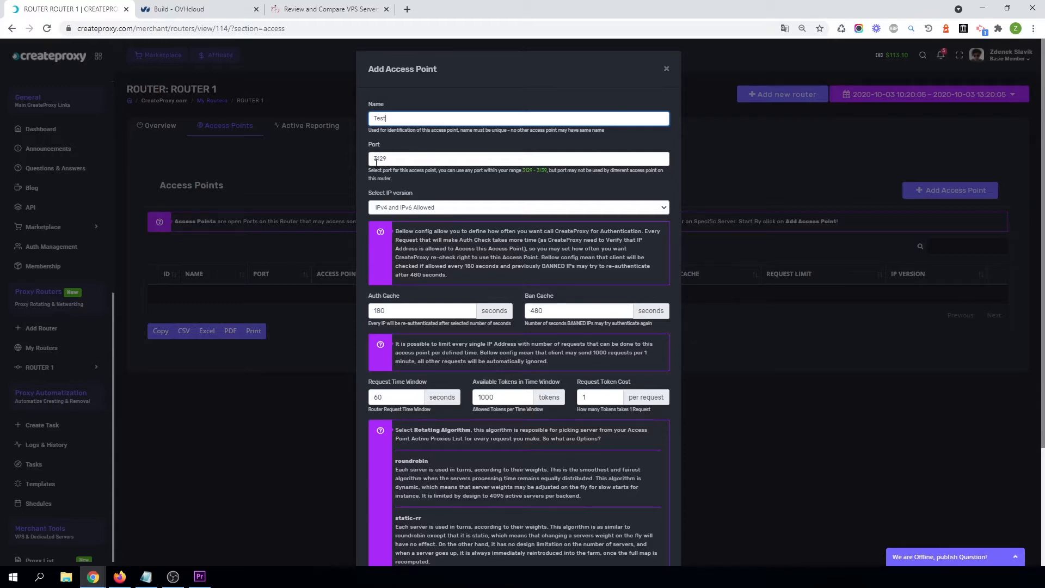
left_click(404, 209)
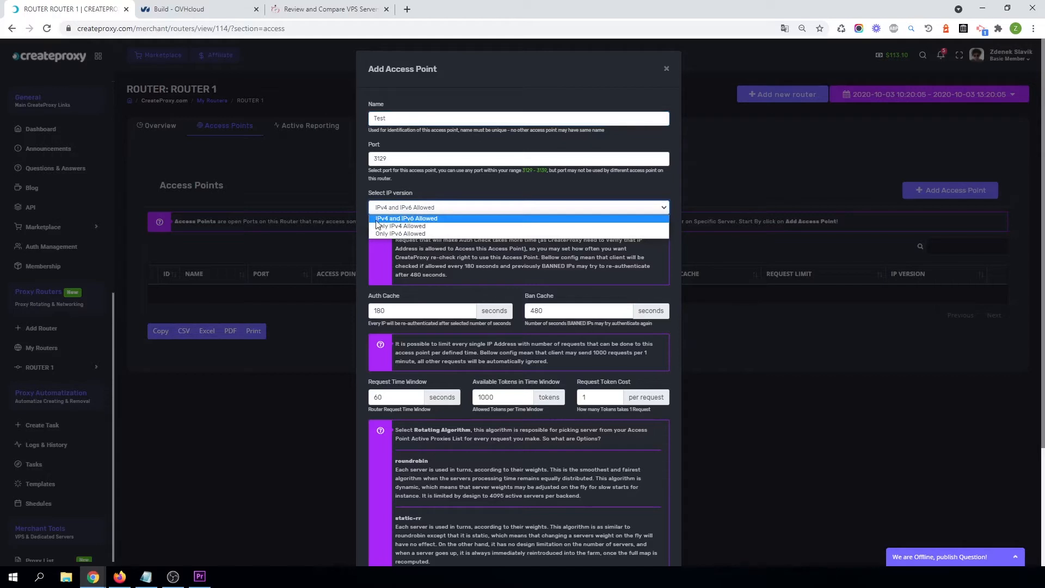
left_click(409, 210)
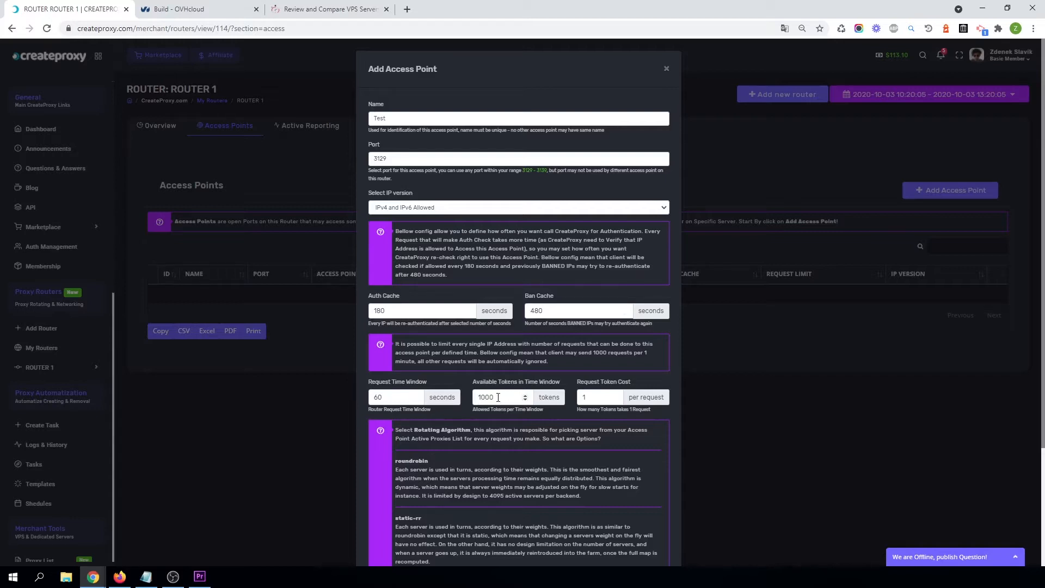
Set the available tokens per time window to 100, keeping the request time window at 60 seconds.
key("BackSpace")
double_click(374, 398)
type("10")
scroll(491, 440, "down", 3)
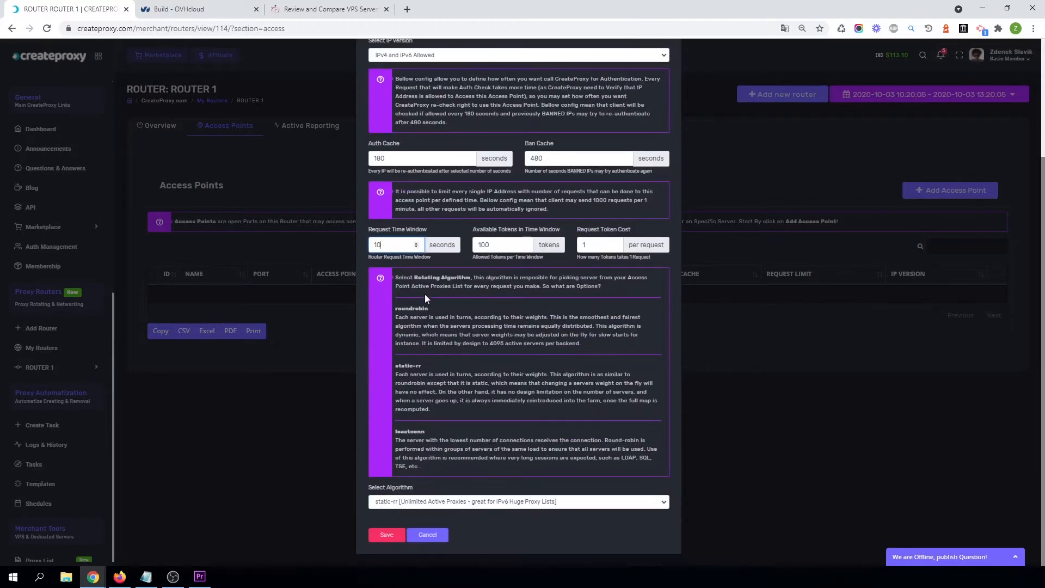
double_click(384, 246)
type("60")
Choose the roundrobin rotating algorithm and save the access point.
left_click(404, 505)
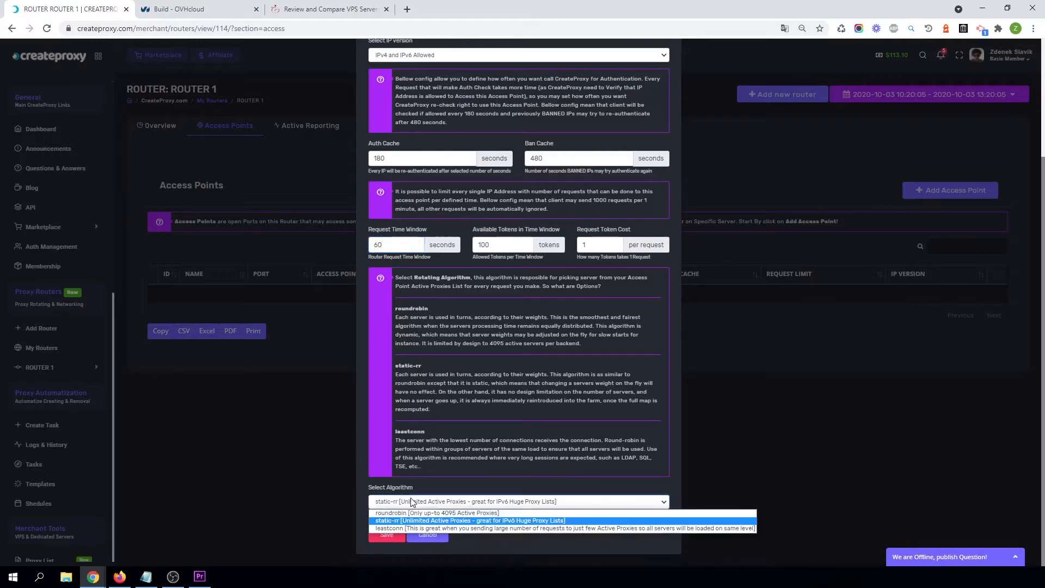
left_click(430, 516)
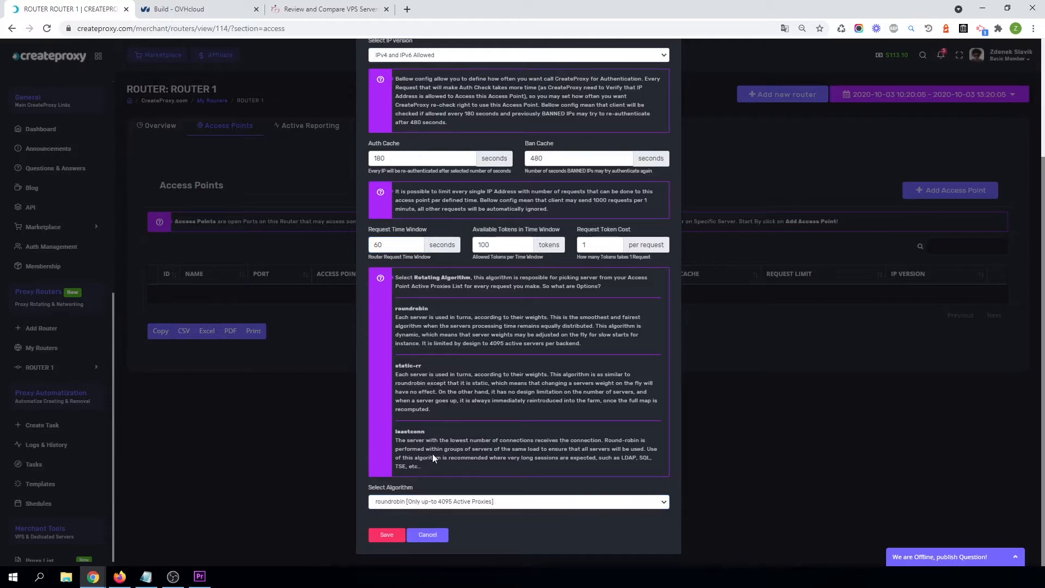
scroll(482, 140, "up", 8)
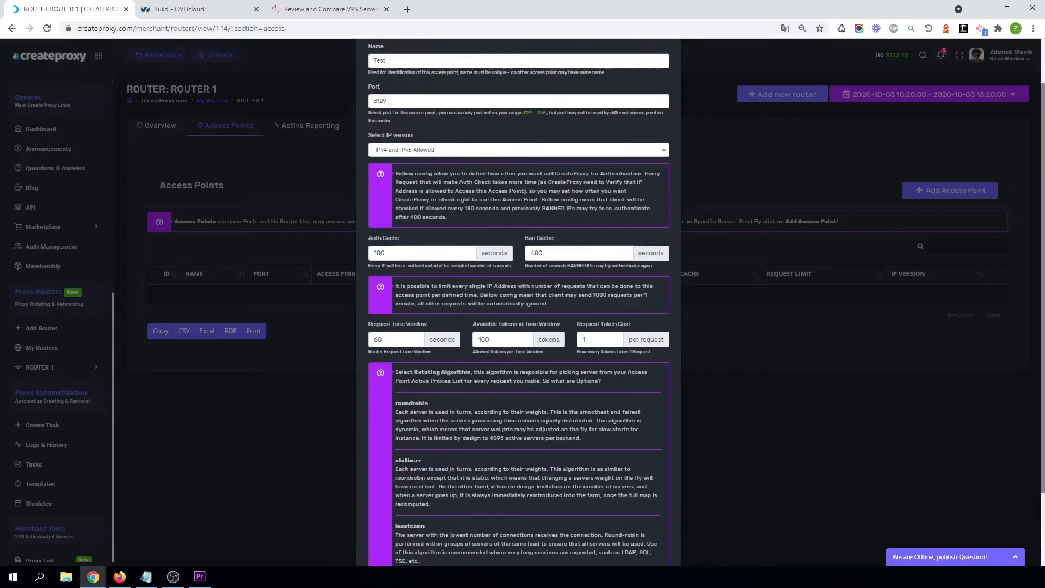
scroll(571, 525, "down", 8)
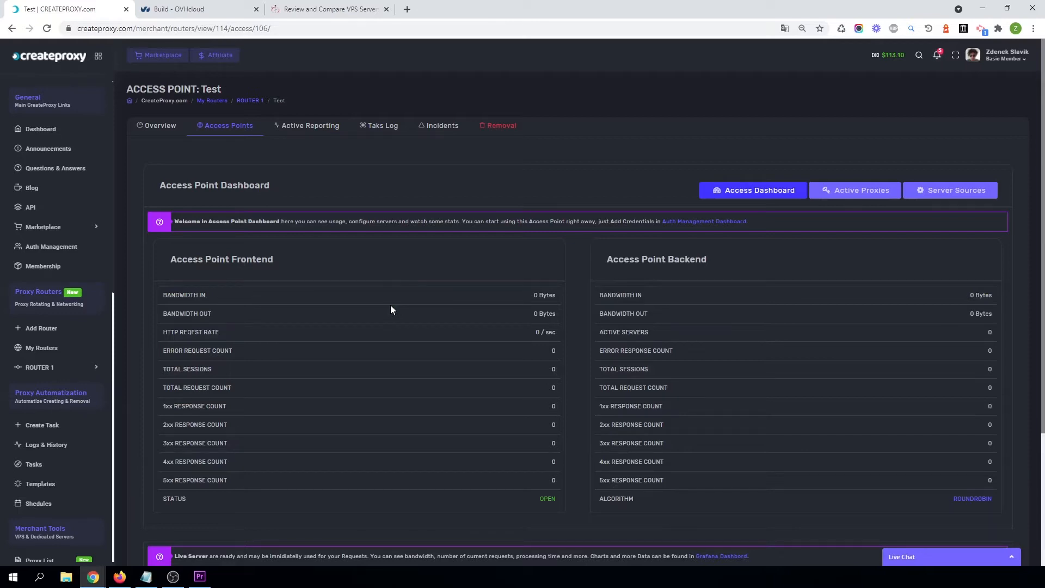
Open the Test access point's server sources through its active proxies list.
scroll(392, 310, "down", 3)
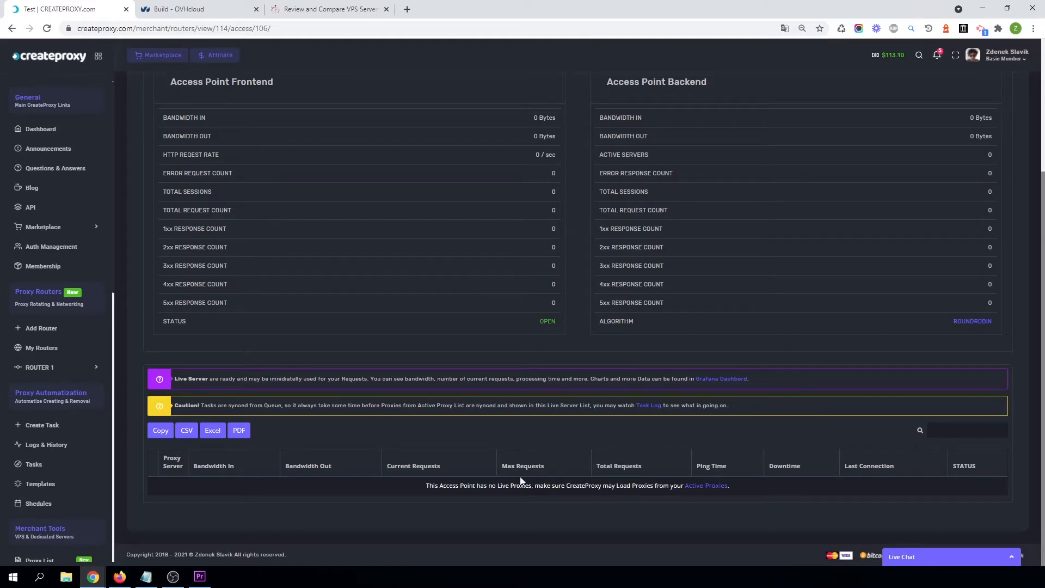
left_click(714, 490)
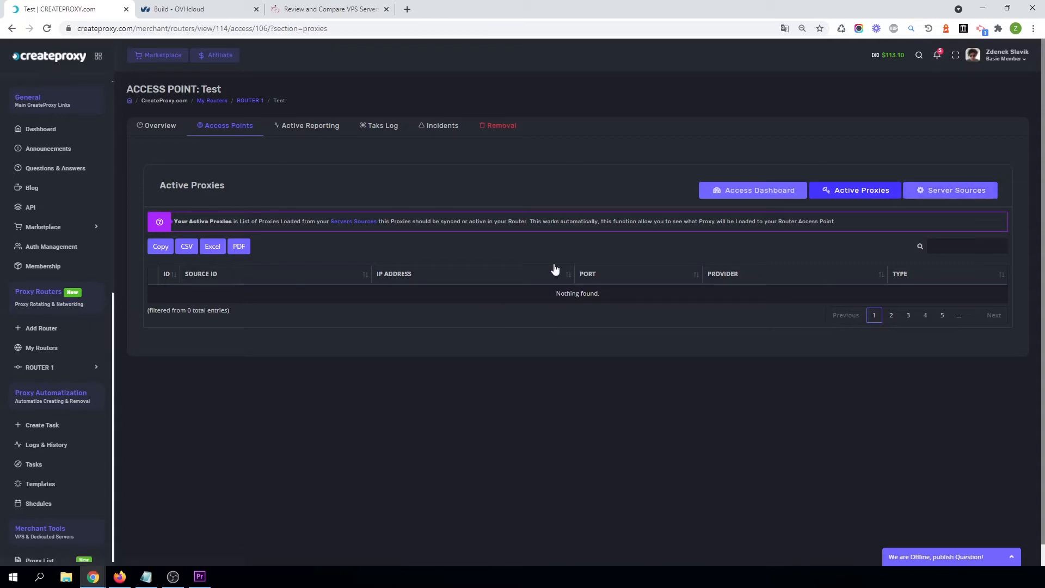
left_click(957, 196)
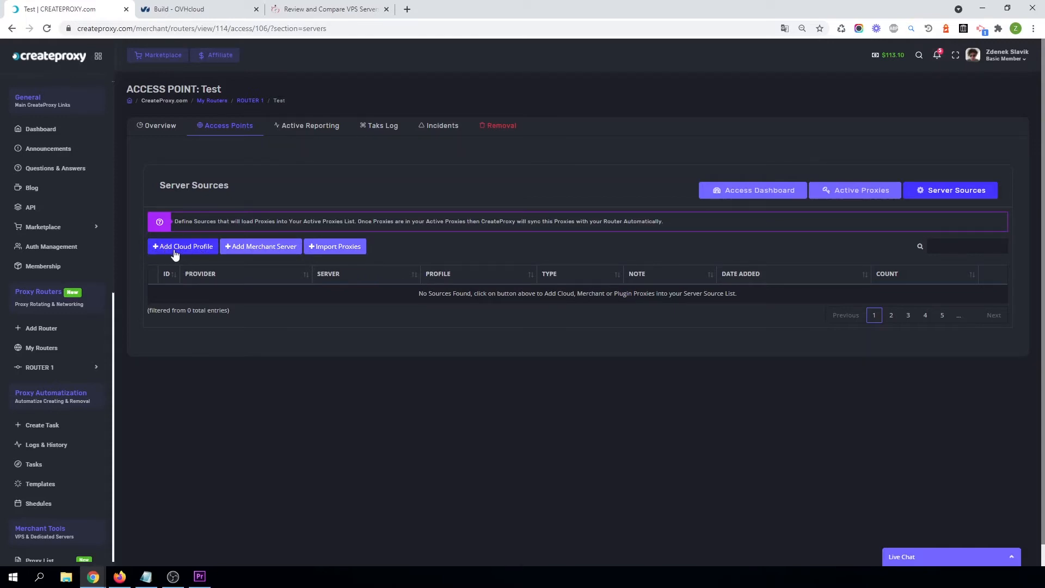
scroll(70, 468, "down", 6)
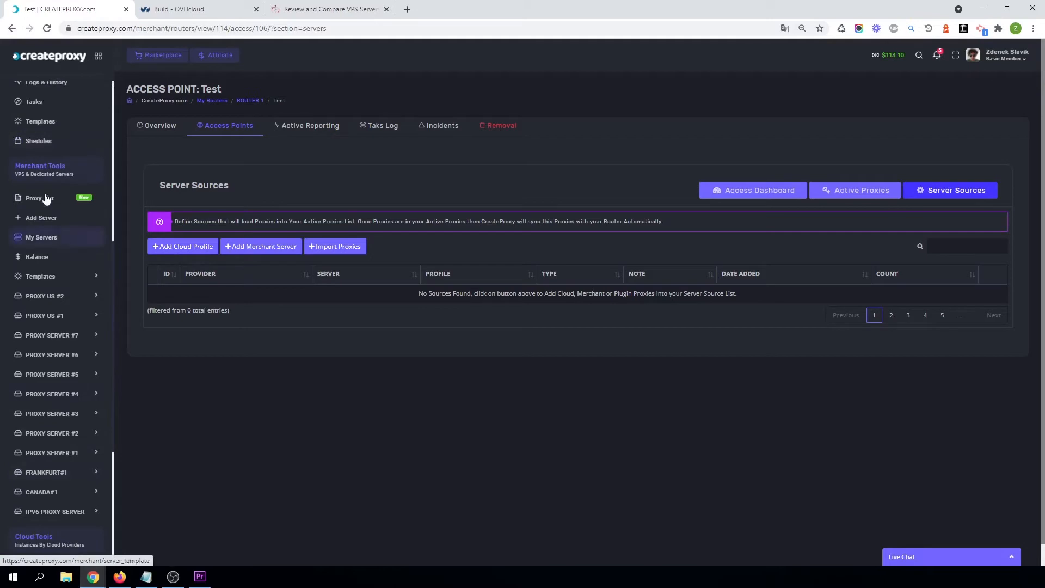
scroll(41, 256, "down", 5)
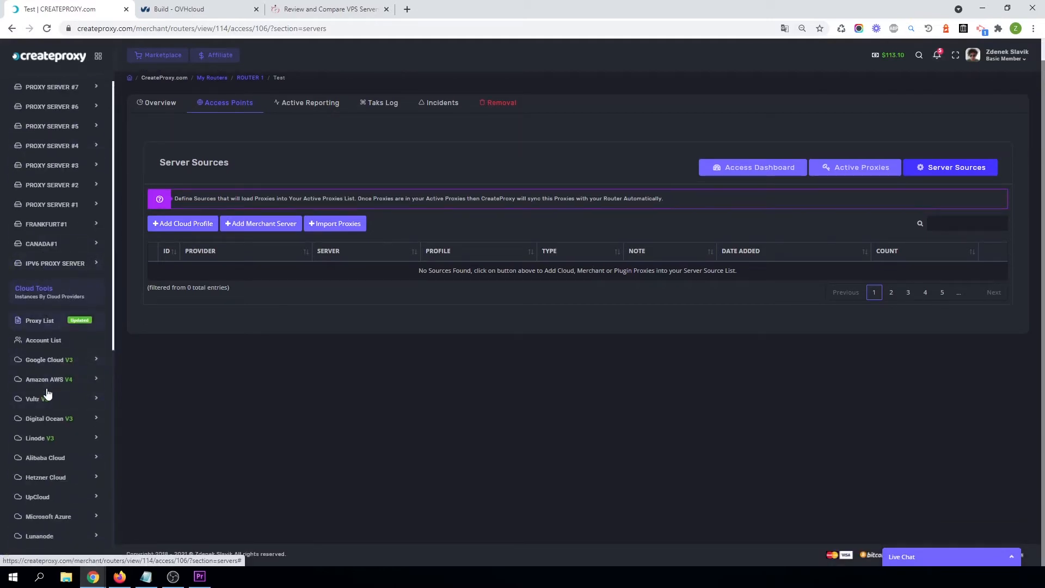
left_click(71, 365)
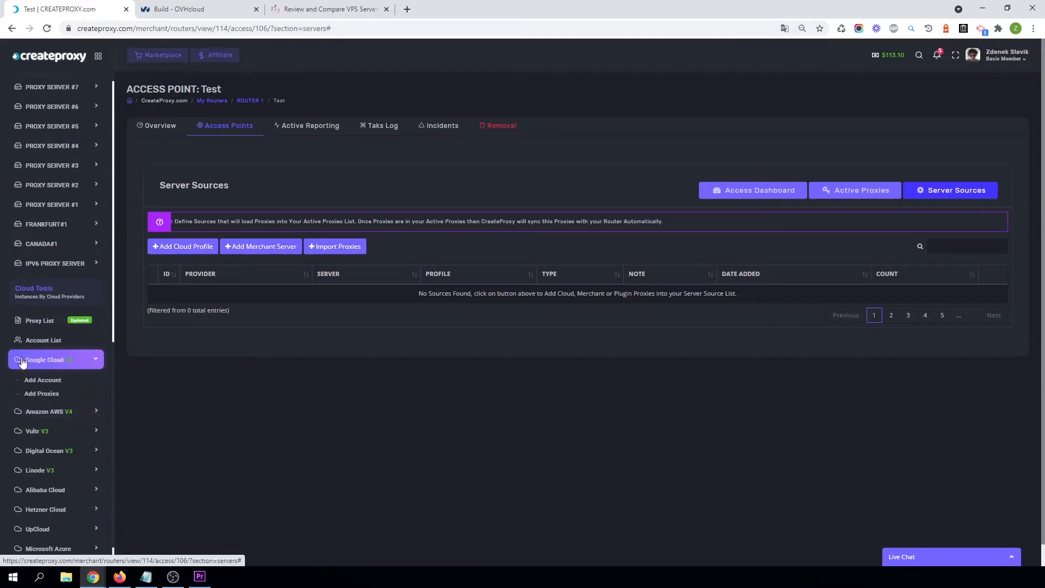
left_click(55, 412)
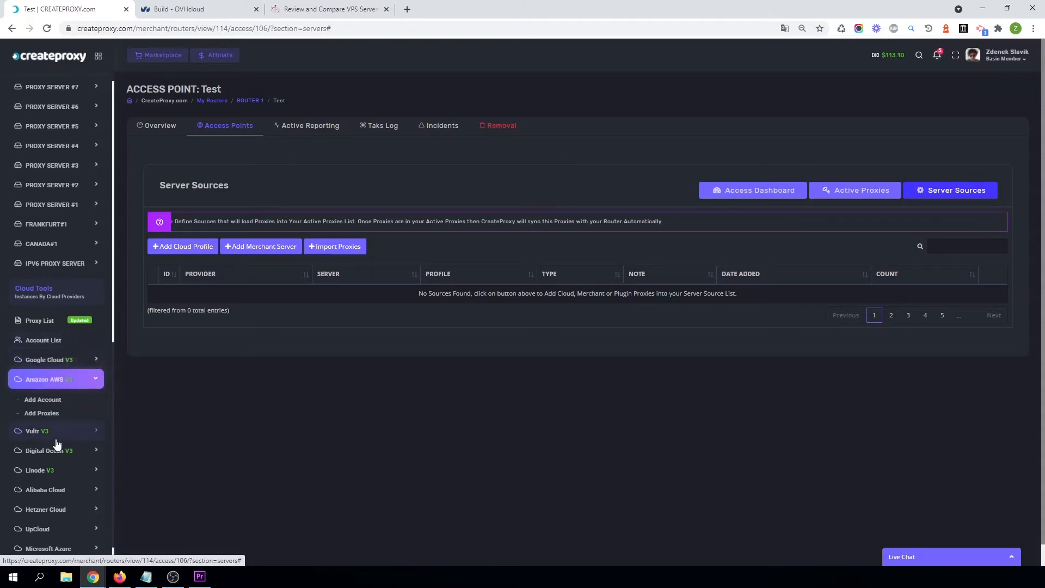
left_click(39, 433)
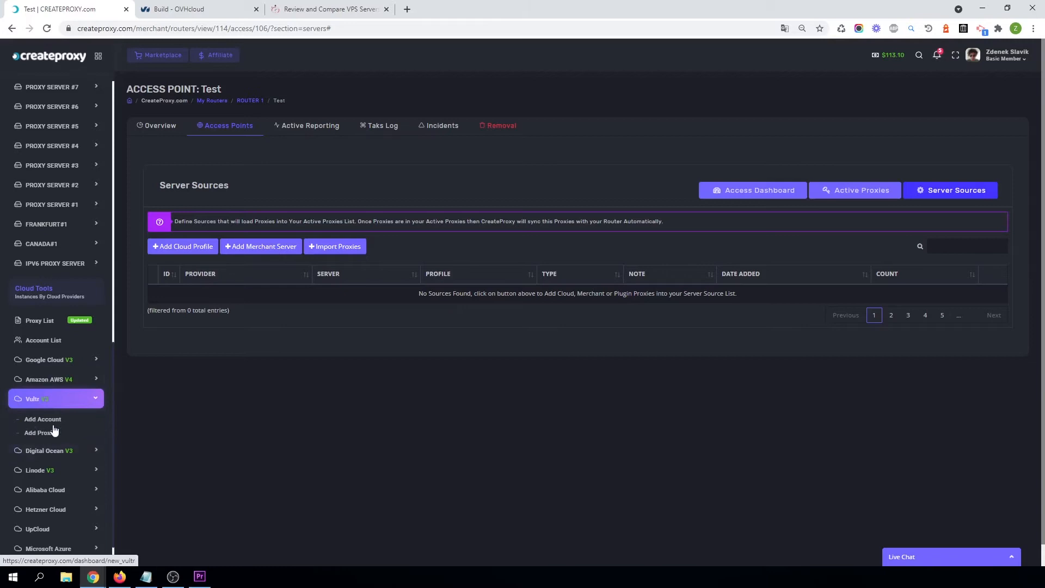
Add the testX60353f64ac296 Amazon cloud profile as a server source for the access point.
left_click(180, 249)
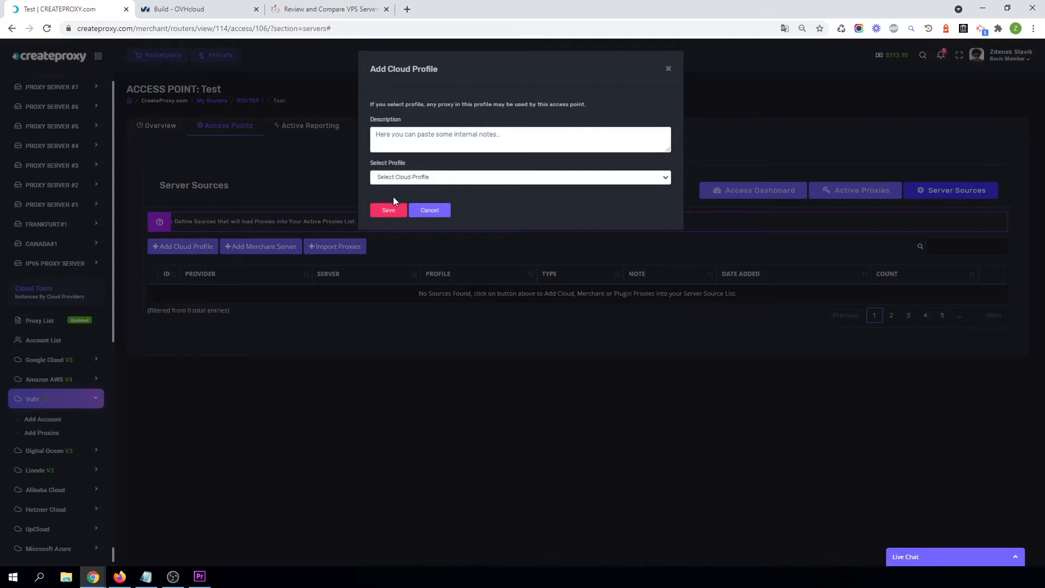
left_click(433, 176)
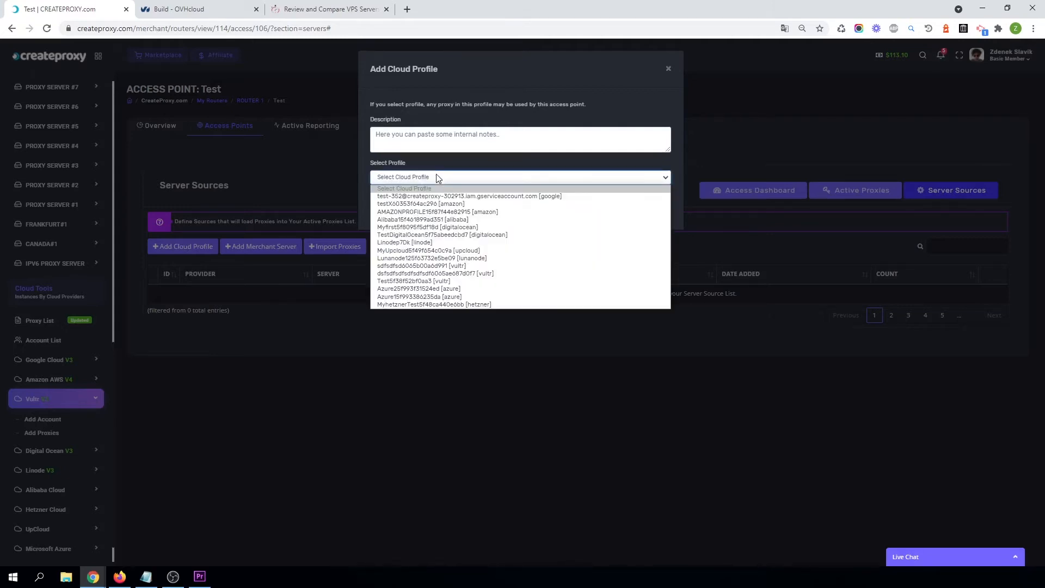
left_click(416, 204)
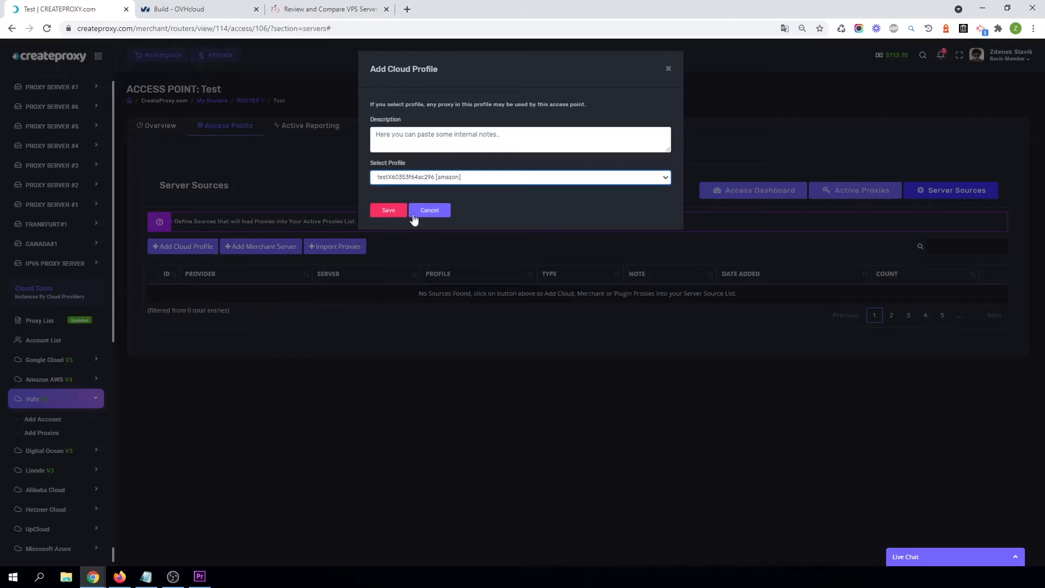
left_click(388, 212)
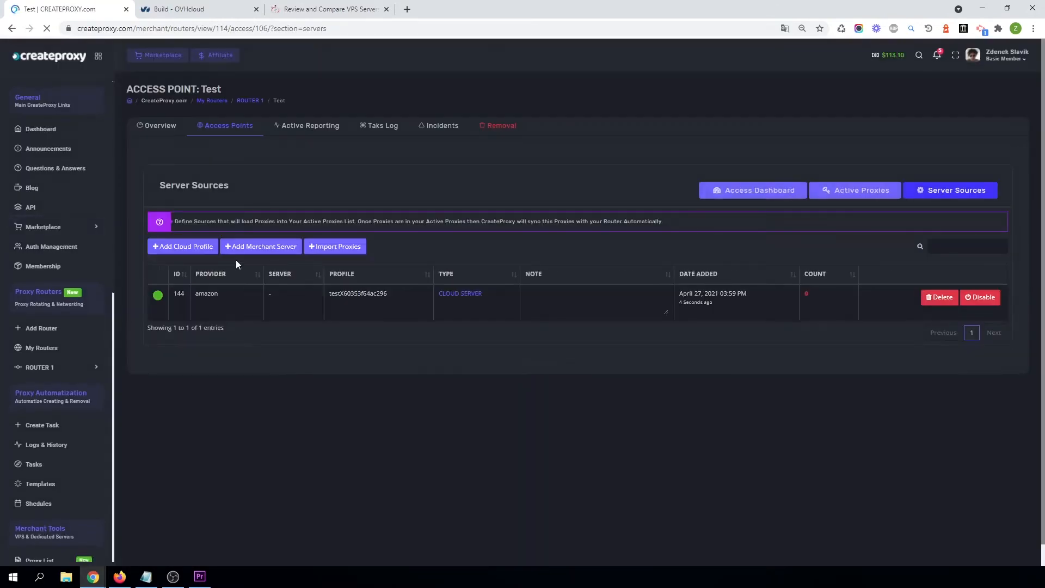
Open the Amazon AWS Add Proxies page in a new tab.
left_click(865, 199)
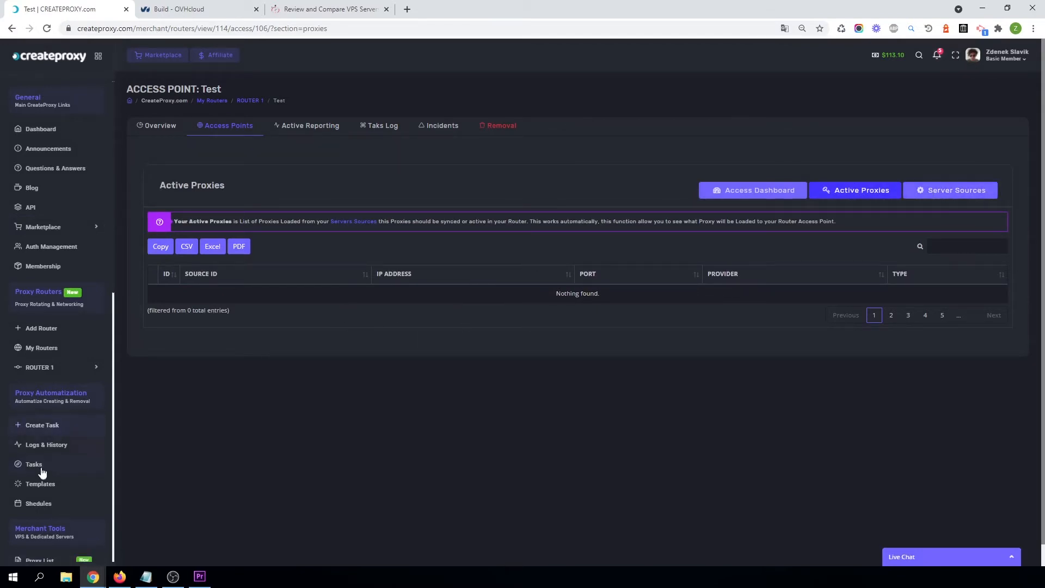
scroll(40, 468, "down", 3)
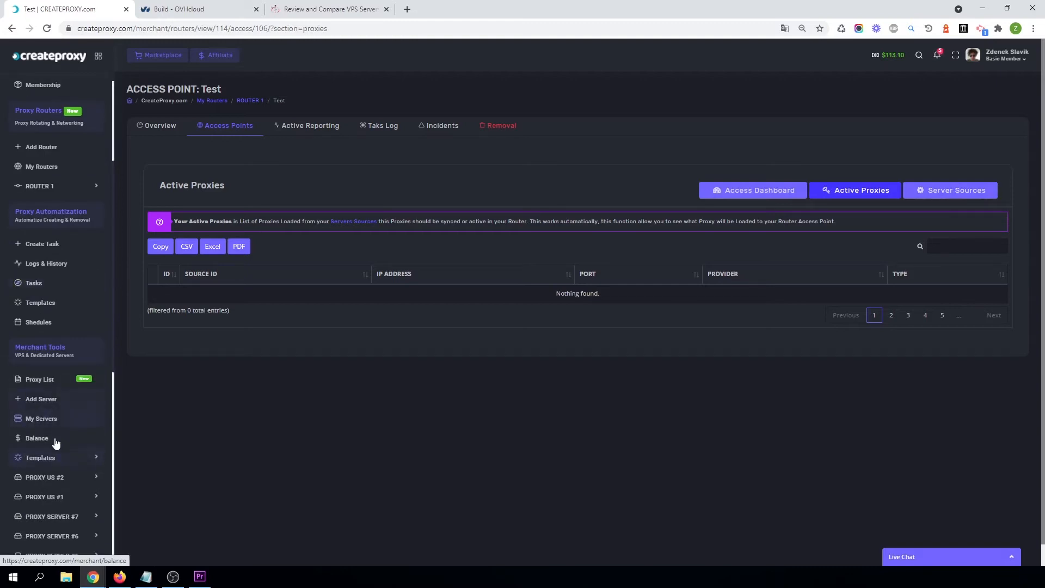
scroll(43, 452, "down", 7)
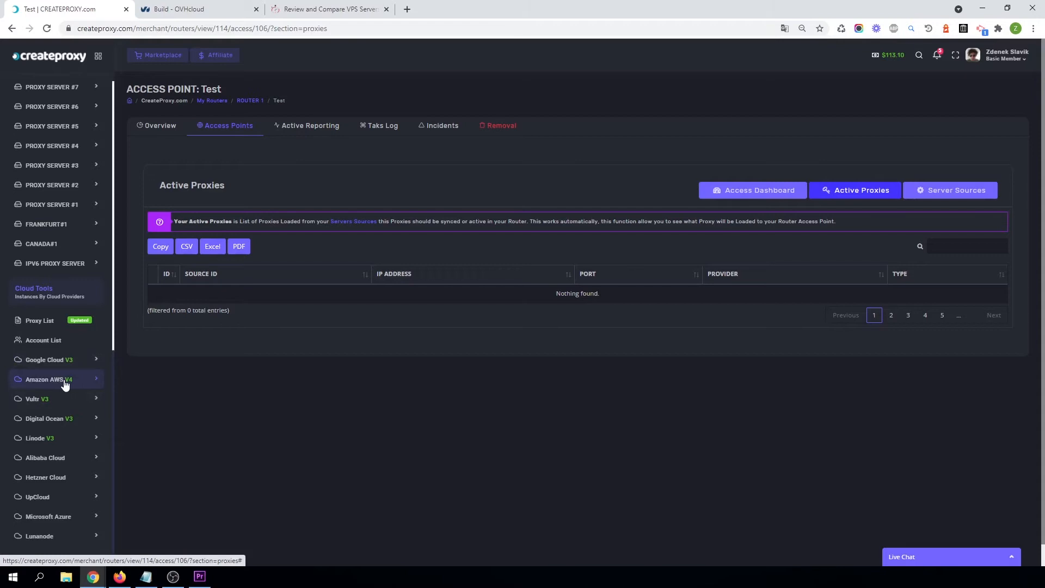
left_click(64, 384)
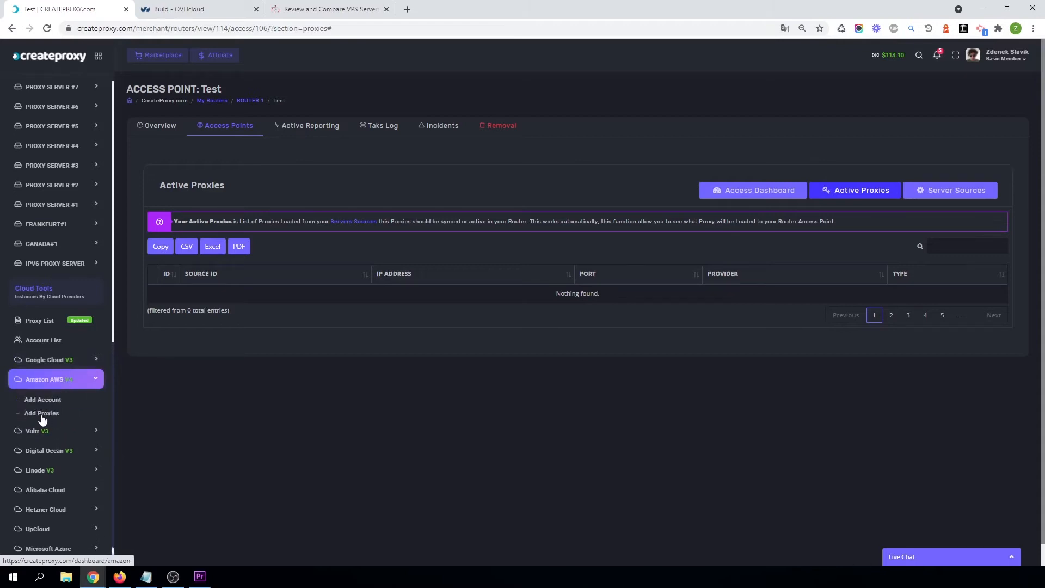
right_click(42, 420)
left_click(76, 423)
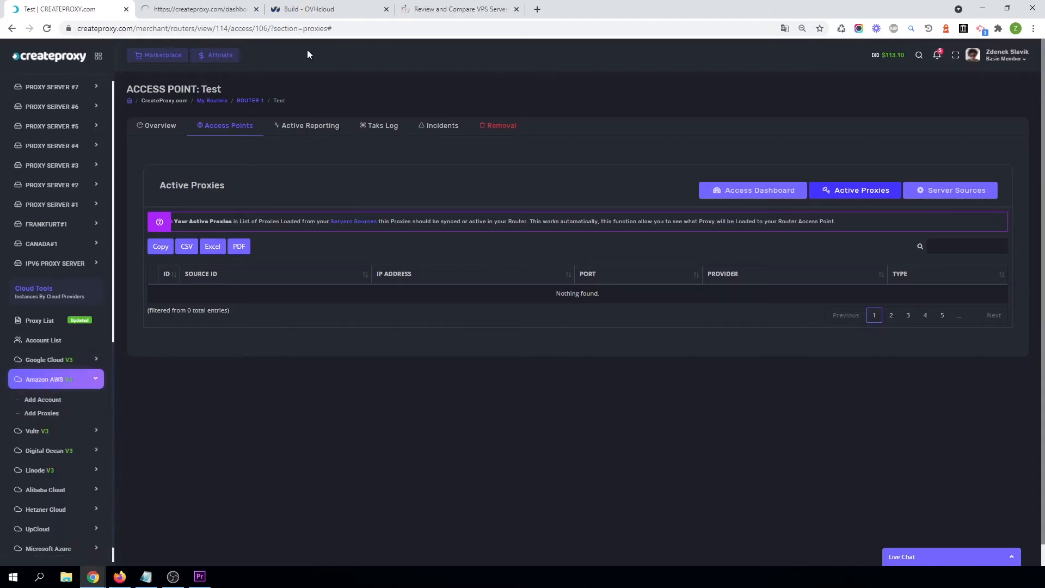
left_click(202, 6)
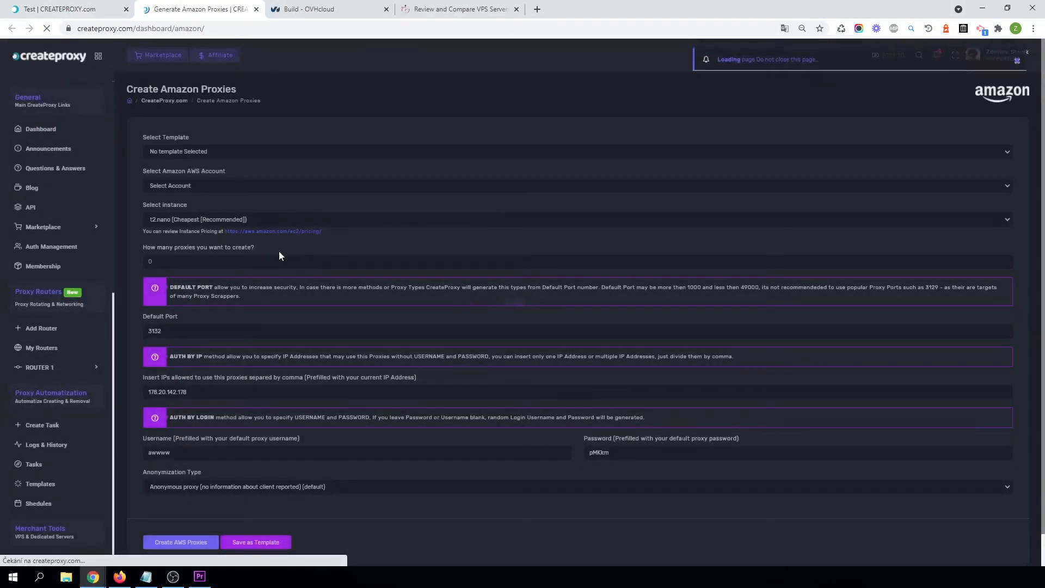
Select the testX AWS account for creating new Amazon proxies.
left_click(185, 187)
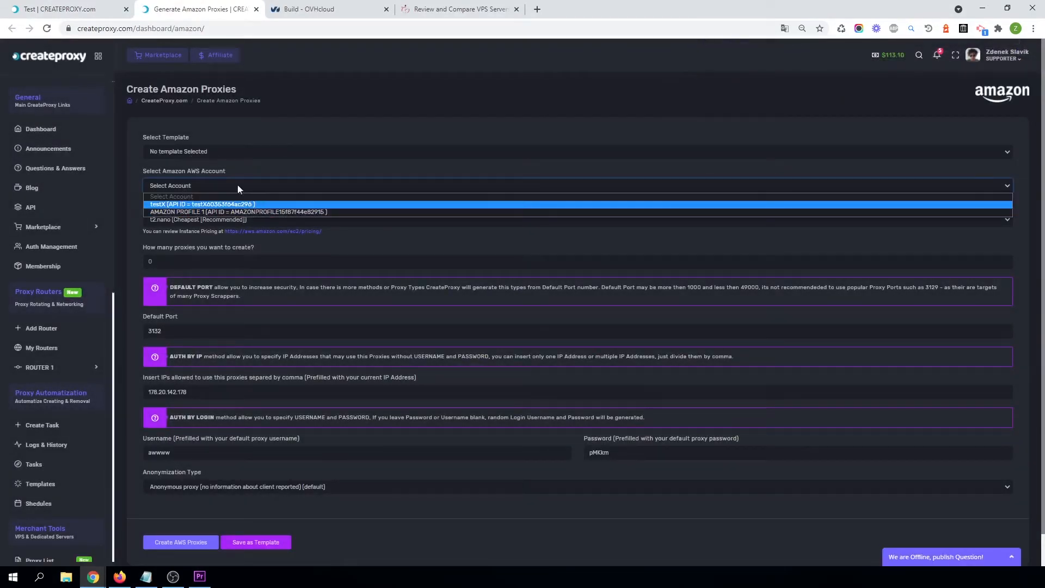
left_click(71, 9)
left_click(941, 195)
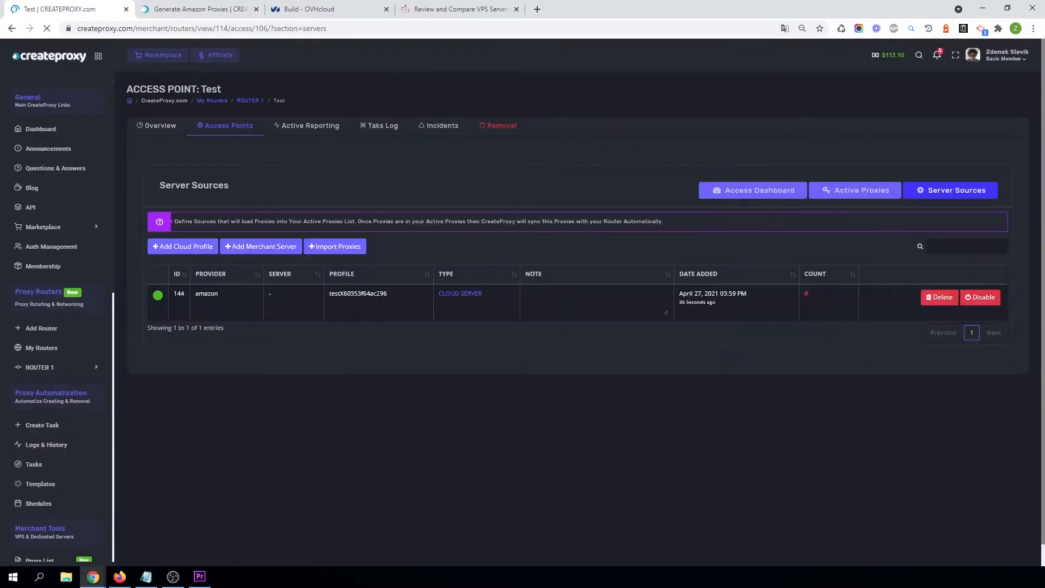
left_click(220, 6)
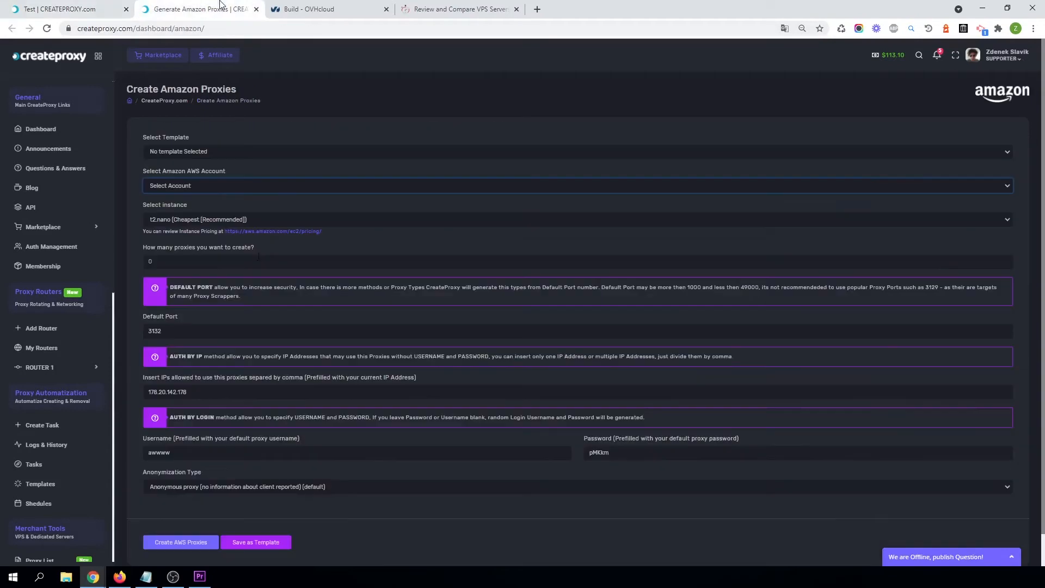
left_click(215, 188)
left_click(230, 204)
Set the datacenter location to us-west-1 and the datacenter zone to us-west-1b.
left_click(180, 221)
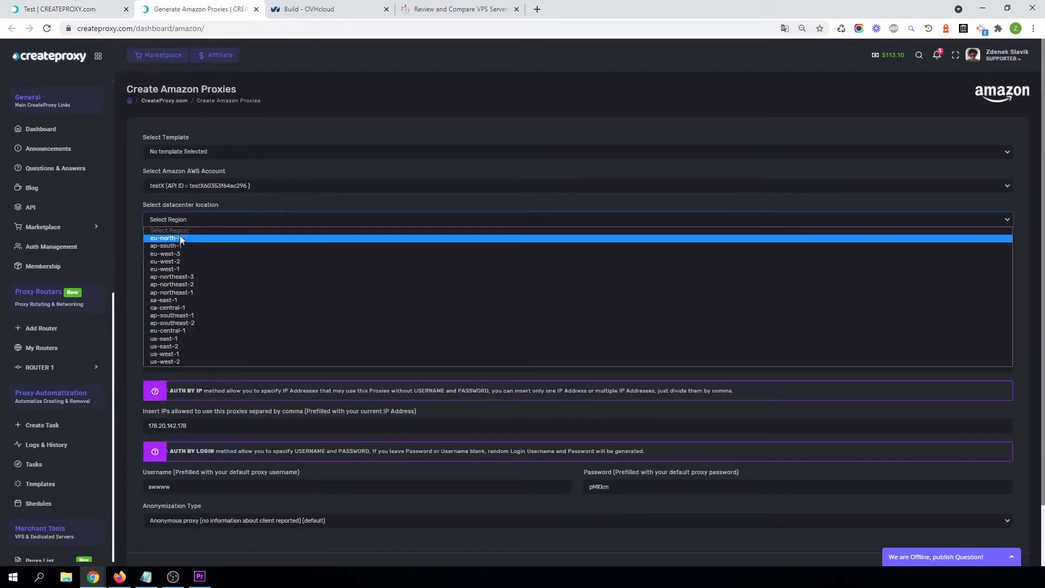
left_click(183, 340)
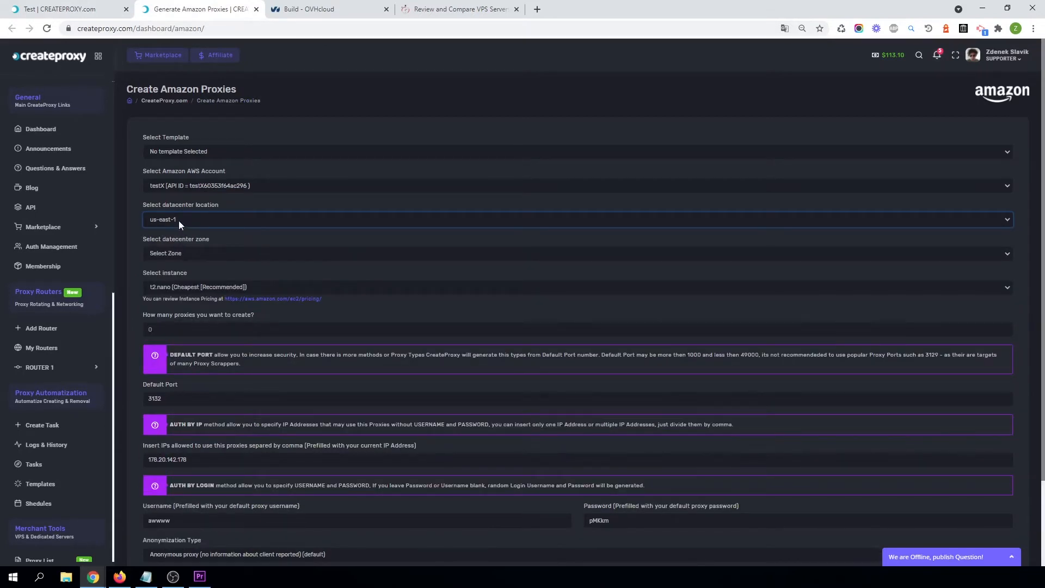
left_click(179, 223)
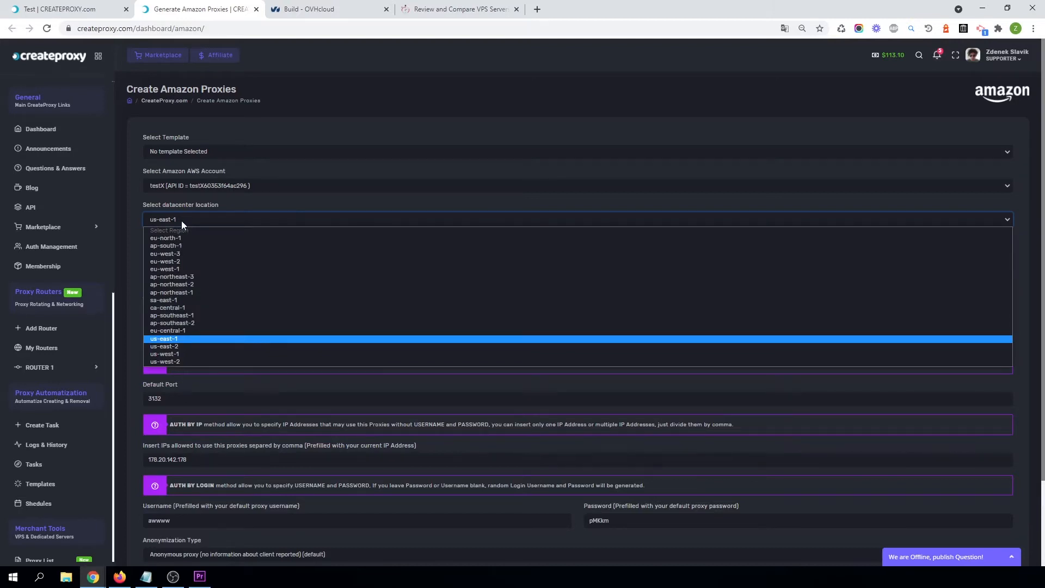
left_click(185, 355)
left_click(186, 256)
left_click(183, 275)
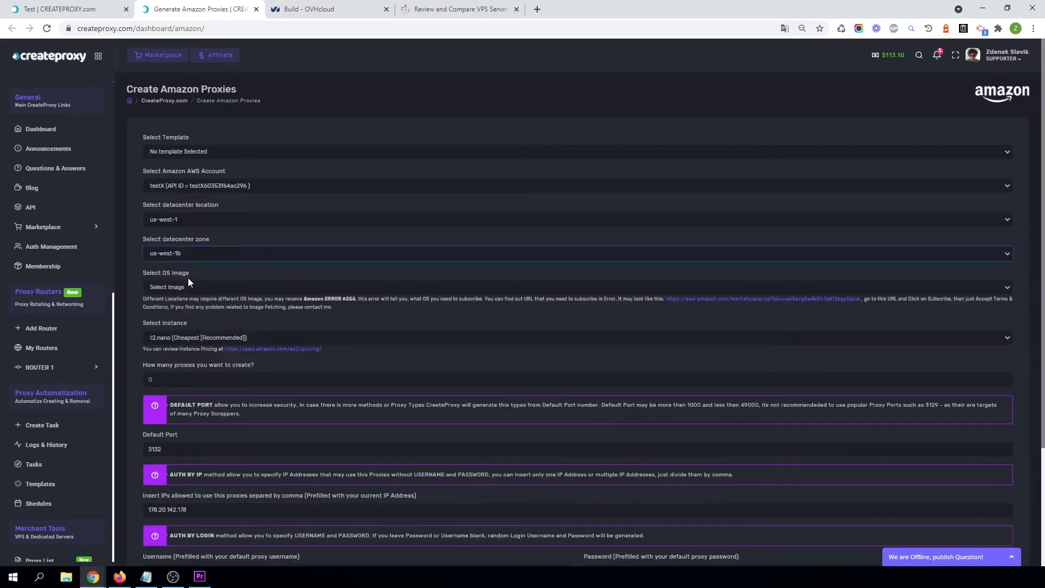
Select the CentOS Linux 7 x86_64 HVM EBS ENA 1804_1 OS image for the new Amazon proxies.
left_click(183, 280)
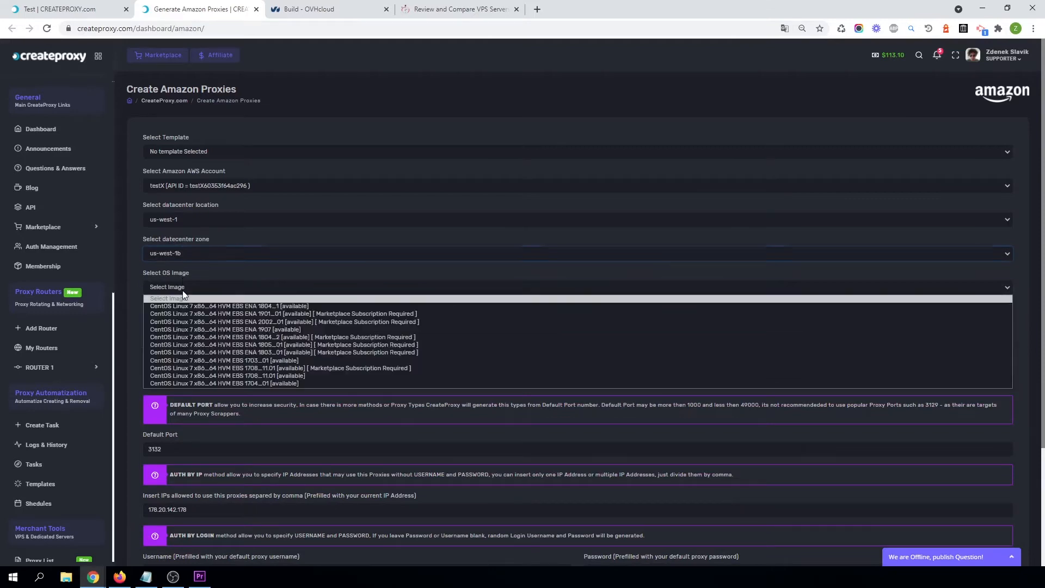
left_click(261, 298)
scroll(311, 340, "down", 3)
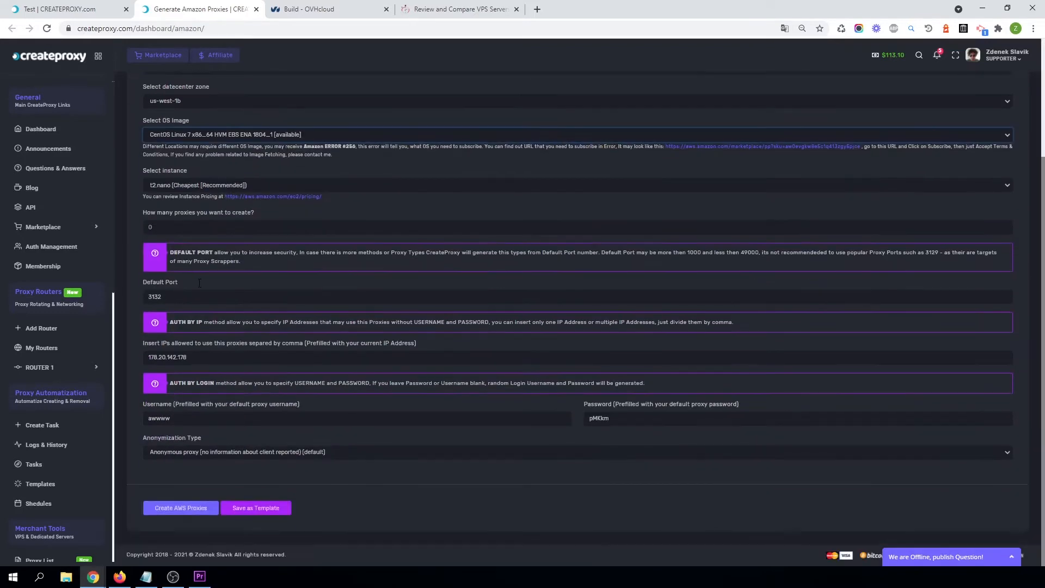
Set the number of proxies to create to 2 and create the AWS proxies.
left_click(172, 226)
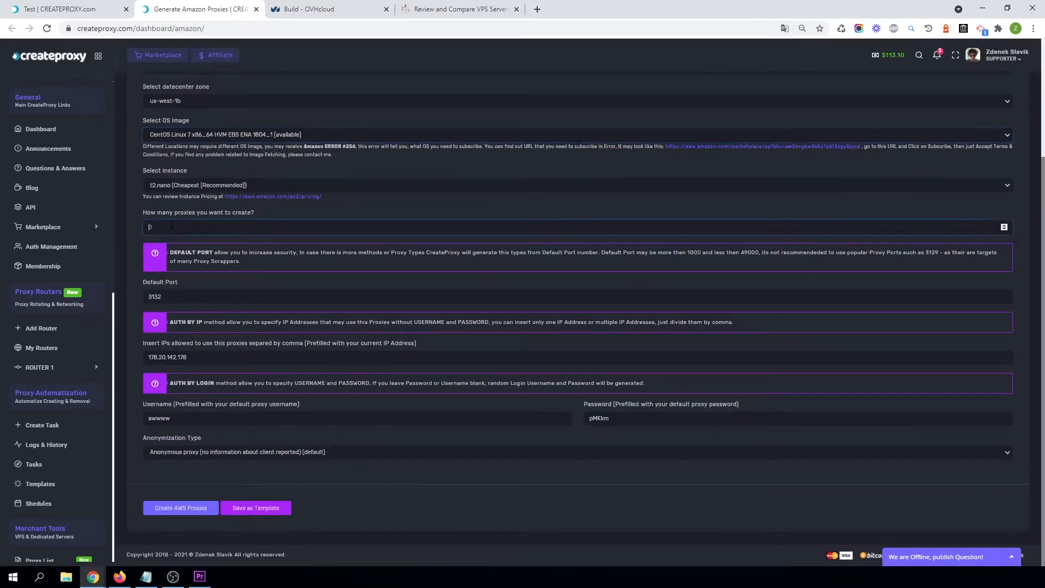
left_click(180, 291)
scroll(204, 210, "up", 3)
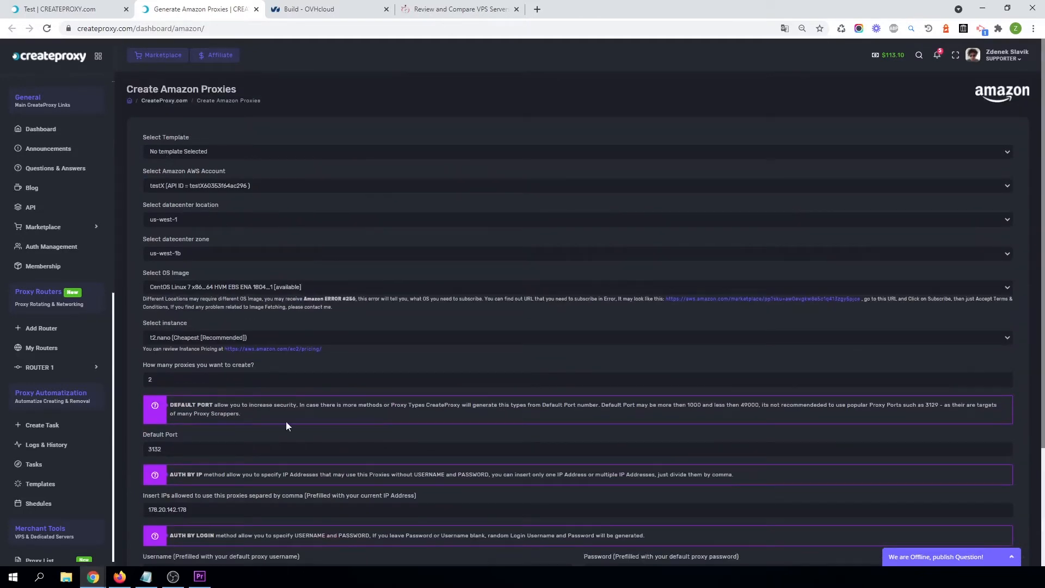
scroll(341, 433, "down", 3)
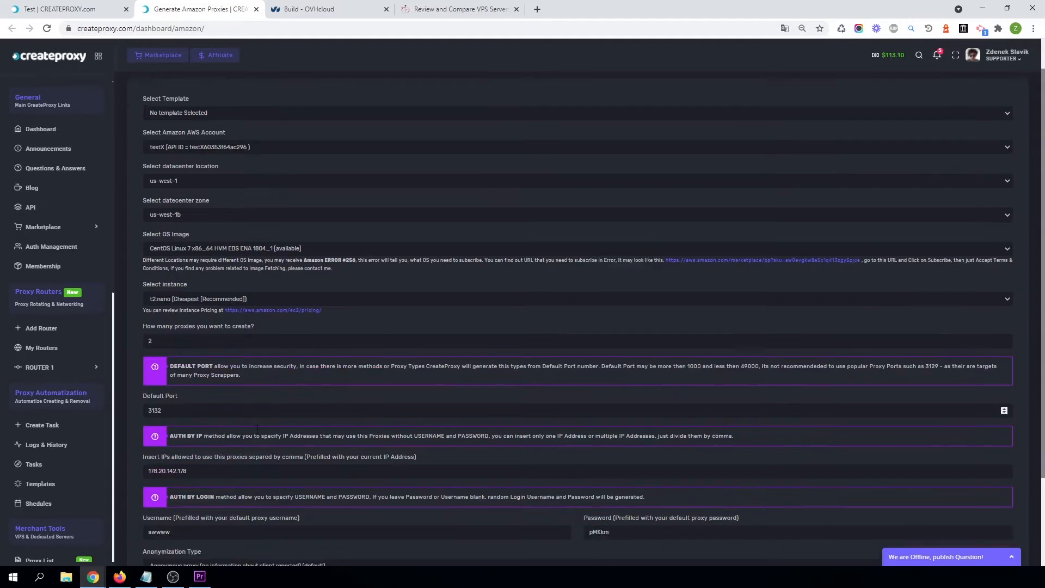
scroll(194, 368, "up", 3)
scroll(204, 273, "down", 3)
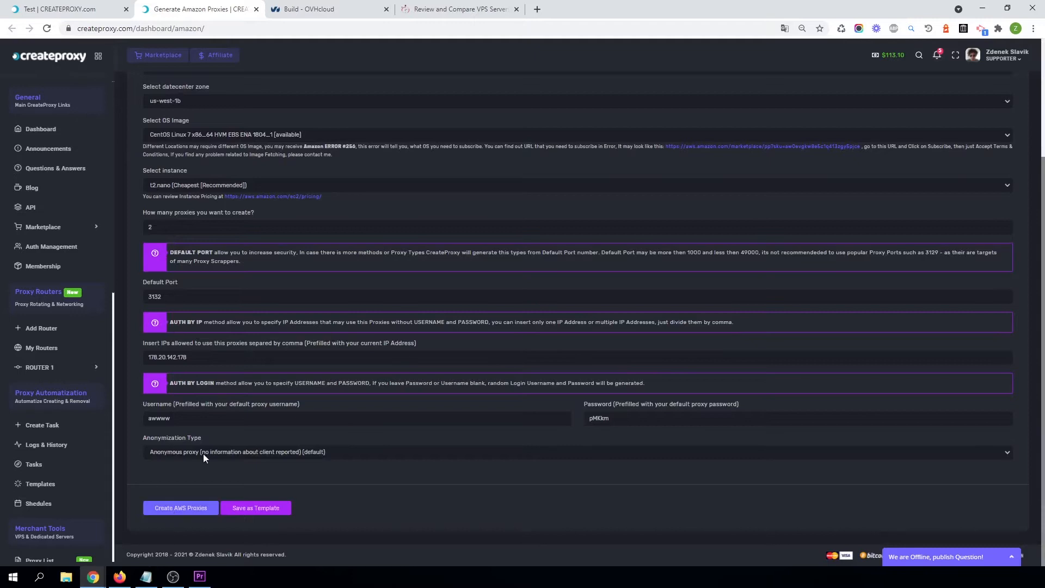
left_click(174, 512)
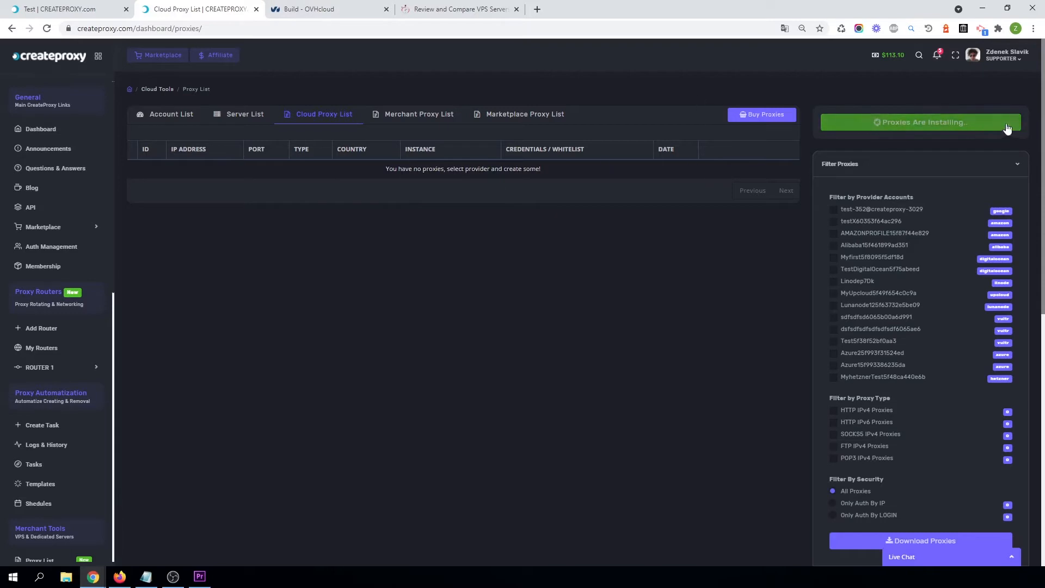
Open the Test access point's active proxies list and reload it until the Amazon proxies appear.
left_click(48, 4)
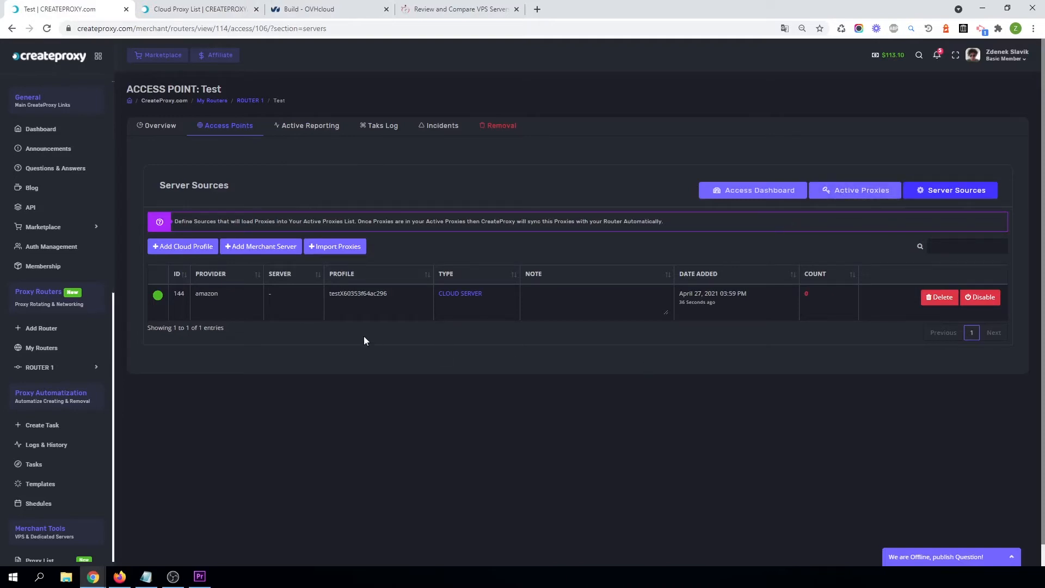
left_click(855, 196)
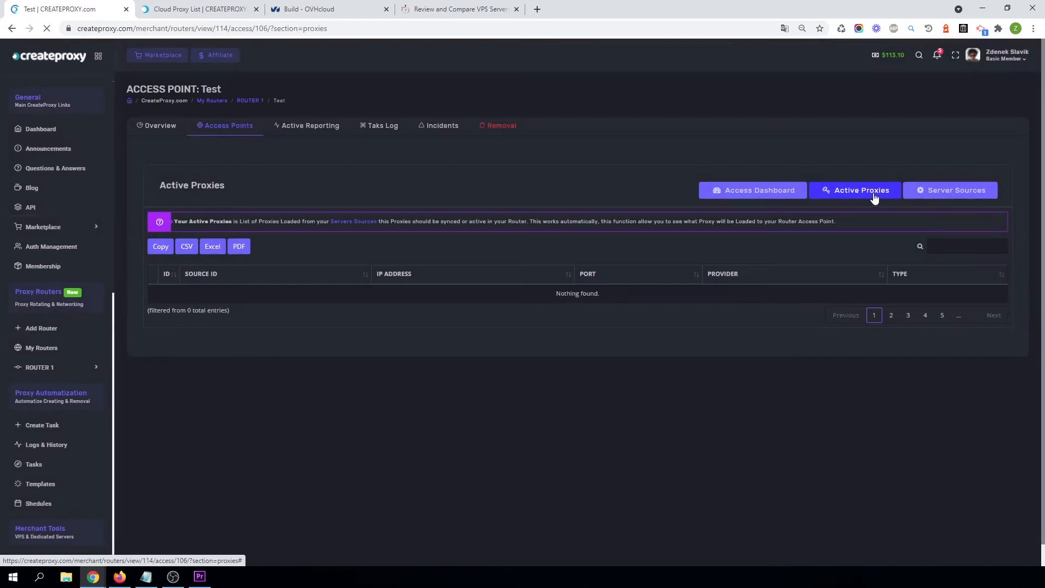
left_click(867, 195)
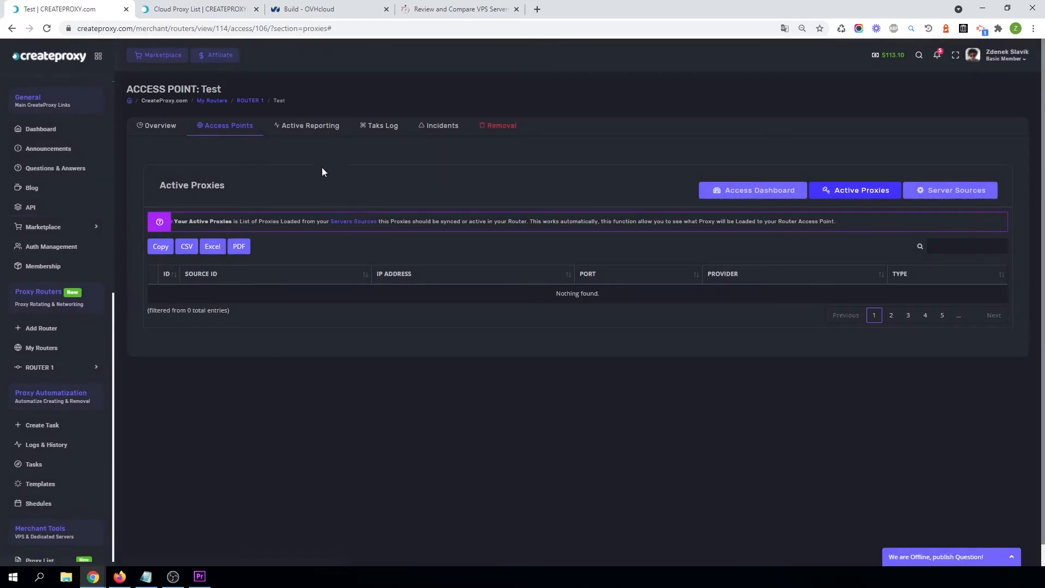
left_click(46, 28)
left_click(47, 29)
left_click(46, 29)
left_click(48, 29)
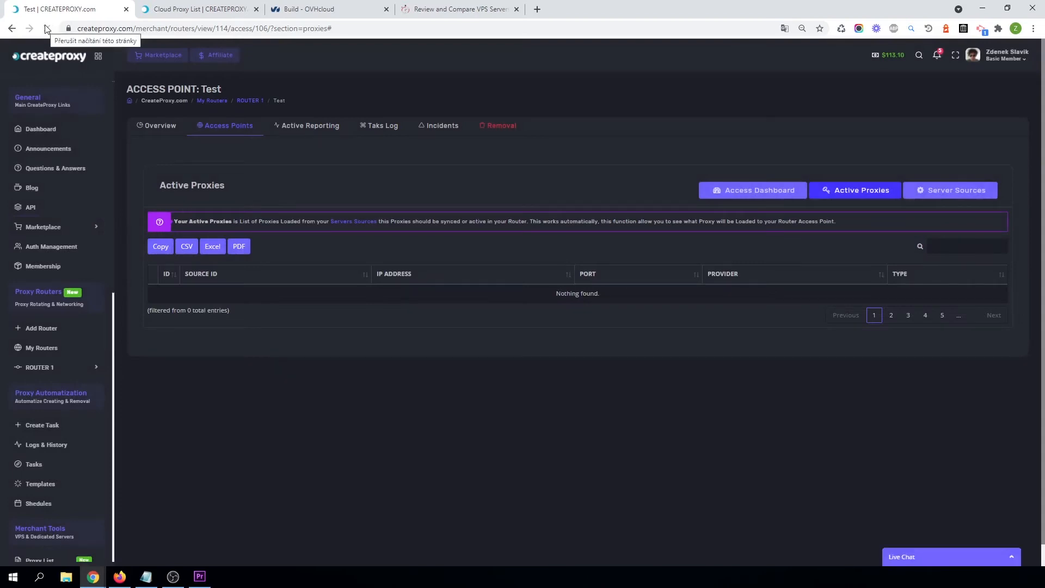
left_click(48, 28)
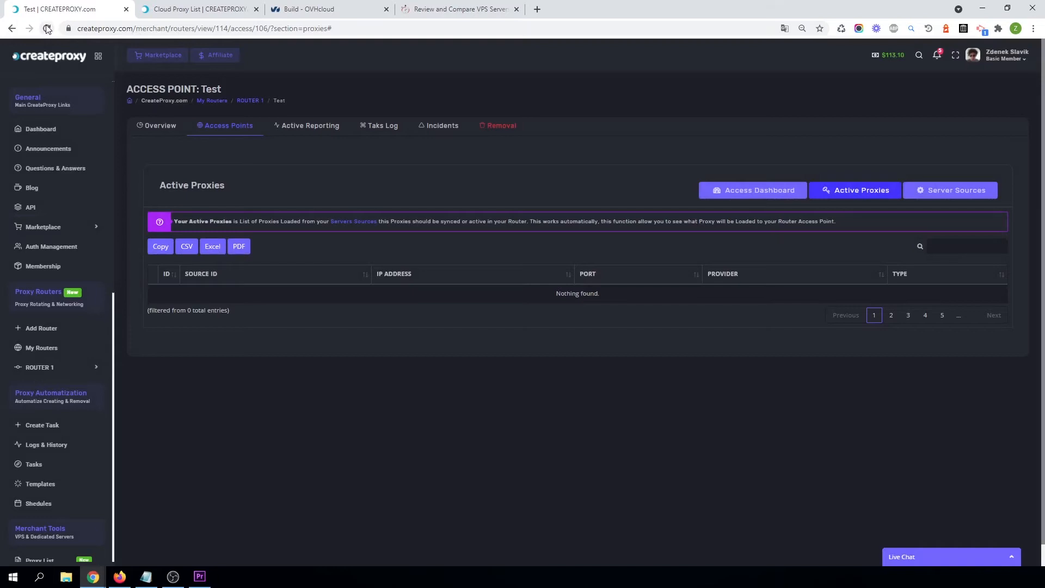
left_click(47, 29)
left_click(47, 29)
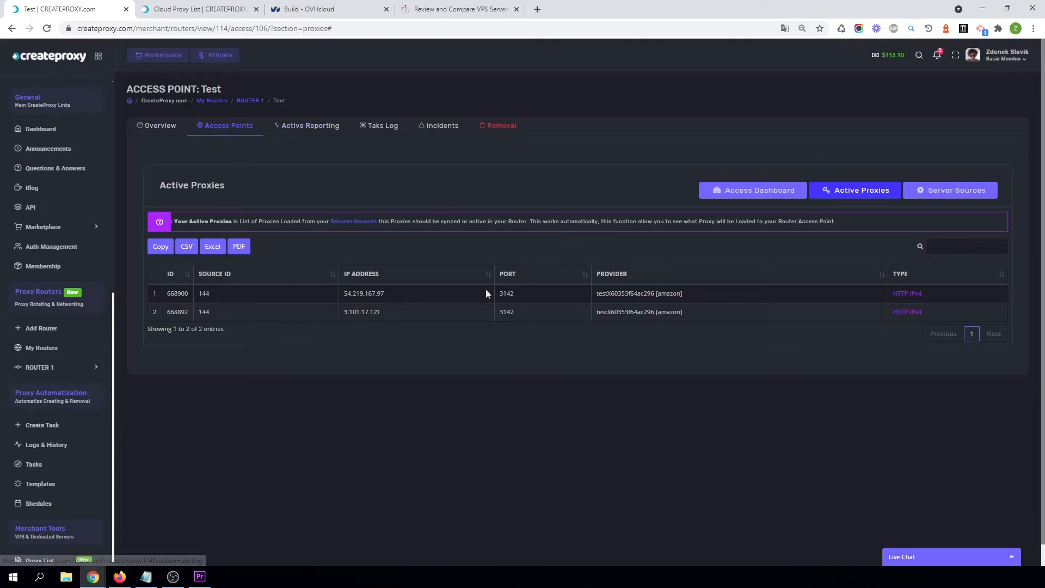
Open the access point's dashboard and check the live proxy servers' status.
left_click(746, 194)
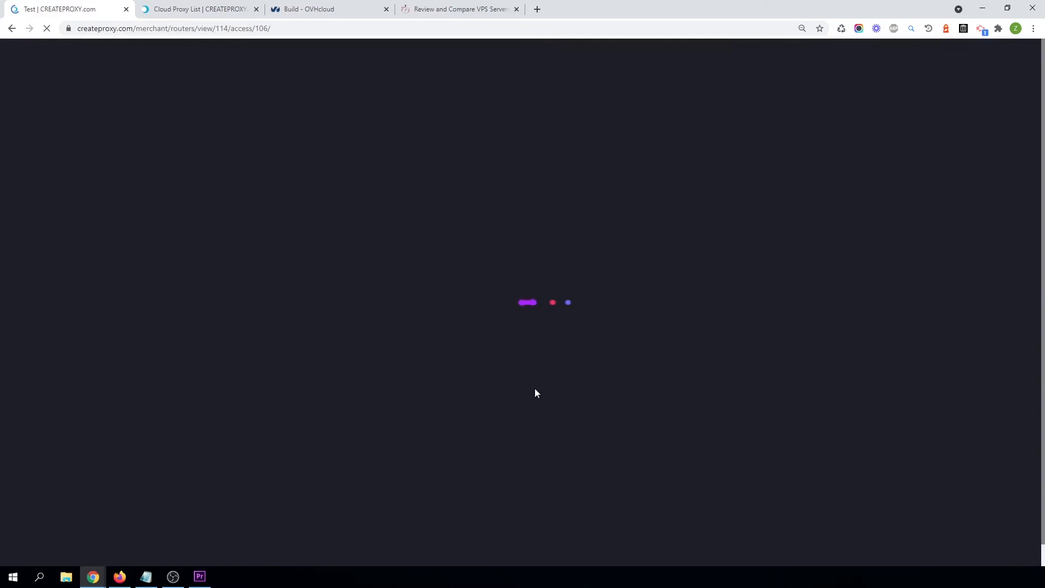
scroll(534, 388, "down", 4)
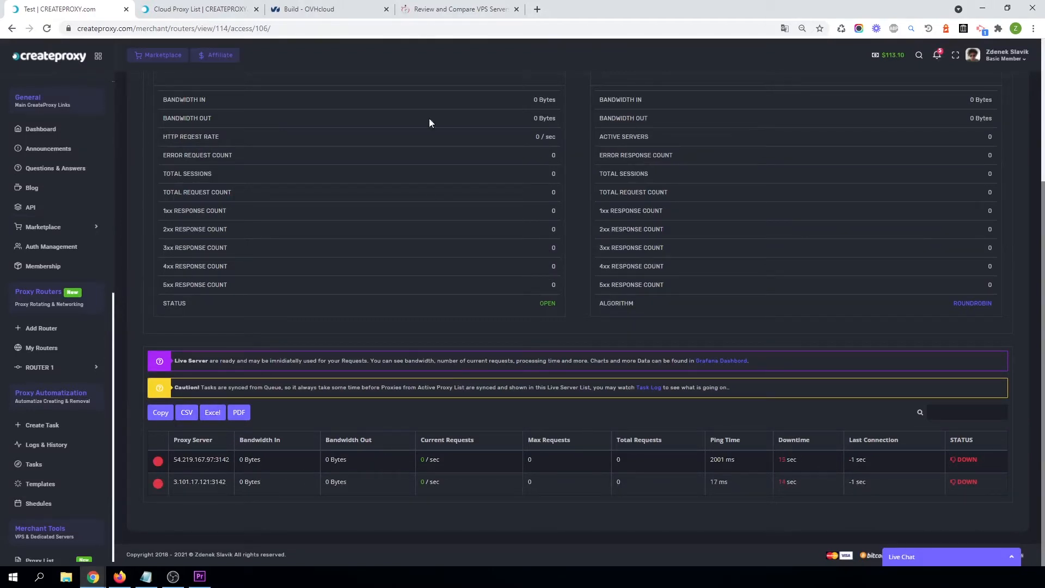
triple_click(208, 464)
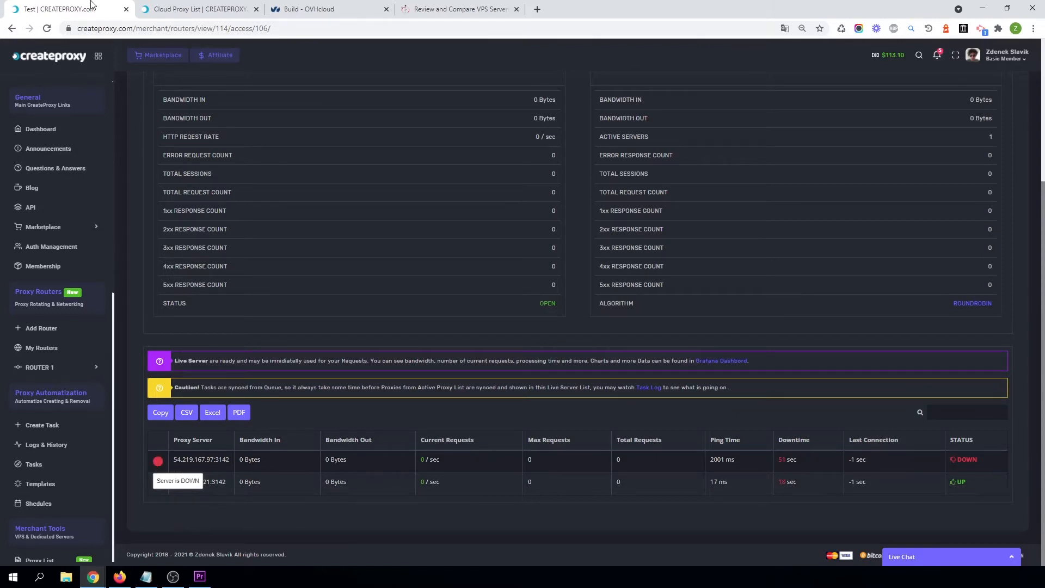
left_click(47, 28)
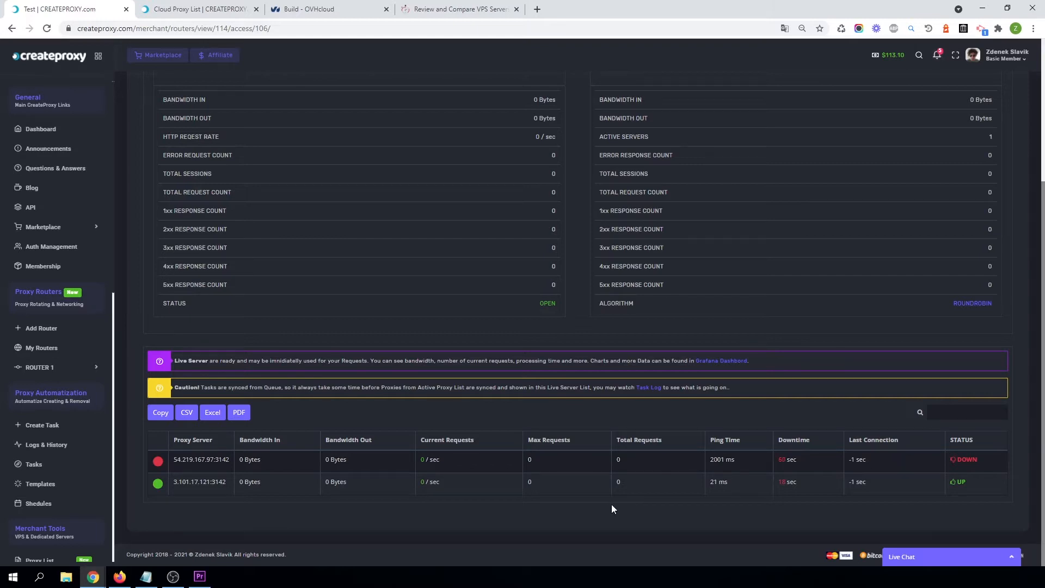
Inspect the live proxy servers' addresses, ping times and downtime in the dashboard table.
double_click(859, 460)
double_click(713, 482)
left_click(712, 484)
double_click(712, 482)
left_click_drag(173, 460, 230, 460)
scroll(448, 423, "up", 4)
scroll(751, 366, "down", 4)
scroll(940, 203, "up", 4)
scroll(632, 346, "down", 4)
scroll(789, 349, "up", 4)
Add the PROXY US #1 merchant server as another server source for the access point.
left_click(959, 191)
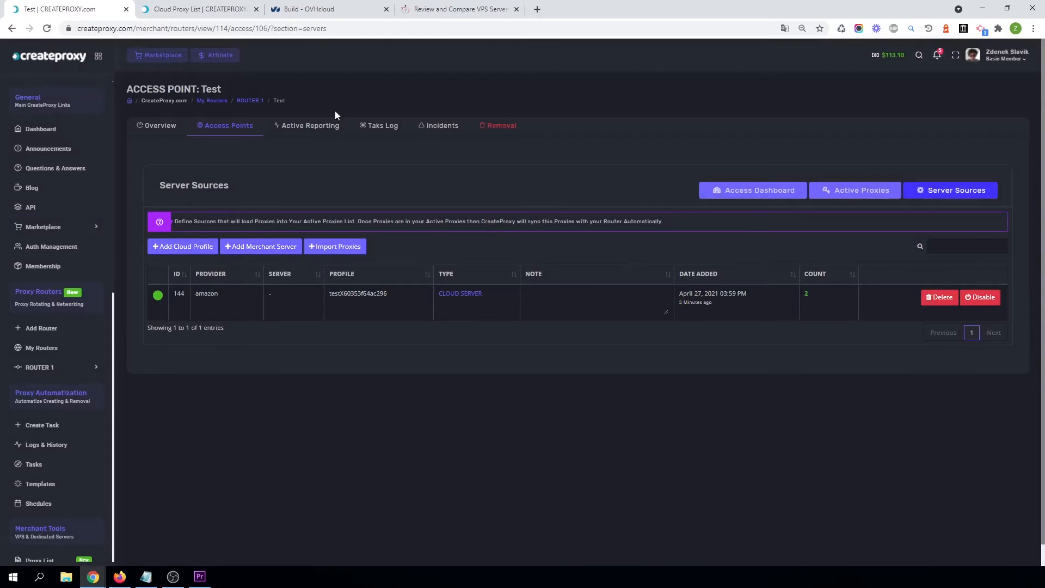
left_click(264, 249)
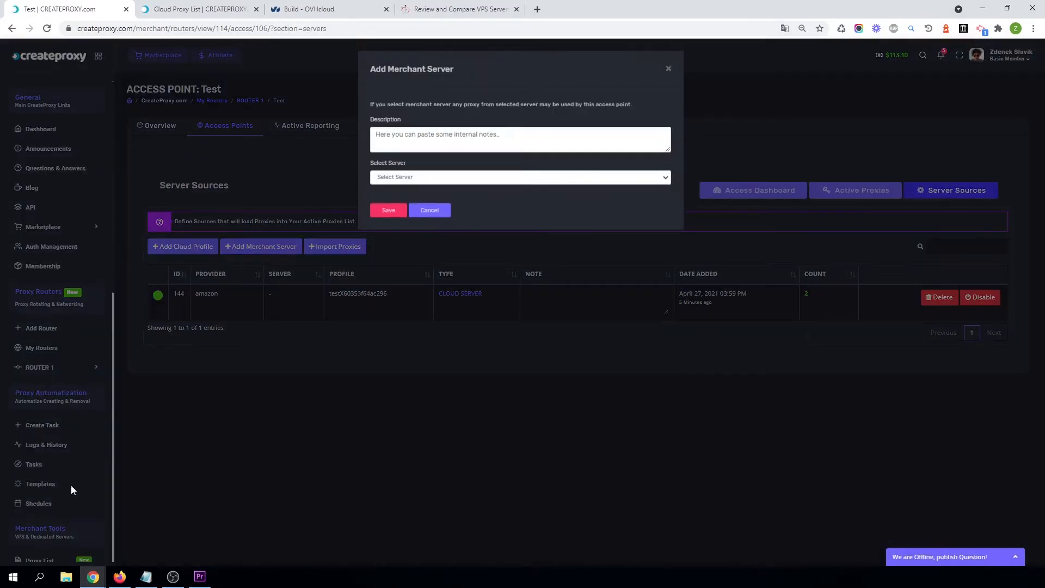
left_click(330, 260)
scroll(41, 404, "down", 8)
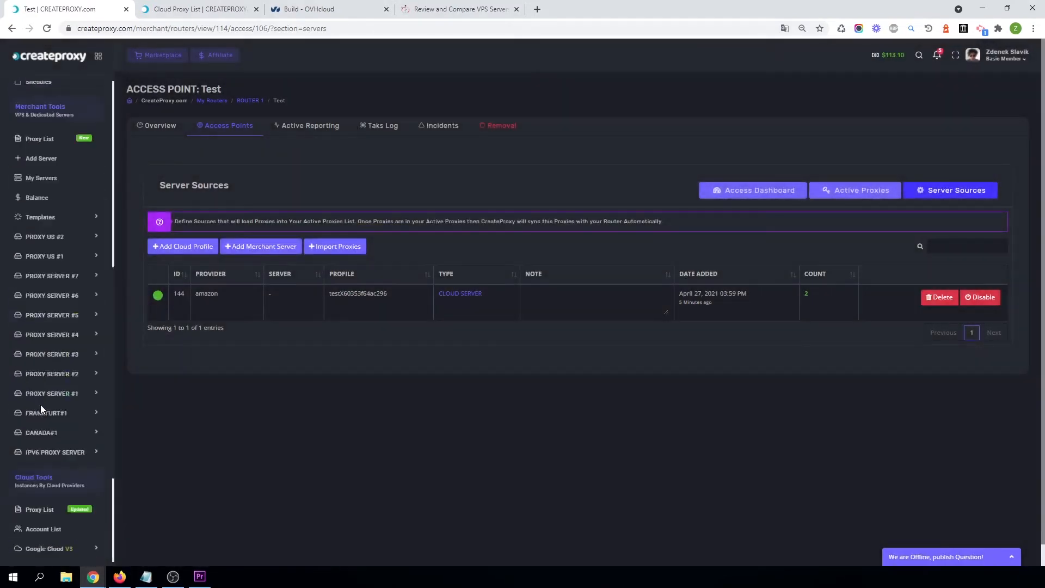
scroll(68, 218, "down", 2)
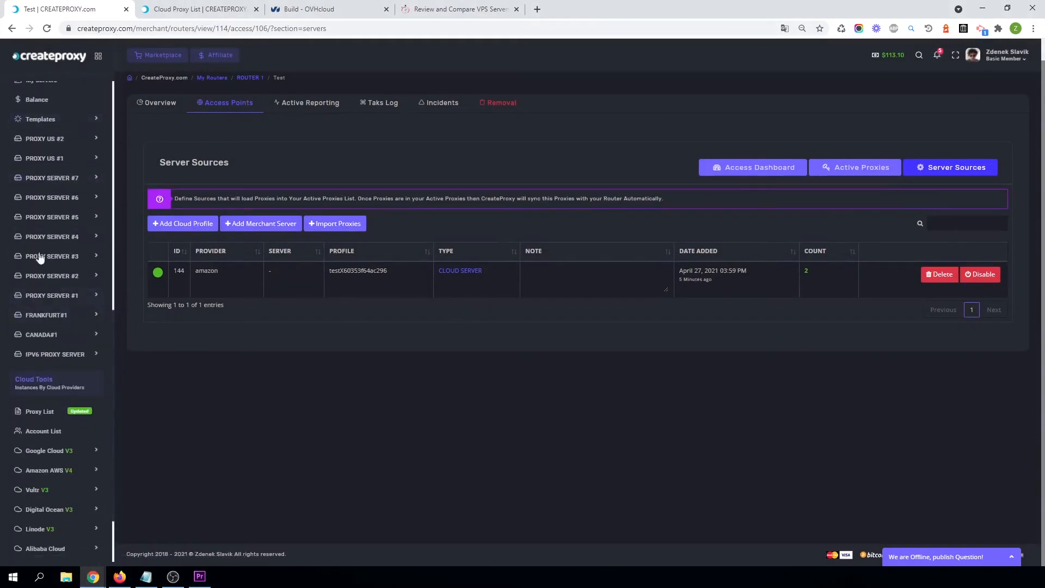
left_click(262, 226)
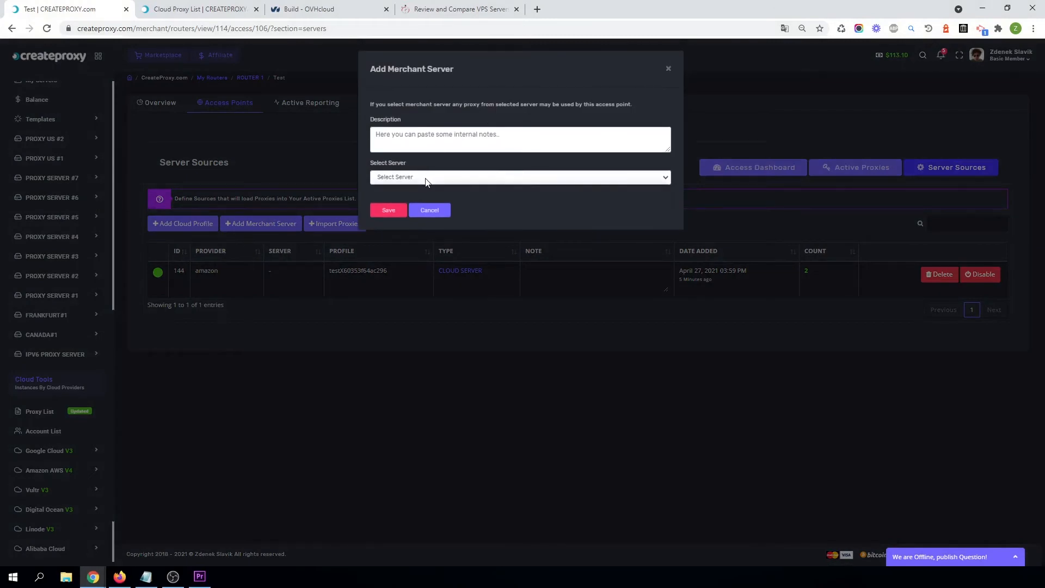
left_click(426, 180)
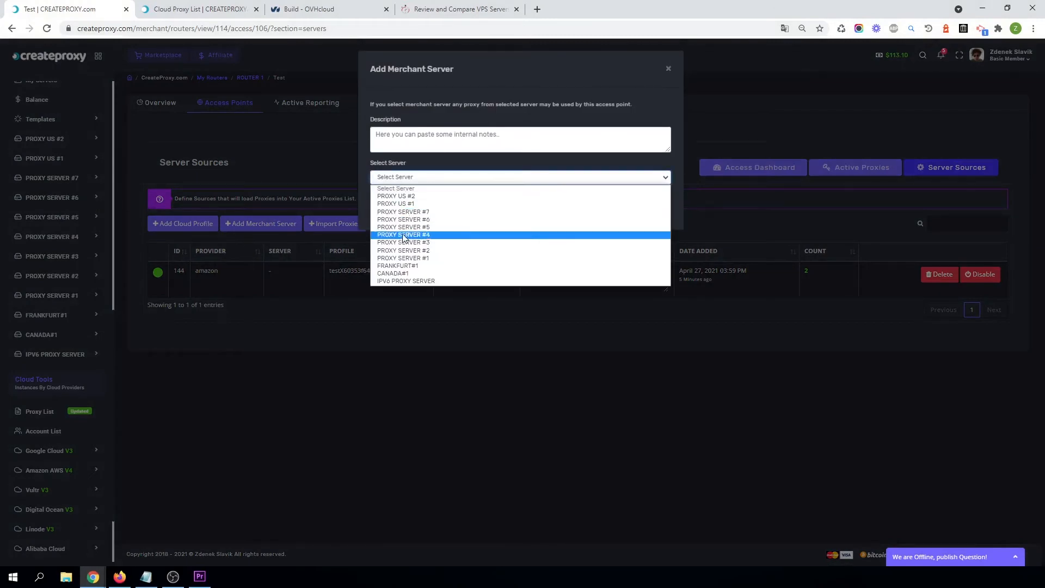
left_click(393, 205)
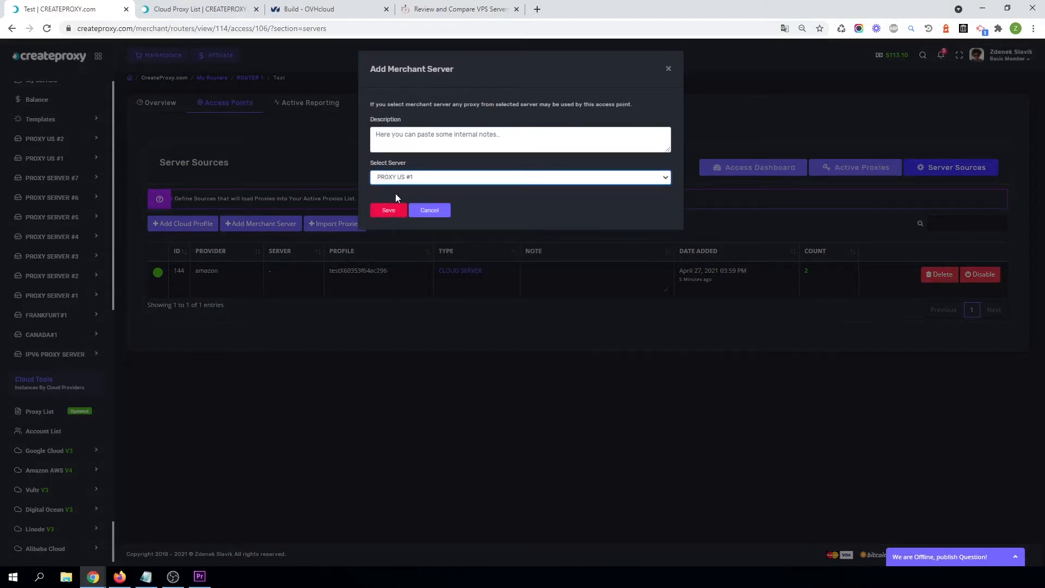
left_click(388, 212)
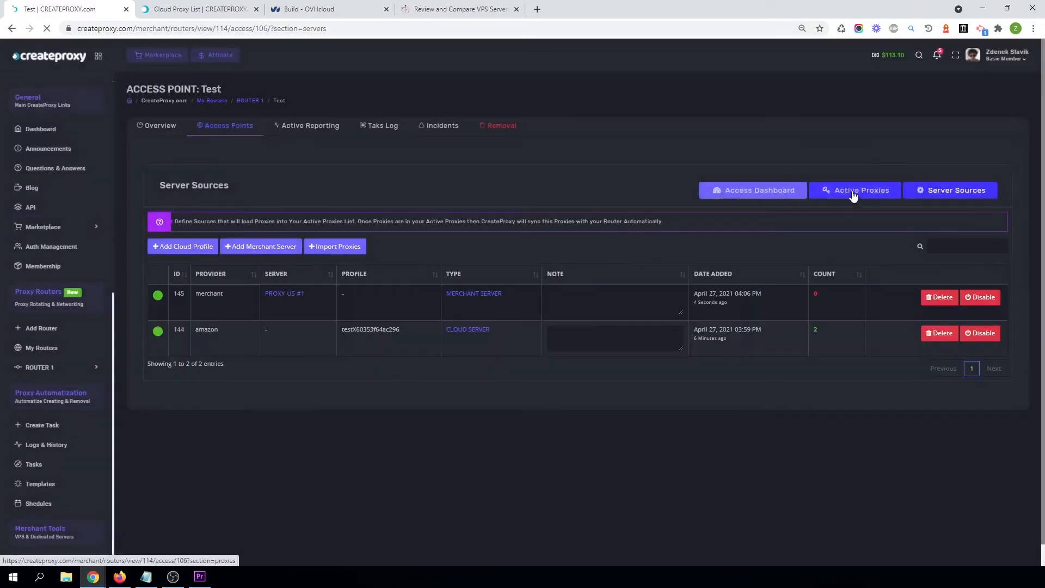
Review the combined active proxies list and the live server statuses on the access dashboard.
left_click(848, 193)
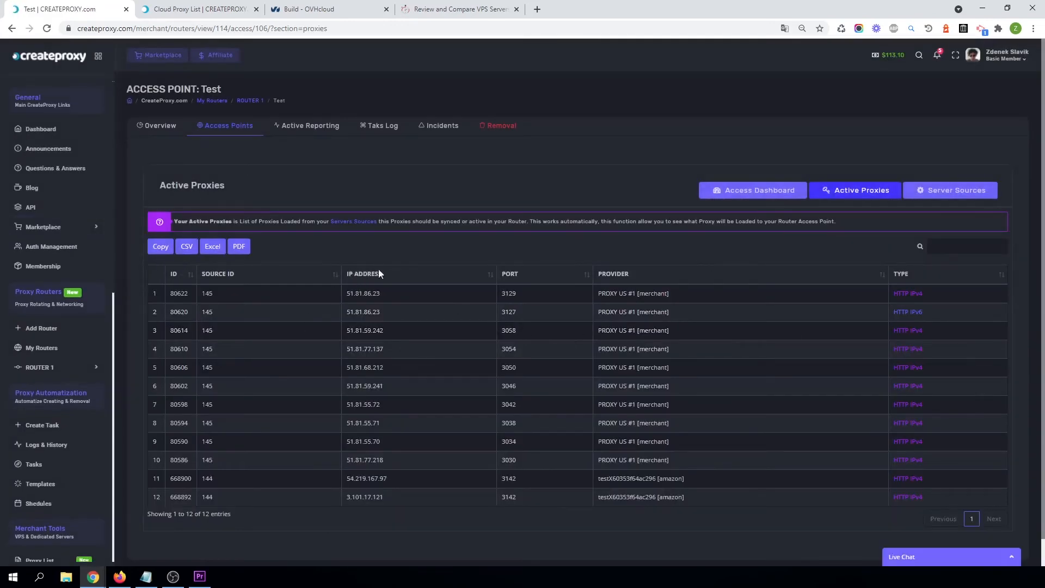
scroll(647, 426, "down", 1)
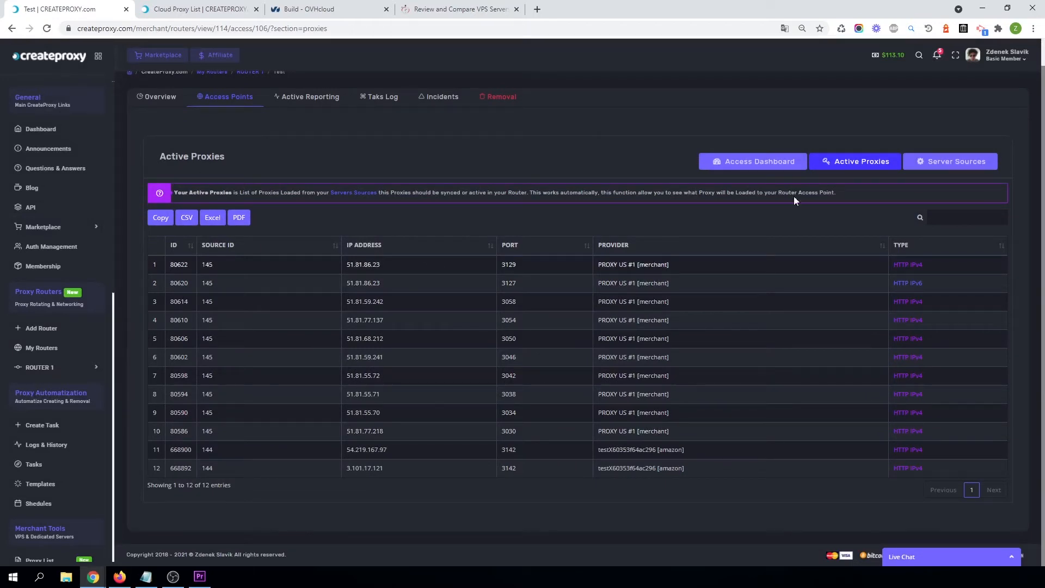
left_click(751, 161)
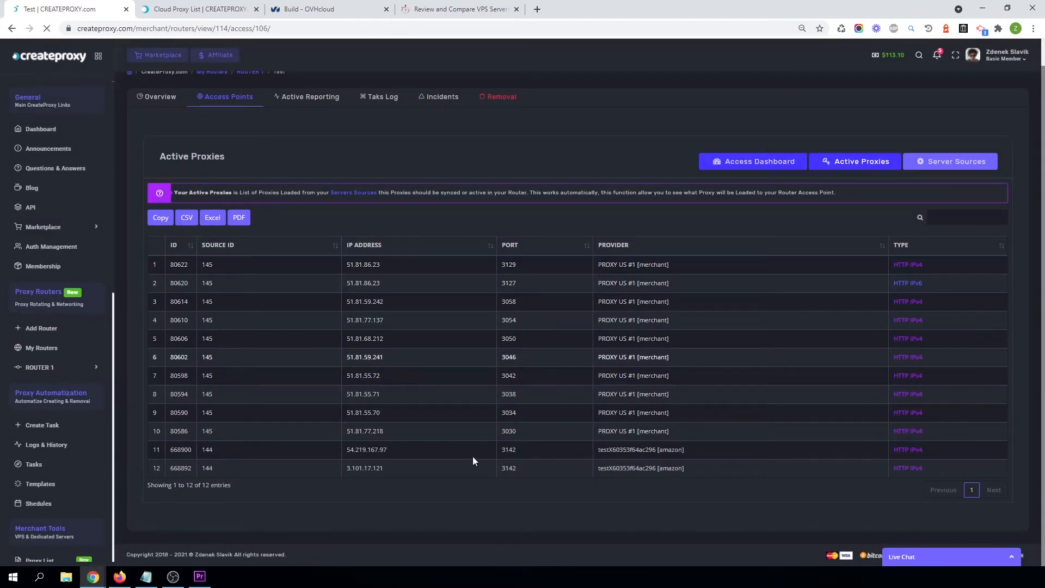
scroll(627, 476, "down", 3)
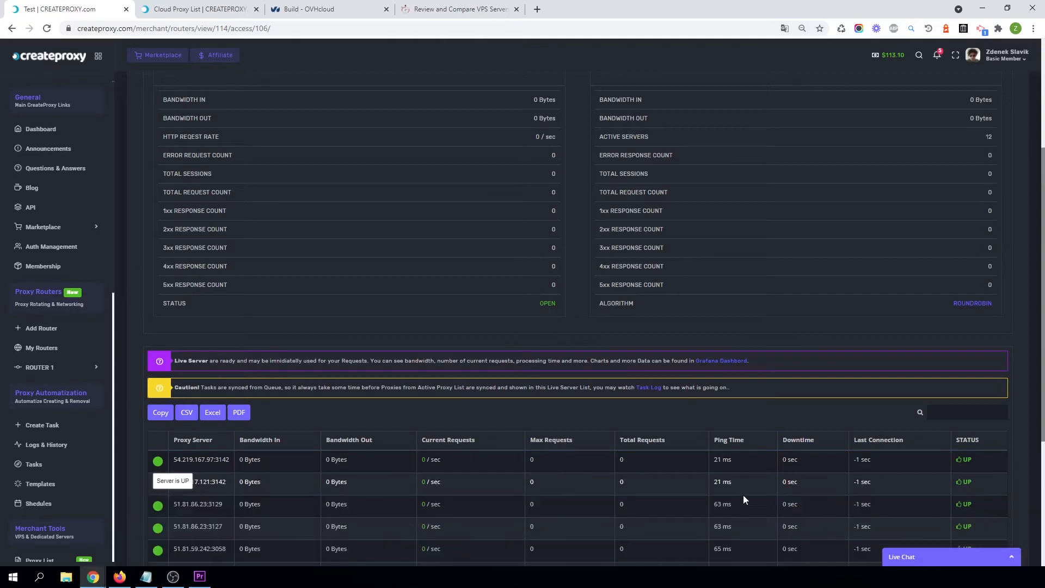
scroll(736, 486, "down", 4)
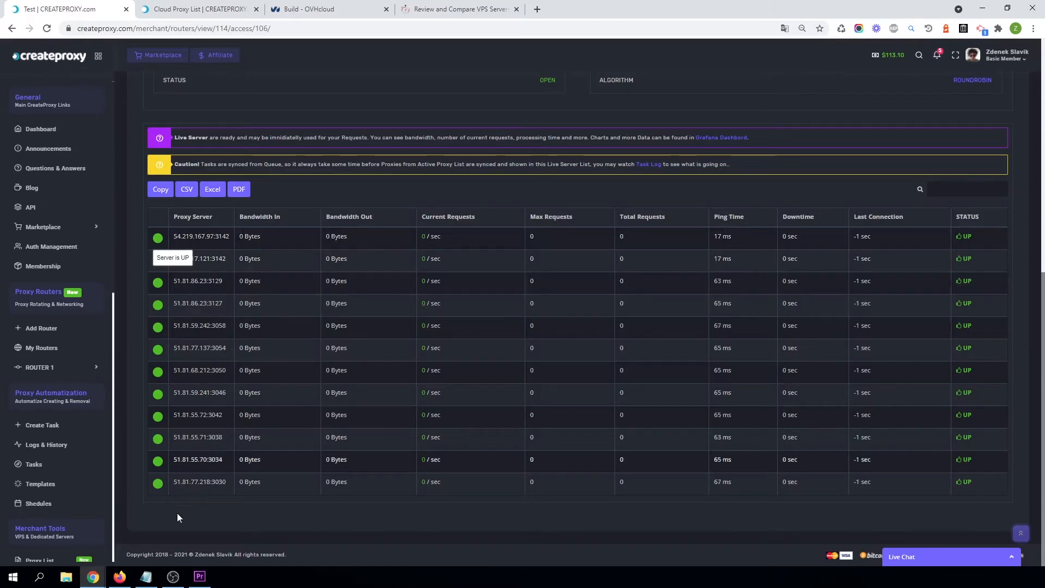
scroll(33, 497, "down", 5)
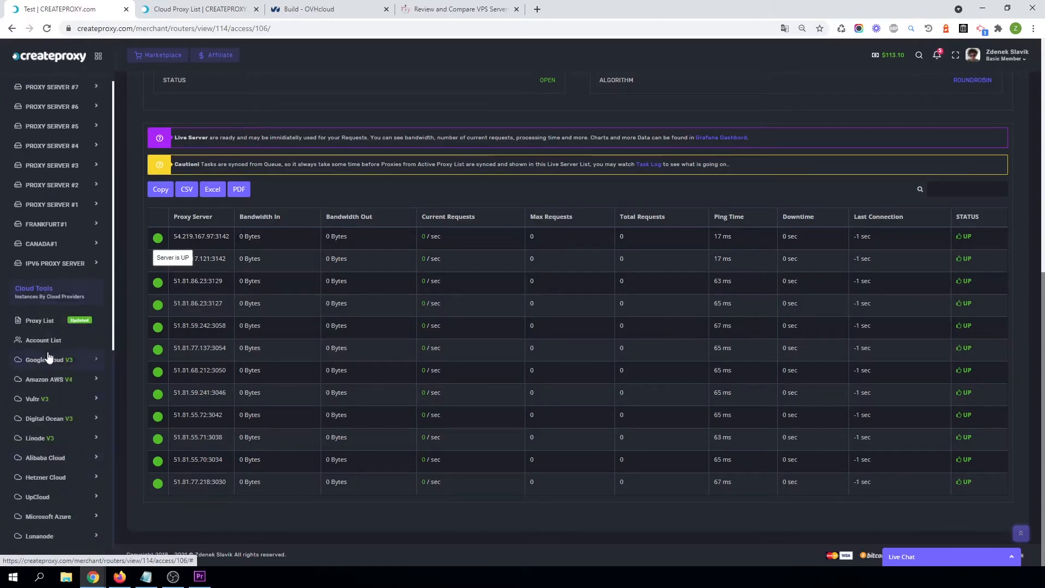
Open the cloud proxy list in a new tab to review the created Amazon proxies, and return to the access dashboard.
right_click(40, 324)
left_click(66, 330)
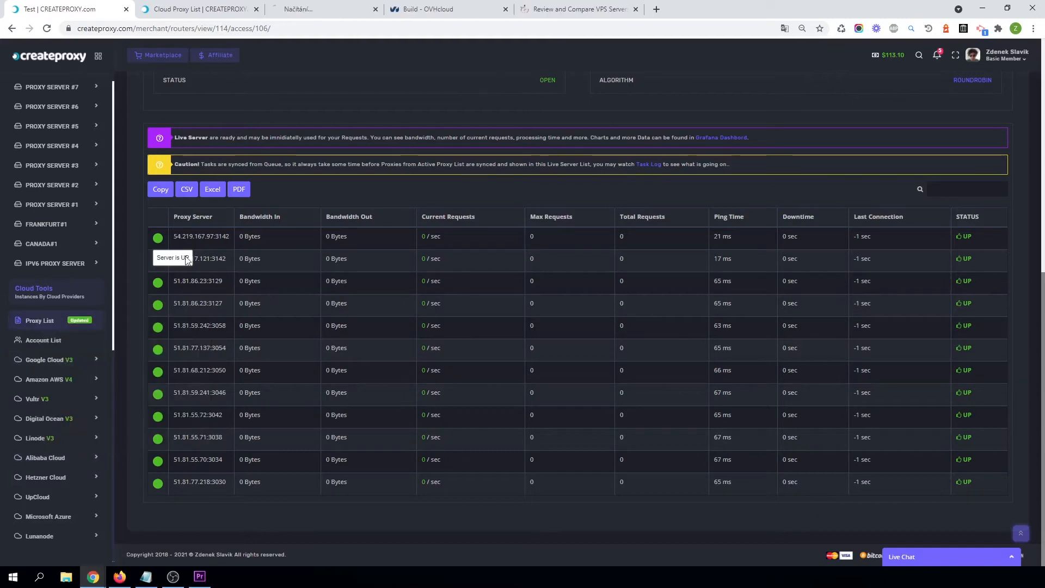
left_click(332, 4)
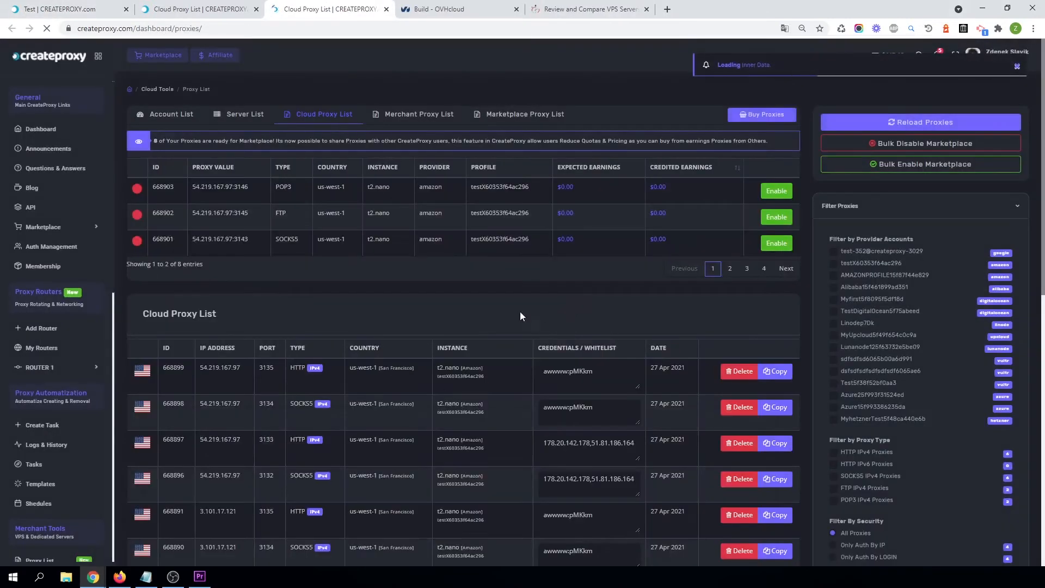
scroll(521, 312, "down", 10)
scroll(309, 298, "up", 7)
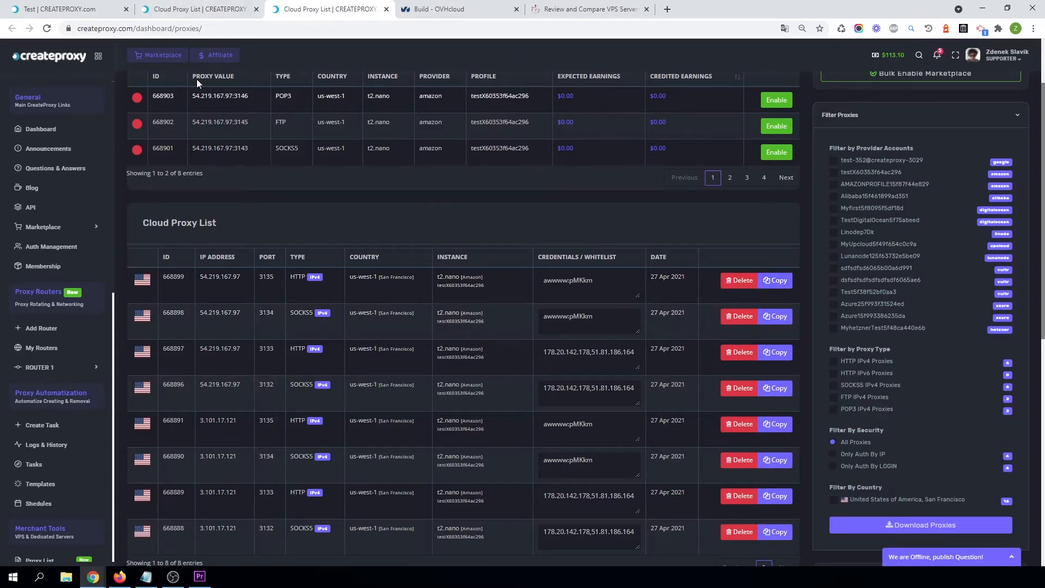
left_click(60, 9)
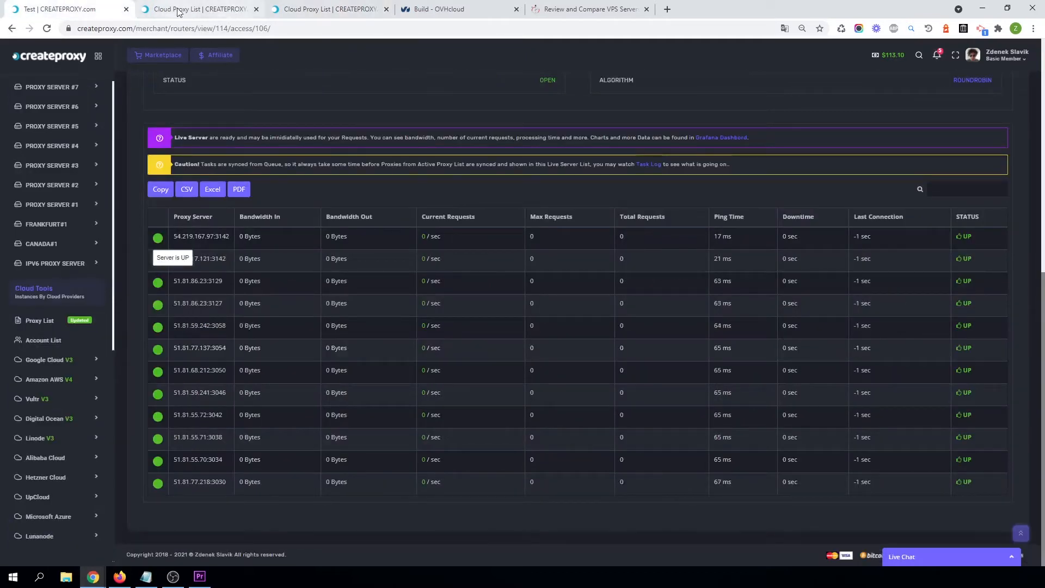
left_click(724, 240)
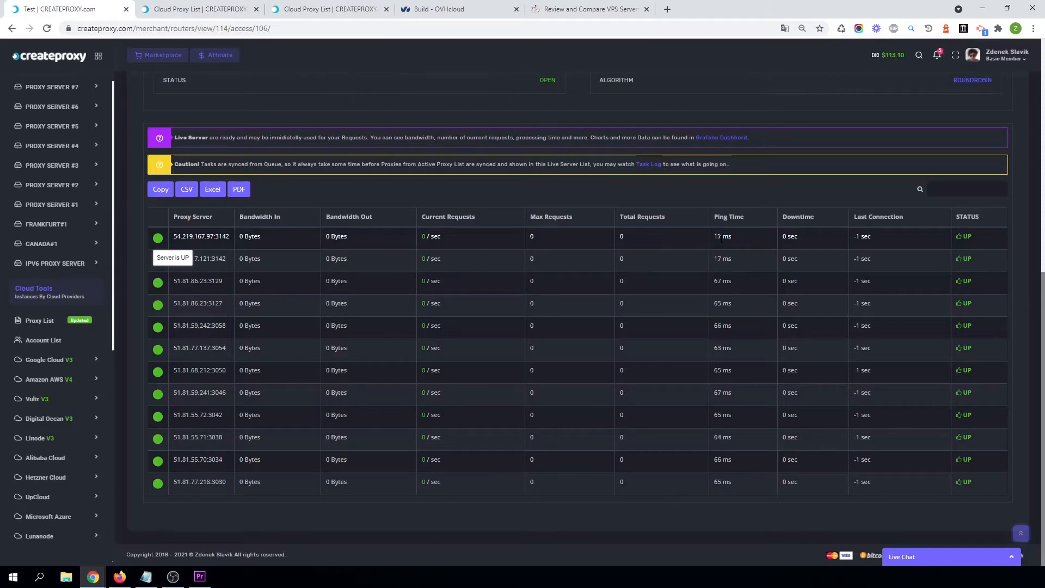
Examine the ping times and statuses of the live proxy servers in the dashboard table.
double_click(717, 237)
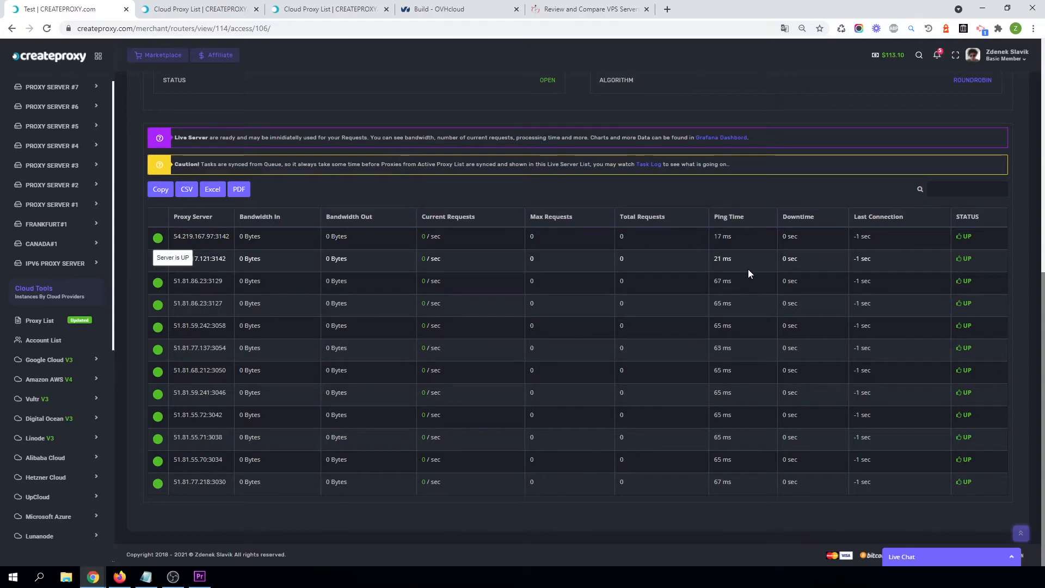
left_click_drag(713, 282, 732, 303)
left_click(718, 282)
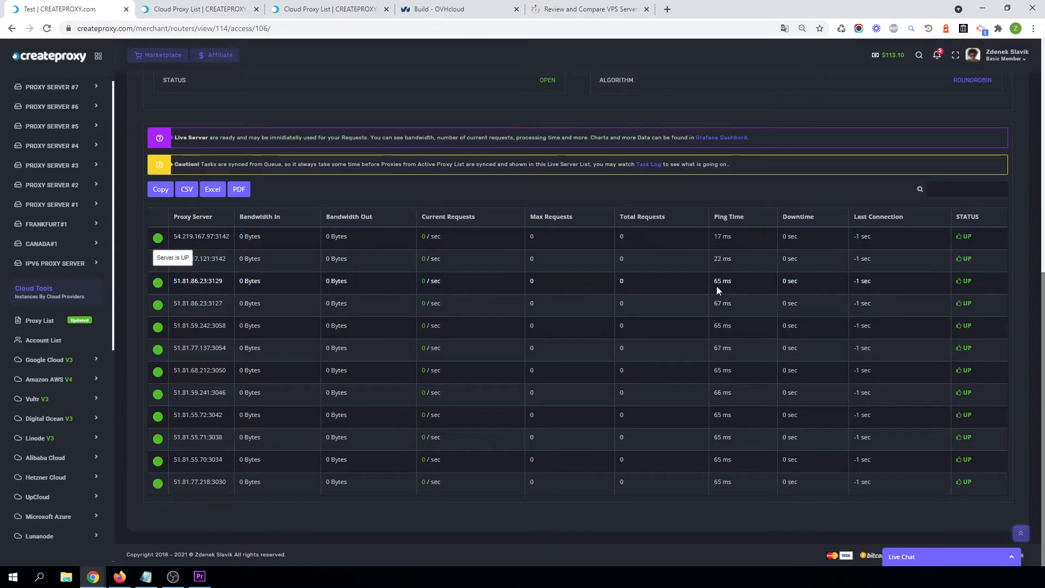
double_click(717, 399)
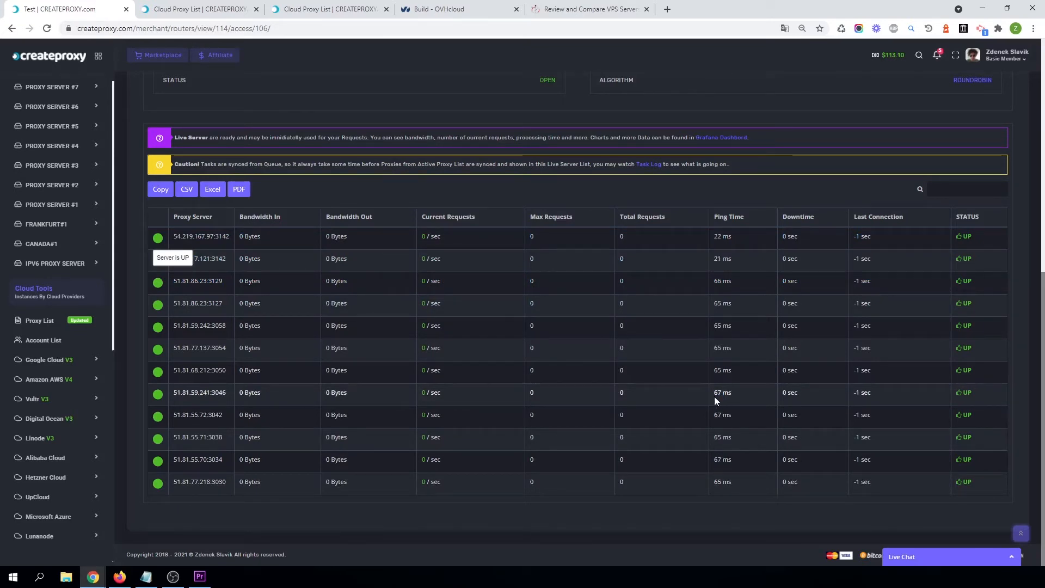
left_click_drag(787, 415, 791, 415)
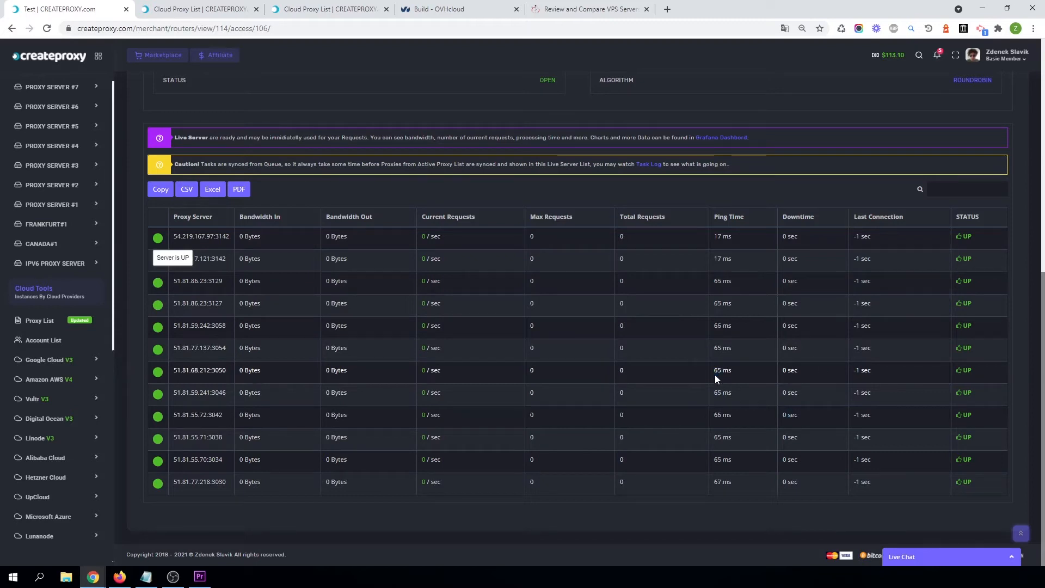
double_click(717, 392)
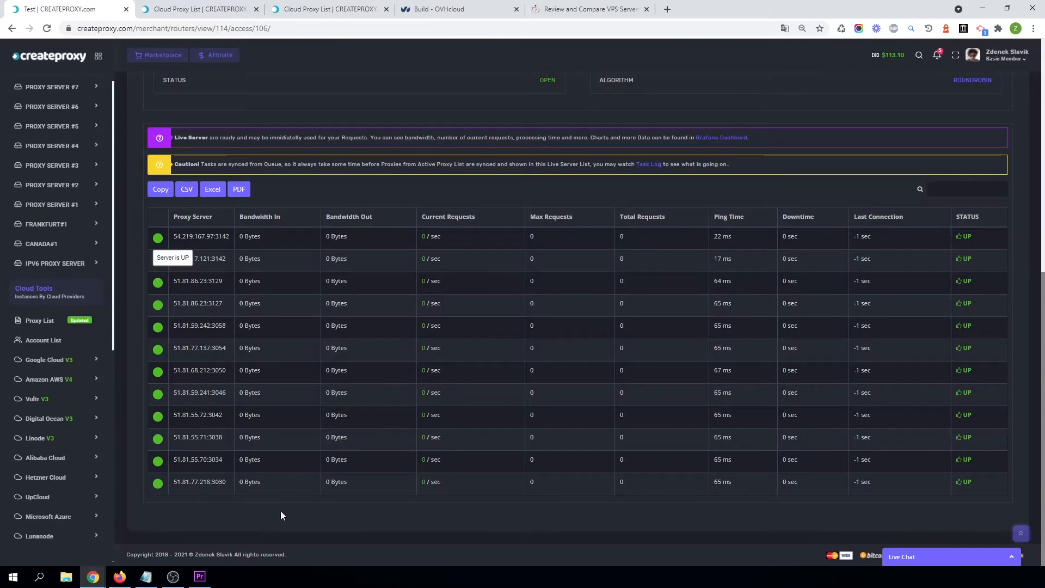
scroll(631, 348, "up", 8)
scroll(626, 417, "down", 8)
scroll(355, 329, "up", 8)
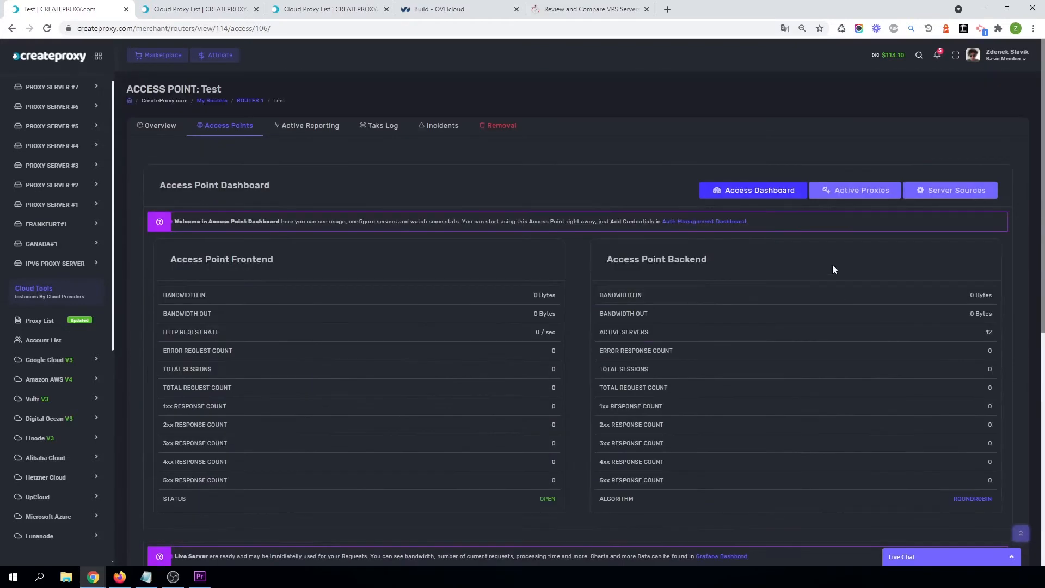
Review the access point's active proxies and server sources, returning to the access dashboard after each.
left_click(856, 192)
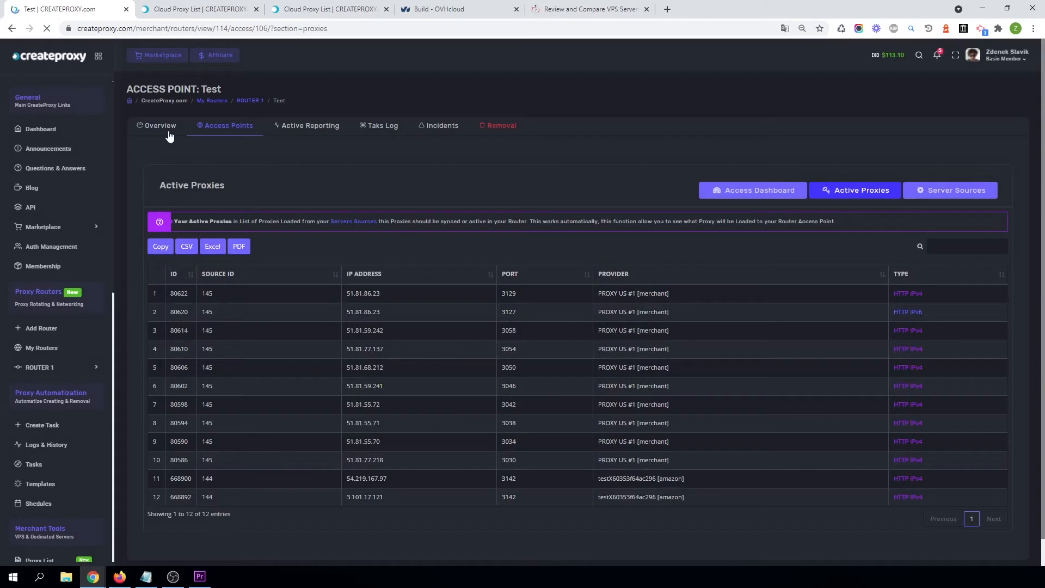
left_click(748, 195)
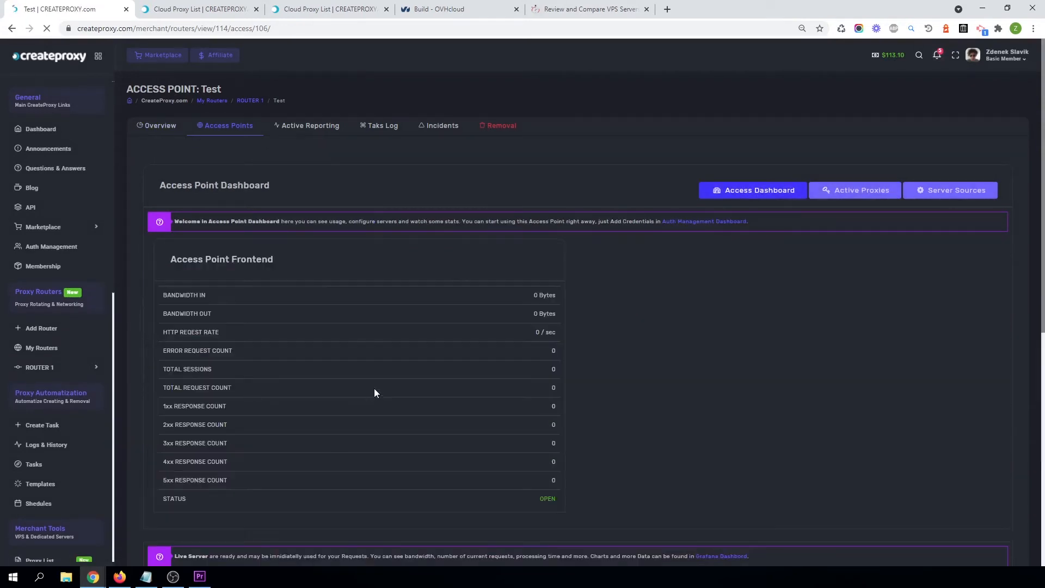
scroll(653, 428, "down", 8)
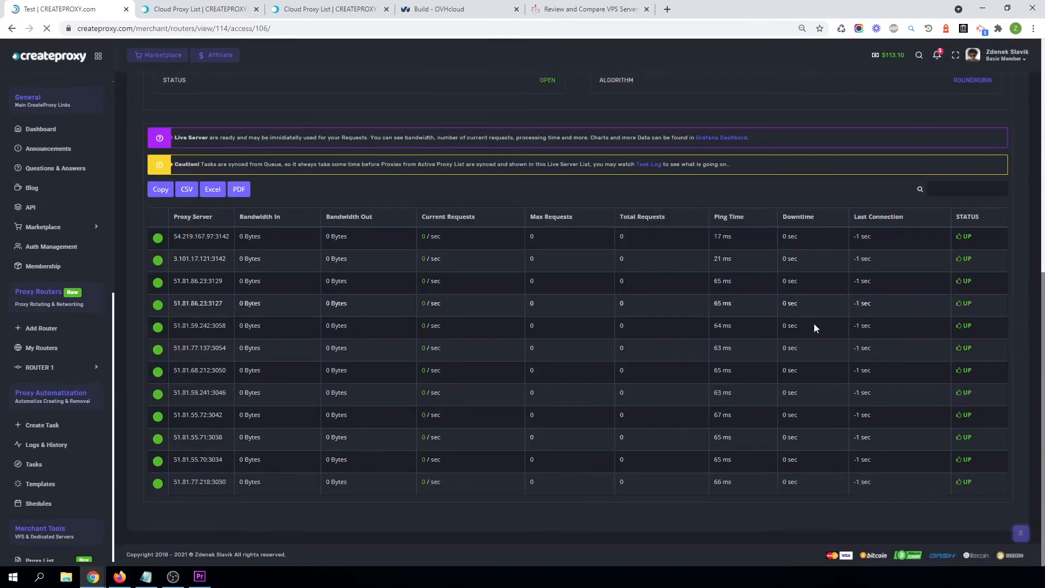
scroll(655, 358, "up", 8)
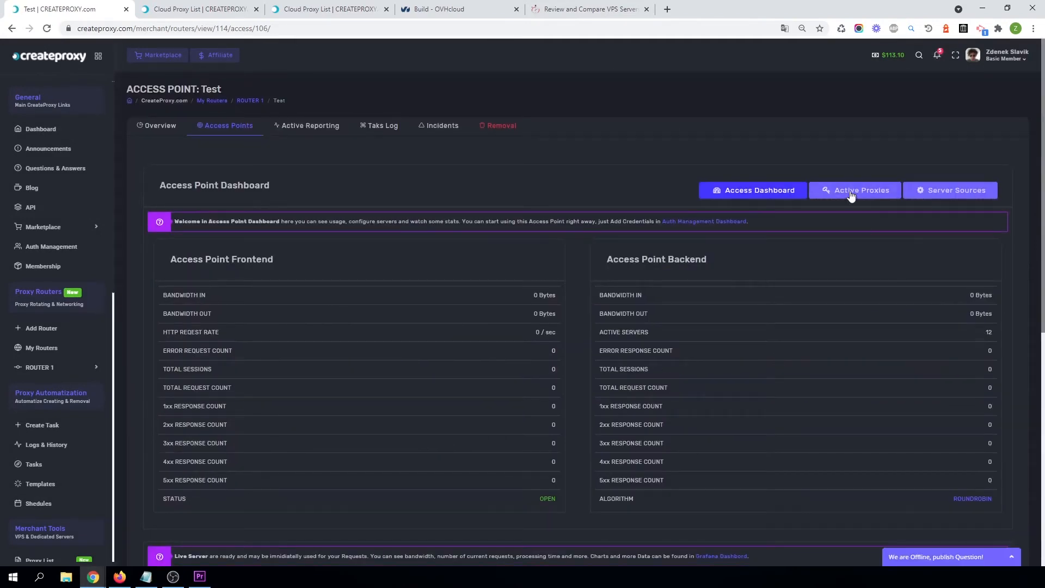
left_click(940, 192)
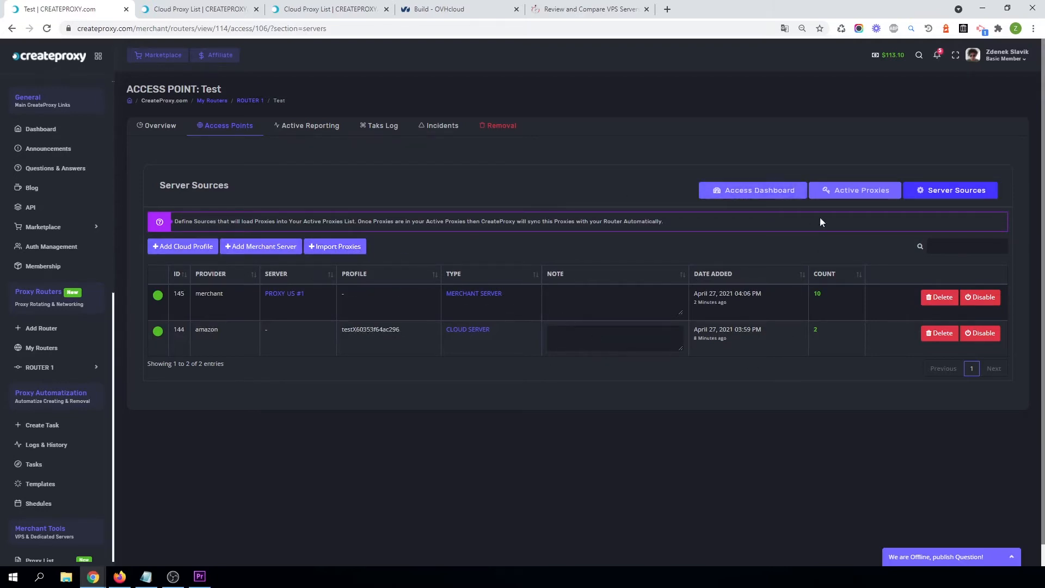
left_click(725, 196)
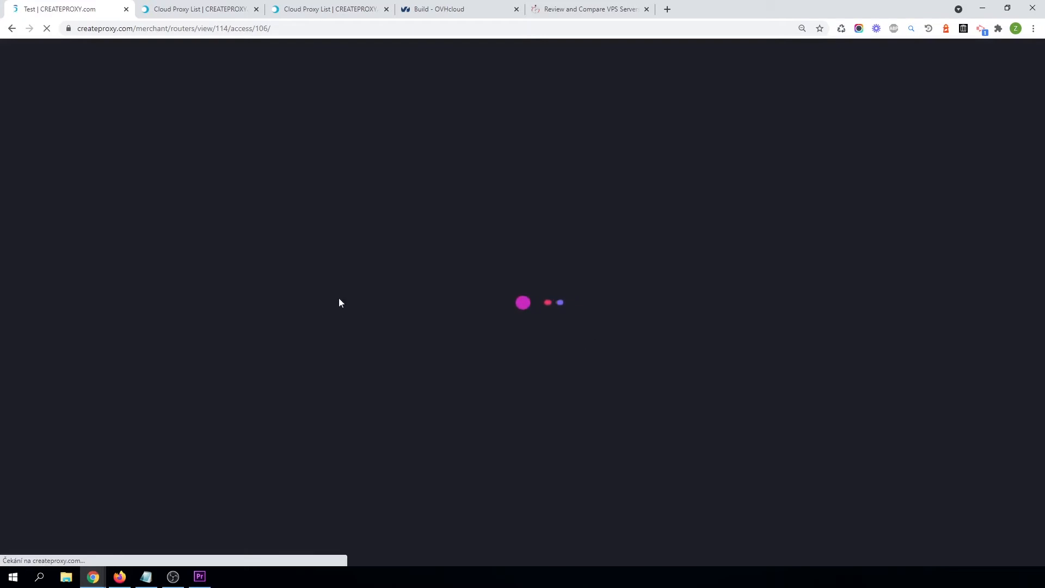
scroll(495, 397, "down", 5)
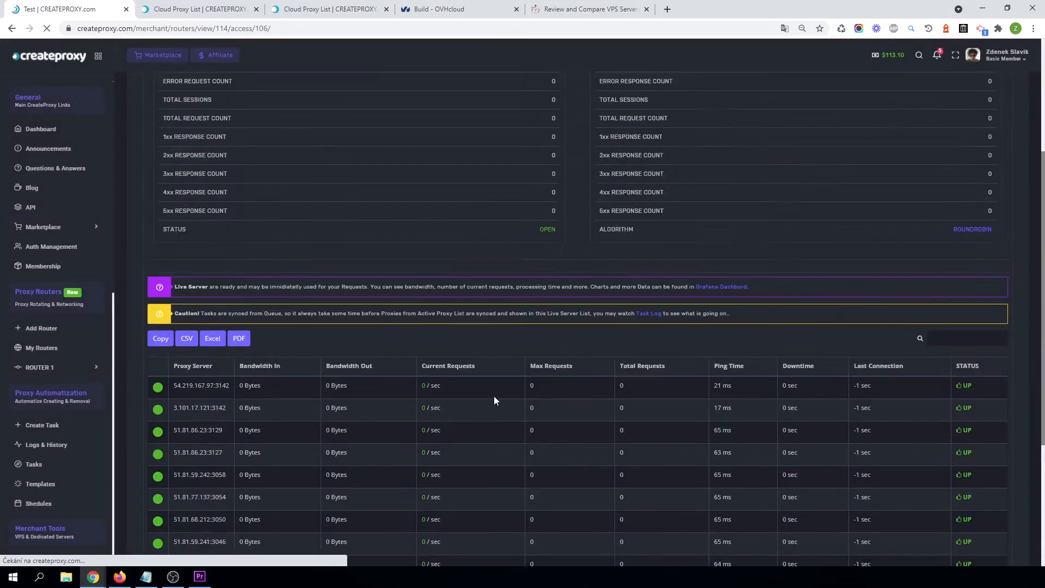
scroll(495, 397, "down", 3)
left_click(120, 577)
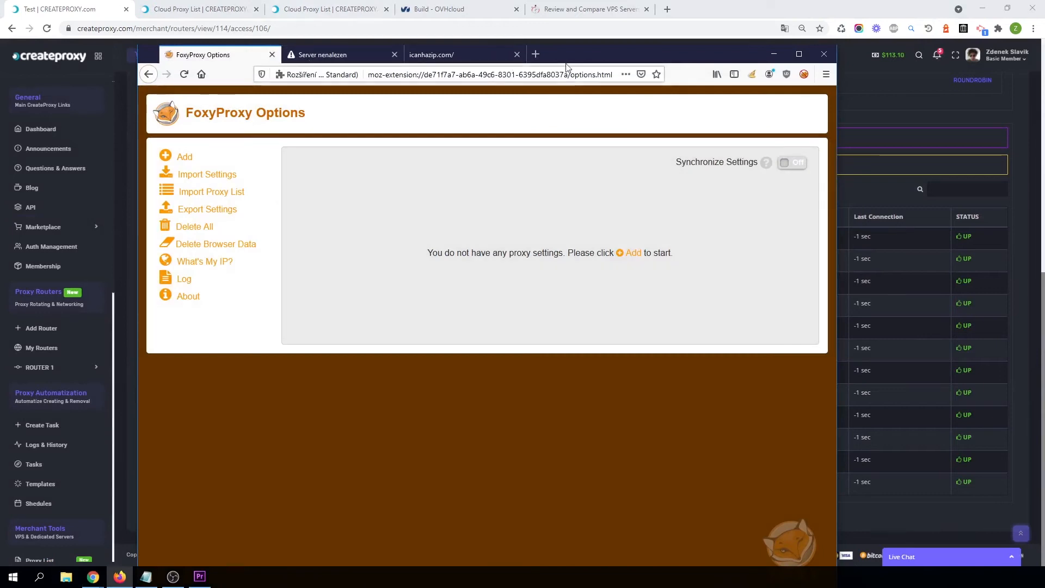
left_click_drag(567, 50, 577, 29)
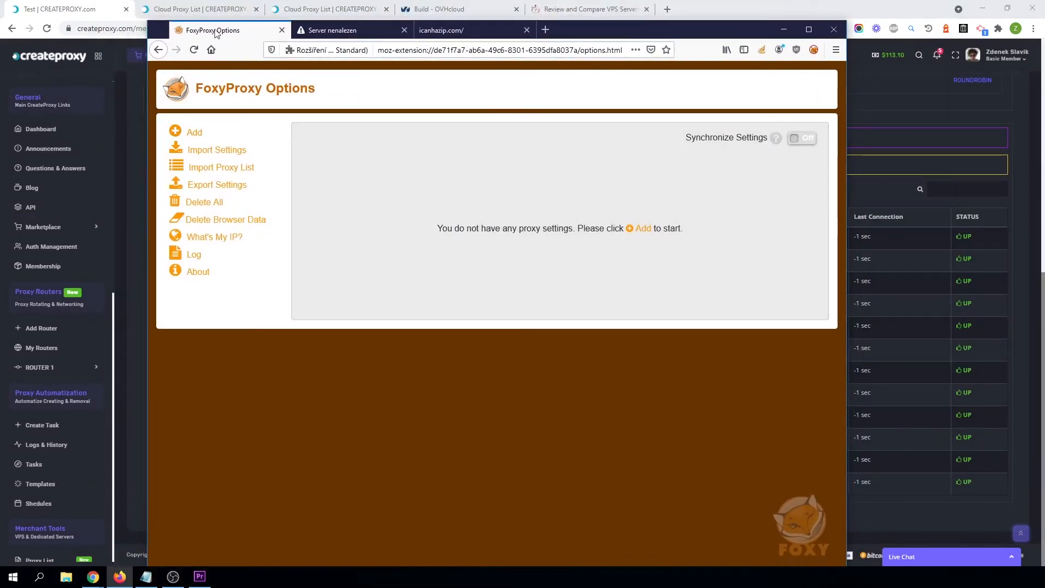
left_click(63, 9)
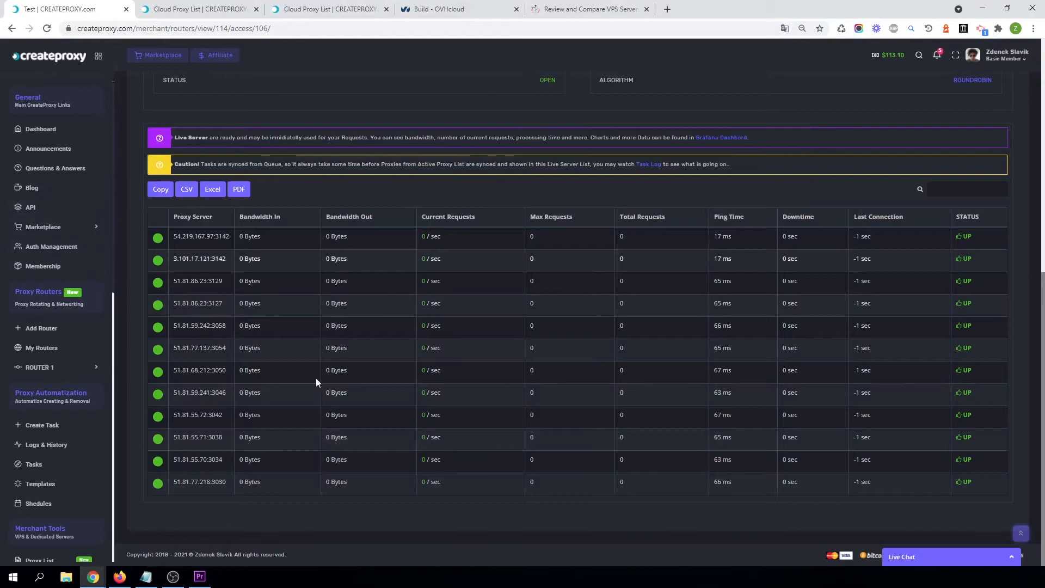
scroll(452, 434, "up", 5)
scroll(531, 303, "down", 3)
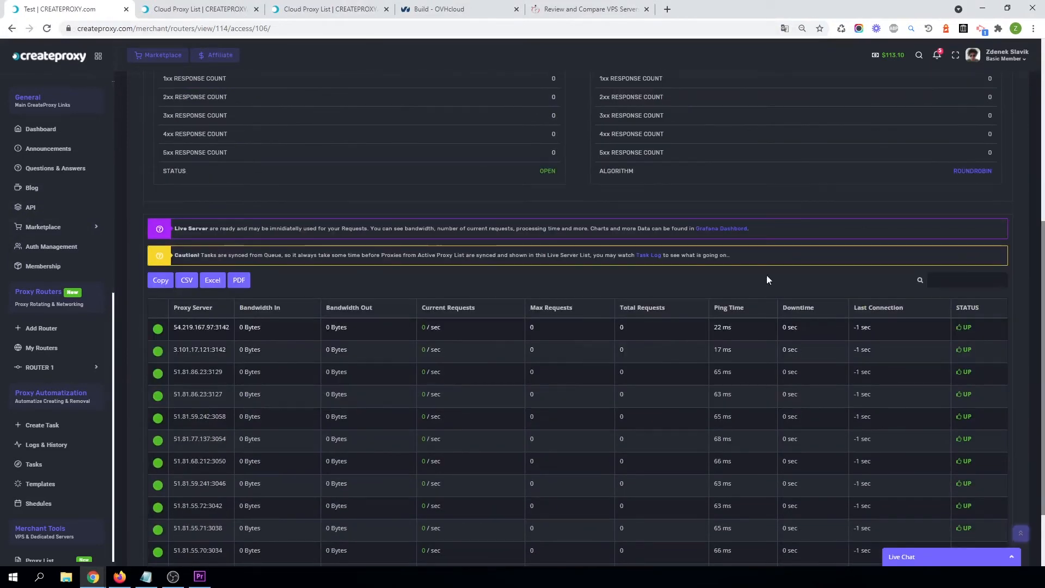
Open Auth Management in a new tab and add a credentials category named Router Test.
right_click(47, 249)
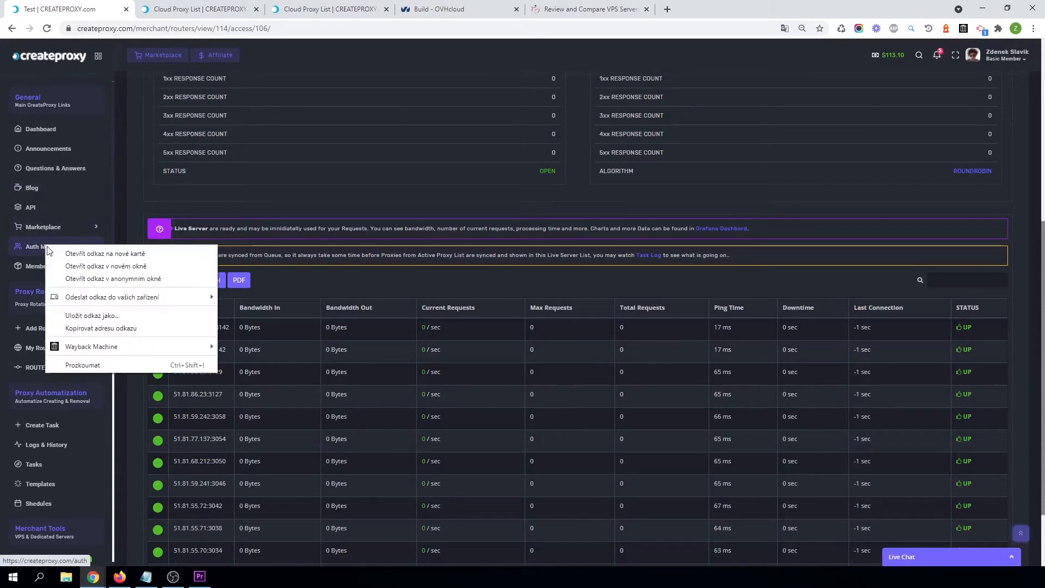
left_click(76, 256)
left_click_drag(447, 5, 156, 8)
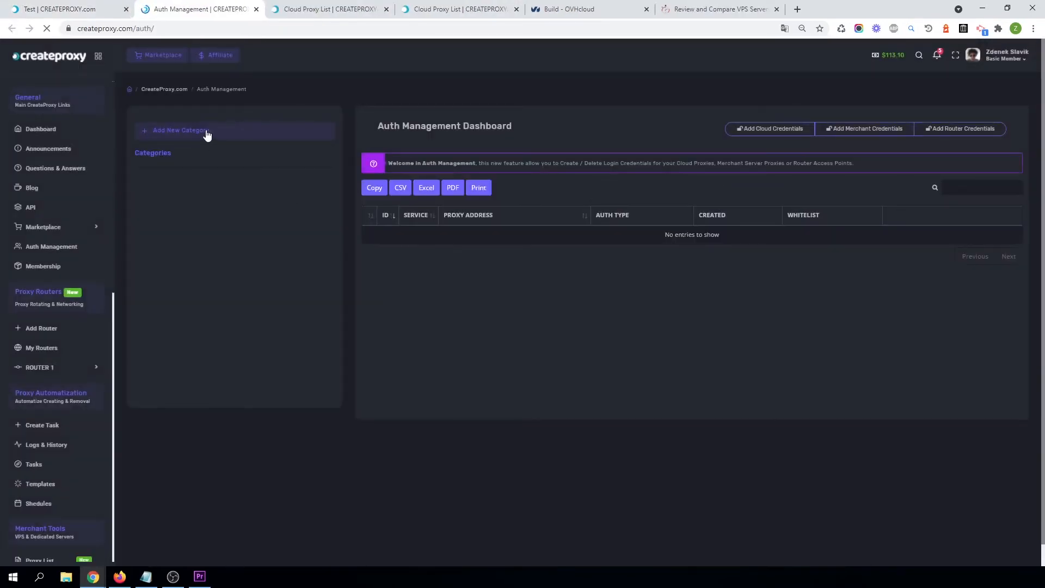
left_click(208, 130)
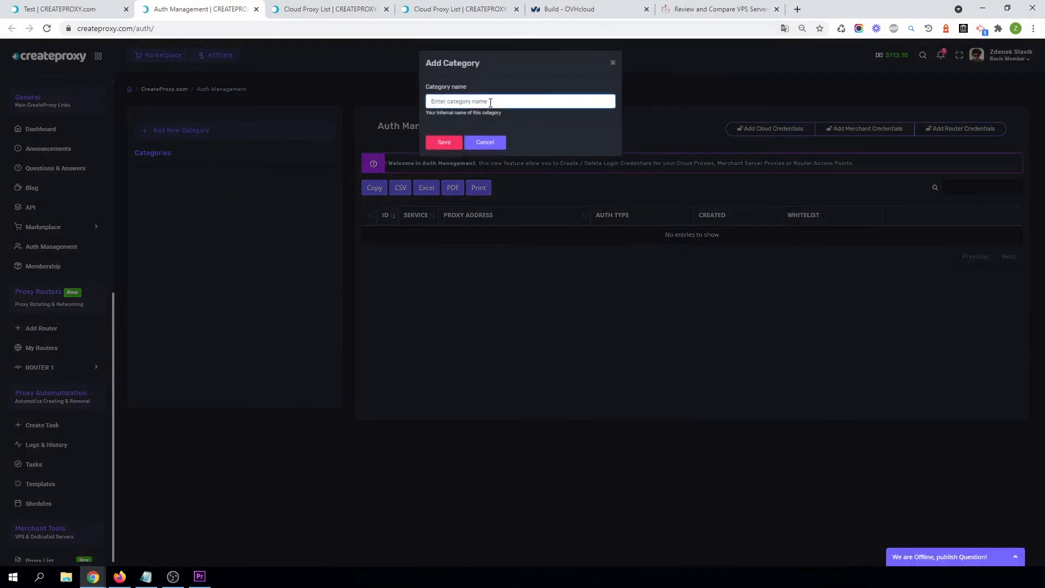
type("Router Test")
left_click(442, 143)
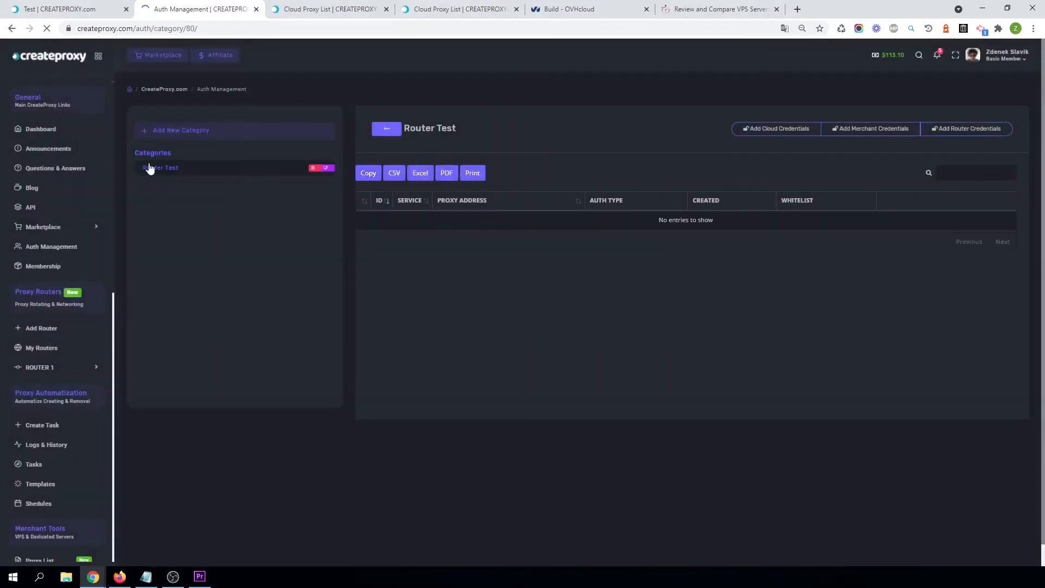
Add router credentials in the Router Test category for the Test access point with 0-hour expiration and the user's IP whitelisted.
left_click(986, 135)
left_click(410, 120)
left_click(407, 125)
left_click(404, 150)
left_click(399, 171)
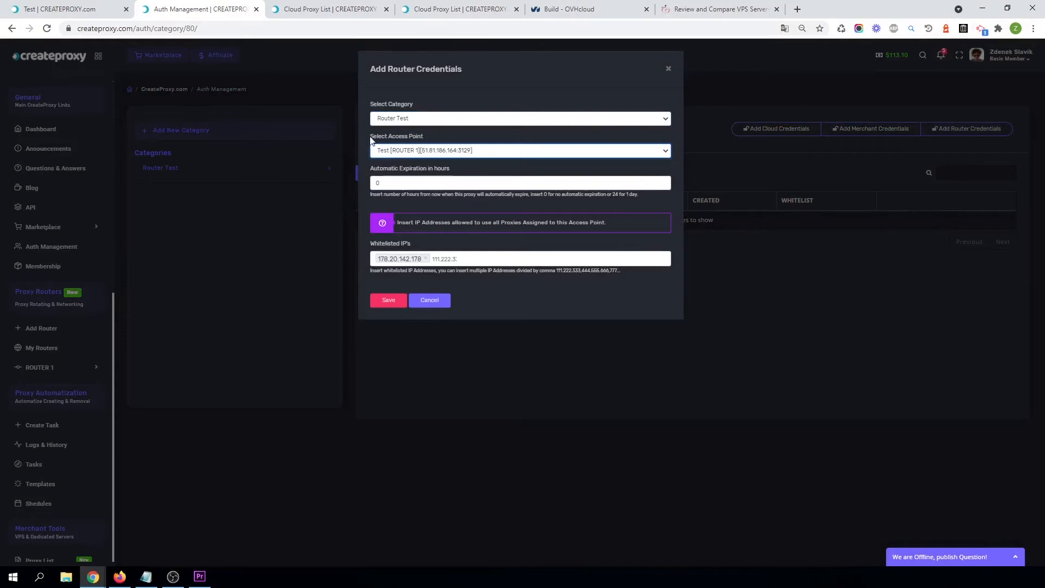
left_click(406, 151)
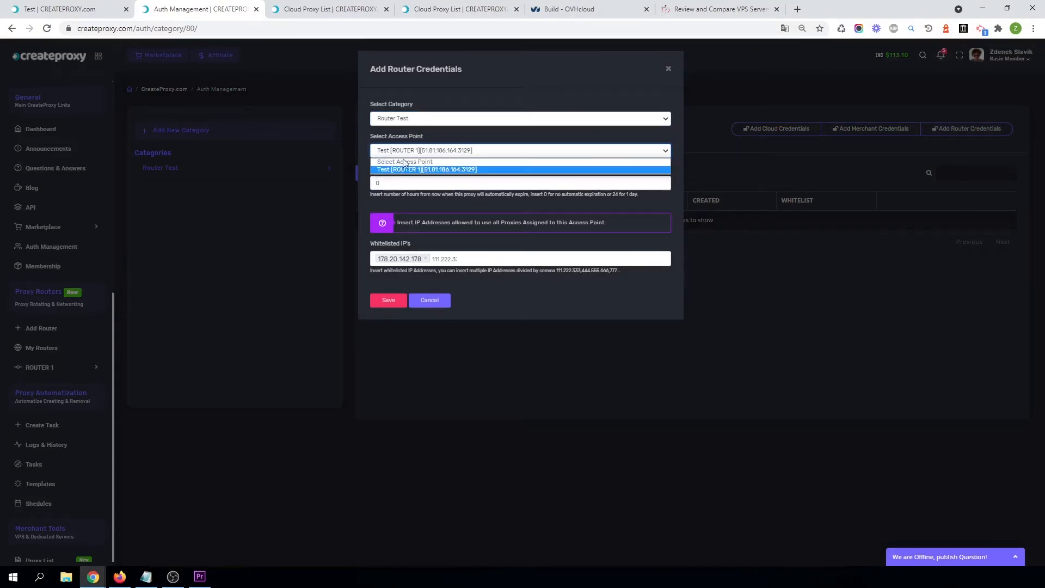
left_click(402, 170)
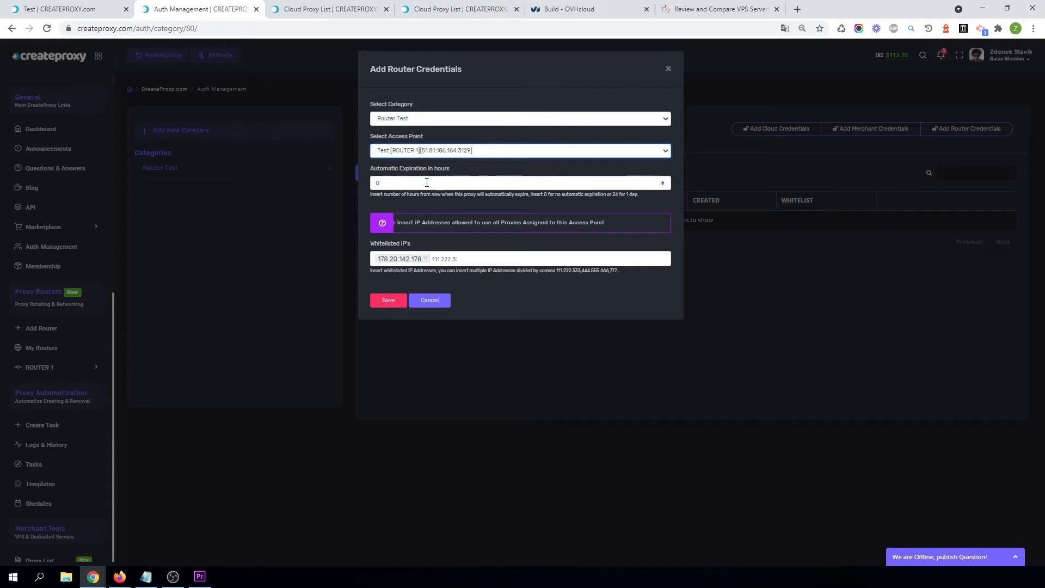
left_click(378, 183)
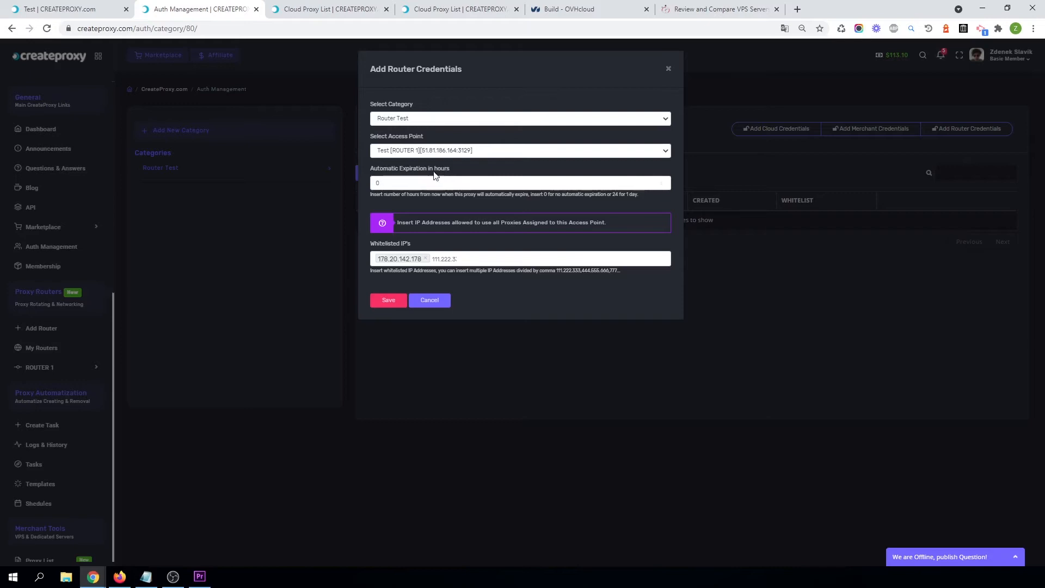
left_click(450, 259)
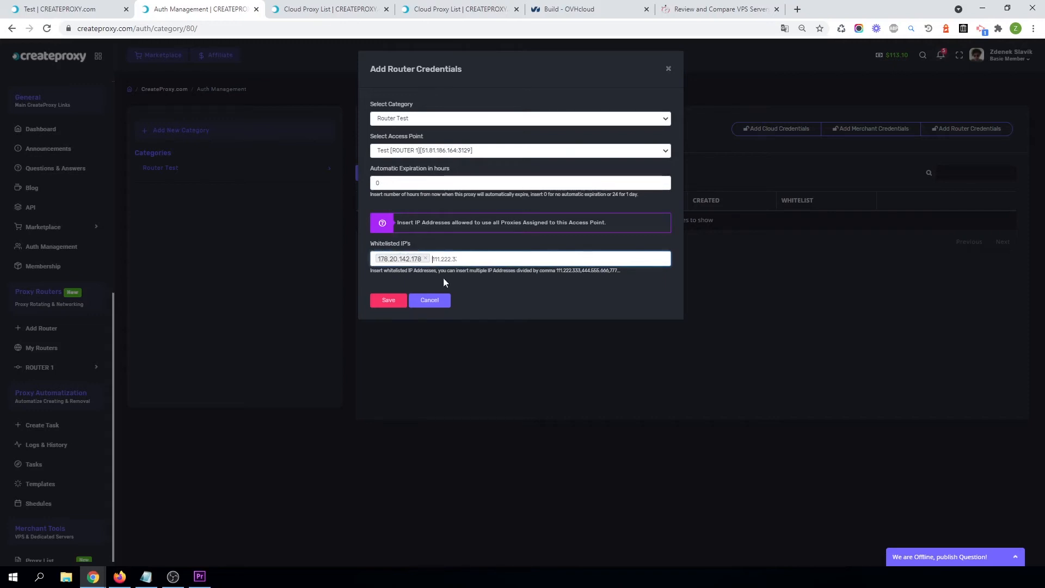
left_click(387, 301)
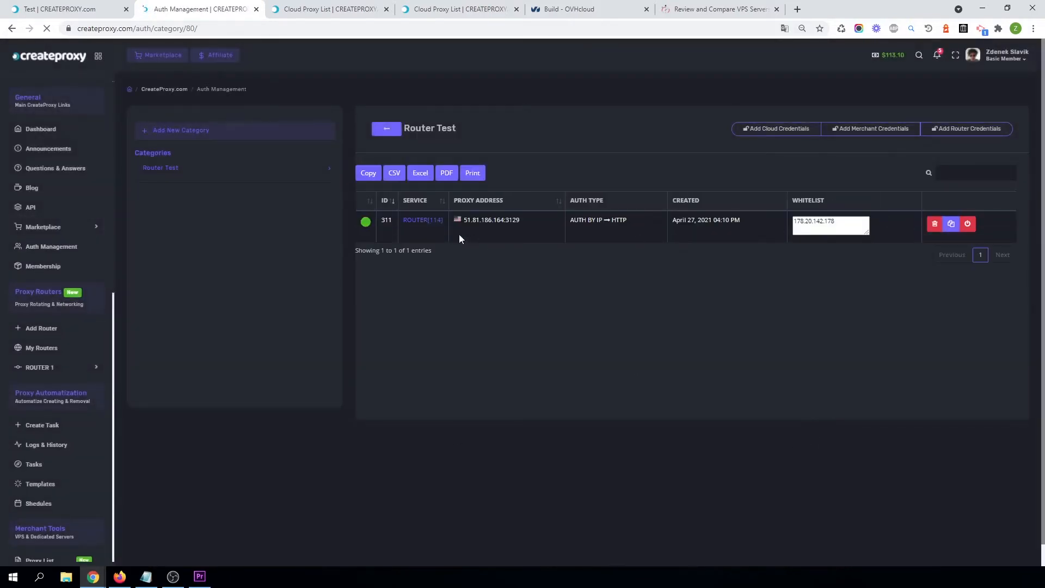
Copy the access point's proxy address and import it into FoxyProxy as a proxy list.
left_click(952, 225)
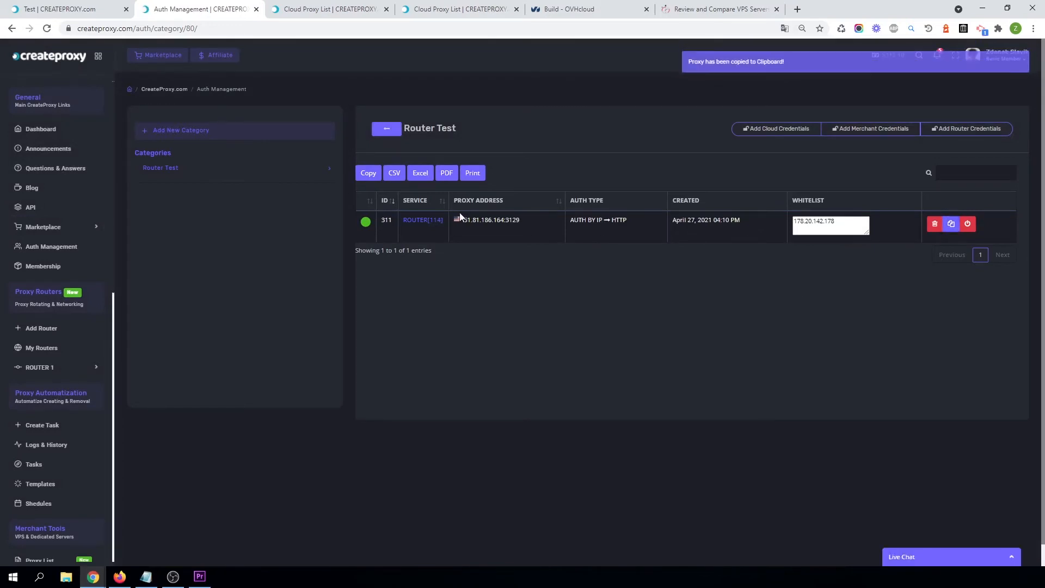
left_click(119, 578)
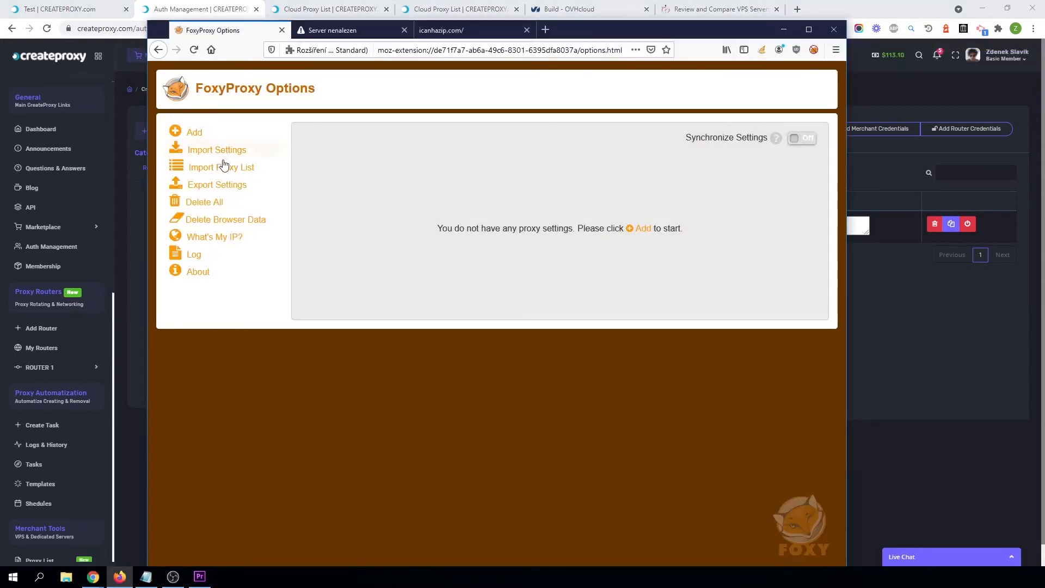
left_click(233, 168)
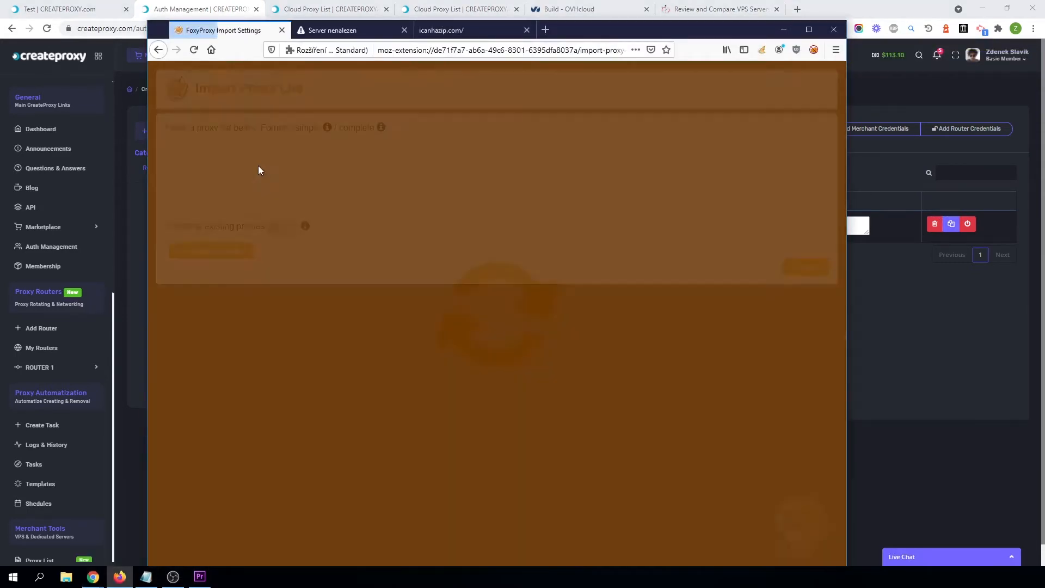
left_click(241, 172)
key("ctrl+v")
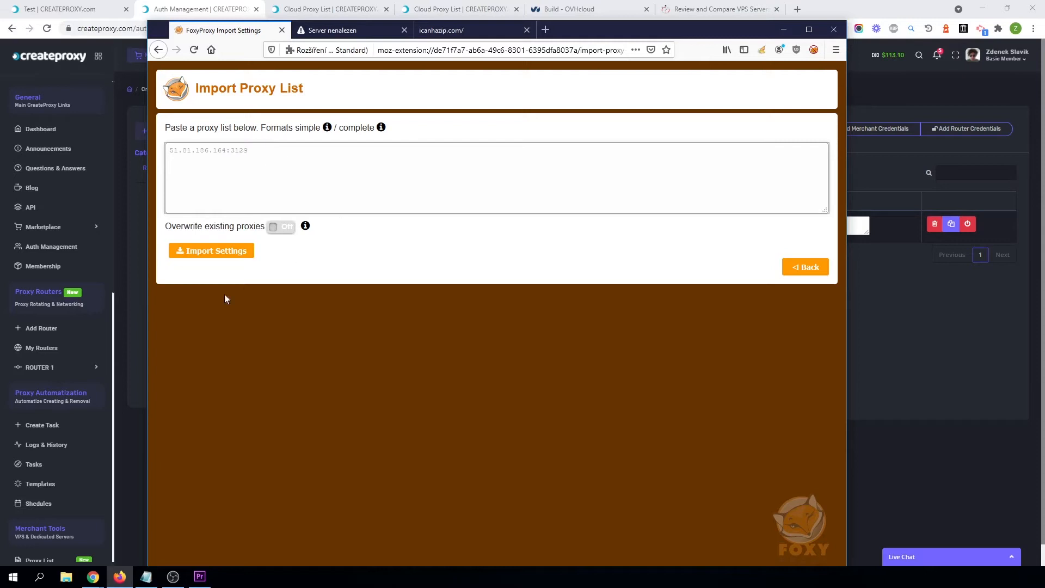
left_click(212, 253)
left_click(528, 266)
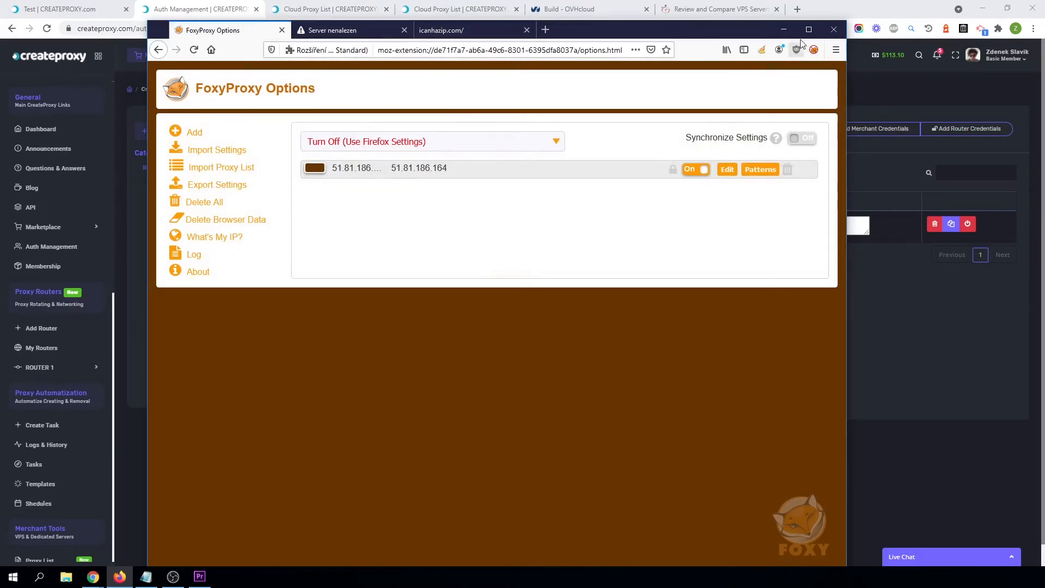
Reload icanhazip.com in Firefox to check the browser's public IP address.
left_click(475, 31)
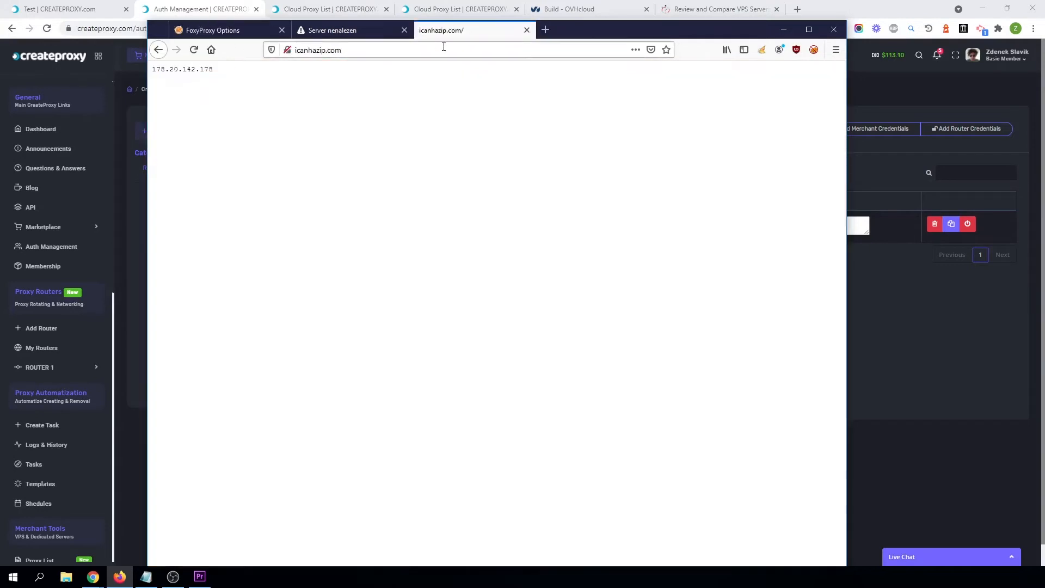
left_click(193, 49)
left_click(195, 51)
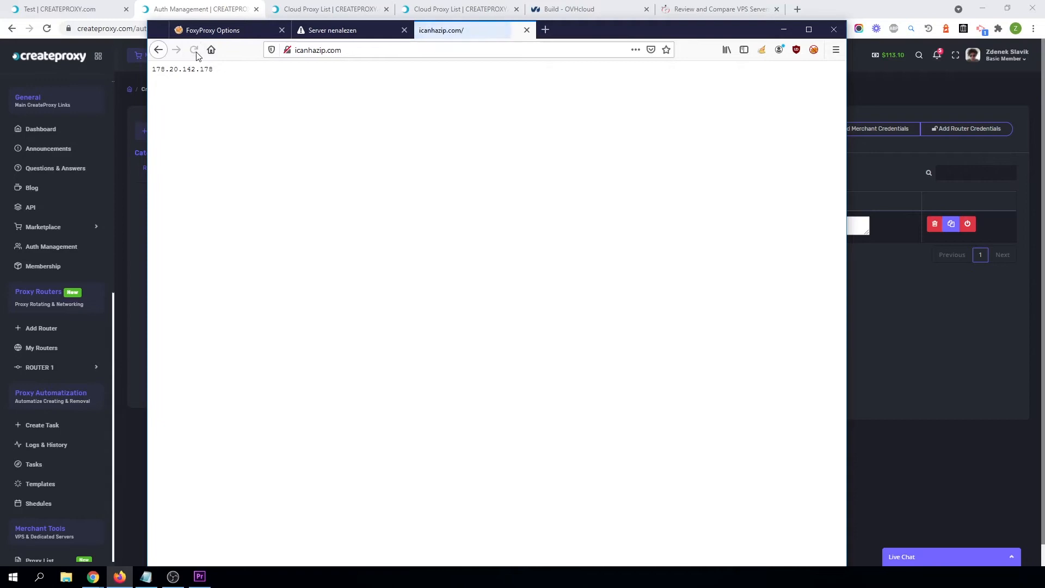
left_click(195, 50)
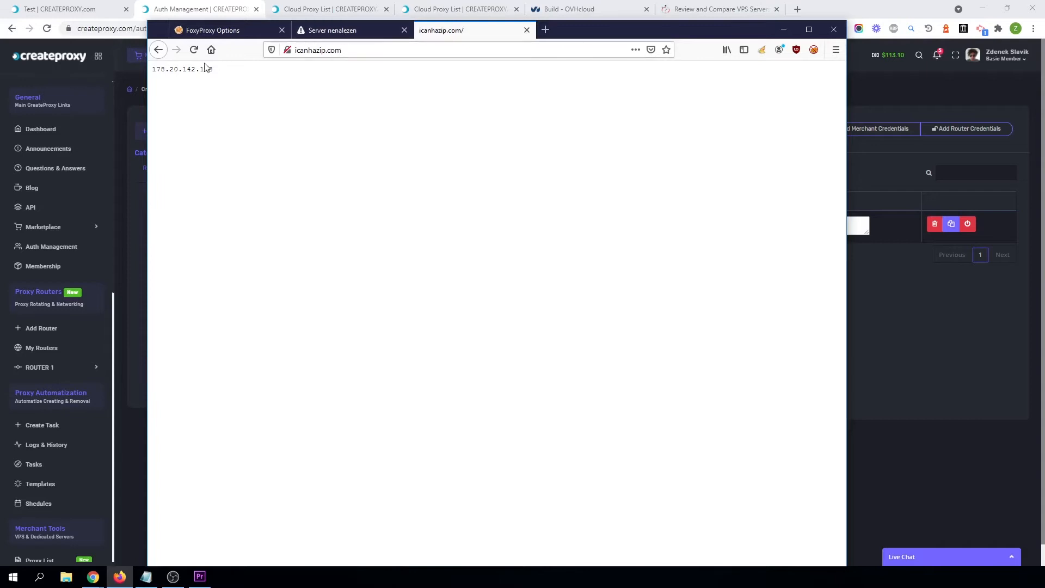
Switch FoxyProxy to route all URLs through the imported router proxy.
left_click(815, 49)
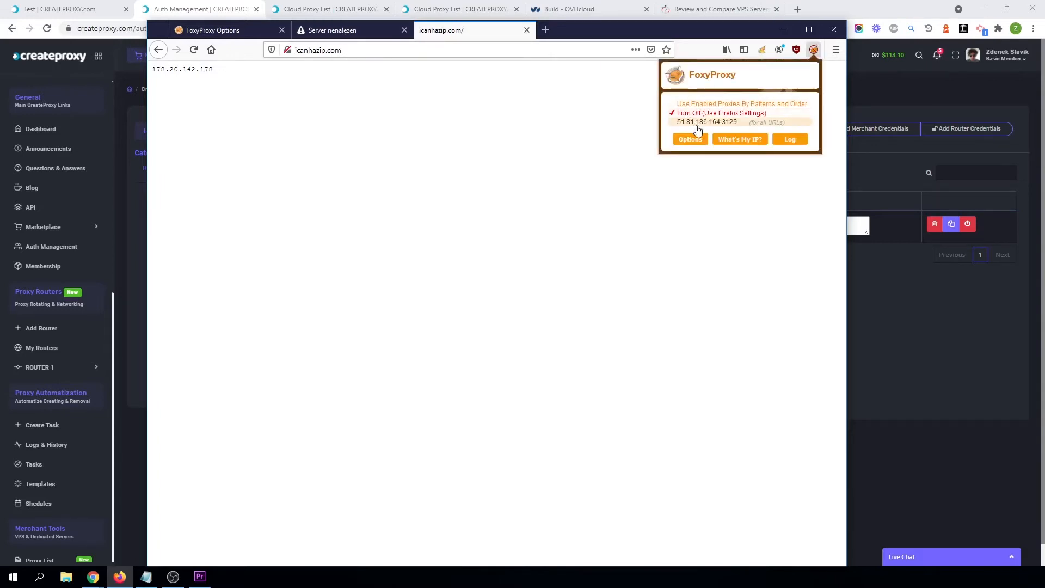
left_click_drag(602, 34, 803, 305)
Open the router's live server list in the CREATEPROXY tab and place Firefox beside it.
left_click(60, 9)
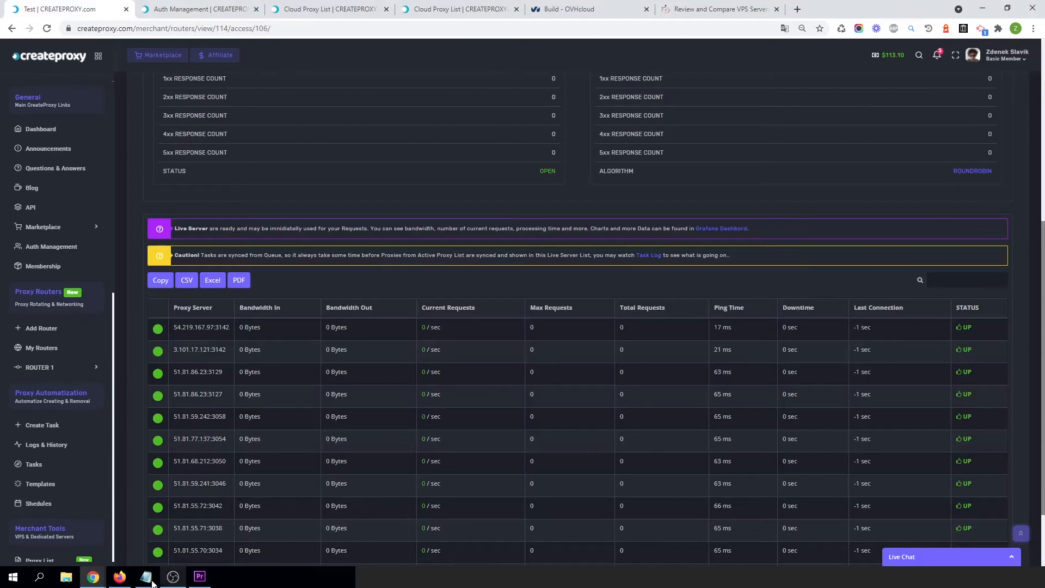
left_click(121, 582)
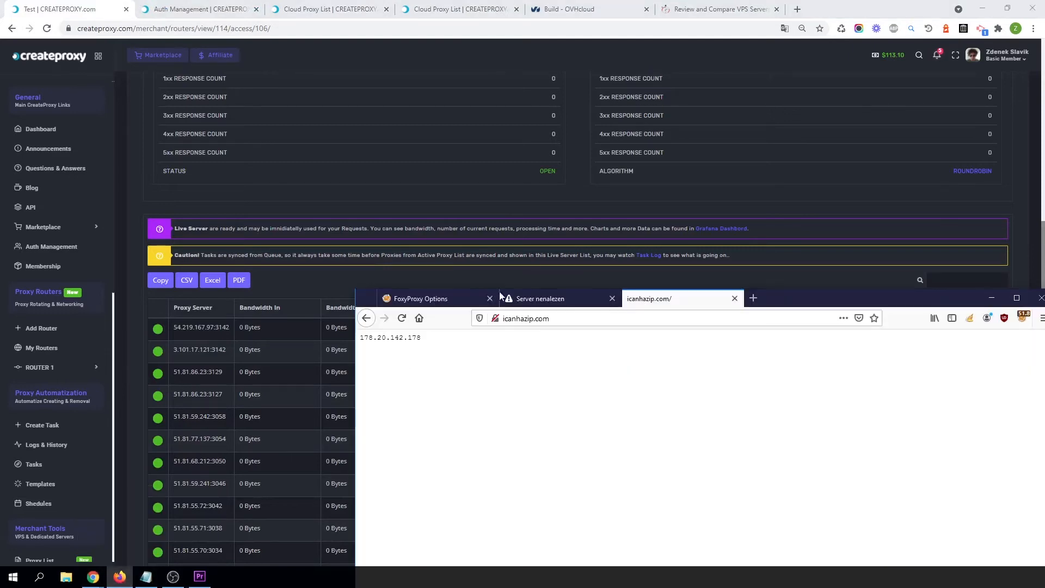
left_click_drag(795, 299, 830, 103)
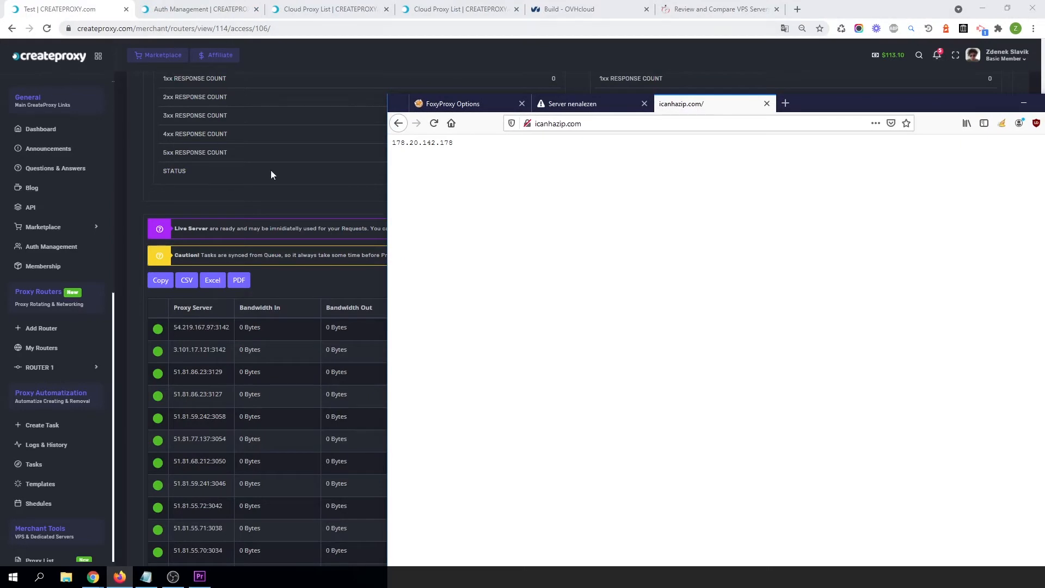
scroll(302, 387, "down", 3)
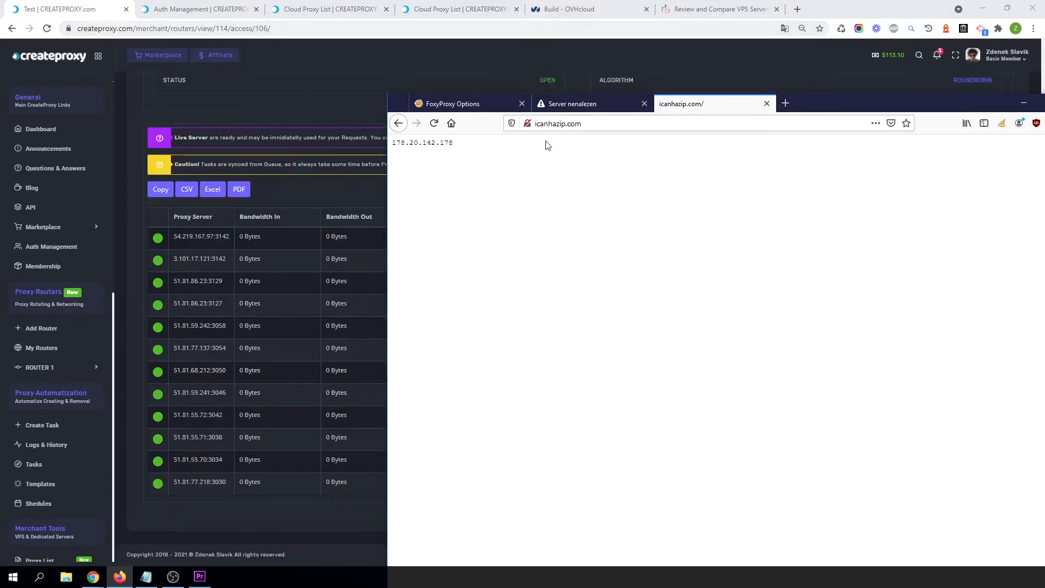
Reload icanhazip.com several times to check the rotating public IP through the router.
left_click(434, 124)
mouse_move(816, 112)
left_mouse_down()
mouse_move(663, 75)
mouse_move(820, 100)
mouse_move(829, 120)
left_mouse_up()
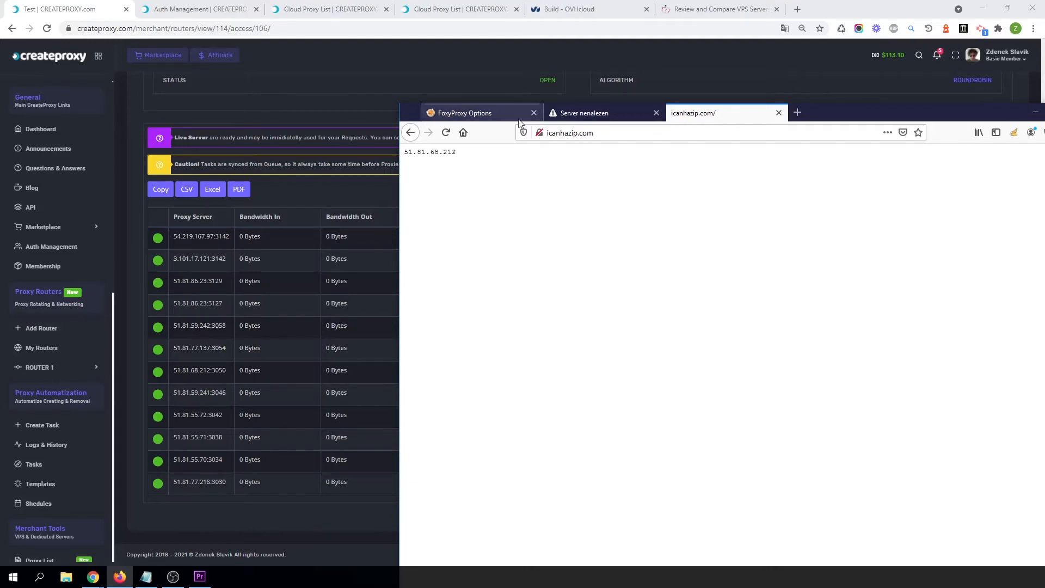
left_click_drag(821, 117, 941, 126)
left_click(564, 140)
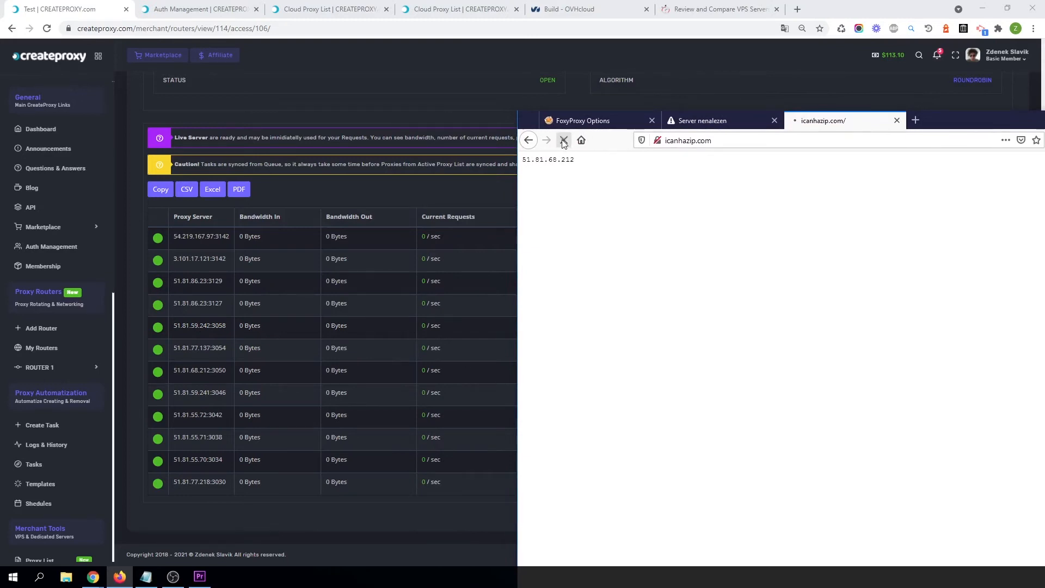
left_click_drag(948, 127, 738, 85)
key("F5")
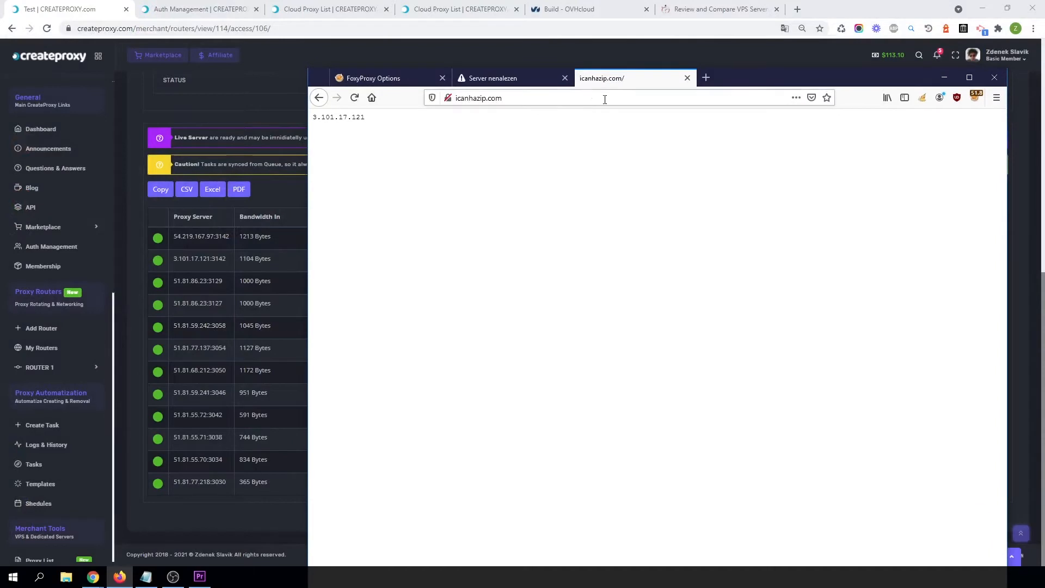
Open seznam.cz in a new Firefox tab and return to the router's live server statistics.
left_click(598, 100)
left_click(708, 76)
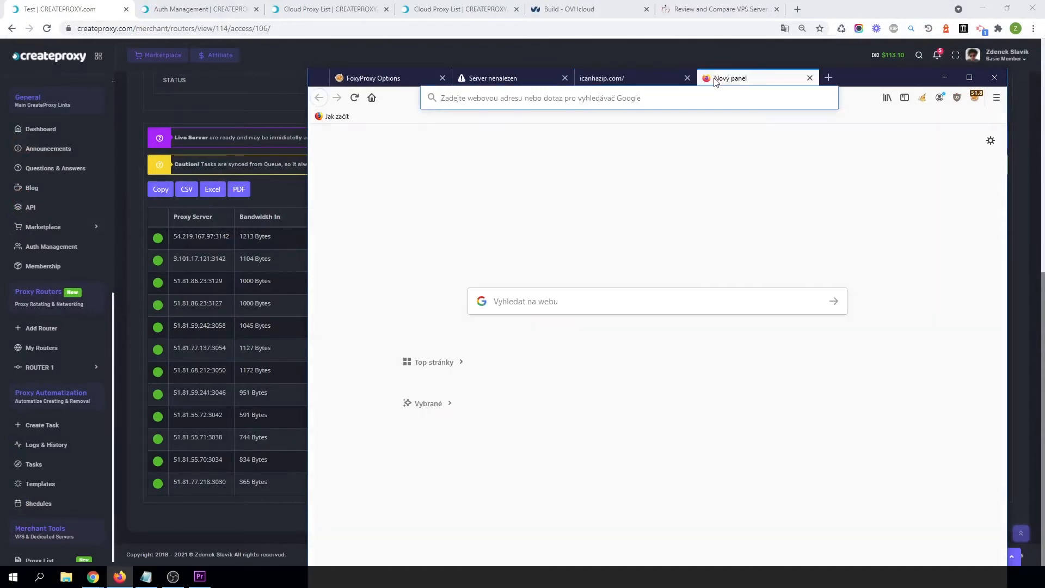
type("sezn")
key("Return")
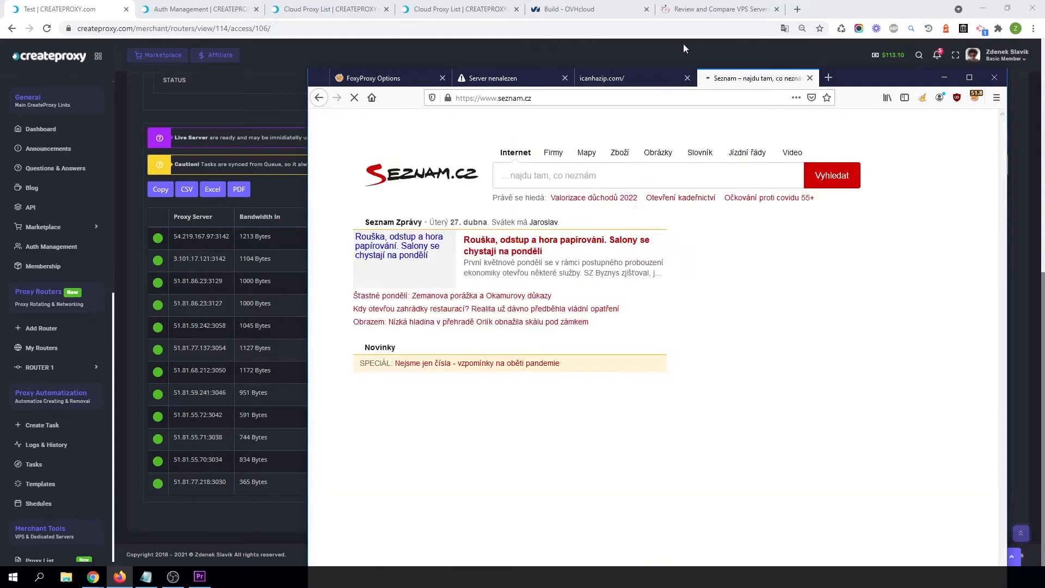
left_click(880, 4)
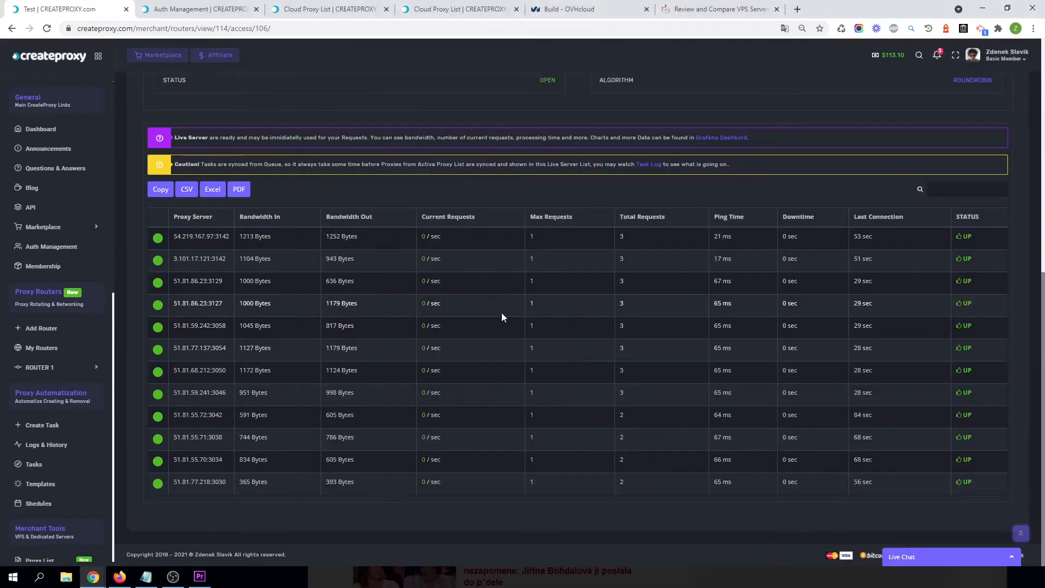
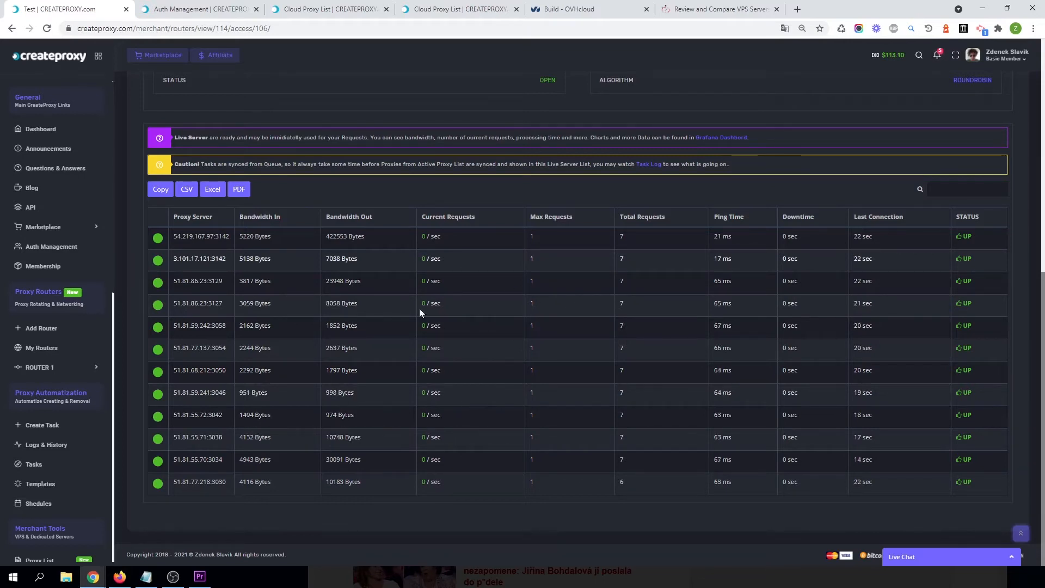
Go back to ROUTER 1's access points list from the Test access point dashboard.
scroll(671, 322, "up", 8)
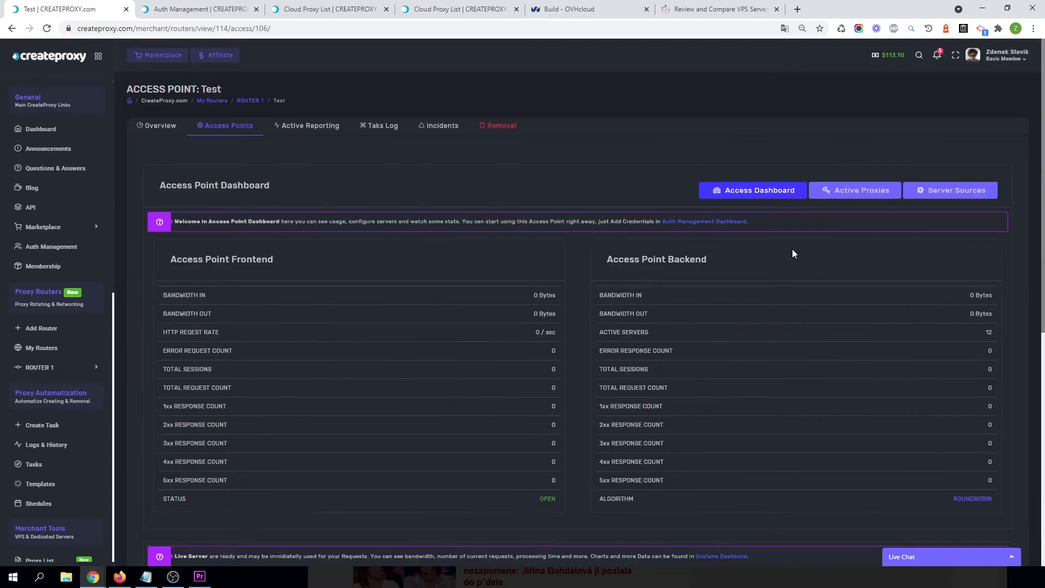
scroll(851, 447, "down", 8)
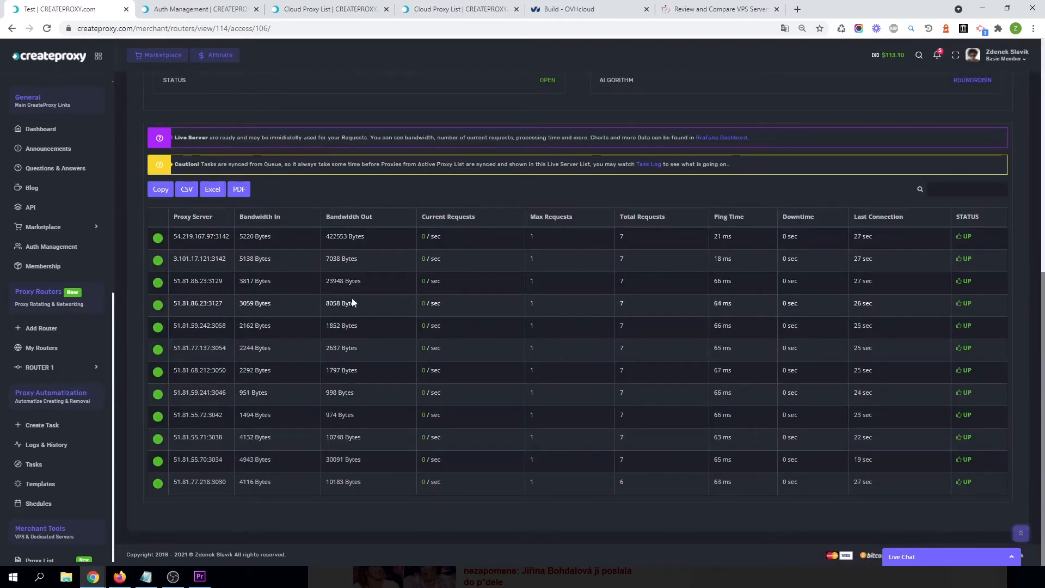
scroll(629, 352, "up", 8)
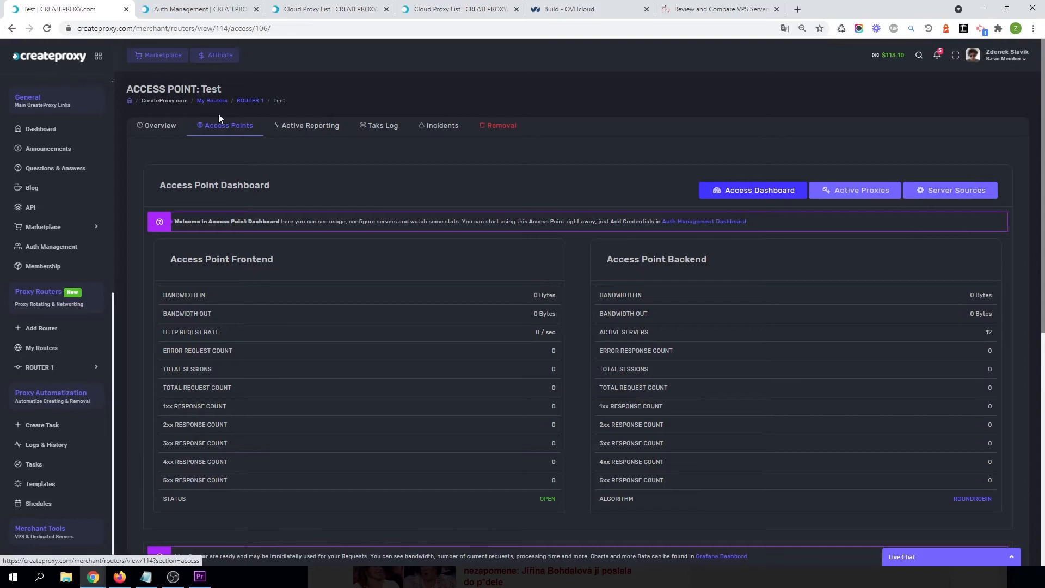
left_click(230, 132)
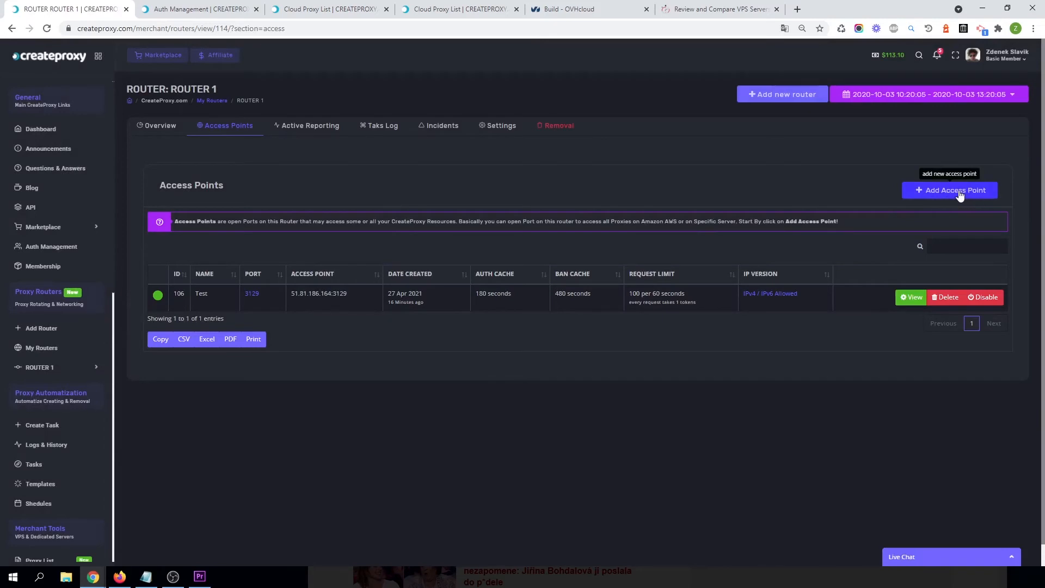
Try to save a new access point named Test ipv6 on port 3129.
left_click(960, 195)
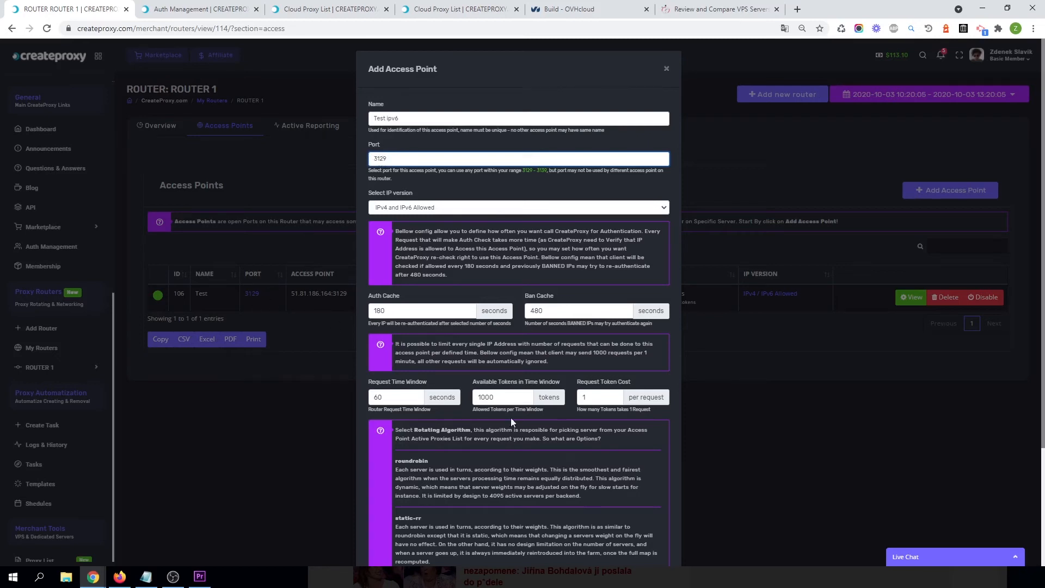
scroll(335, 321, "down", 3)
left_click(384, 533)
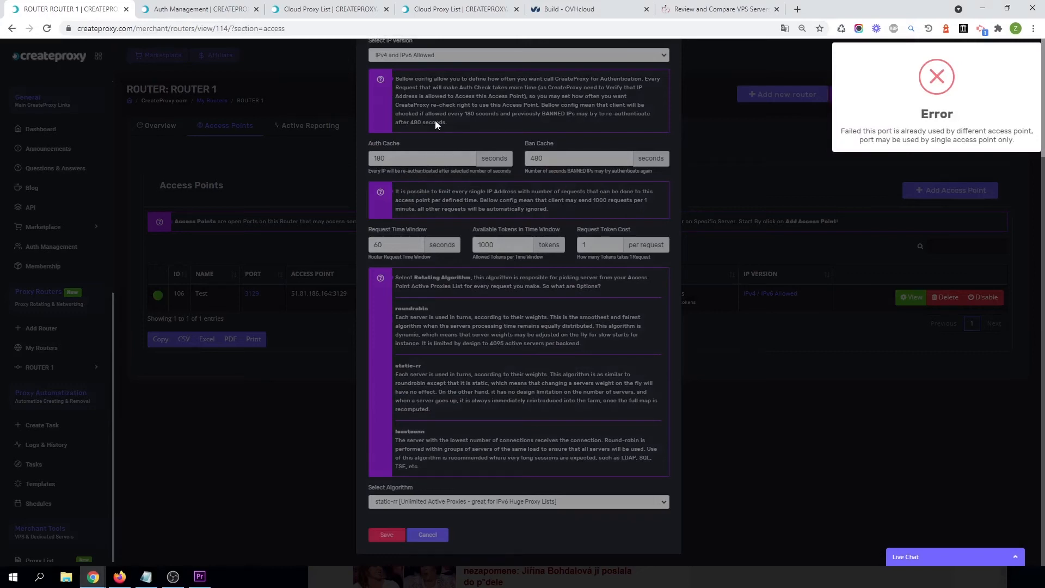
Change the new access point's port to 3130 and set its IP version to Only IPv6 Allowed.
scroll(425, 158, "up", 3)
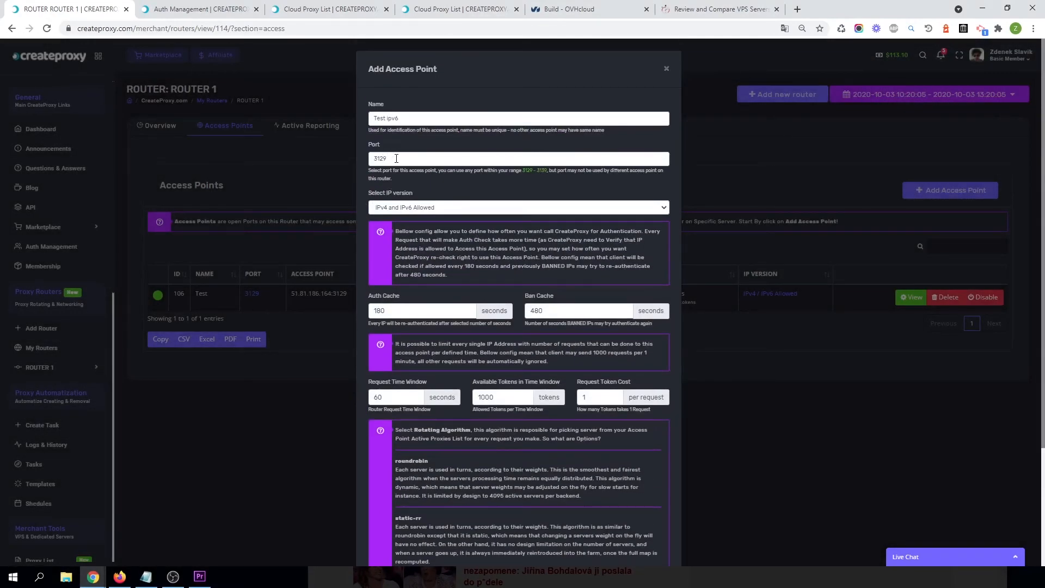
left_click_drag(389, 159, 380, 159)
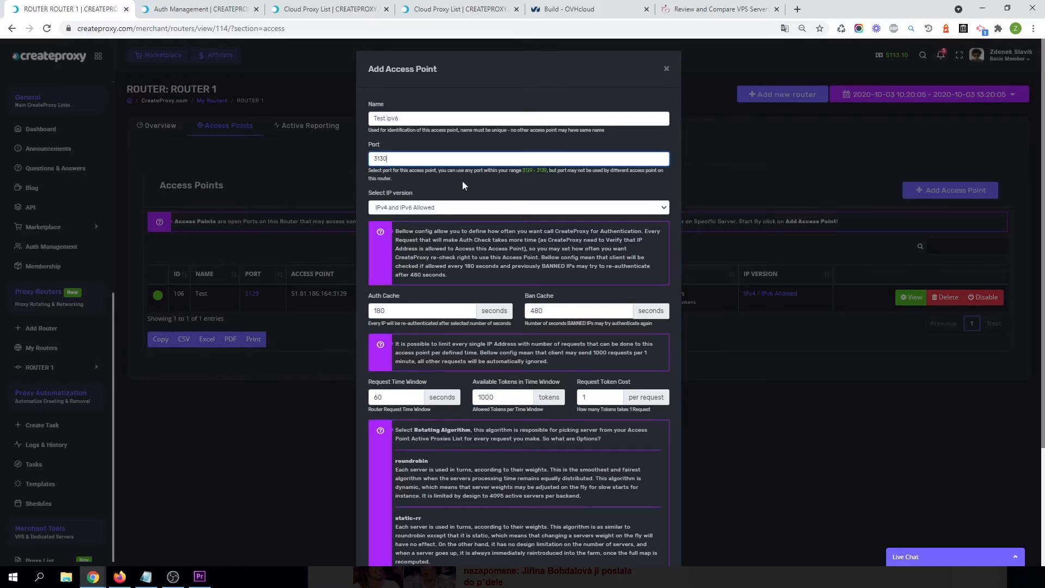
left_click(402, 211)
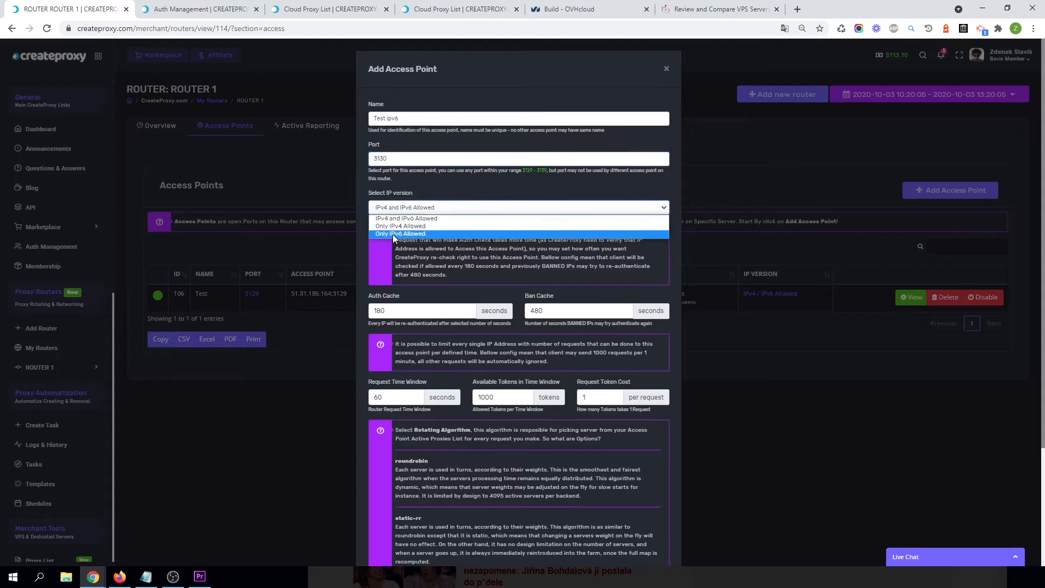
left_click(393, 234)
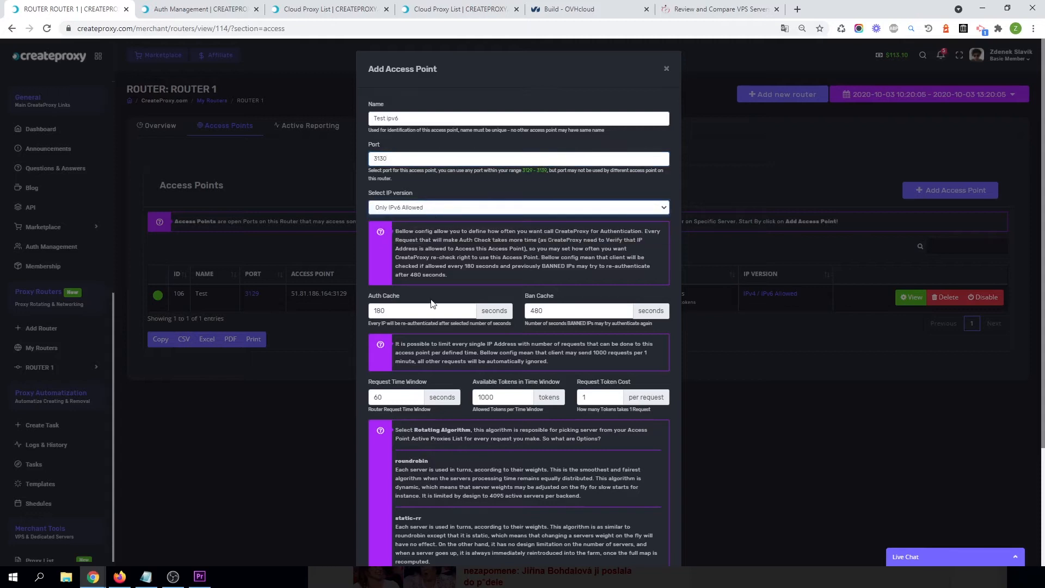
Choose the static-rr algorithm and save the Test ipv6 access point.
scroll(404, 316, "down", 3)
left_click(396, 505)
left_click(395, 518)
left_click(384, 536)
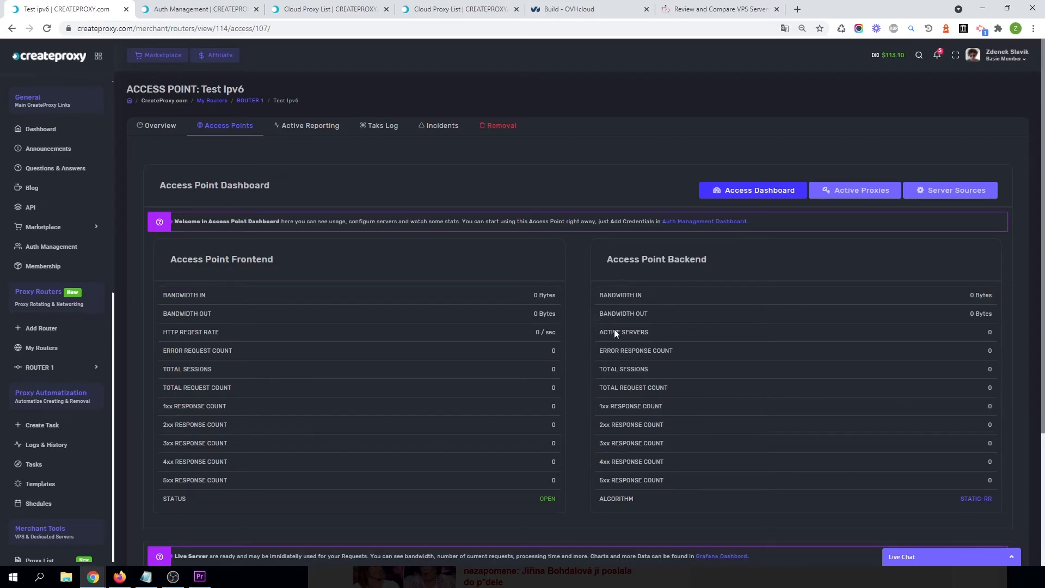
Add the IPv6 PROXY SERVER merchant server as a server source for the Test Ipv6 access point.
scroll(592, 312, "down", 4)
scroll(750, 359, "up", 4)
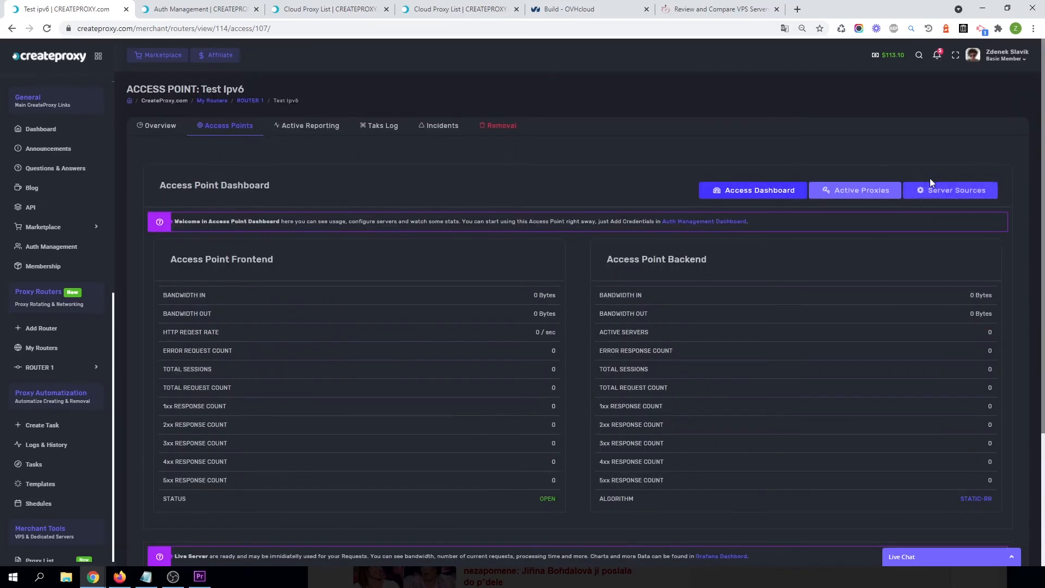
left_click(960, 194)
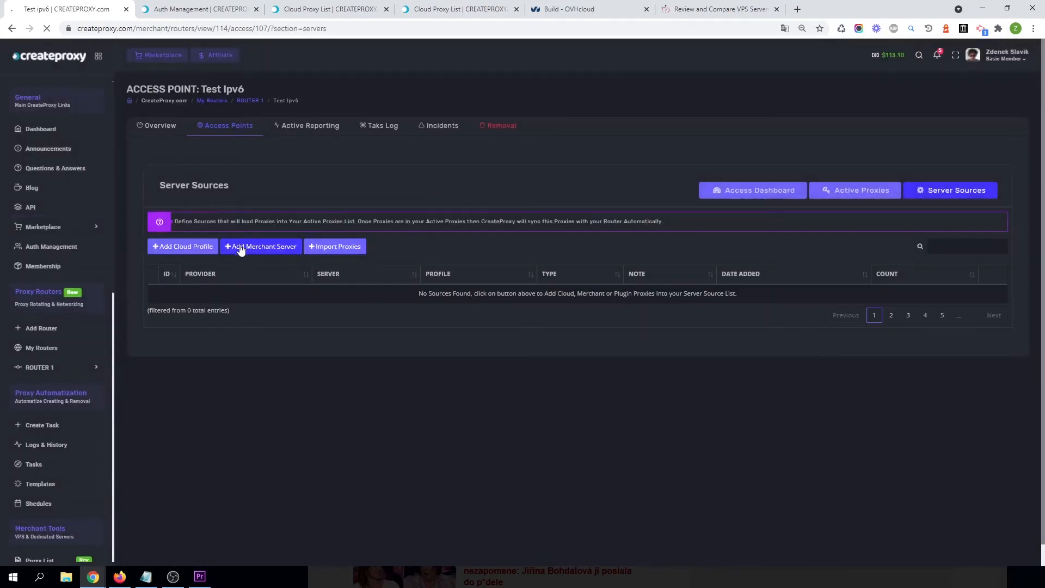
left_click(275, 251)
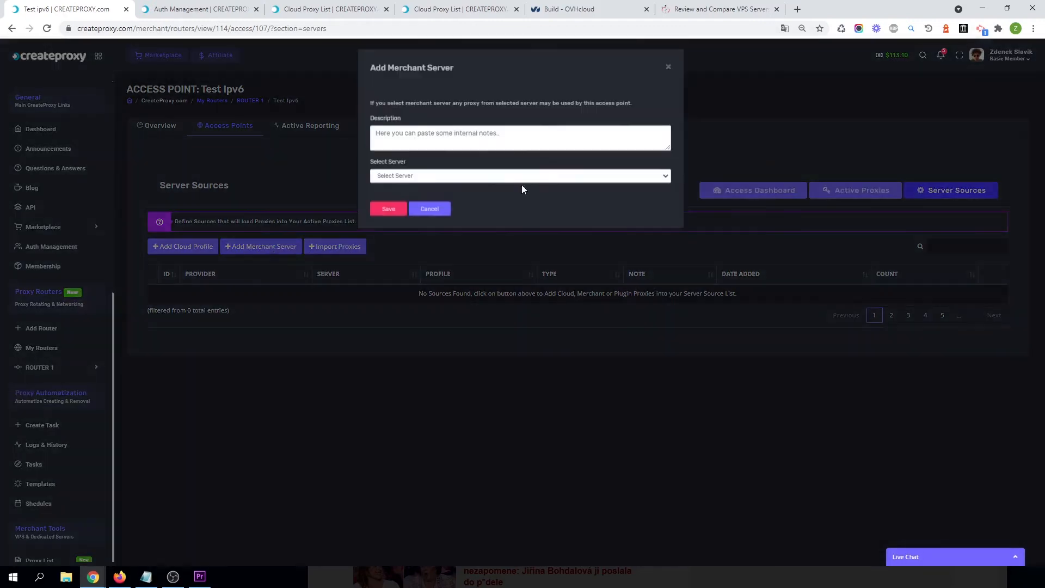
left_click(415, 179)
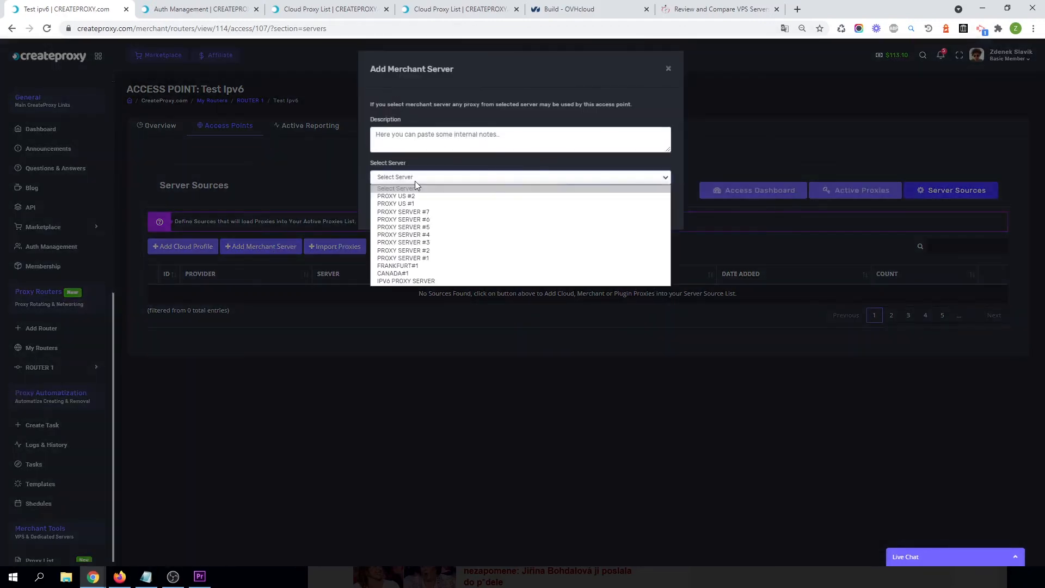
left_click(397, 281)
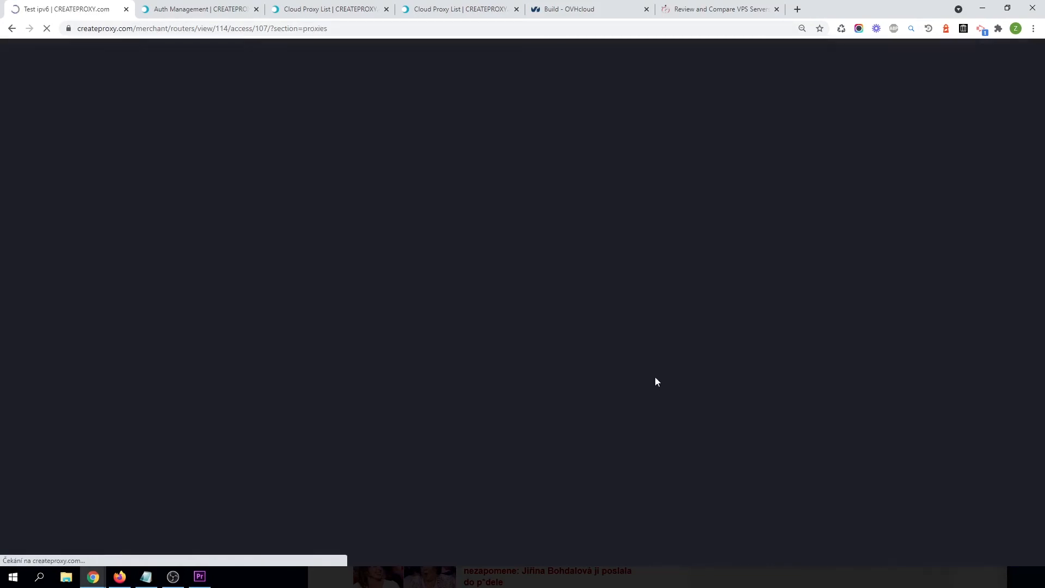
Review the access point's active proxies list and its dashboard.
scroll(272, 283, "down", 20)
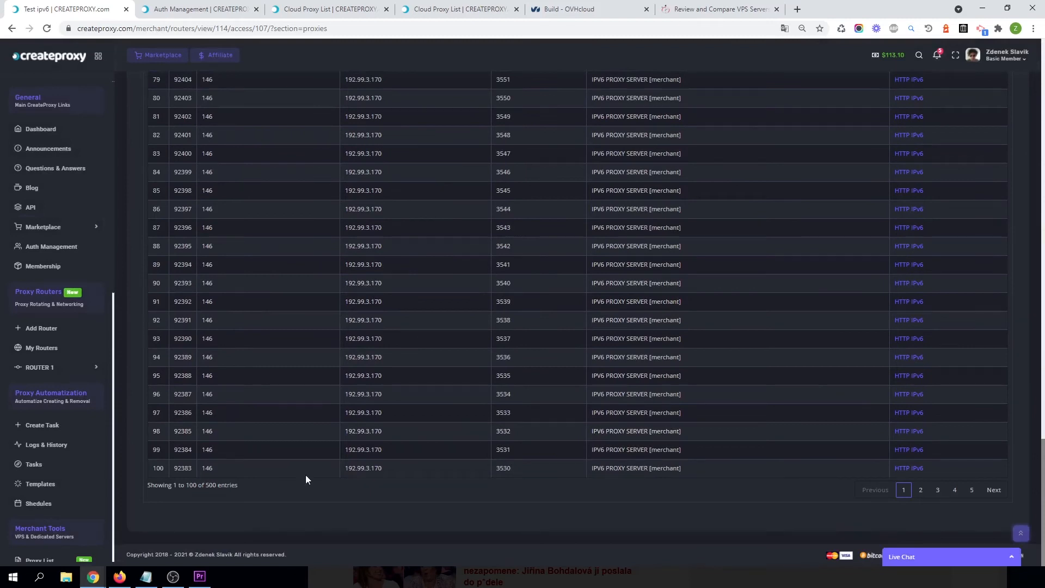
scroll(564, 351, "up", 20)
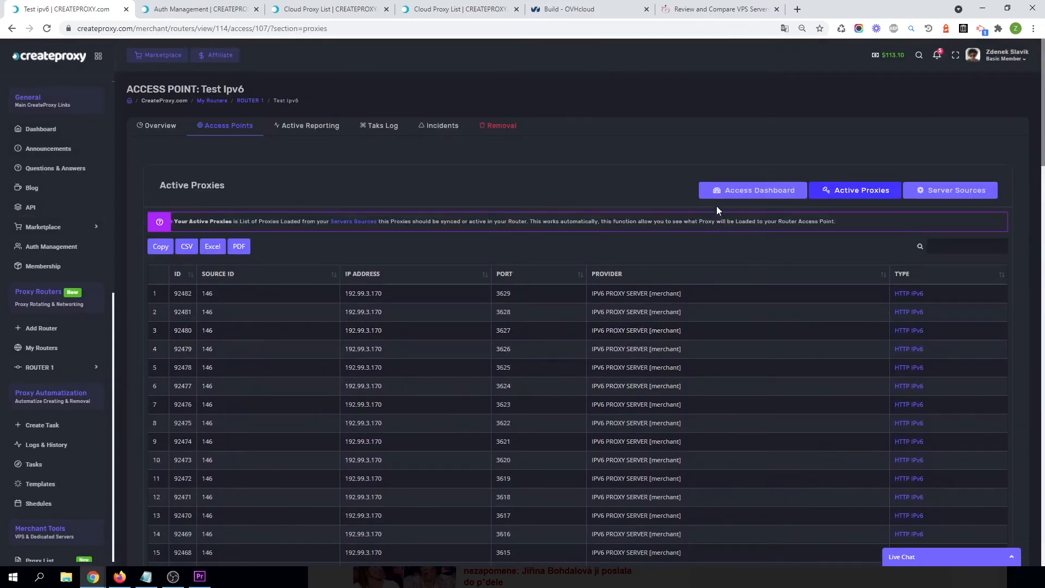
left_click(760, 193)
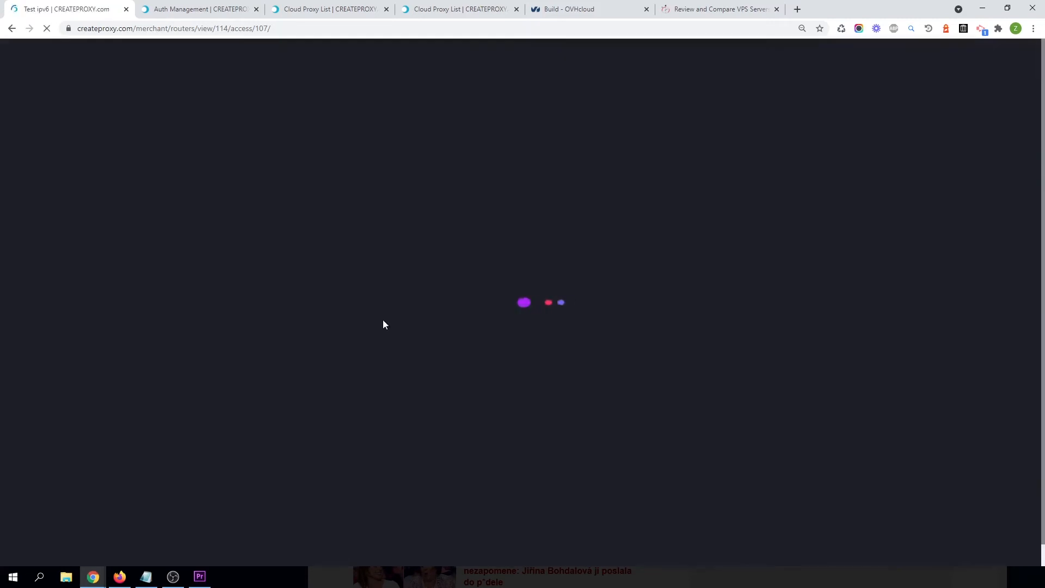
scroll(570, 378, "down", 3)
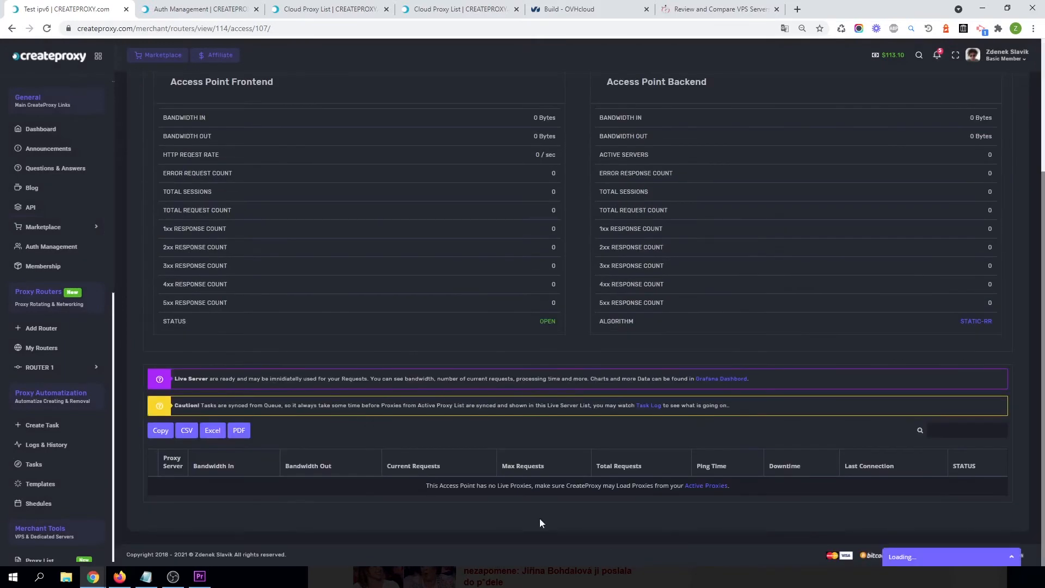
scroll(196, 172, "up", 3)
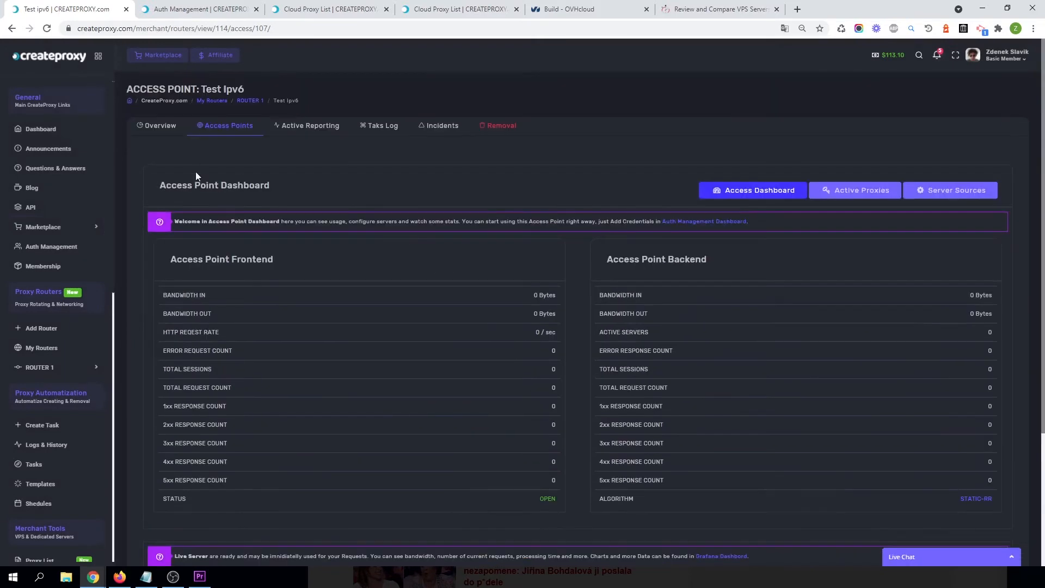
Open the router's Task Log in a new tab beside the access point tab.
right_click(380, 130)
left_click(412, 137)
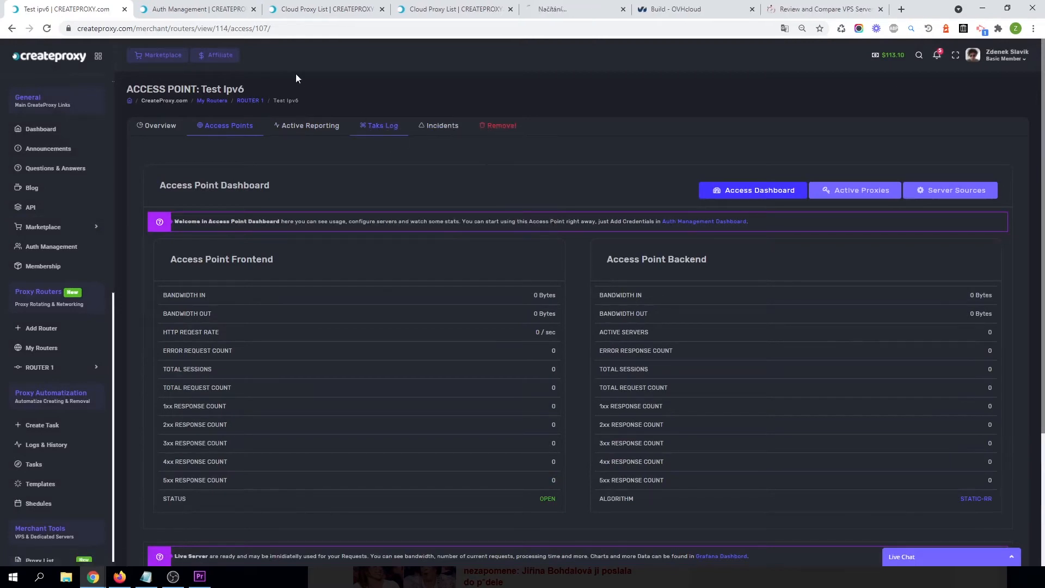
left_click_drag(561, 9, 216, 5)
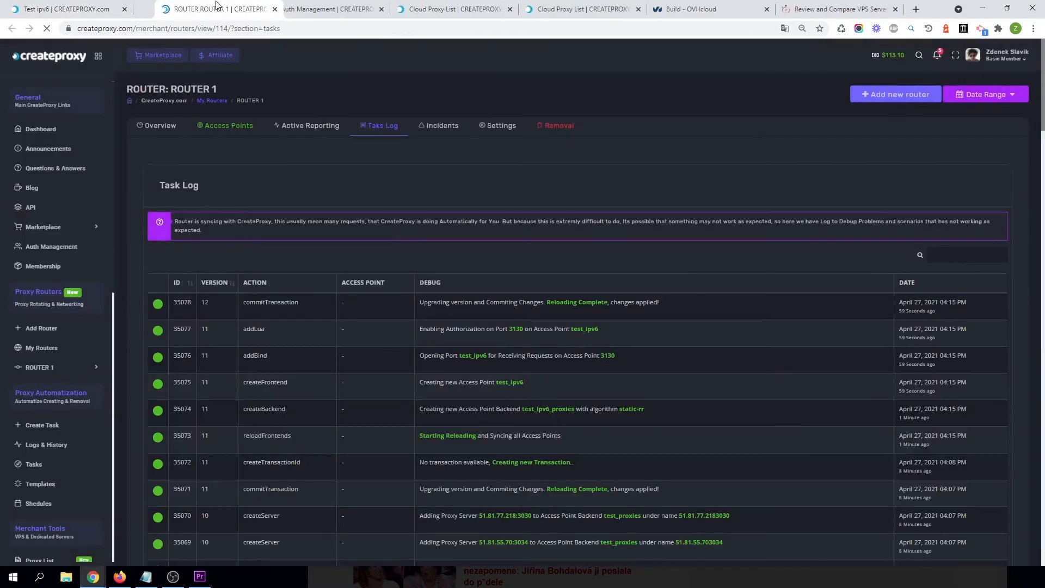
Watch the Task Log as the IPv6 proxy servers are synced to the access point backend, then return to the access point tab.
scroll(467, 267, "down", 4)
scroll(484, 248, "up", 5)
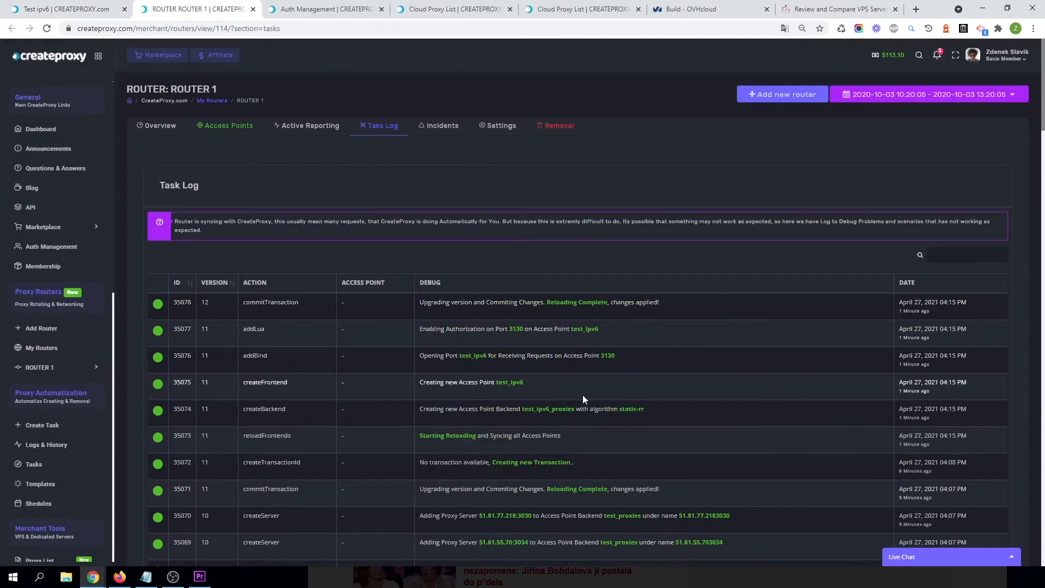
scroll(566, 499, "down", 3)
scroll(566, 483, "up", 2)
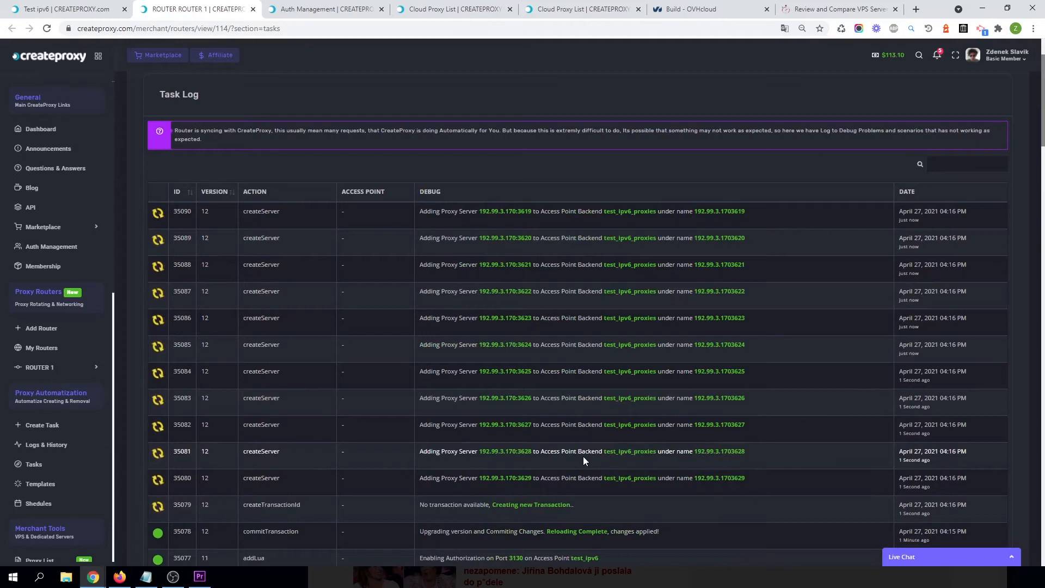
triple_click(449, 213)
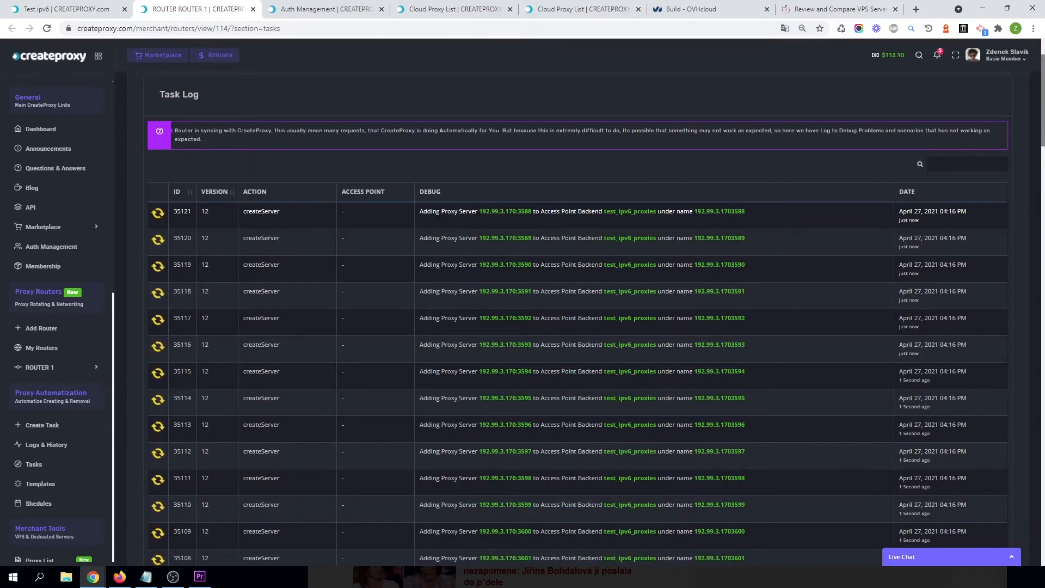
triple_click(509, 212)
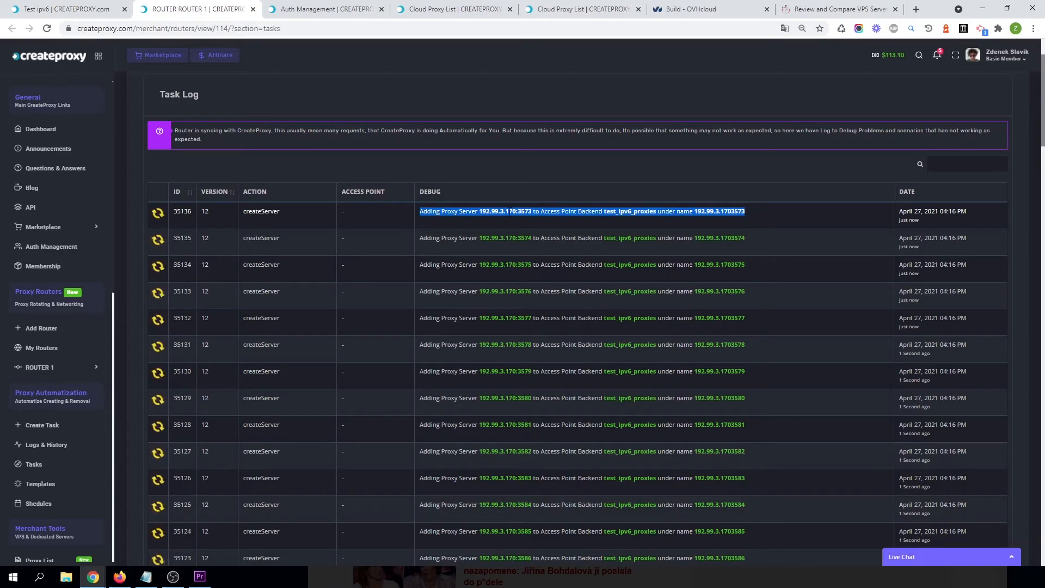
triple_click(614, 212)
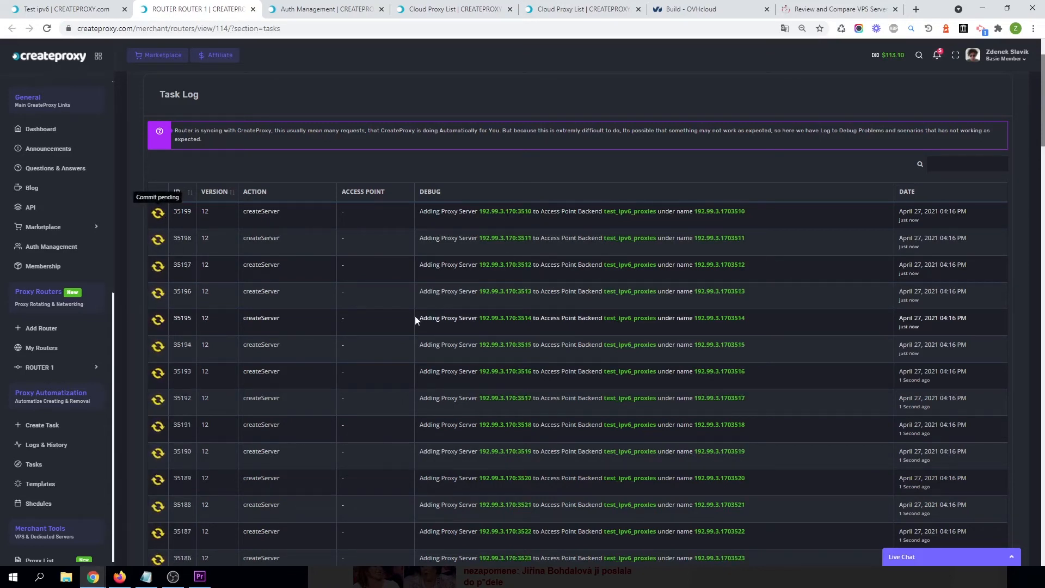
scroll(195, 339, "down", 10)
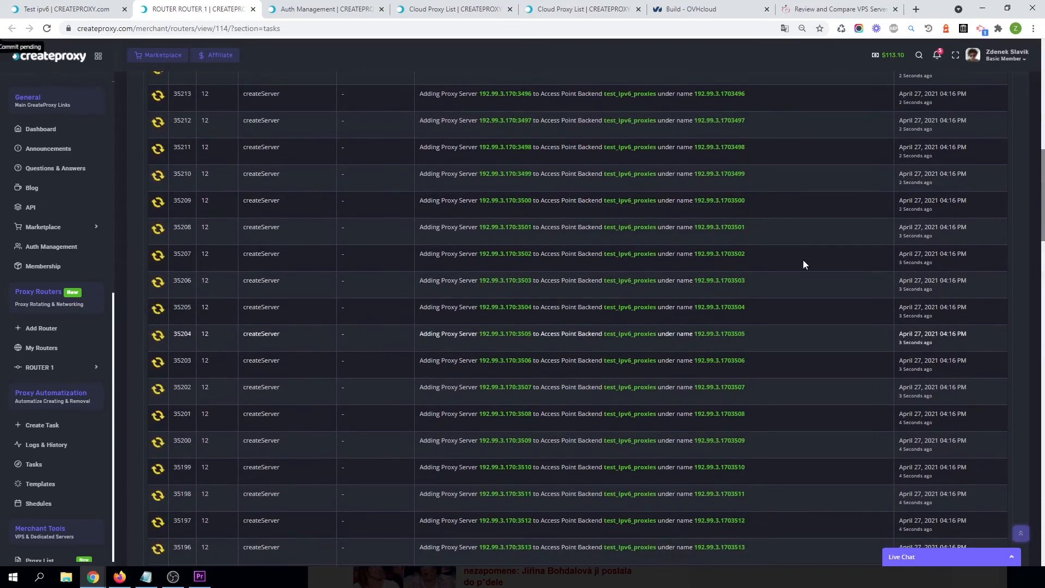
scroll(762, 289, "up", 10)
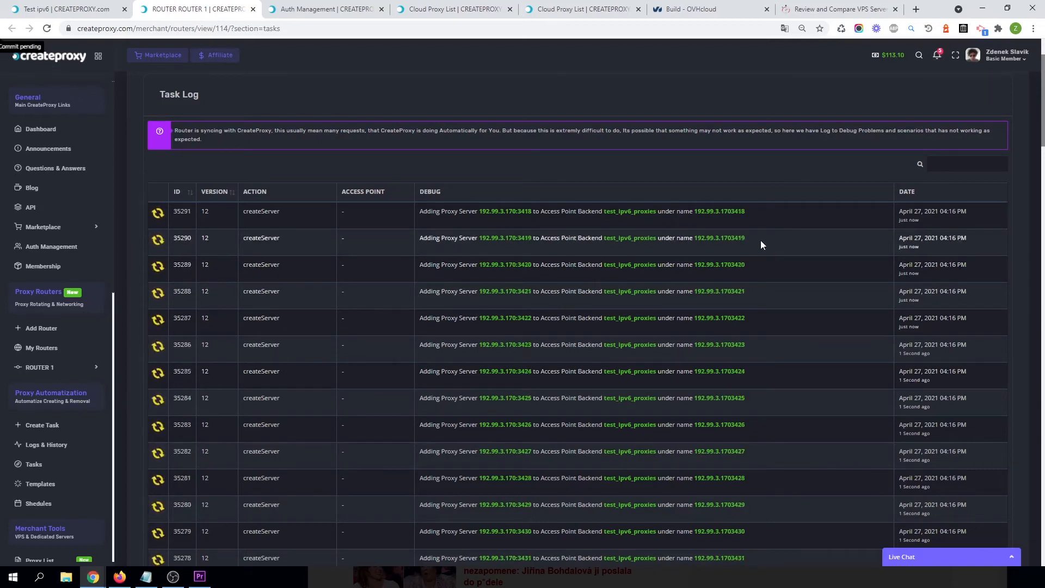
triple_click(598, 240)
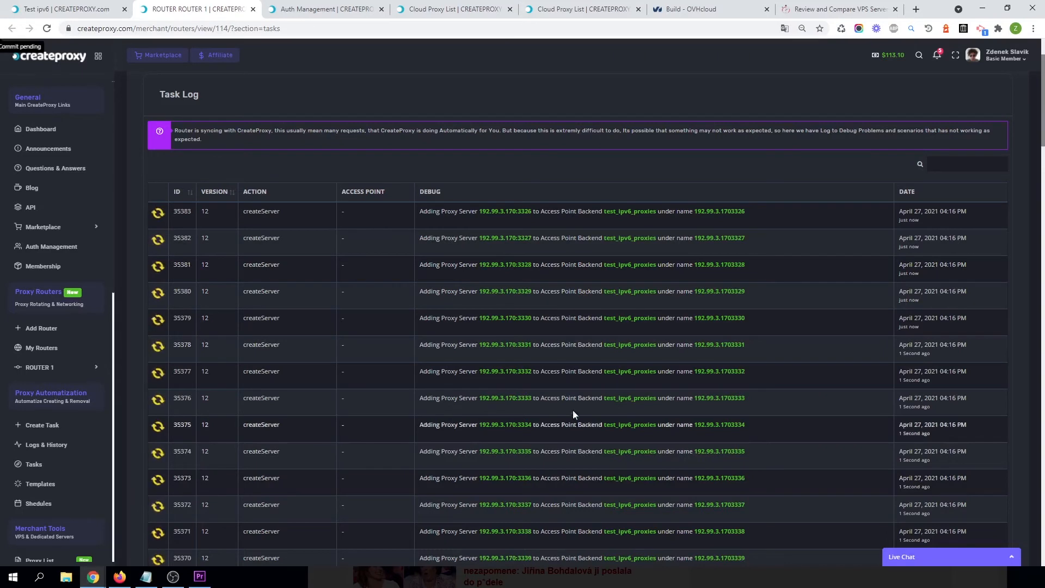
triple_click(526, 346)
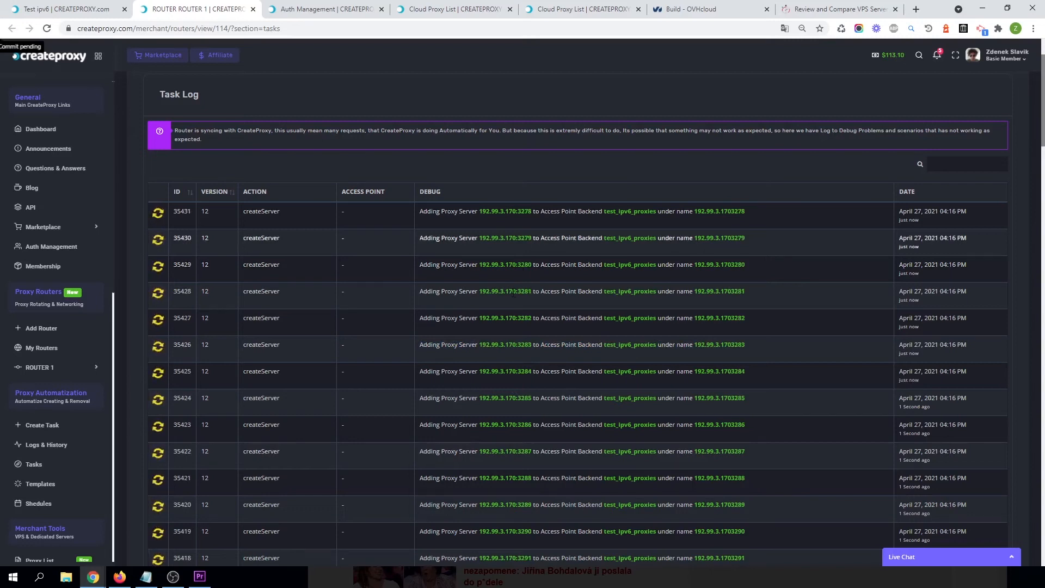
left_click(69, 5)
scroll(561, 331, "down", 3)
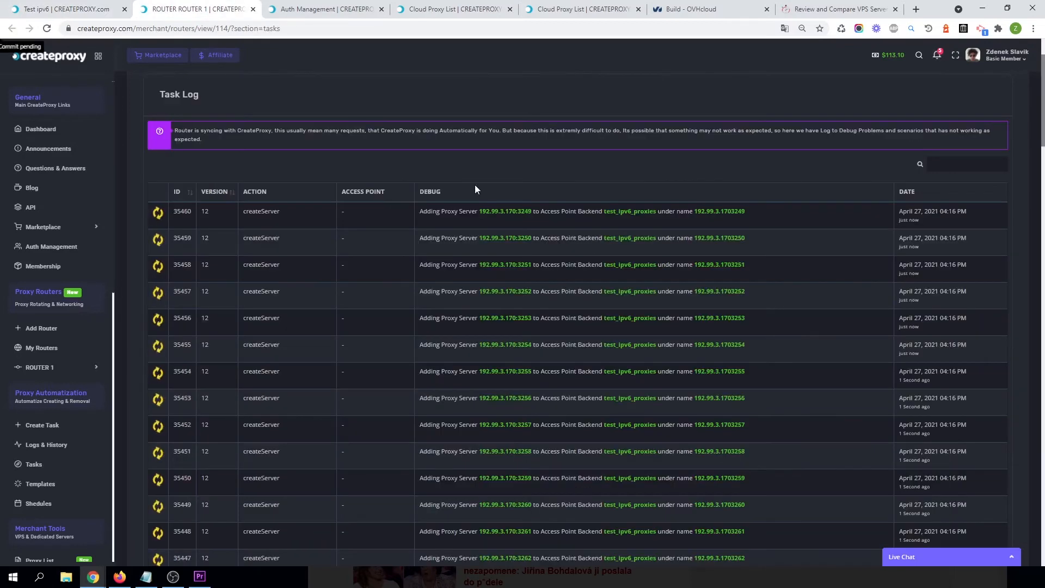
triple_click(558, 211)
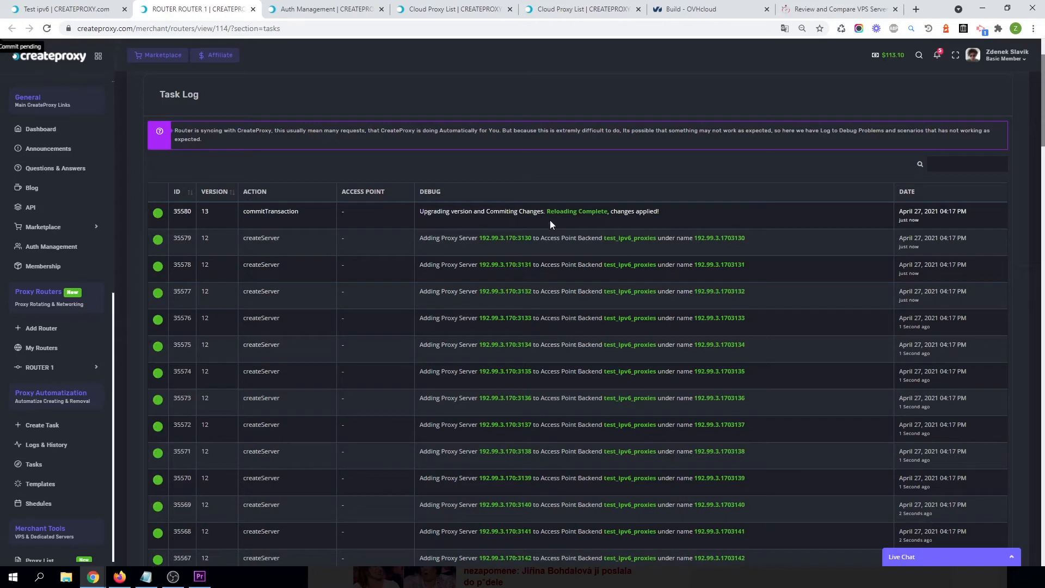
left_click(109, 7)
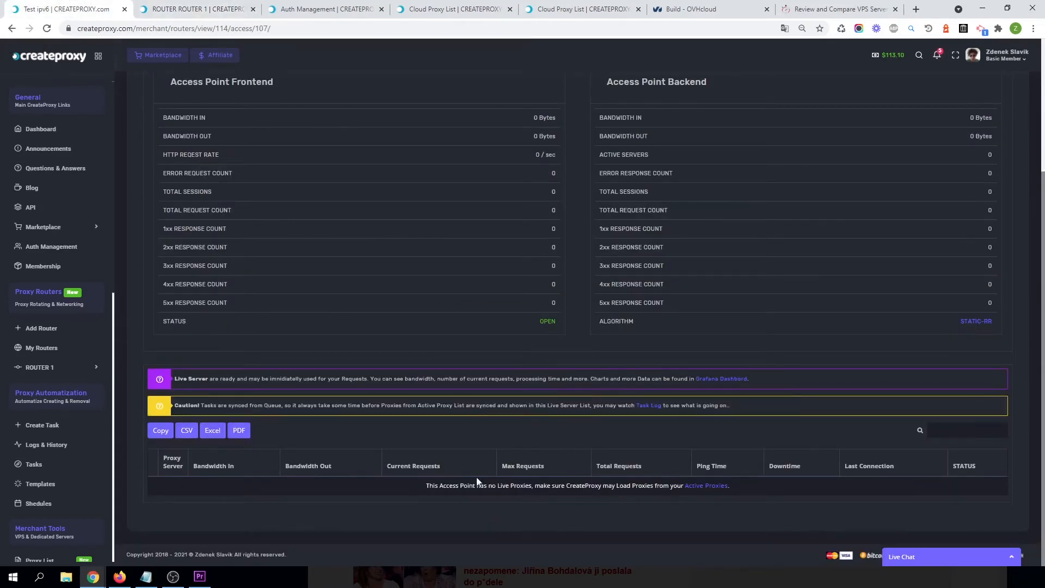
Scroll through the Test Ipv6 access point dashboard and its live server list.
scroll(565, 483, "down", 20)
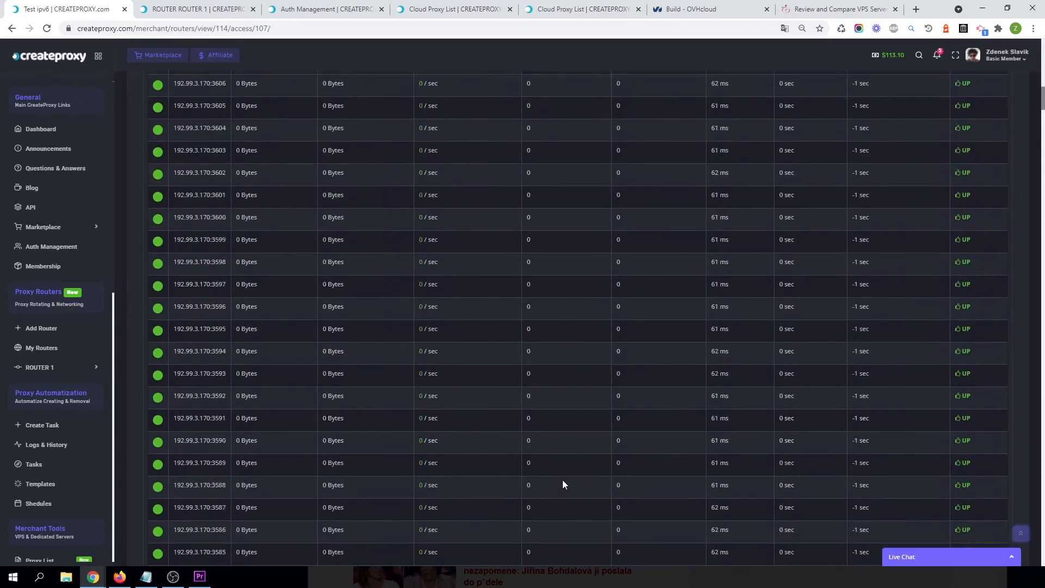
scroll(544, 476, "up", 20)
scroll(561, 457, "down", 15)
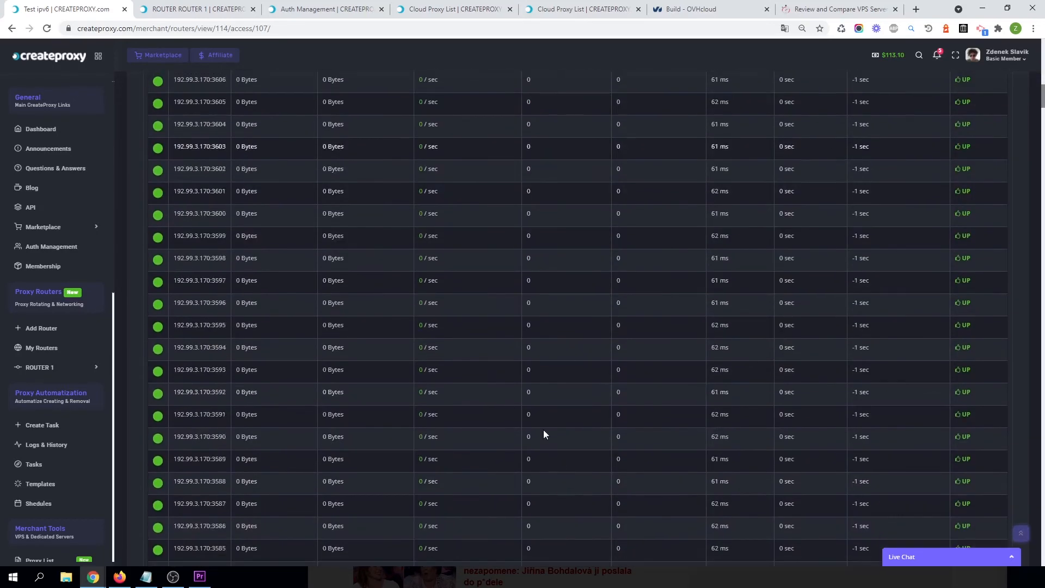
scroll(488, 393, "up", 14)
scroll(486, 397, "down", 10)
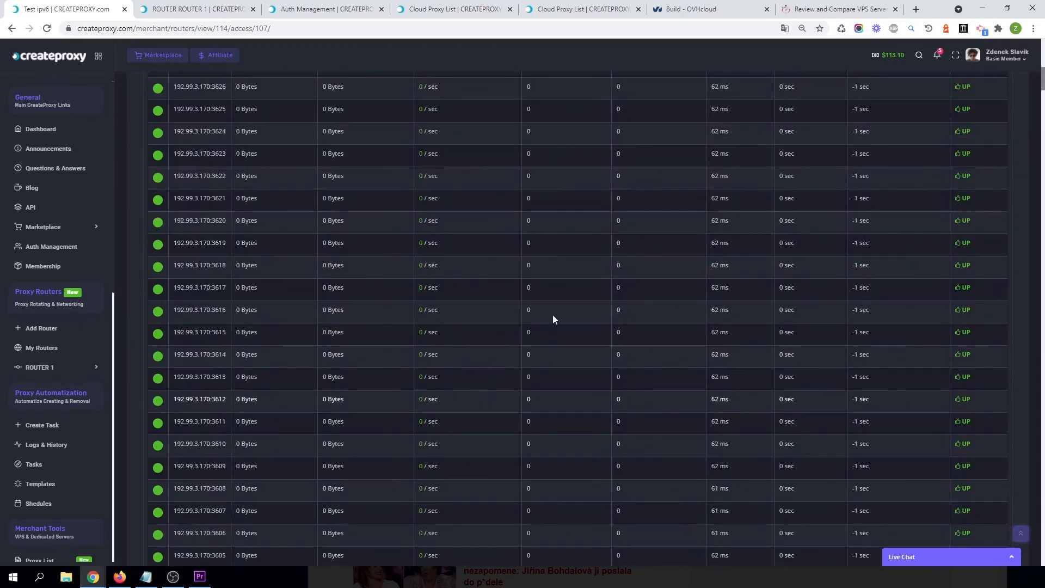
scroll(554, 315, "up", 13)
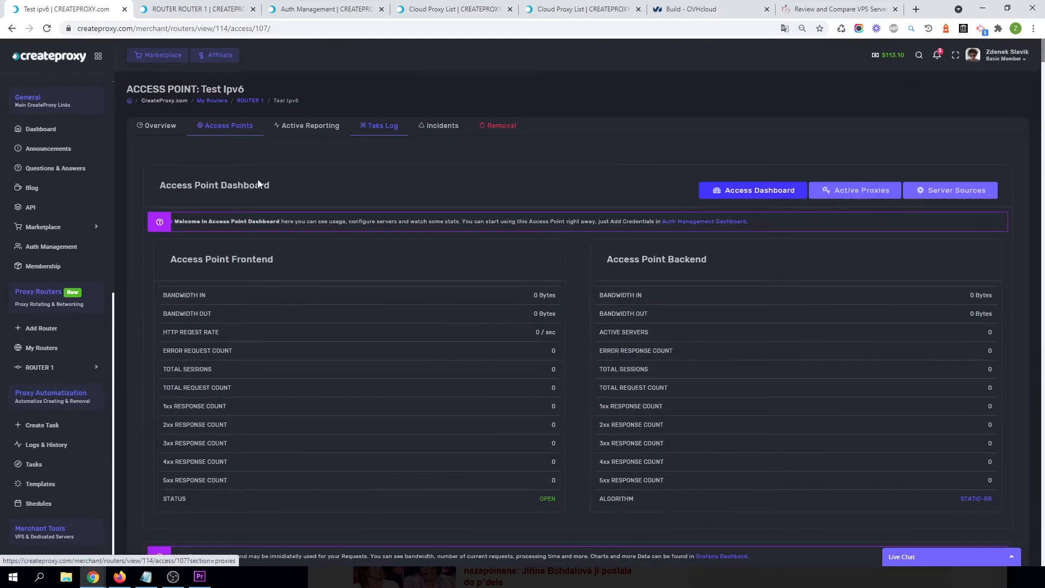
scroll(61, 441, "down", 7)
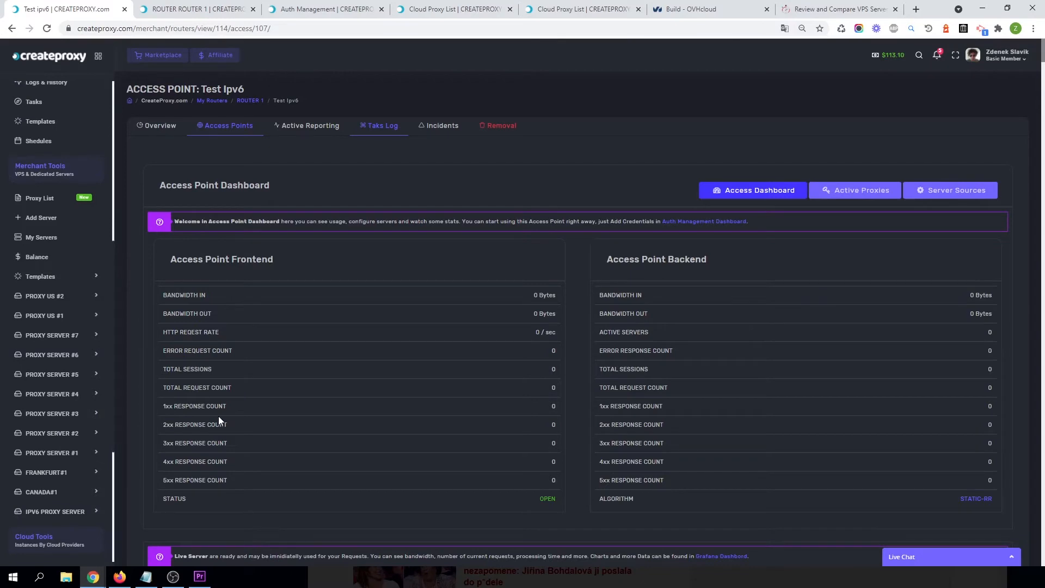
Open the access point's active proxies list and page through all five pages of IPv6 proxies.
left_click(867, 193)
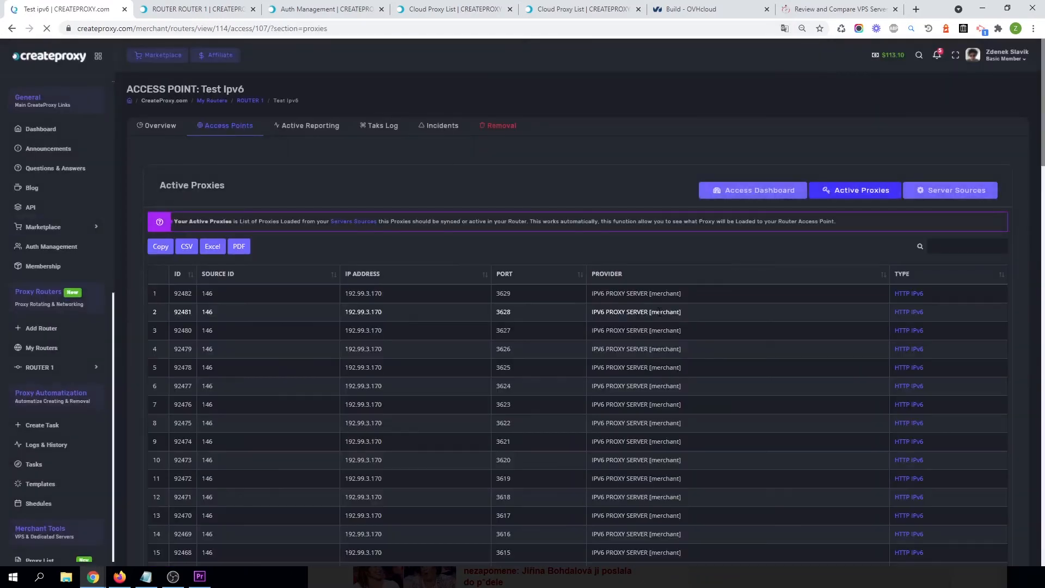
scroll(849, 311, "down", 20)
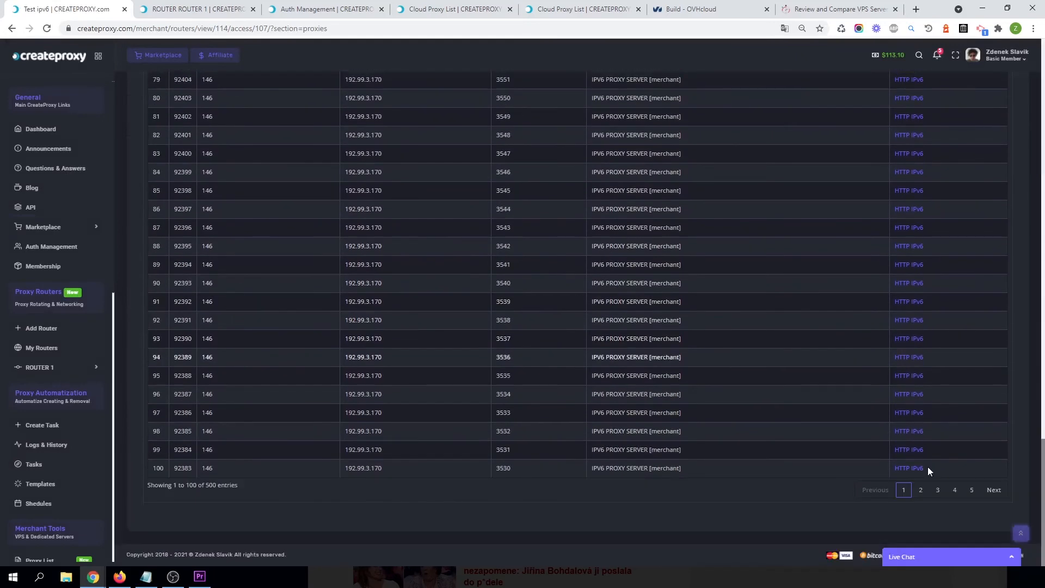
left_click(920, 491)
scroll(895, 304, "up", 20)
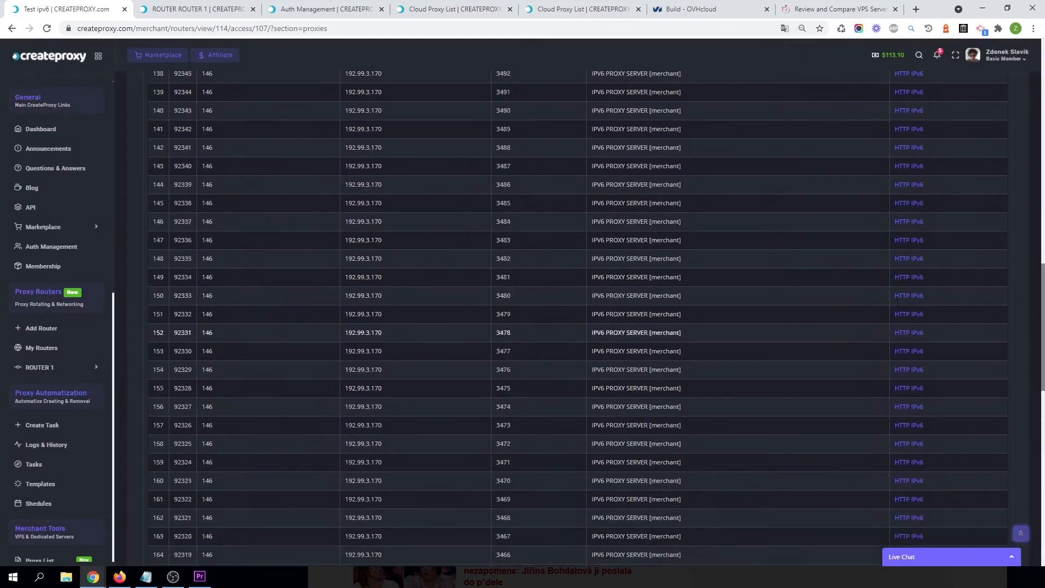
scroll(892, 310, "down", 20)
scroll(889, 314, "down", 3)
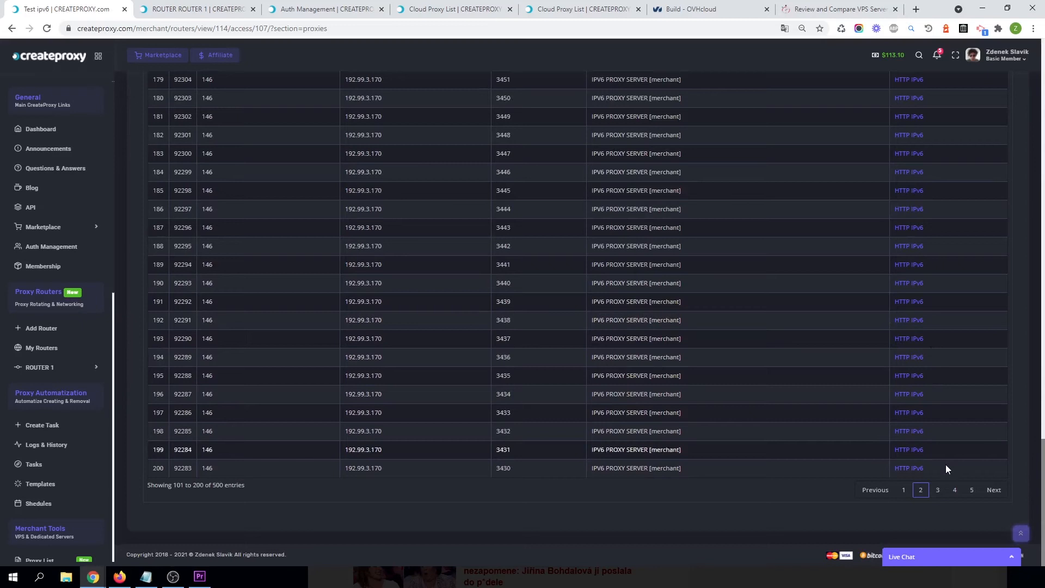
left_click(937, 489)
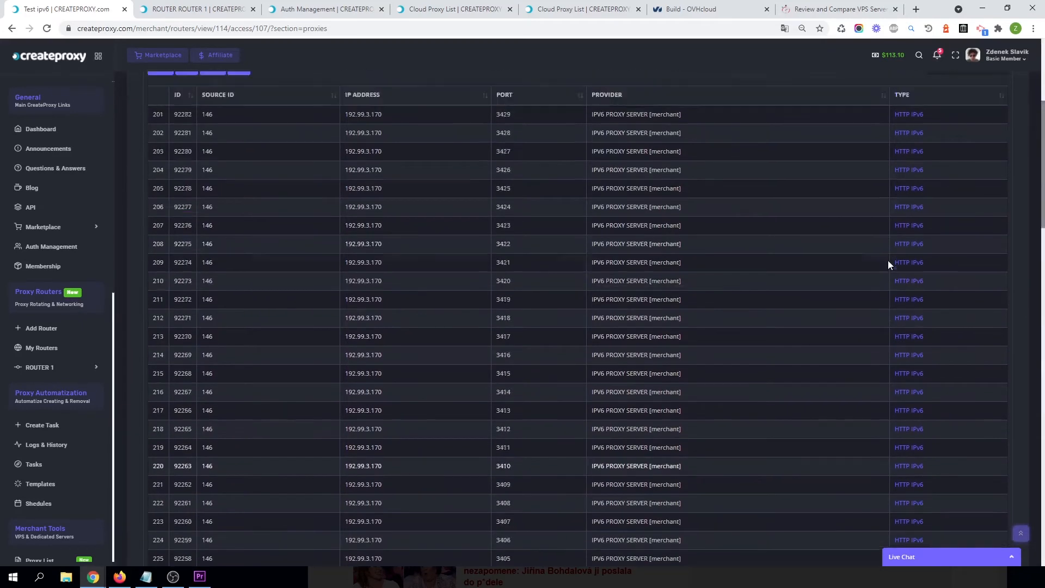
scroll(888, 260, "up", 5)
scroll(886, 278, "down", 20)
left_click(956, 490)
scroll(906, 302, "down", 2)
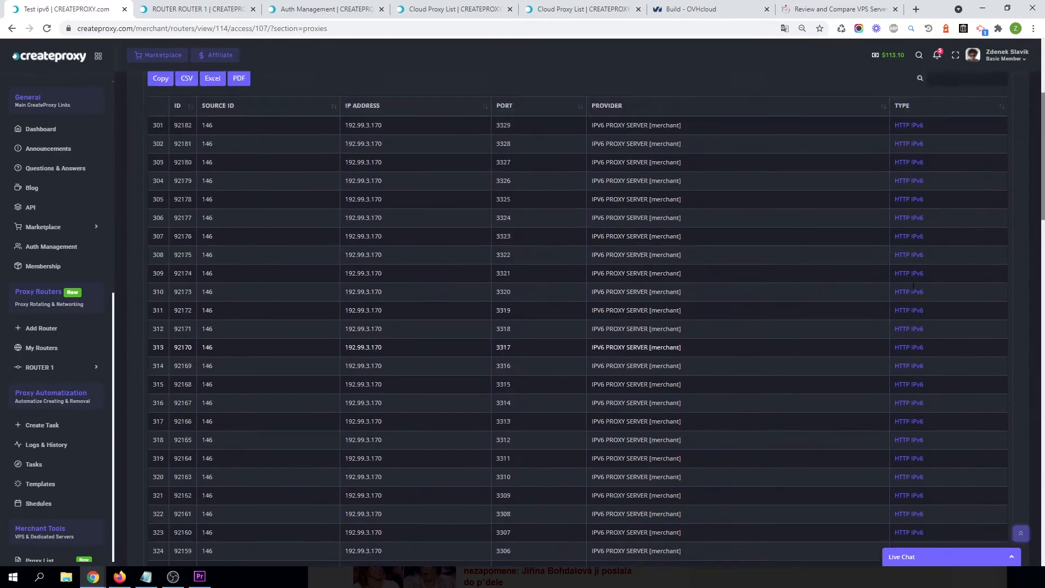
scroll(906, 302, "up", 5)
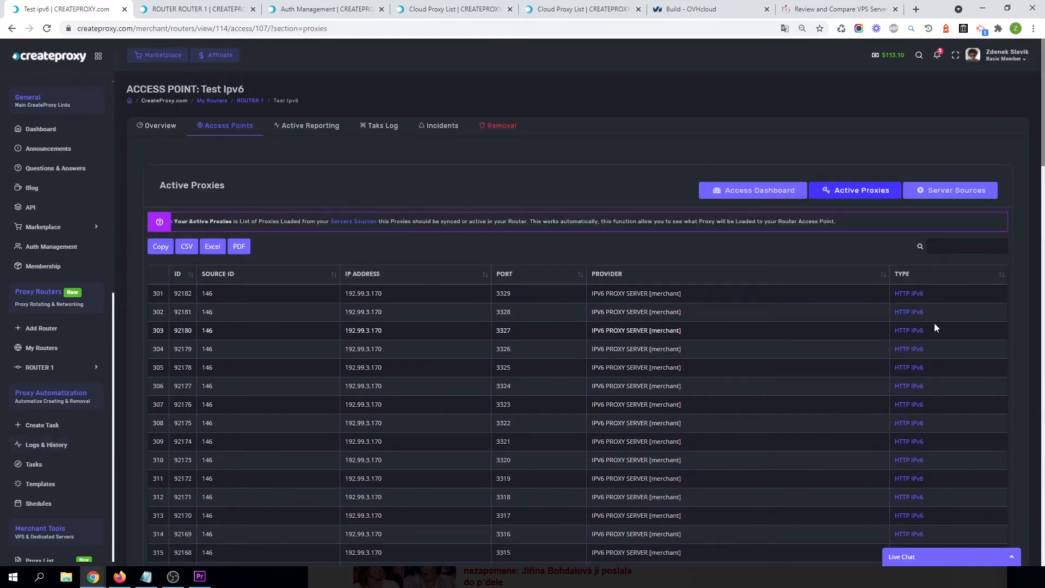
scroll(914, 321, "down", 20)
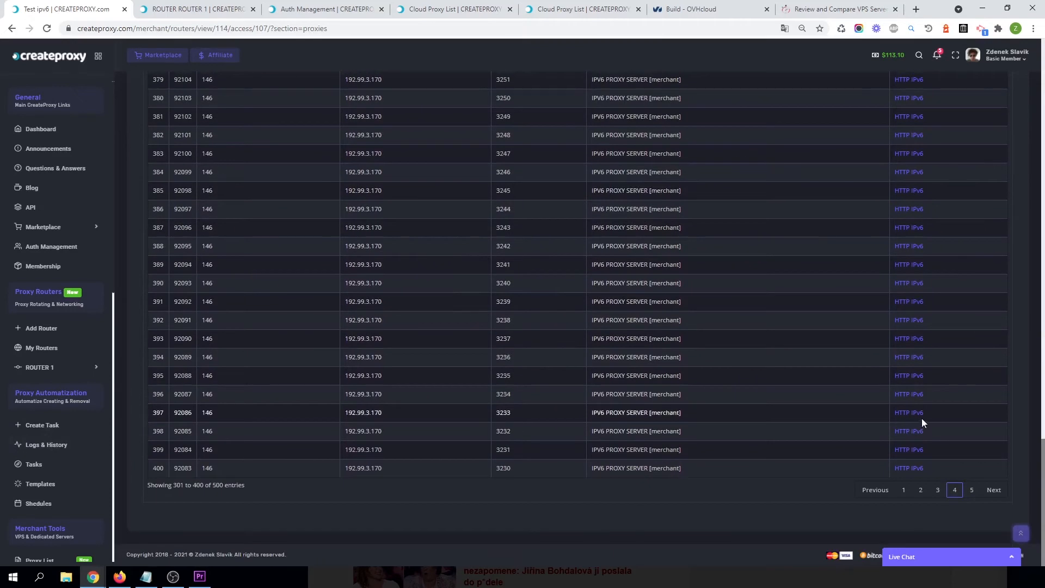
left_click(972, 490)
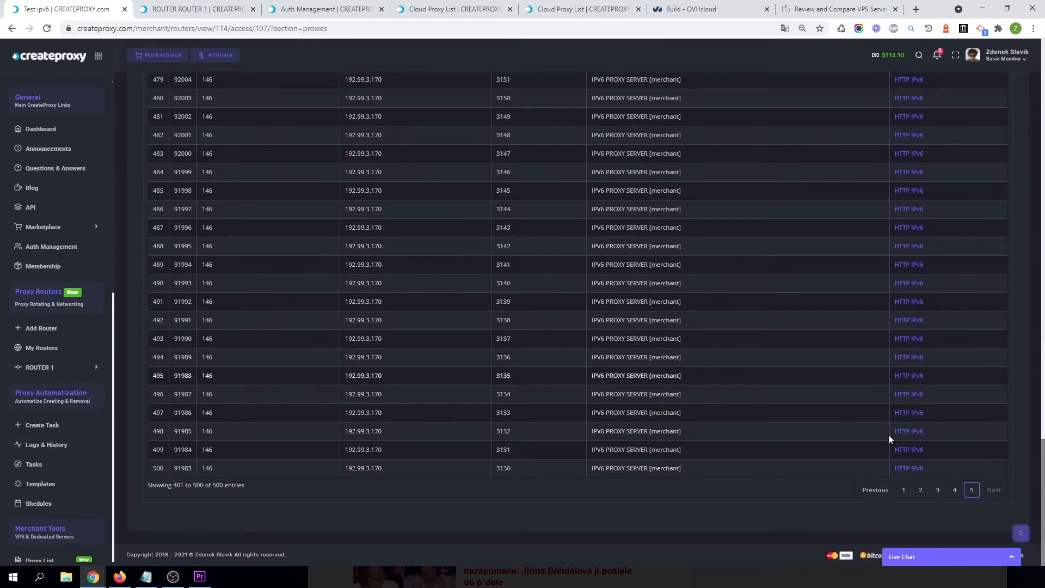
scroll(920, 429, "up", 20)
scroll(877, 329, "up", 3)
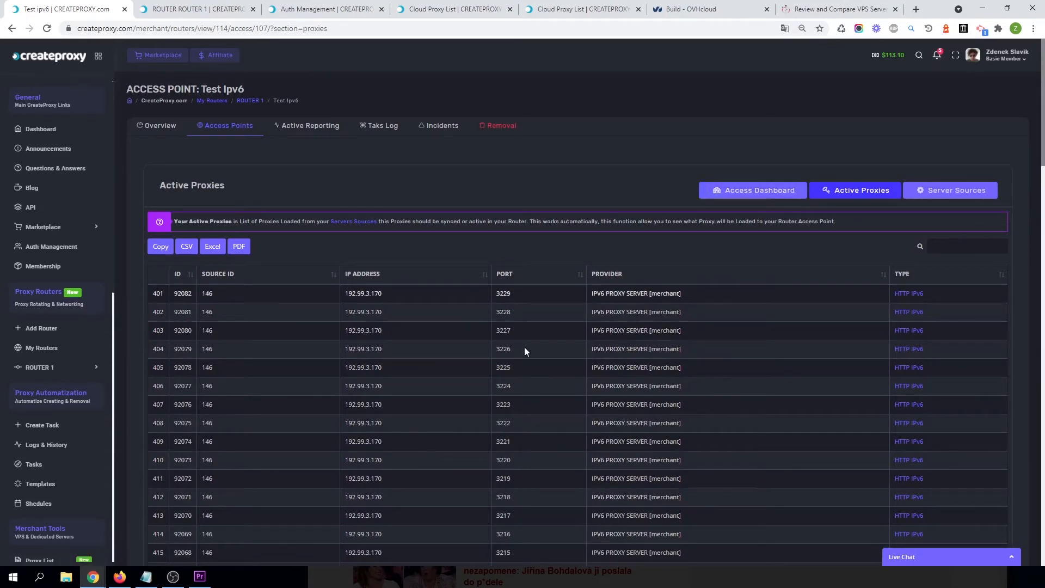
Return to the access point dashboard and review the backend stats and live server list.
left_click(761, 191)
scroll(771, 385, "down", 1)
scroll(773, 386, "down", 3)
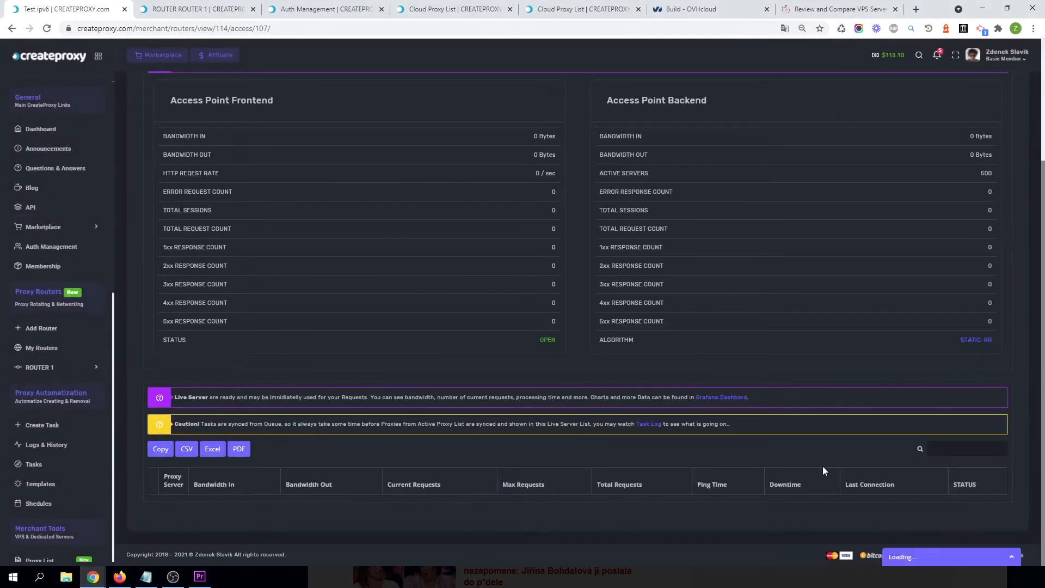
scroll(818, 454, "down", 10)
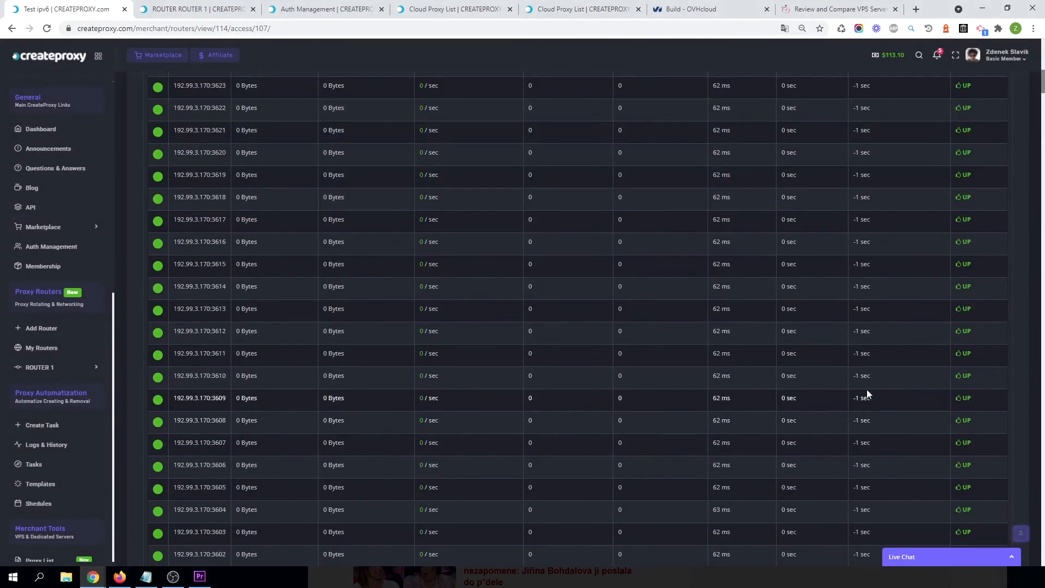
scroll(776, 425, "up", 6)
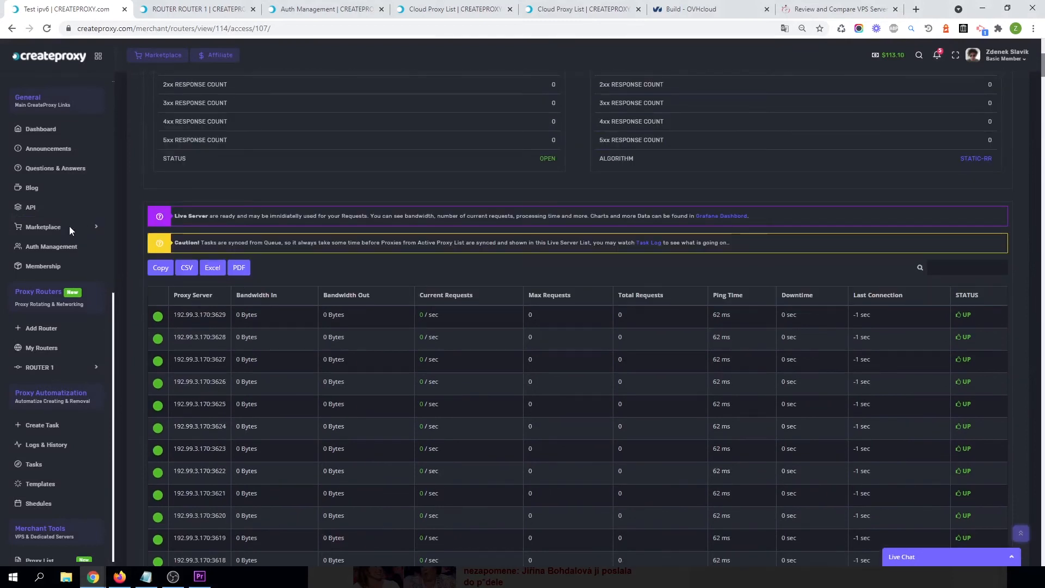
Open Auth Management in a new tab and add router credentials for the Test ipv6 access point.
right_click(38, 254)
left_click(60, 256)
left_click_drag(620, 9, 156, 5)
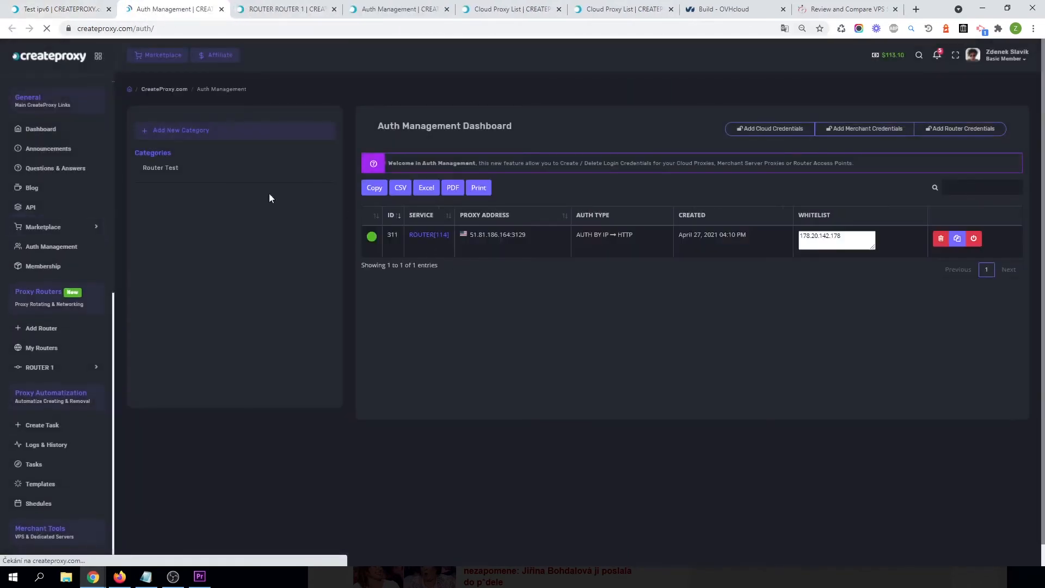
left_click(959, 131)
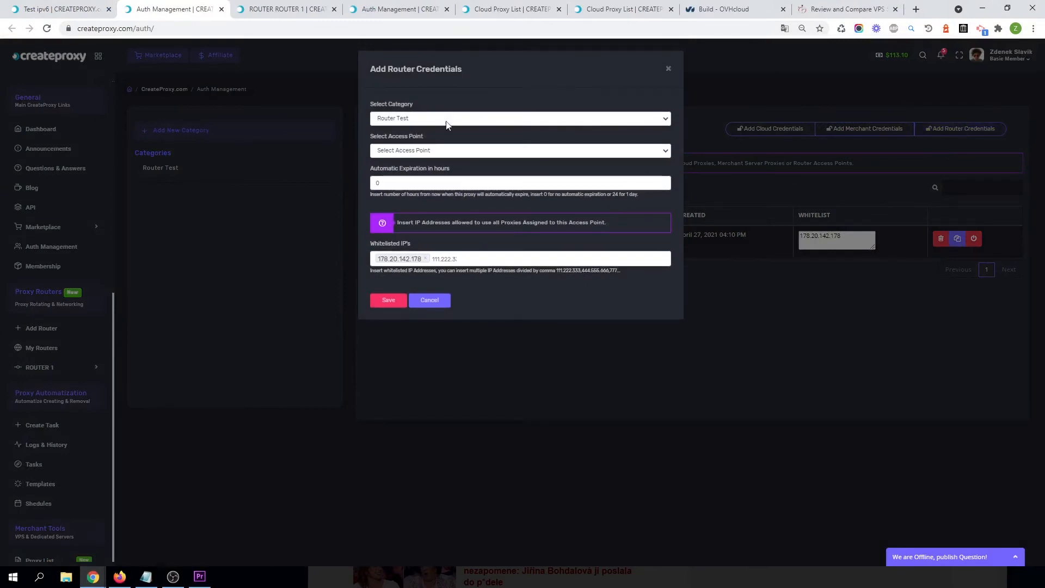
left_click(404, 154)
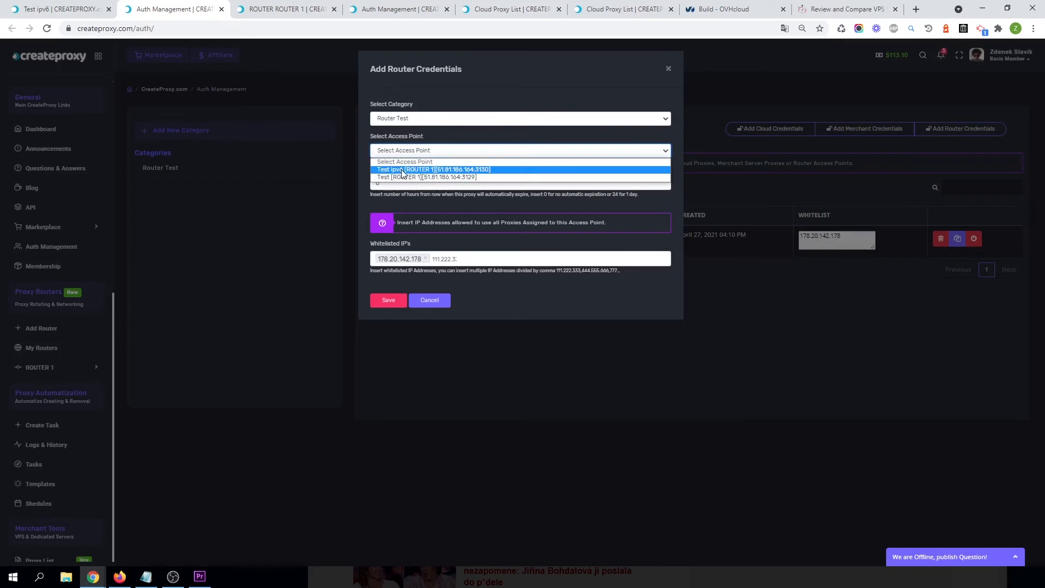
left_click(404, 170)
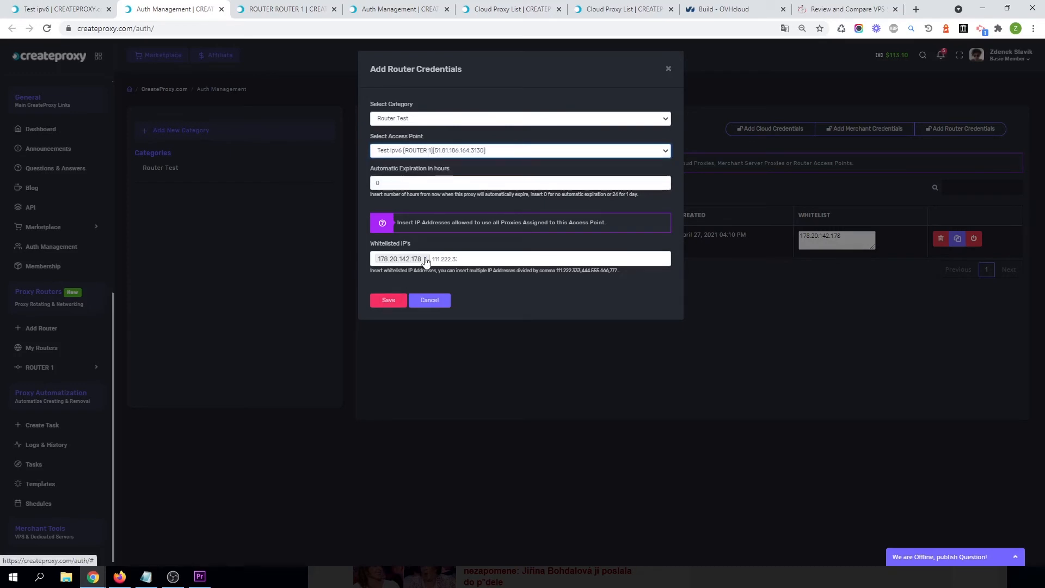
left_click(389, 301)
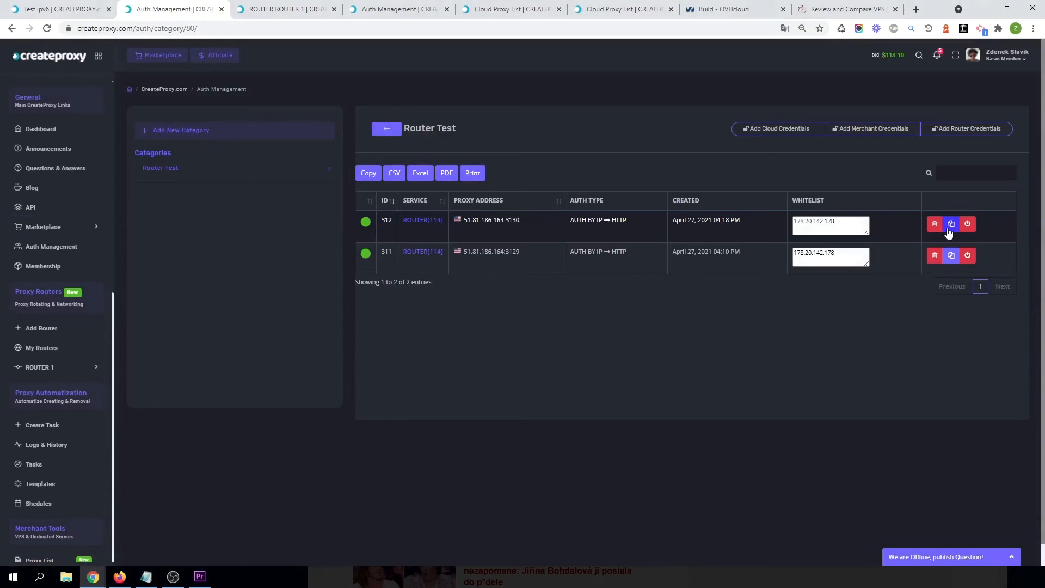
Copy the new 51.81.186.164:3130 credential's proxy and import it into FoxyProxy's proxy list in Firefox.
left_click(951, 228)
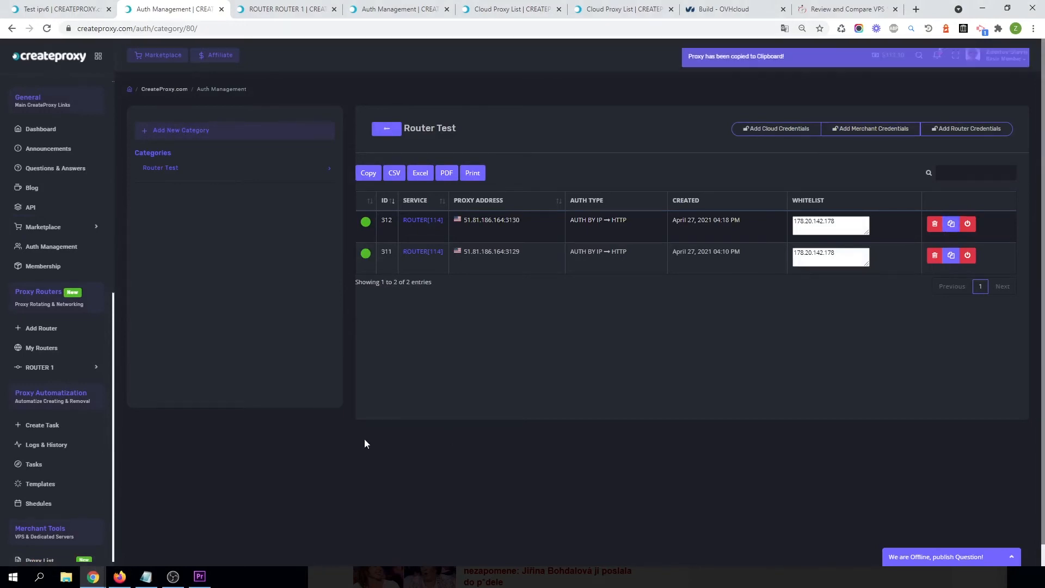
left_click(118, 579)
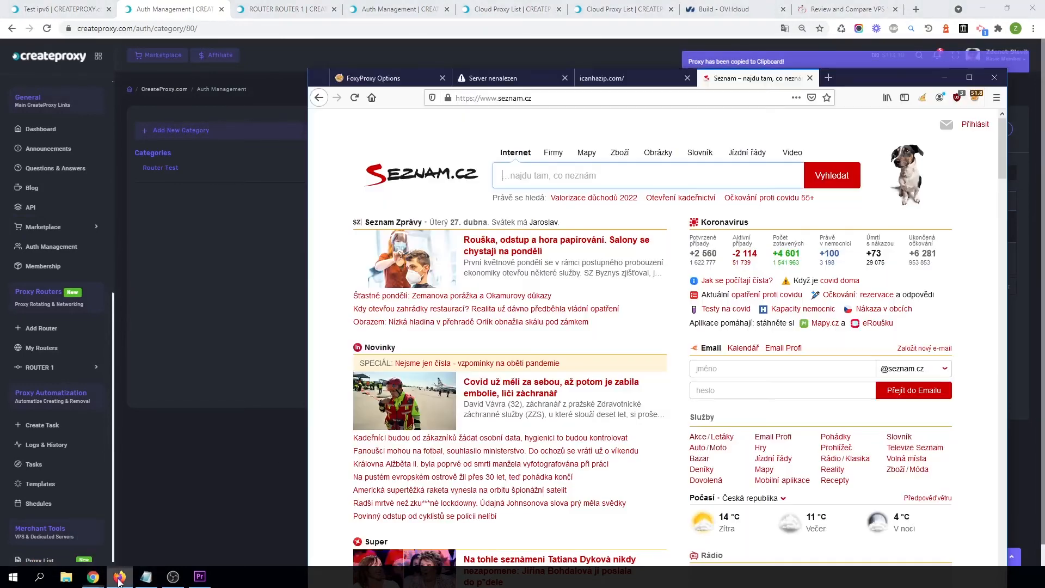
left_click(376, 78)
left_click(381, 213)
left_click(431, 233)
key("ctrl+v")
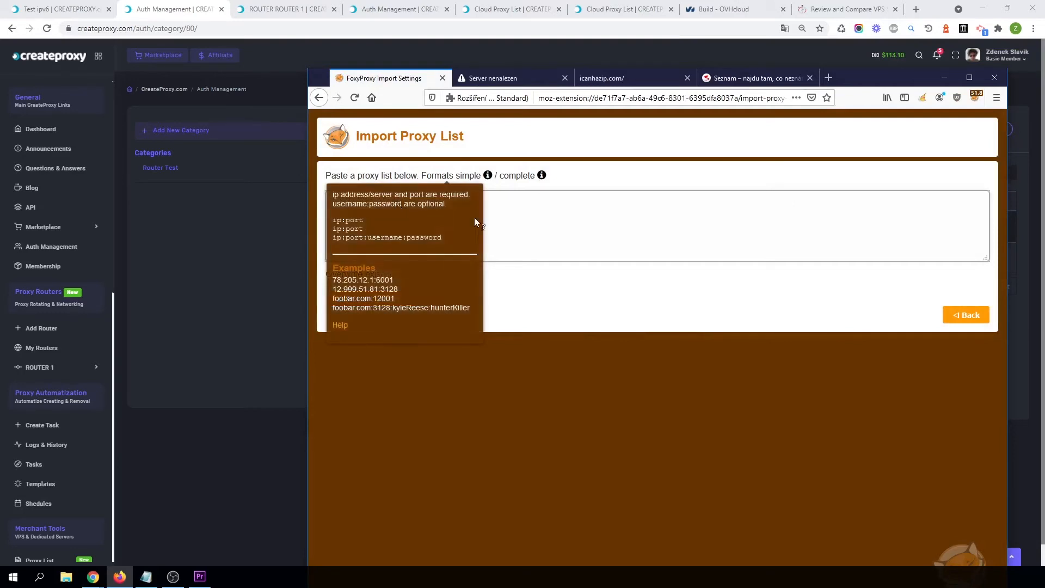
left_click(393, 298)
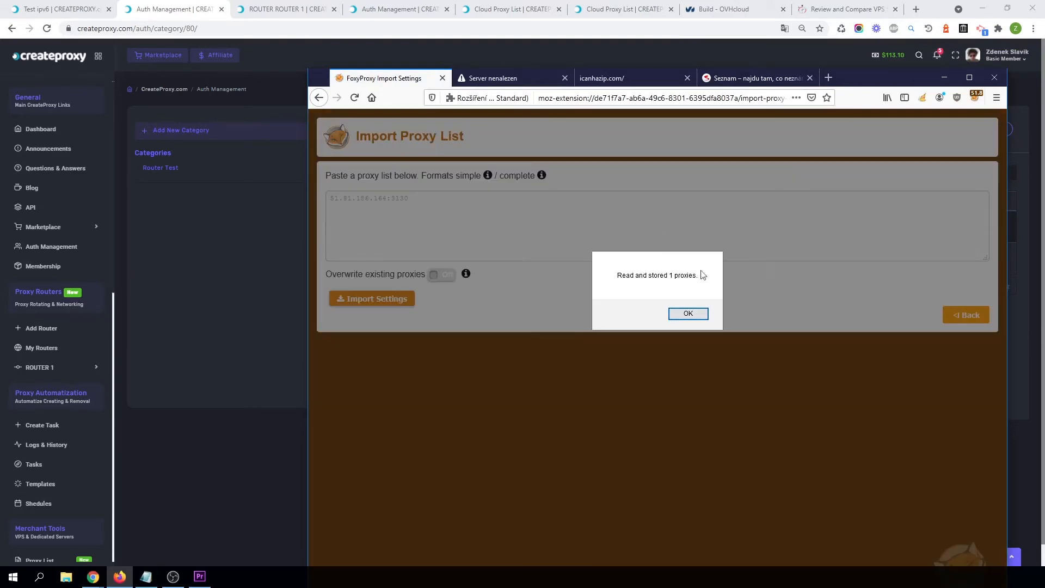
left_click(687, 312)
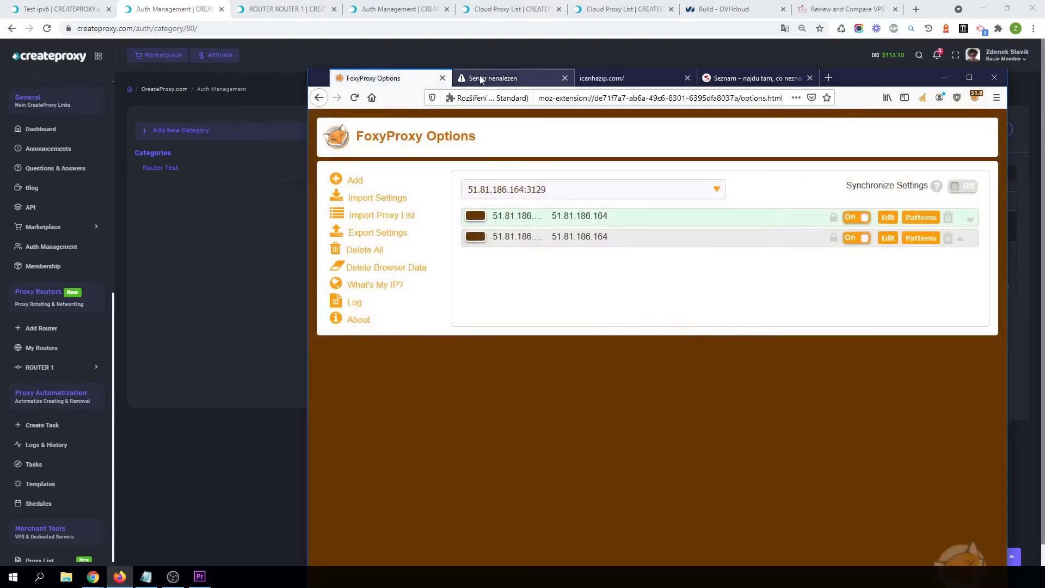
Reload ipv6.icanhazip.com in Firefox to test the IPv6 connection and reopen the FoxyProxy menu.
left_click(974, 98)
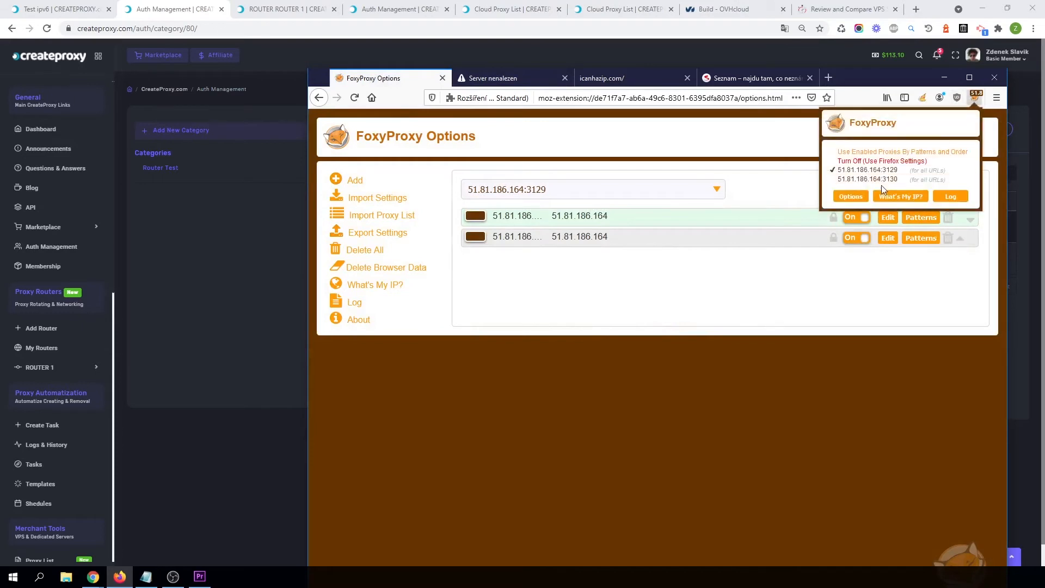
left_click(504, 80)
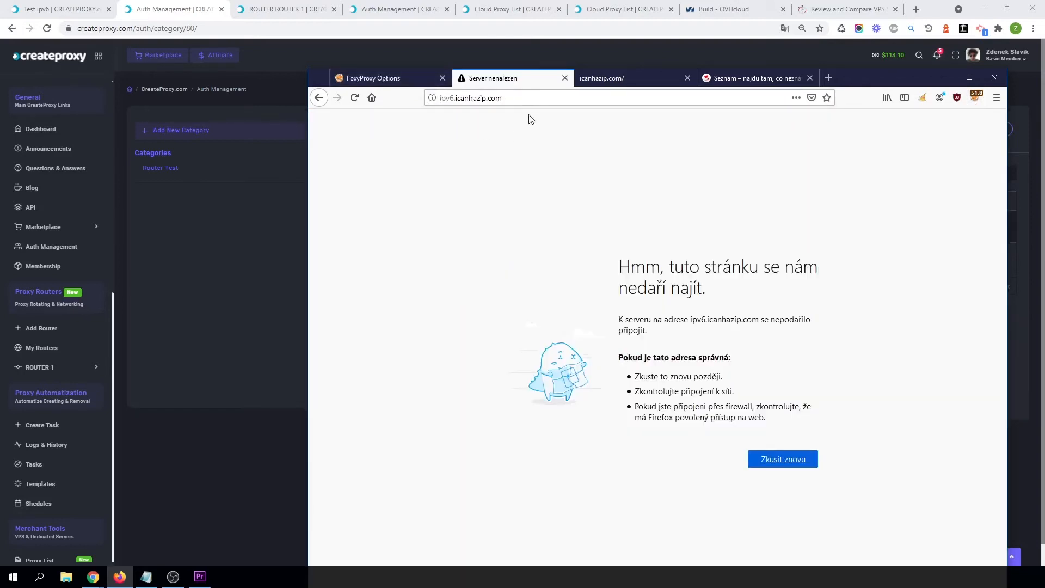
left_click(355, 98)
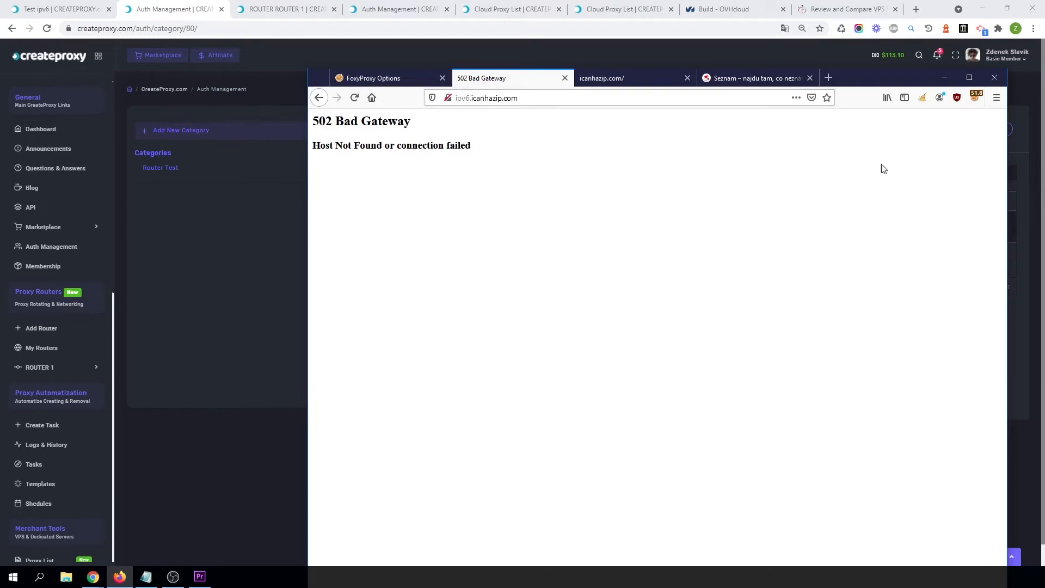
left_click(973, 98)
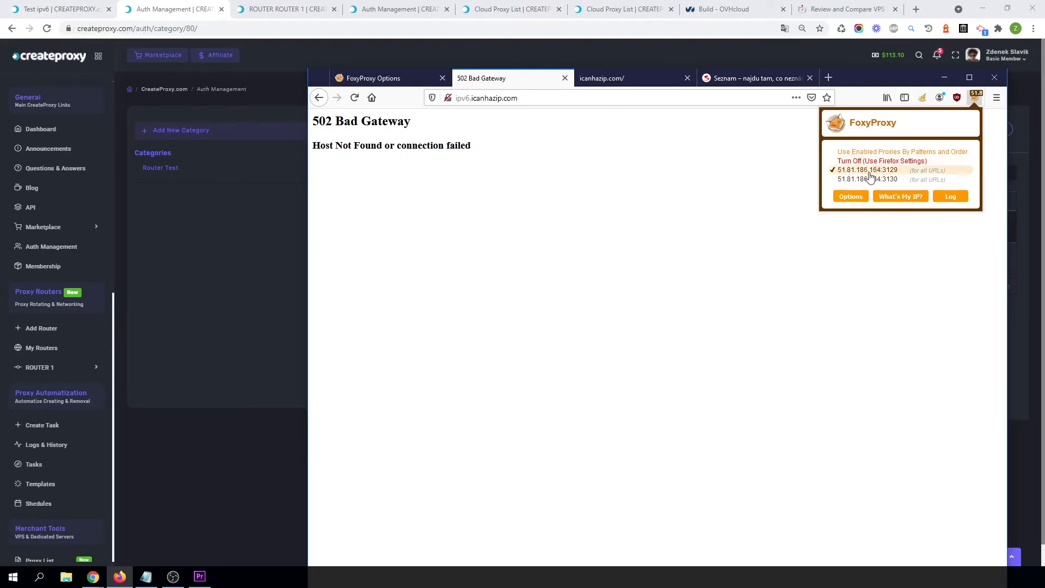
Switch FoxyProxy to the 51.81.186.164:3130 proxy and reload ipv6.icanhazip.com in Firefox.
left_click(17, 4)
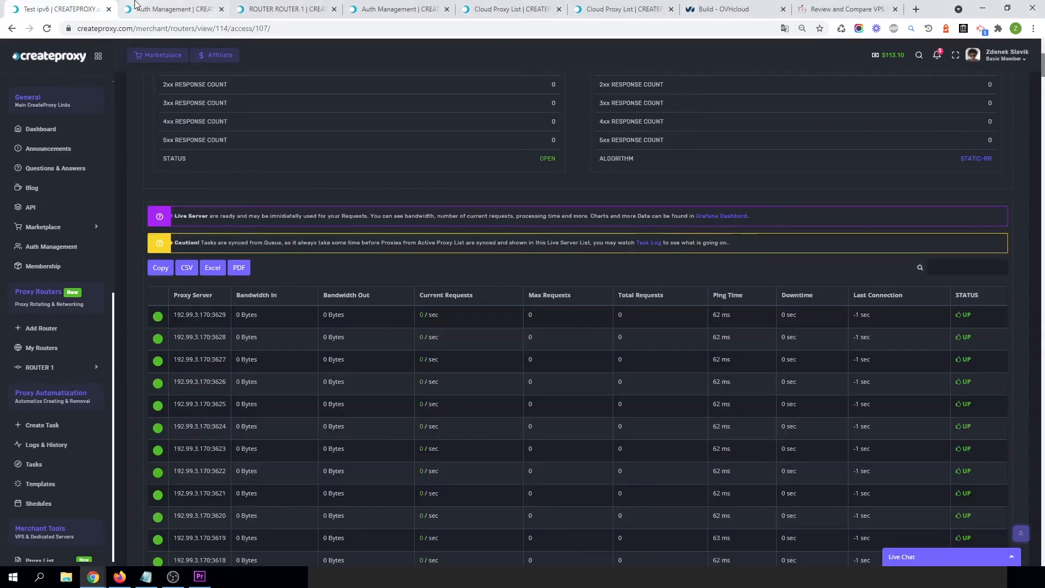
left_click(179, 5)
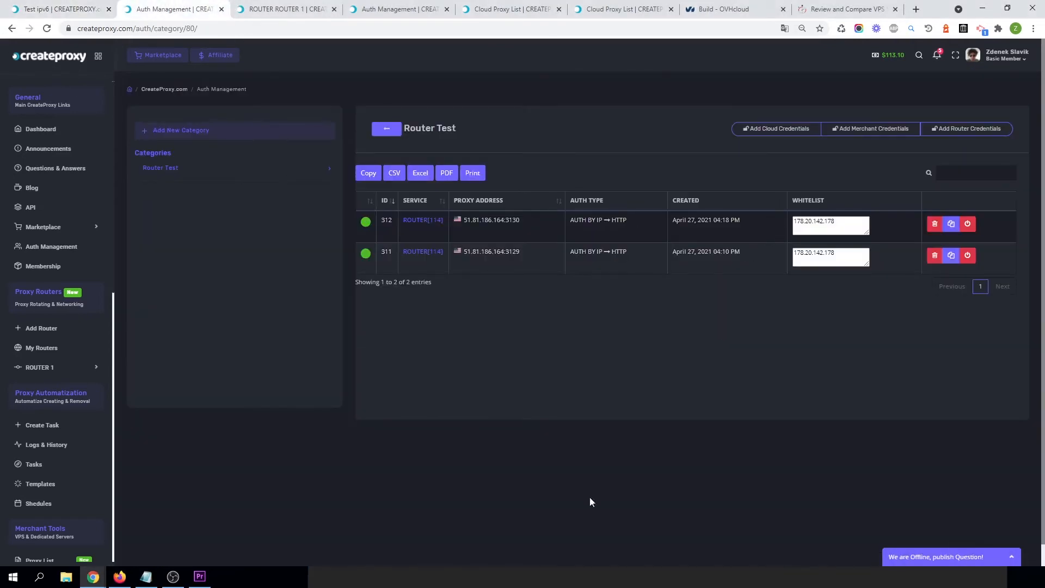
left_click(120, 577)
left_click(981, 102)
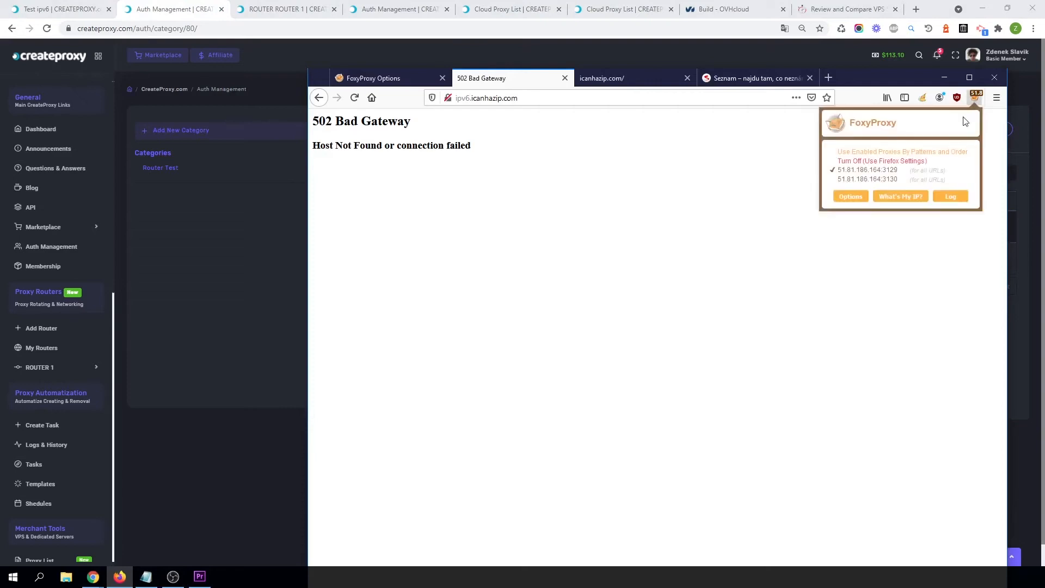
left_click(867, 180)
left_click(354, 97)
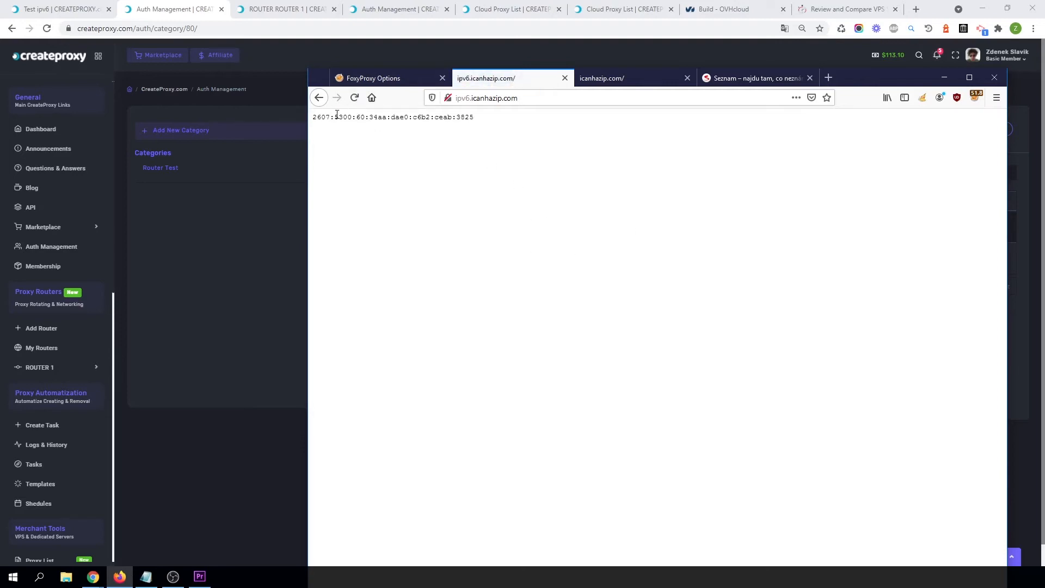
Check the Test ipv6 access point's live server list for the new request.
left_click_drag(313, 117, 475, 116)
left_click(82, 9)
scroll(471, 433, "down", 2)
scroll(471, 374, "up", 2)
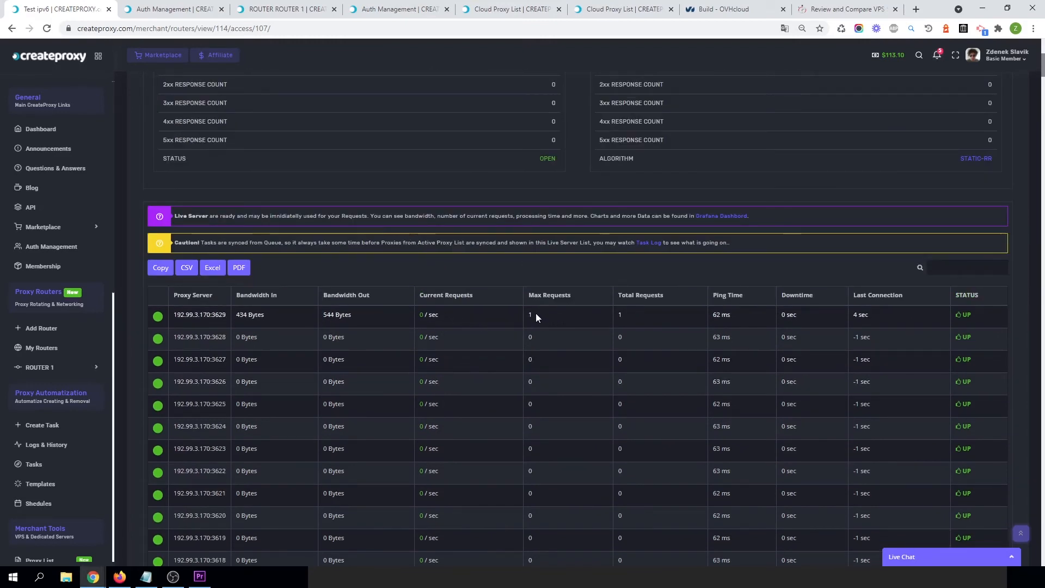
left_click_drag(536, 313, 187, 321)
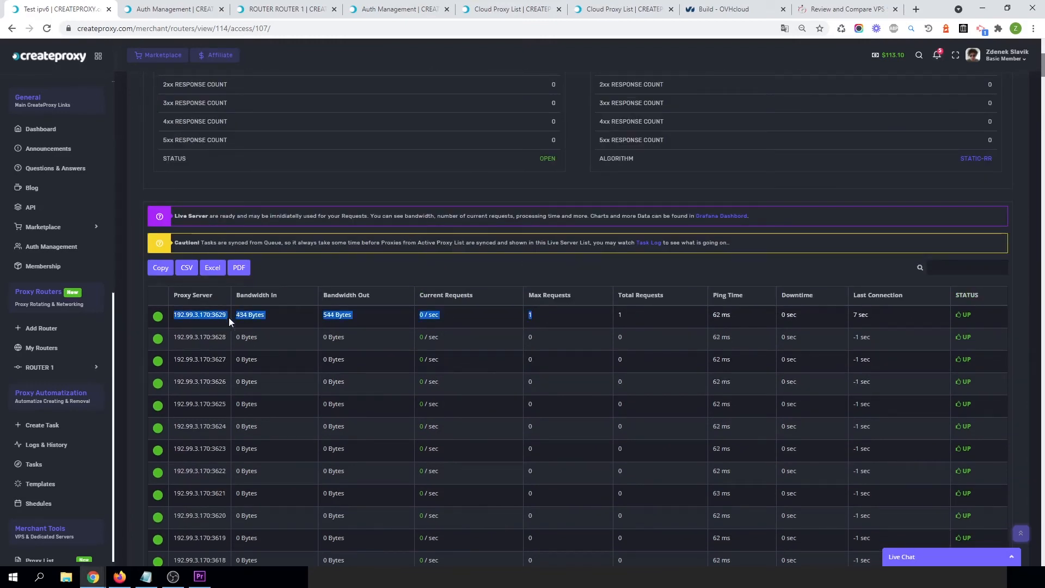
left_click(181, 324)
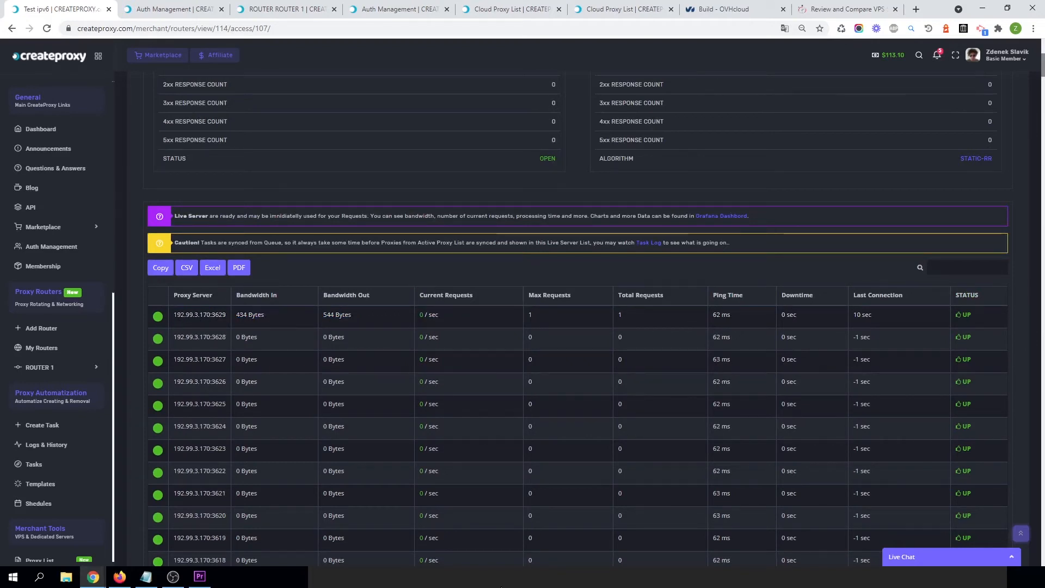
Reload ipv6.icanhazip.com several times to test the rotating IPv6 addresses.
left_click(120, 576)
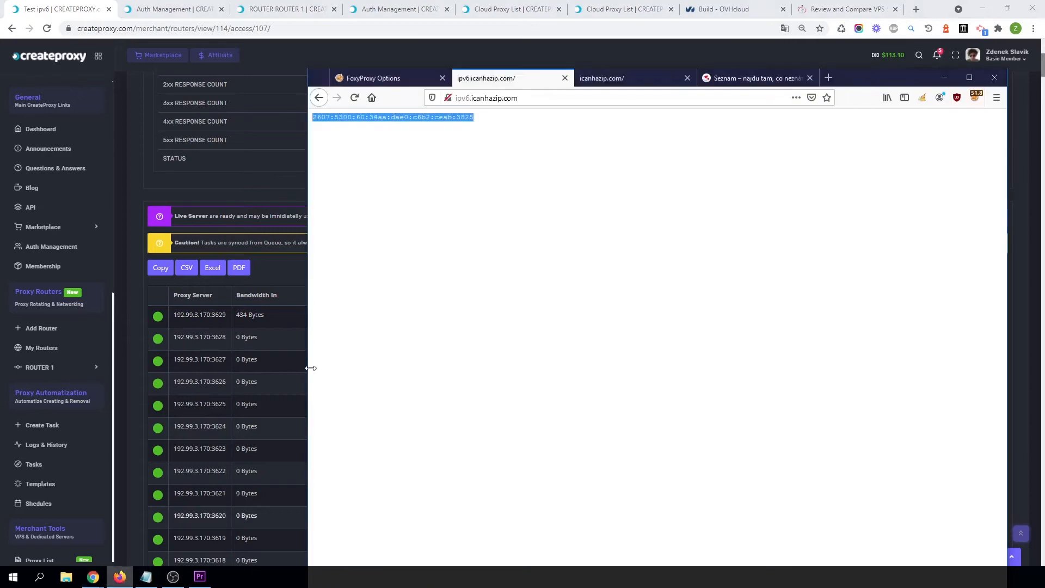
left_click(355, 98)
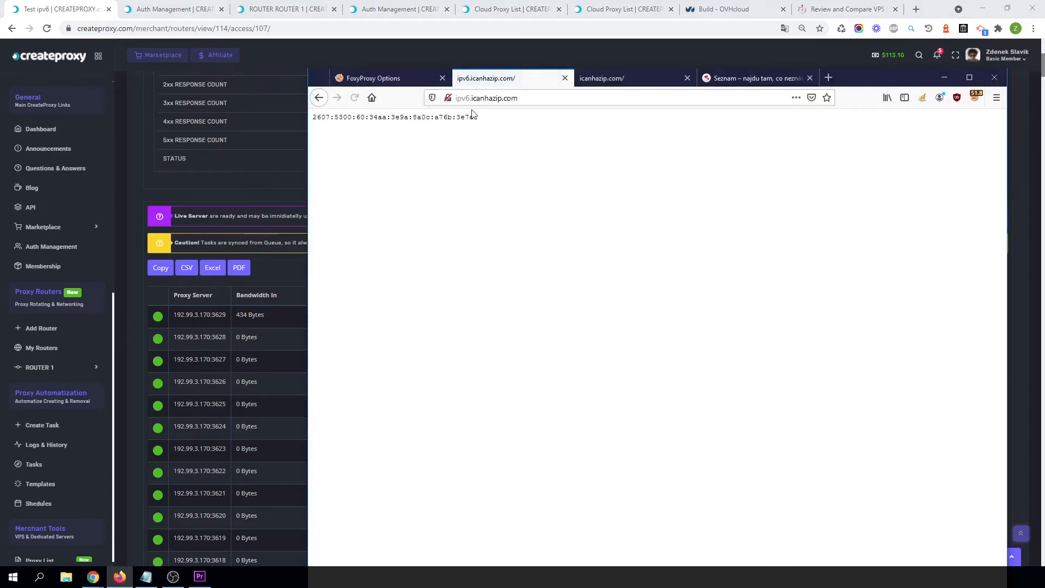
left_click_drag(484, 125, 310, 125)
left_click(468, 136)
left_click(355, 98)
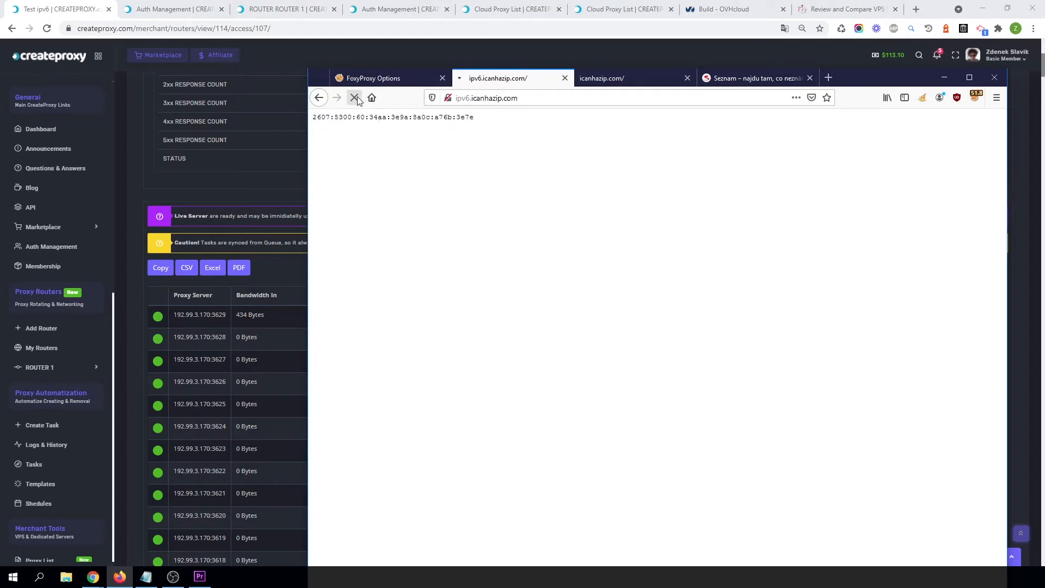
left_click(355, 97)
left_click(355, 98)
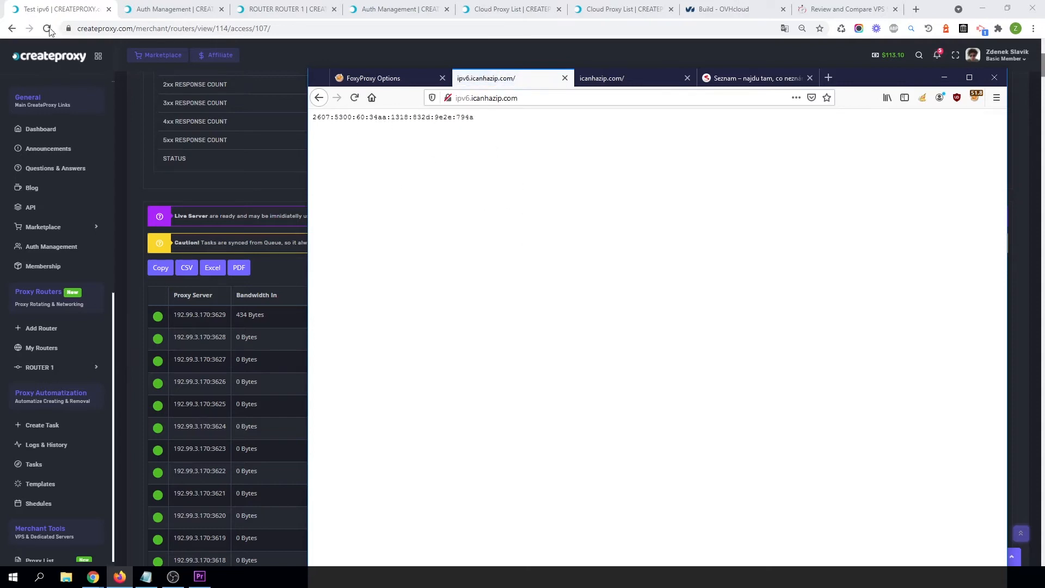
Check the live server list again for requests on further proxies.
left_click(244, 201)
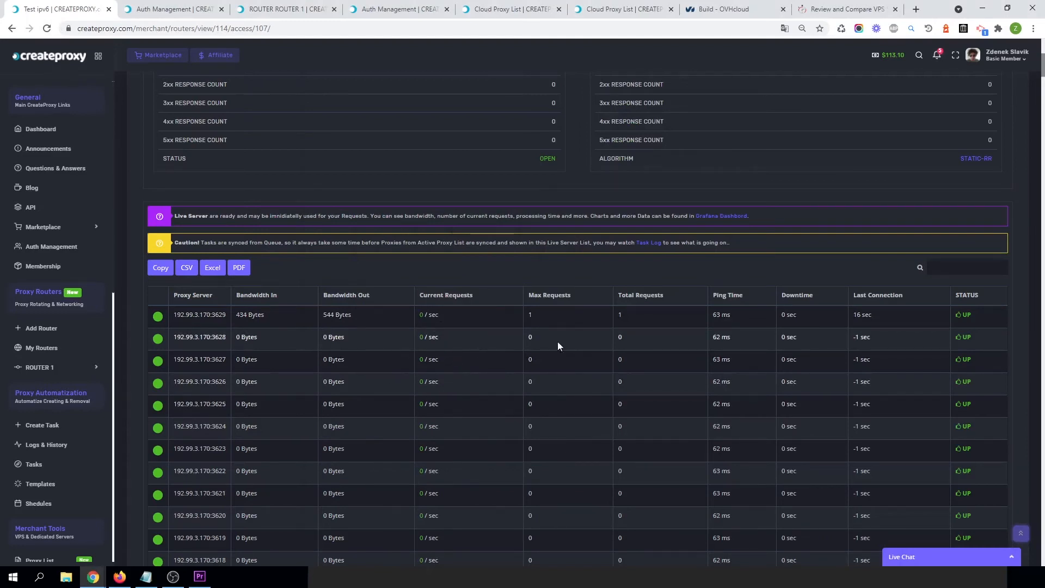
left_click_drag(535, 407, 217, 413)
left_click(216, 412)
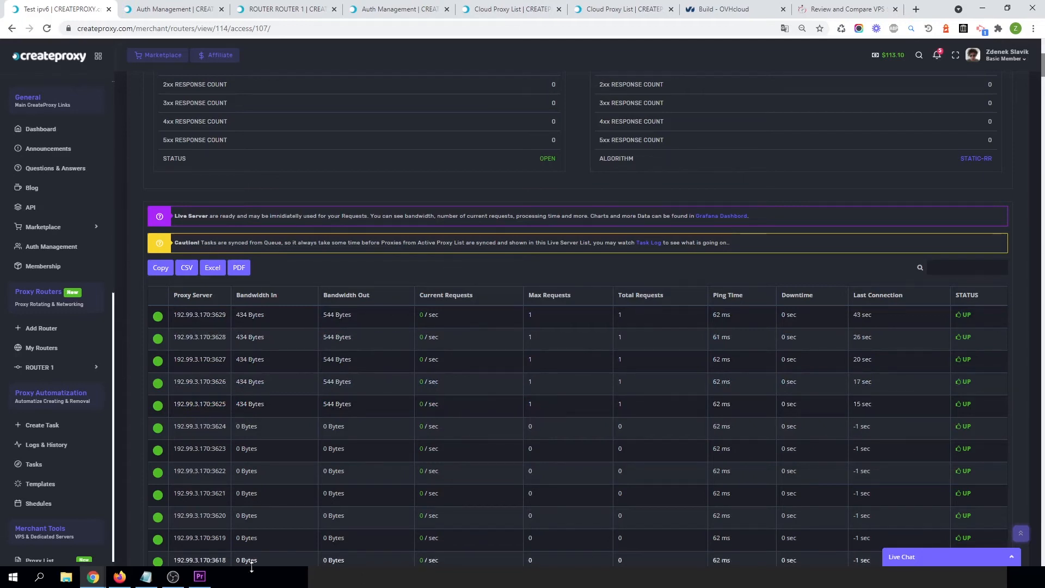
Open seznam.cz in Firefox through the IPv6 proxy.
left_click(120, 577)
left_click(557, 104)
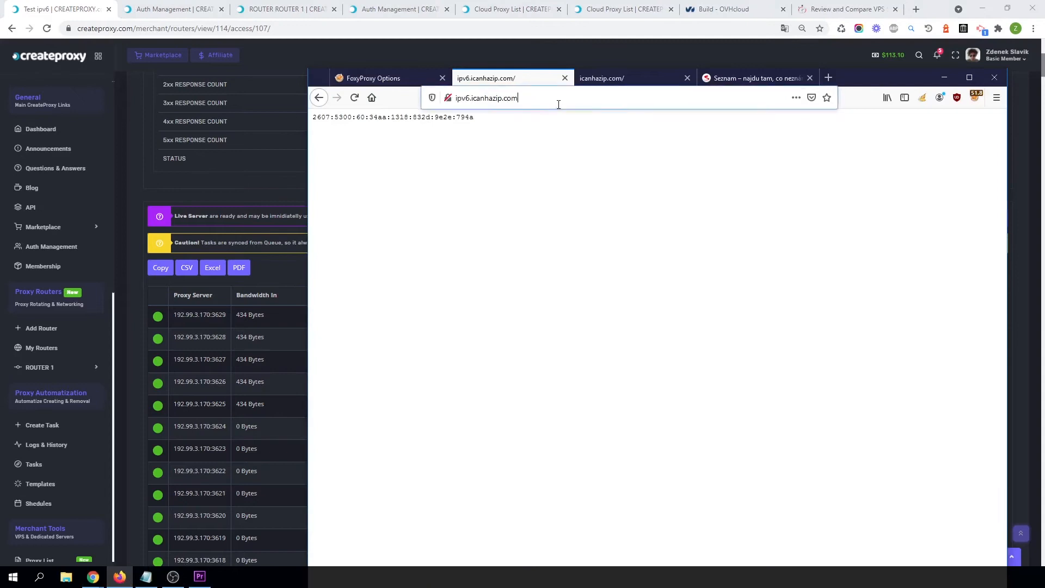
type("seznam.cz/")
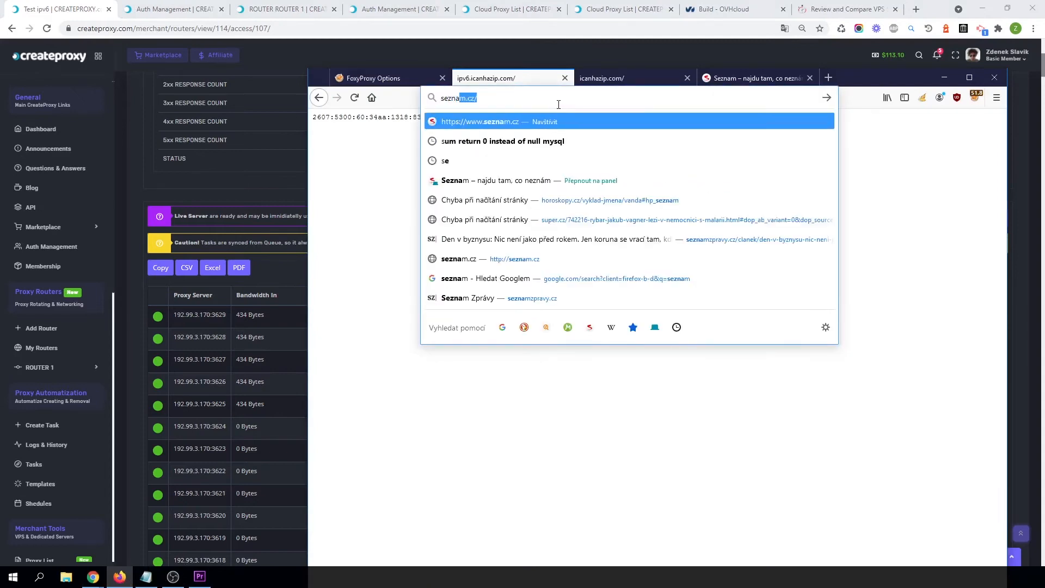
key("Return")
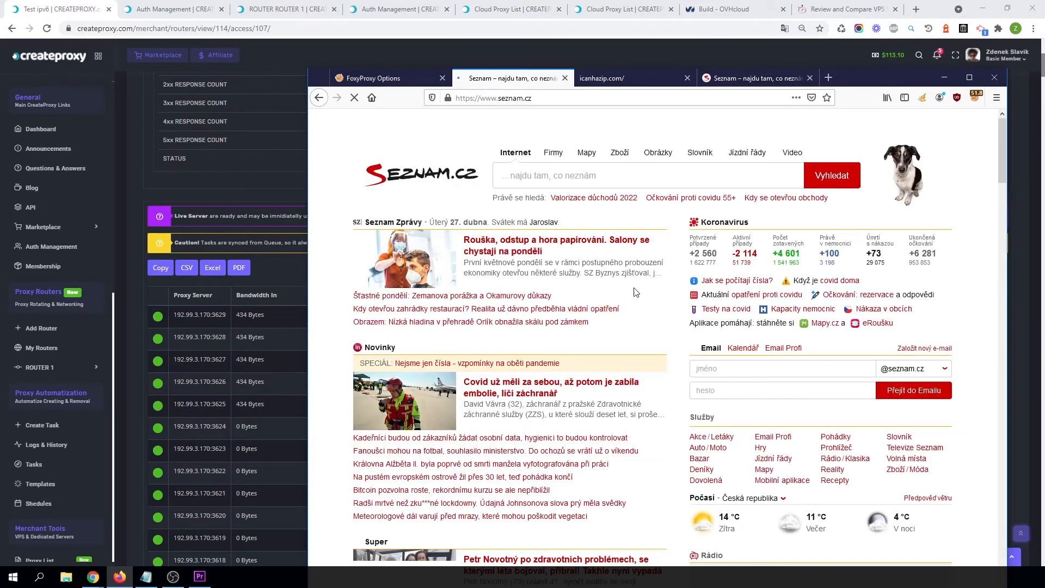
Scroll through the live server list to review per-proxy bandwidth and request counts.
left_click(44, 7)
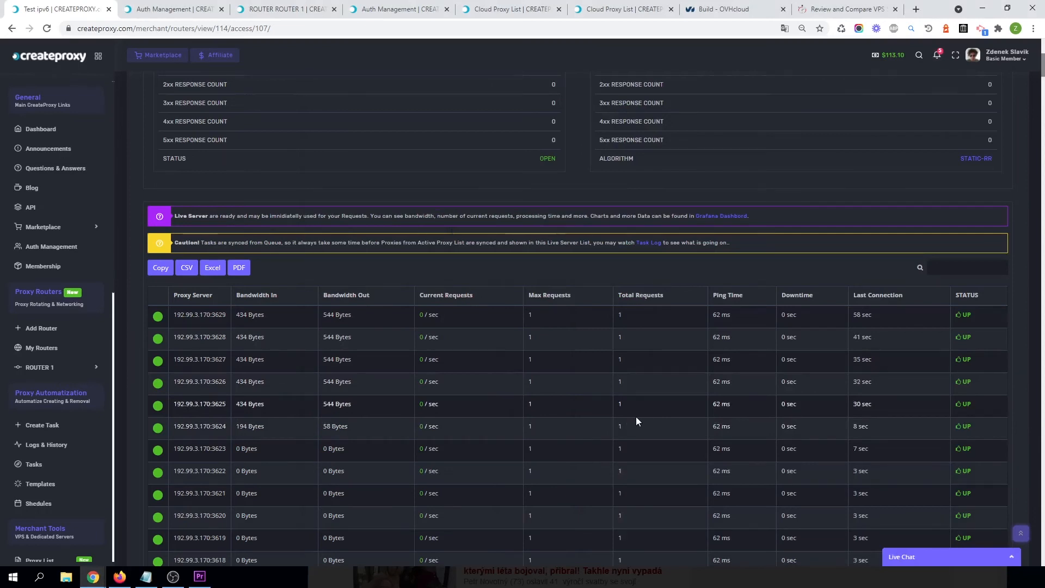
scroll(636, 419, "down", 7)
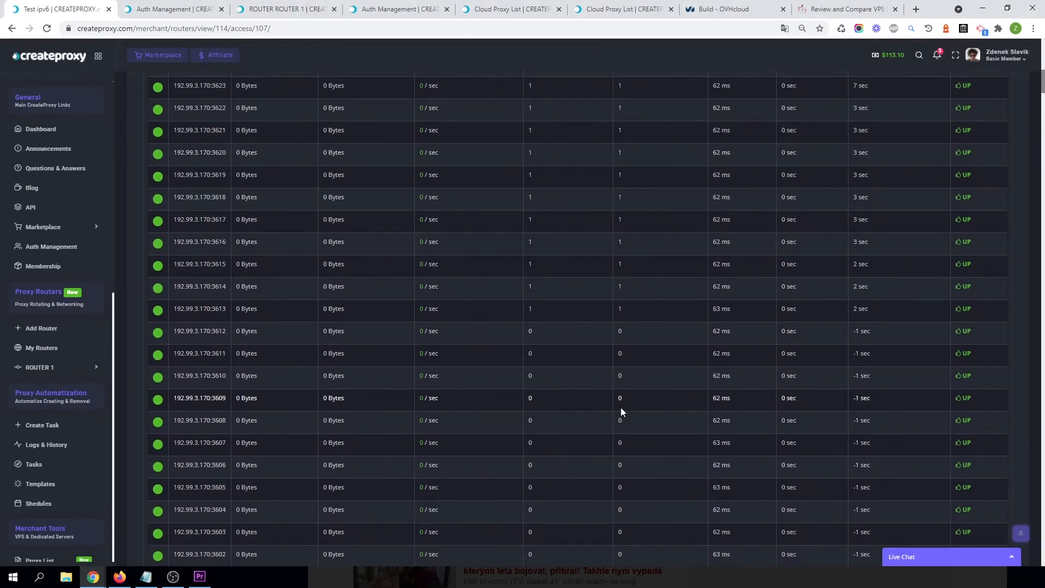
scroll(620, 407, "up", 1)
scroll(557, 460, "up", 2)
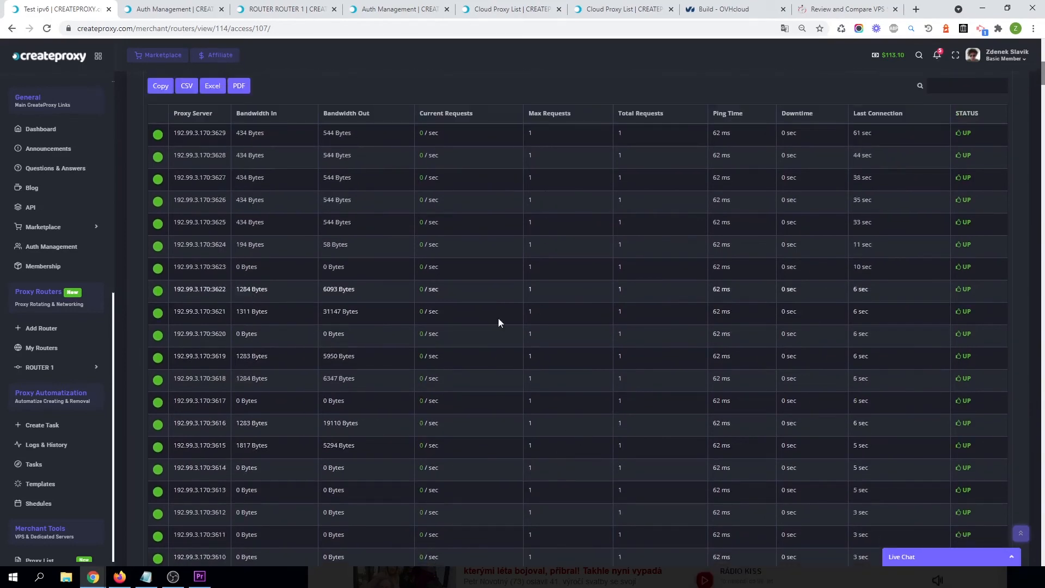
scroll(547, 470, "down", 2)
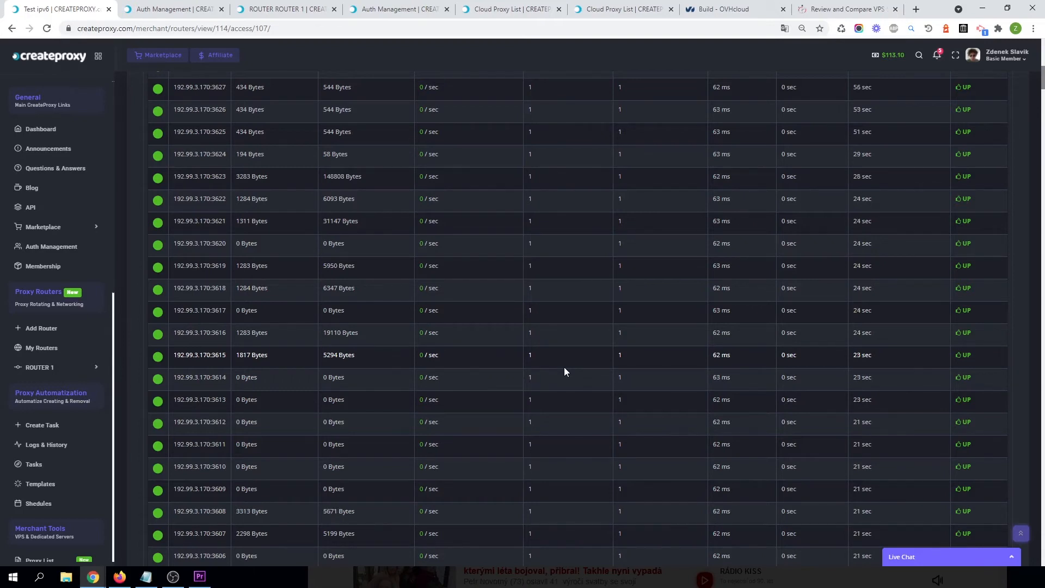
scroll(550, 377, "down", 8)
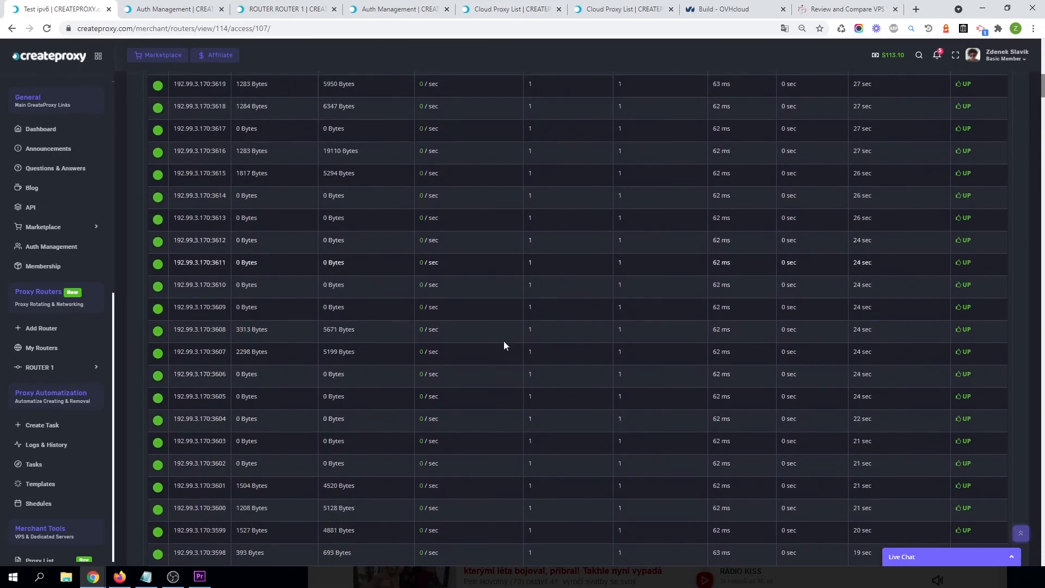
scroll(487, 471, "up", 13)
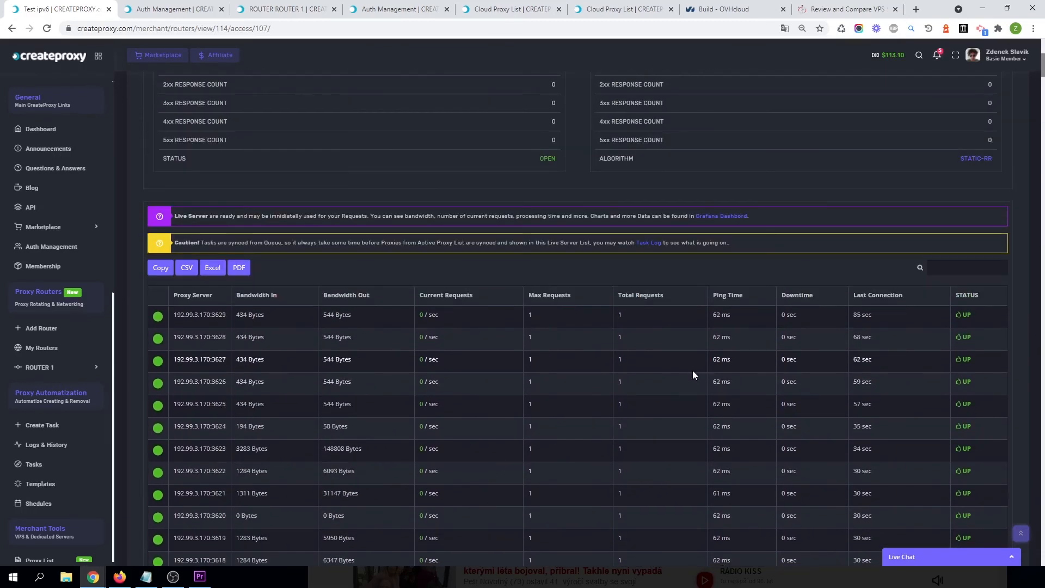
scroll(528, 354, "down", 20)
scroll(580, 372, "up", 20)
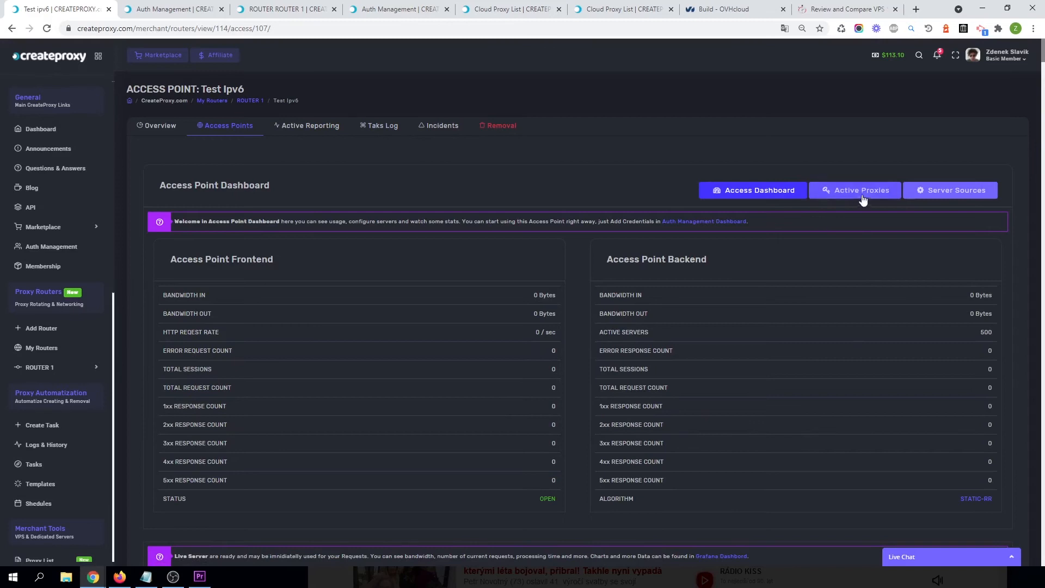
Disable the PROXY US #1 merchant server source of the Test access point and check its live server list.
left_click(961, 196)
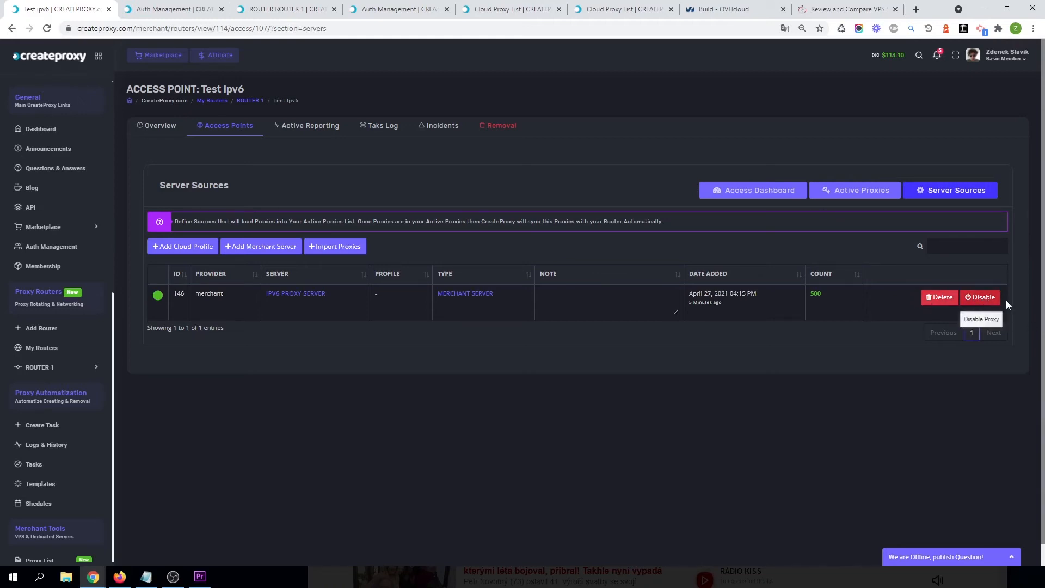
left_click(236, 133)
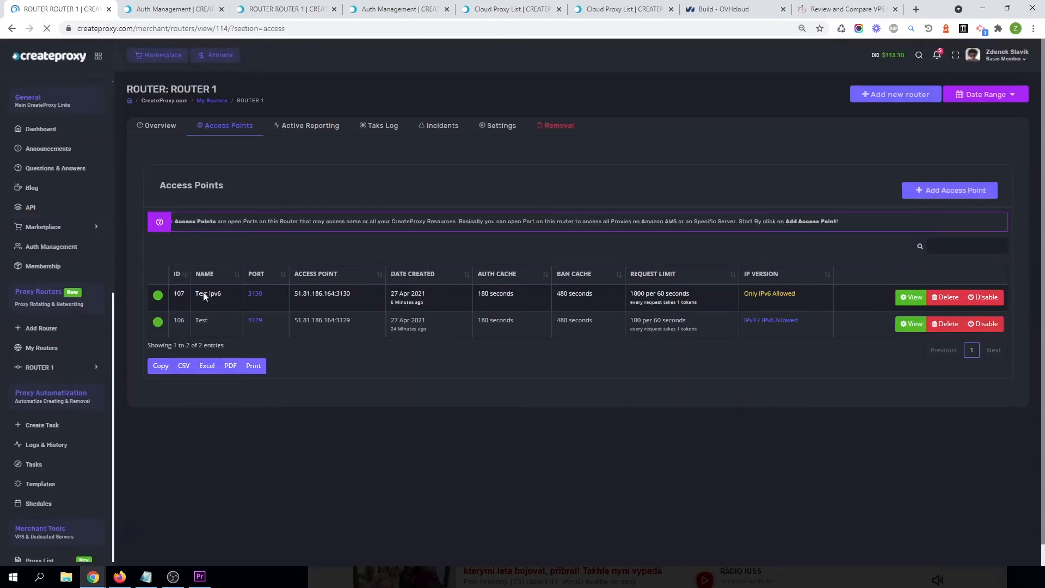
left_click(911, 324)
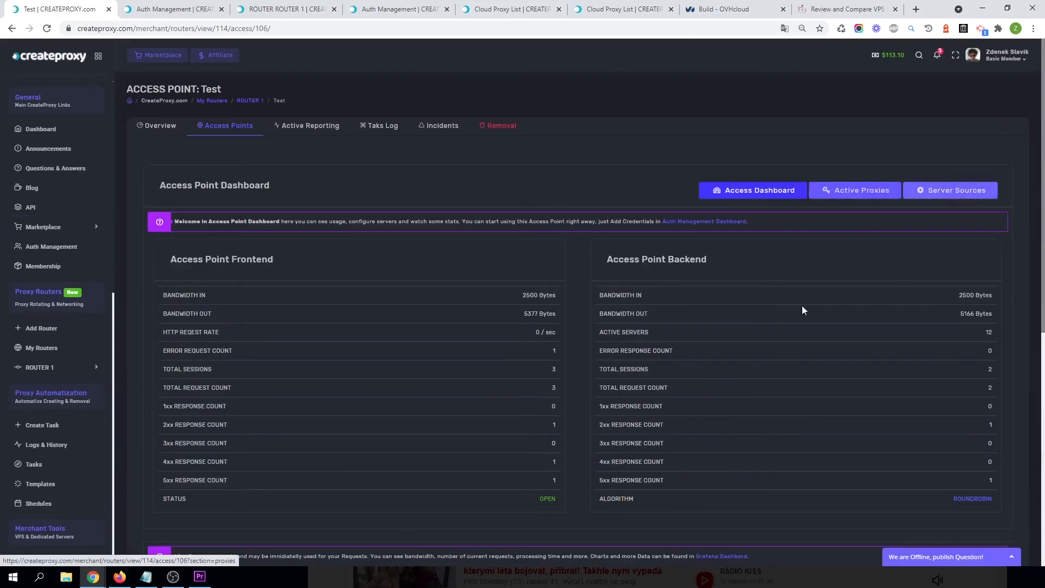
left_click(971, 195)
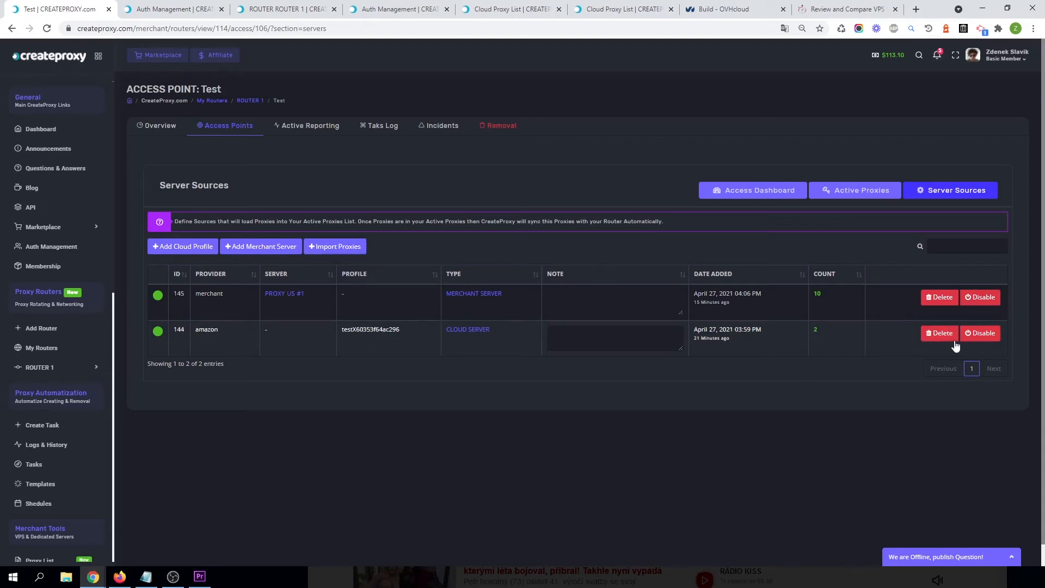
left_click(980, 298)
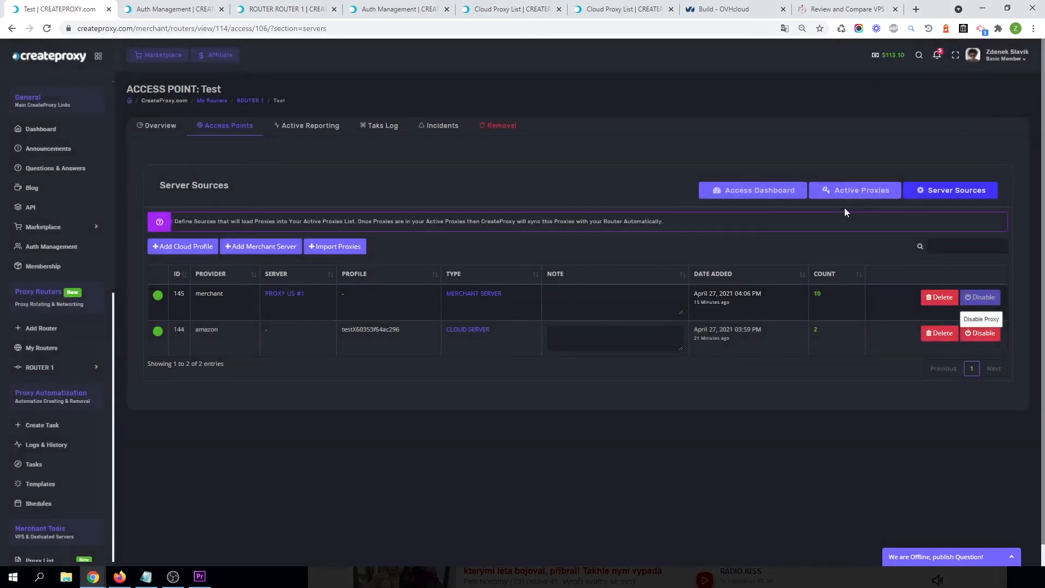
left_click(750, 191)
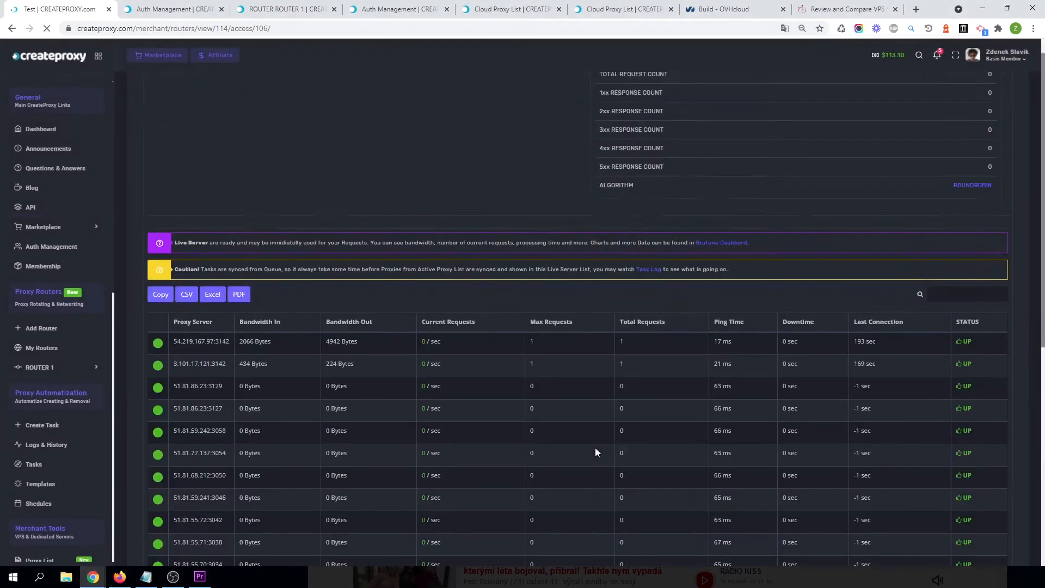
scroll(596, 449, "down", 3)
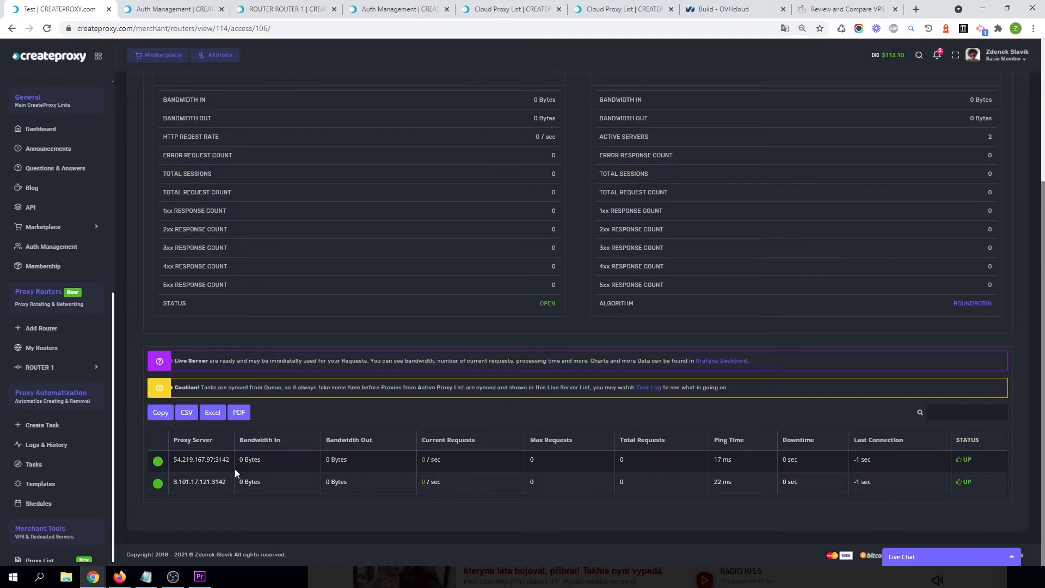
Open the icanhazip.com tab in Firefox and reload it several times to test the Test access point's rotating IPs.
left_click(119, 576)
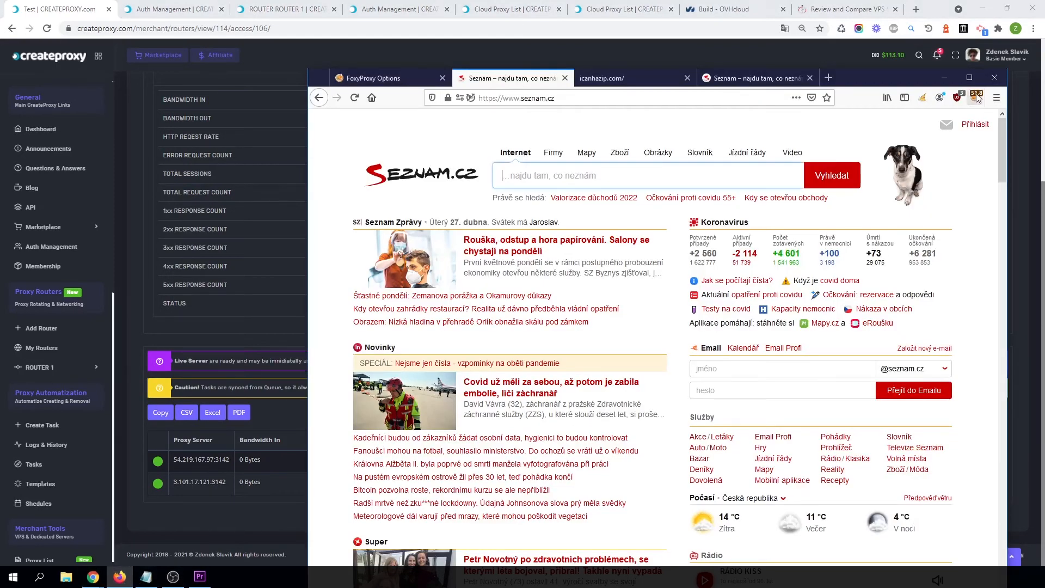
left_click(976, 102)
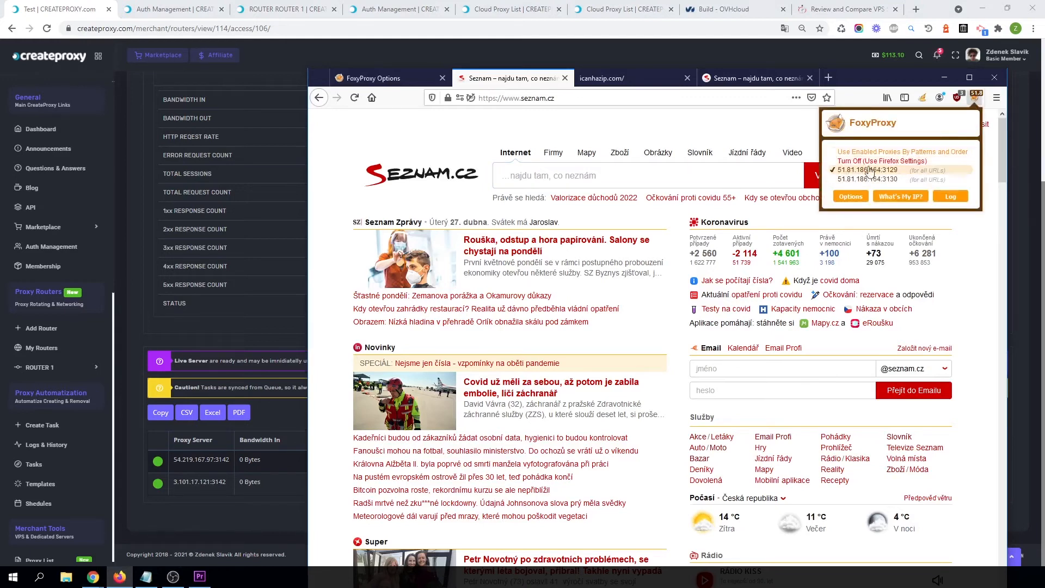
left_click(631, 138)
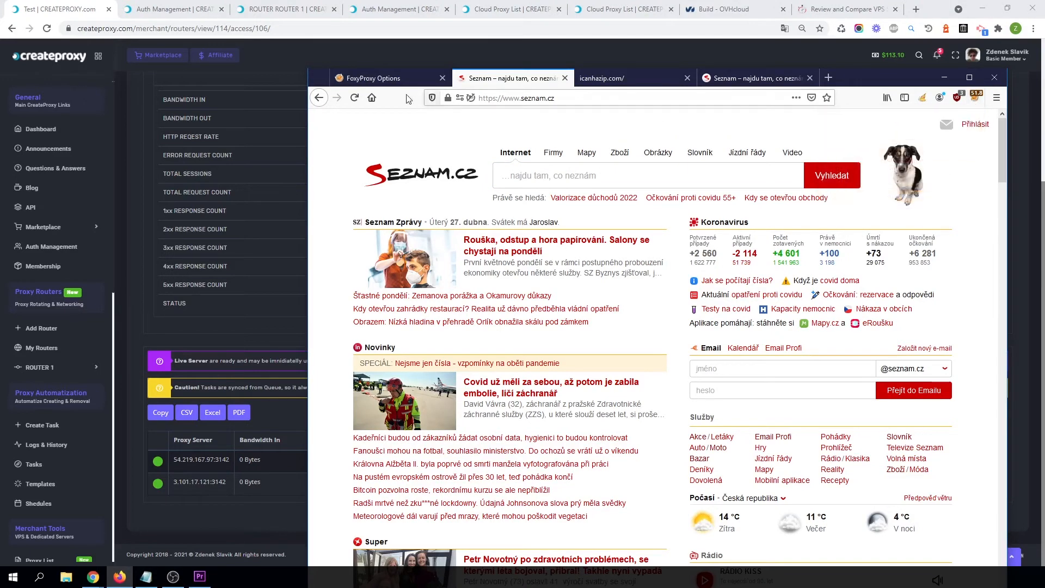
left_click(610, 77)
left_click(355, 98)
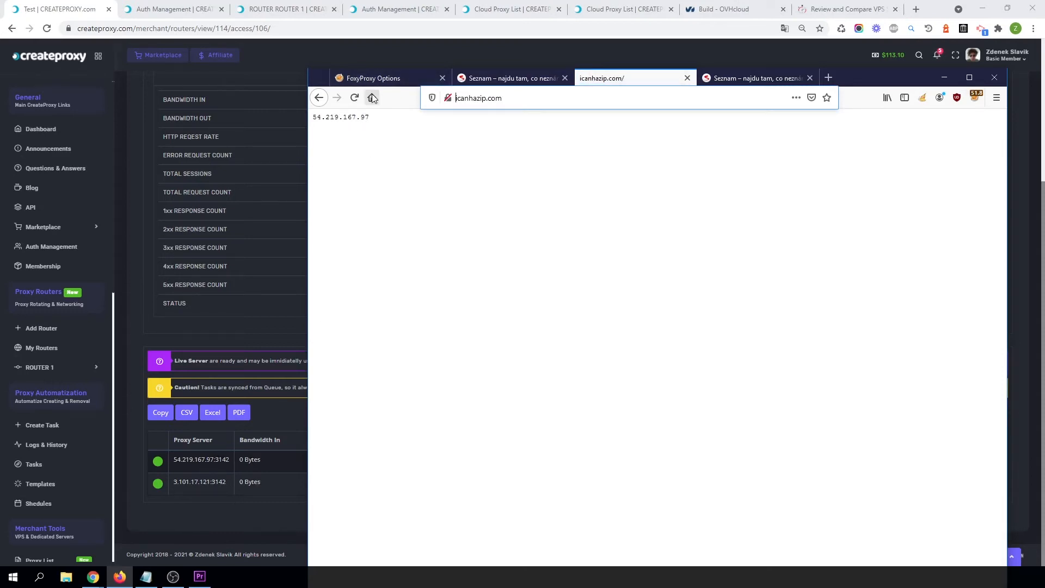
left_click(356, 99)
left_click(354, 98)
left_click(356, 99)
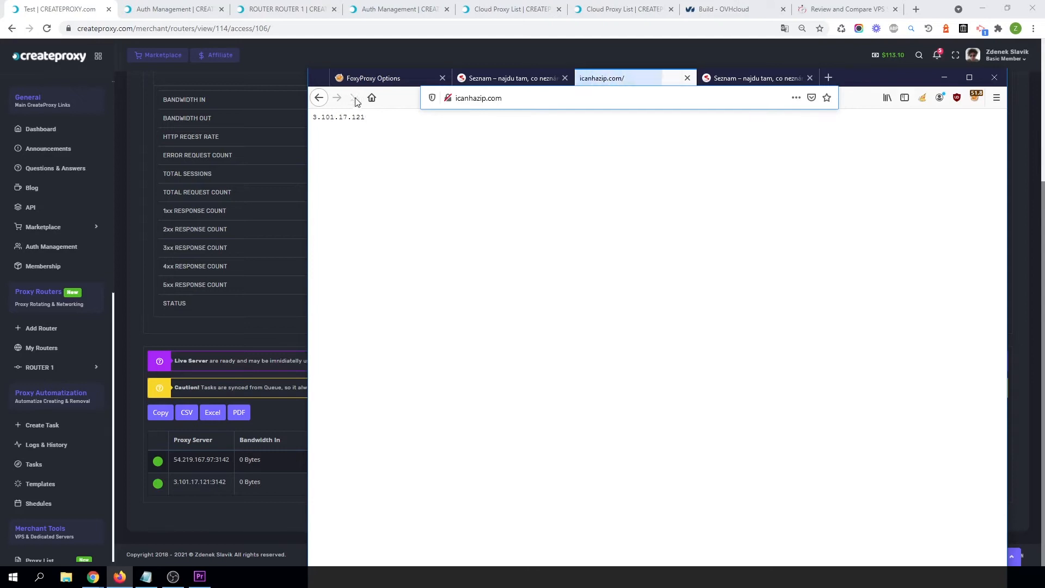
Reload the icanhazip.com page twice more to check the rotating IP, then return to the browser with the dashboard.
left_click(354, 98)
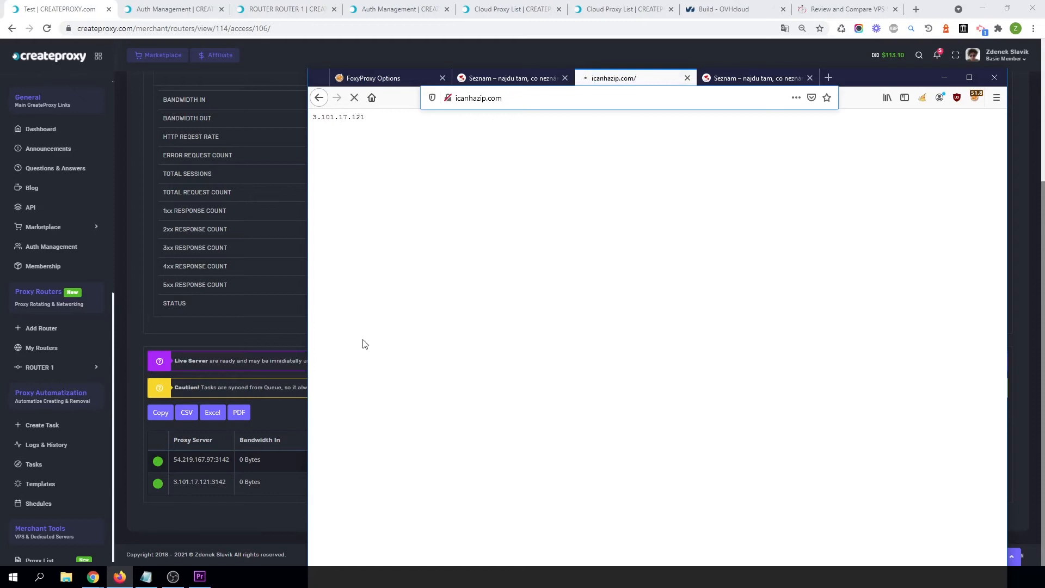
left_click(355, 99)
left_click(216, 340)
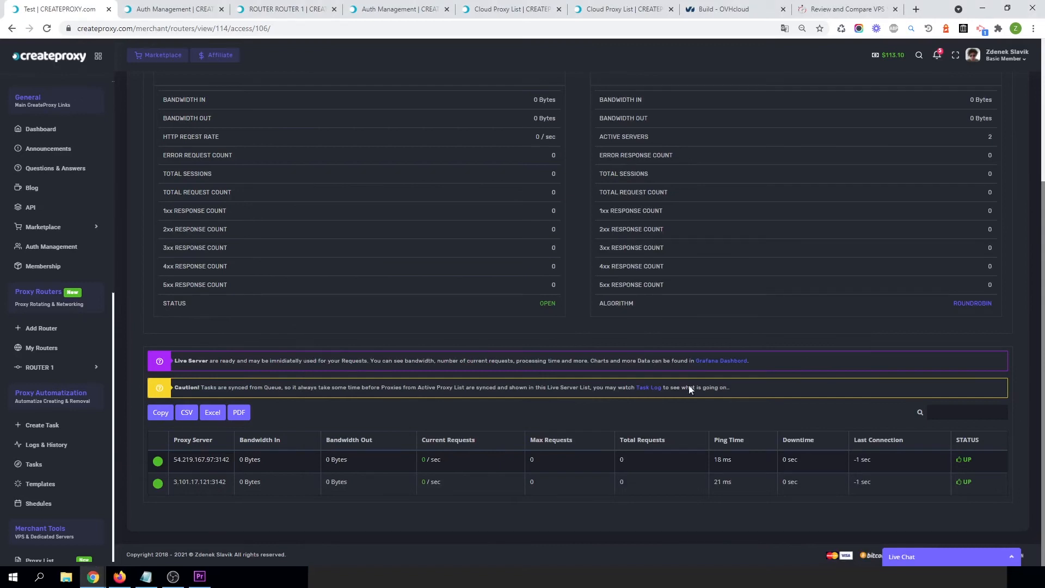
Scroll through the Test access point dashboard and live server list to review bandwidth and request counts.
scroll(501, 355, "up", 4)
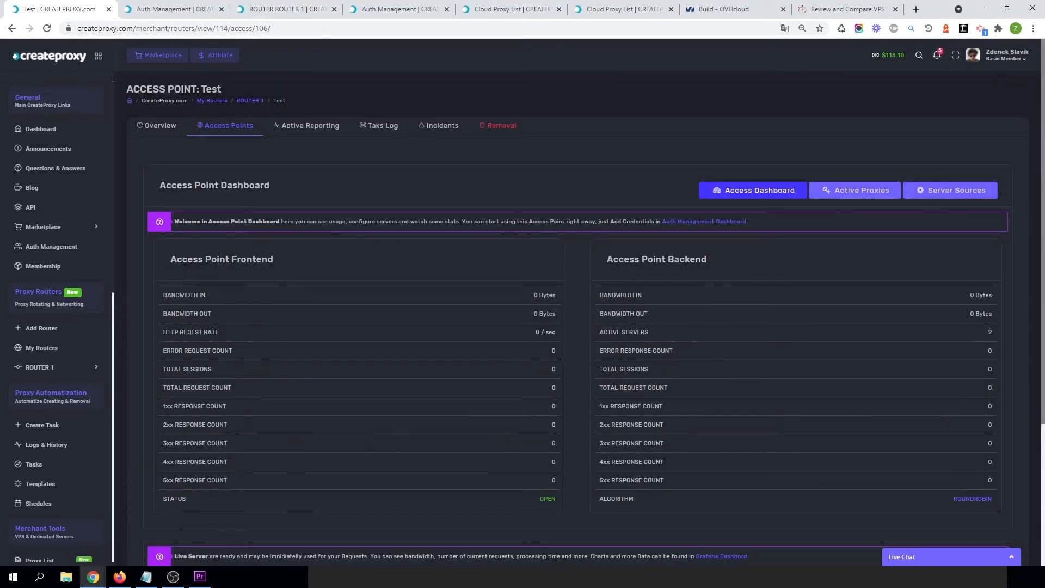
scroll(59, 473, "down", 5)
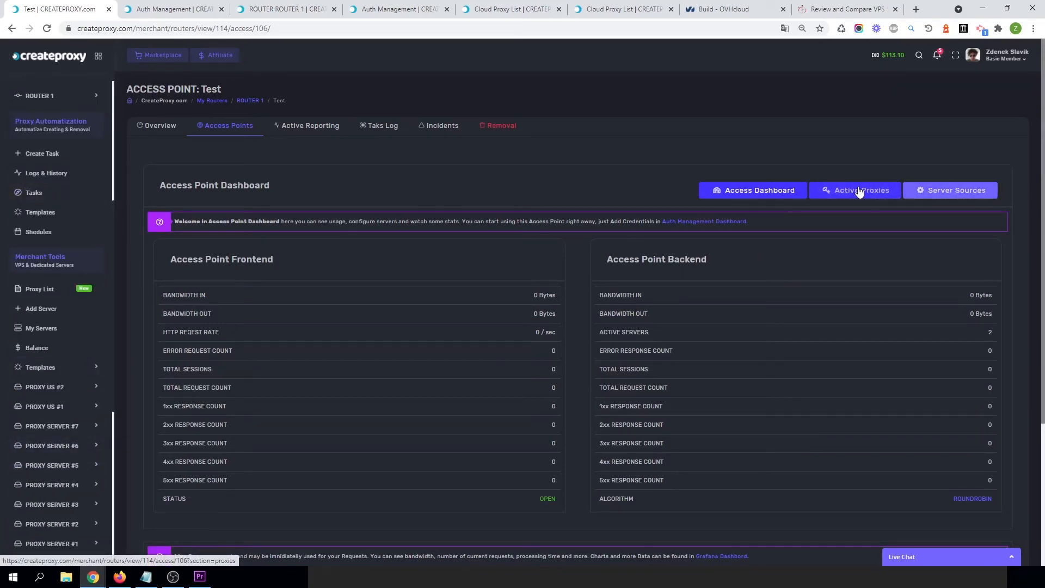
left_click(838, 192)
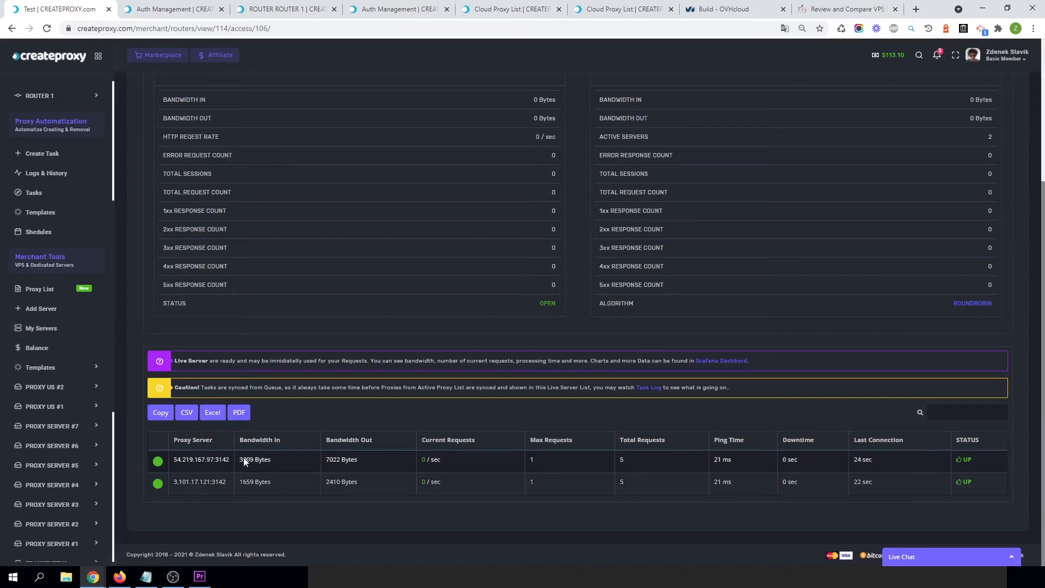
scroll(479, 158, "up", 4)
scroll(327, 450, "down", 2)
scroll(327, 451, "down", 2)
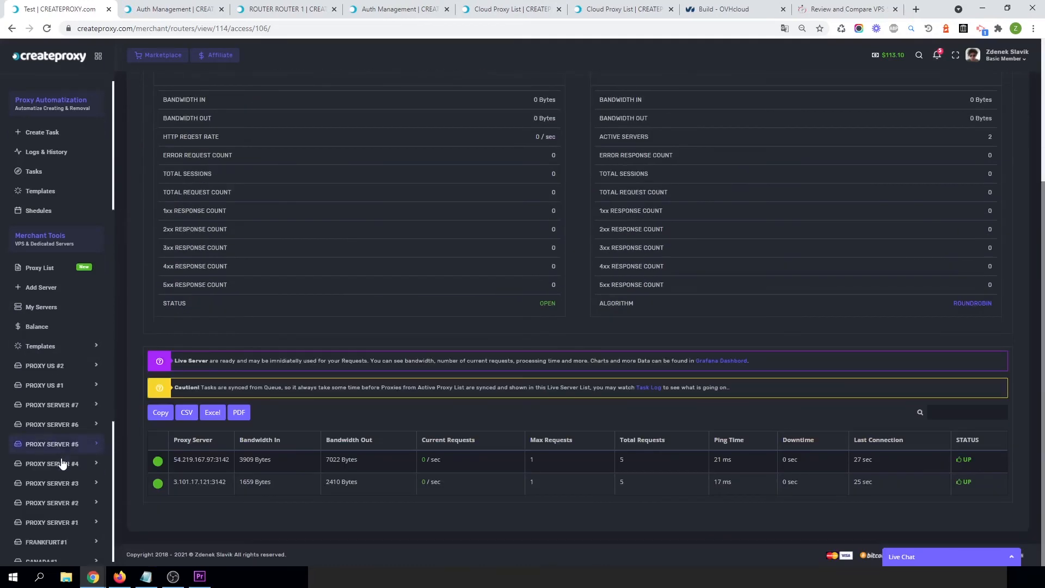
scroll(59, 460, "down", 6)
scroll(68, 333, "up", 6)
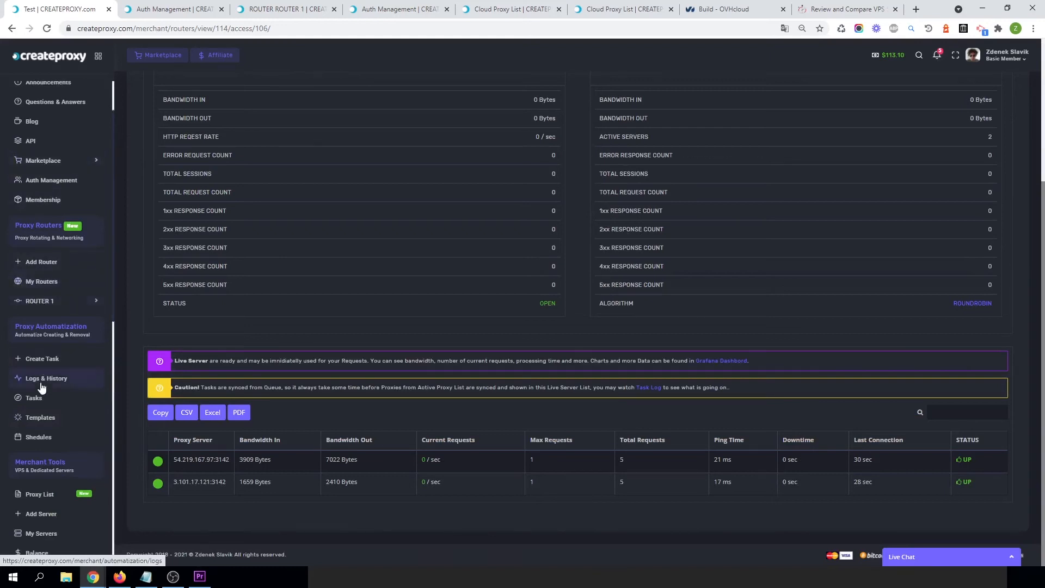
scroll(47, 327, "up", 2)
scroll(47, 294, "down", 5)
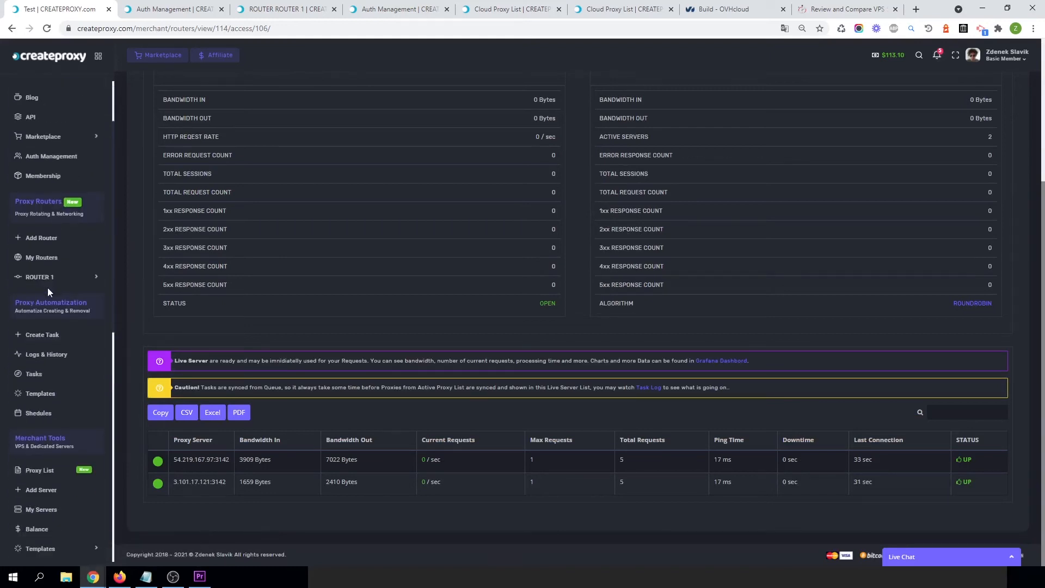
scroll(48, 292, "down", 3)
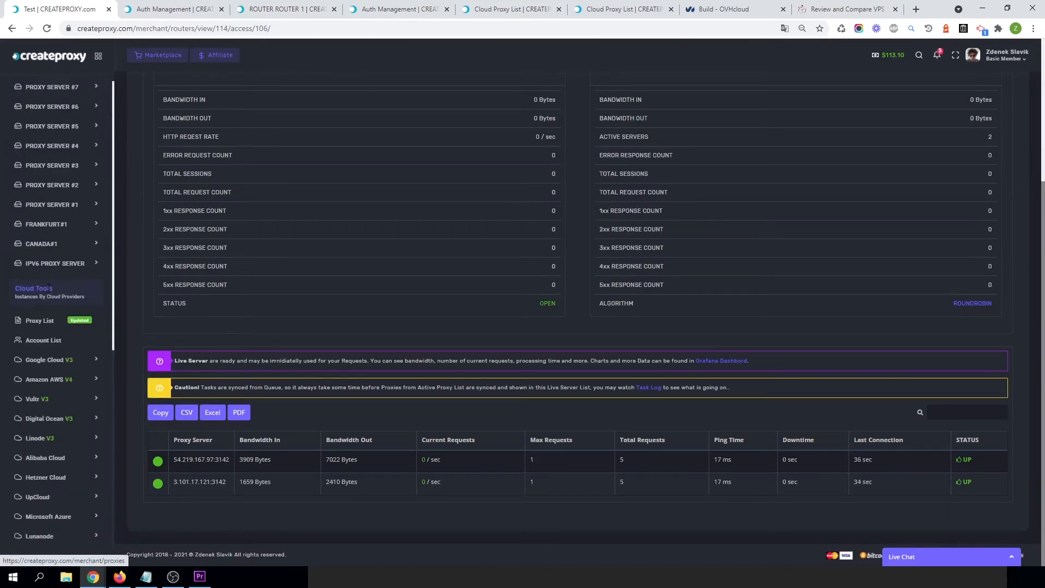
scroll(48, 340, "up", 5)
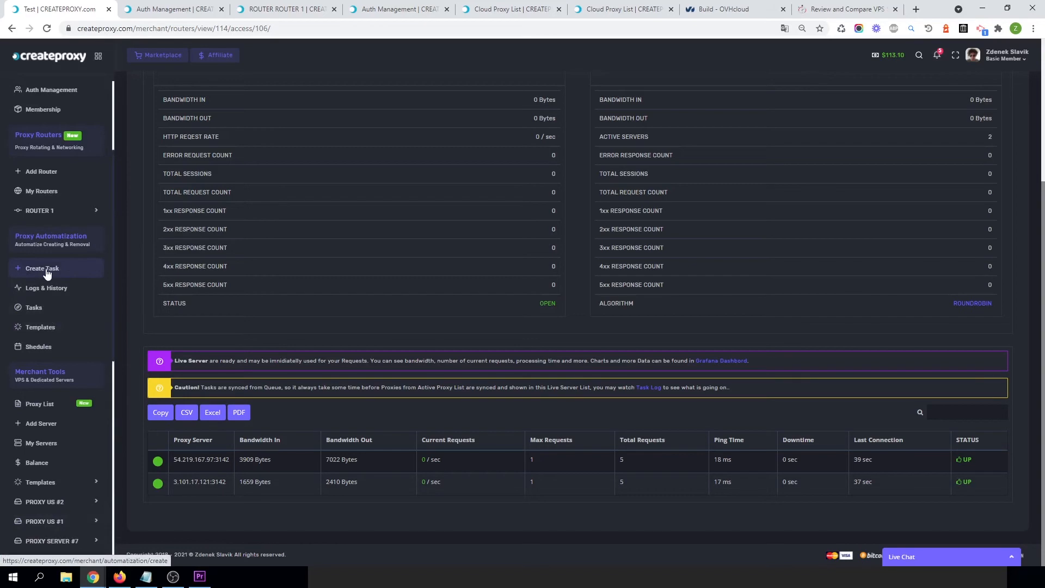
scroll(41, 382, "down", 8)
Open the Amazon AWS Add Proxies form and select the testX AWS account.
left_click(50, 378)
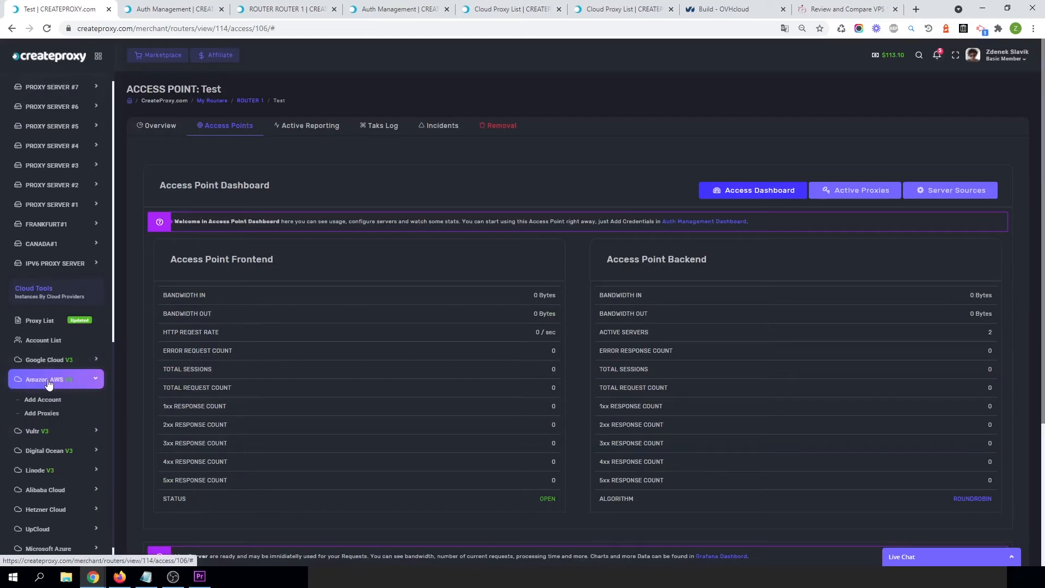
left_click(42, 415)
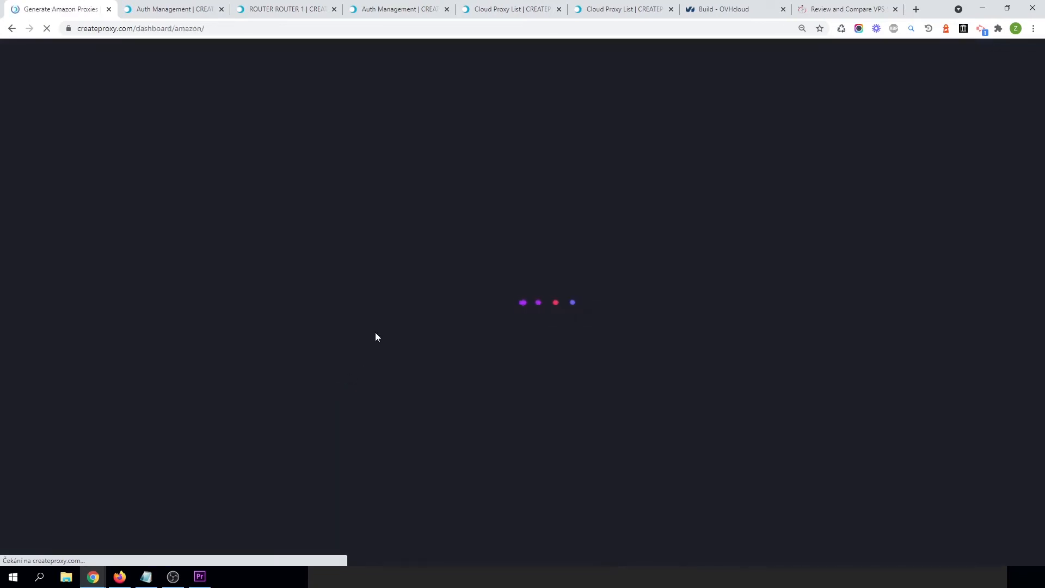
left_click(196, 150)
left_click(197, 162)
left_click(187, 187)
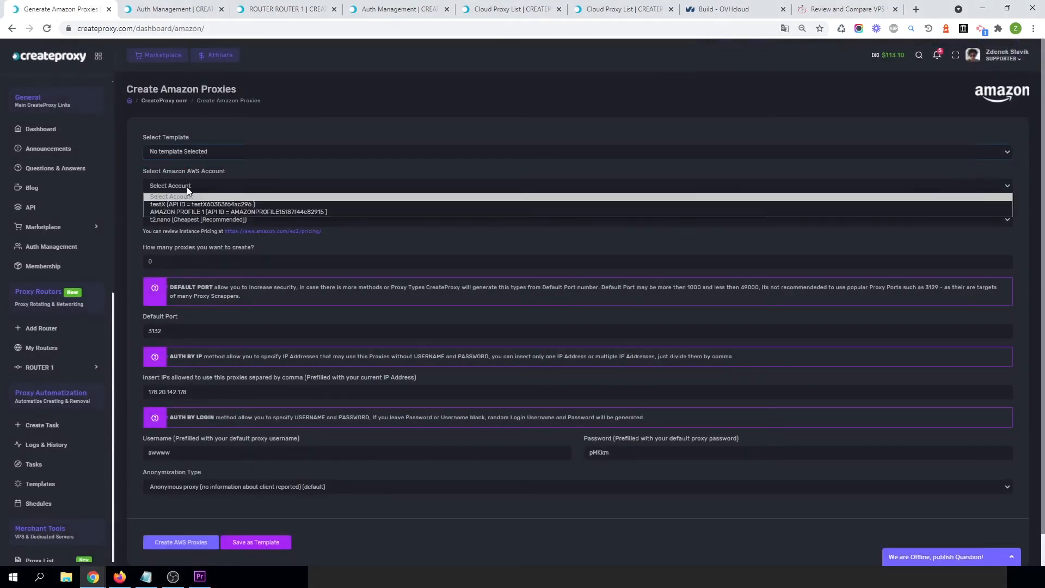
left_click(175, 205)
Choose the us-west-1 datacenter location and the us-west-1b datacenter zone.
left_click(180, 220)
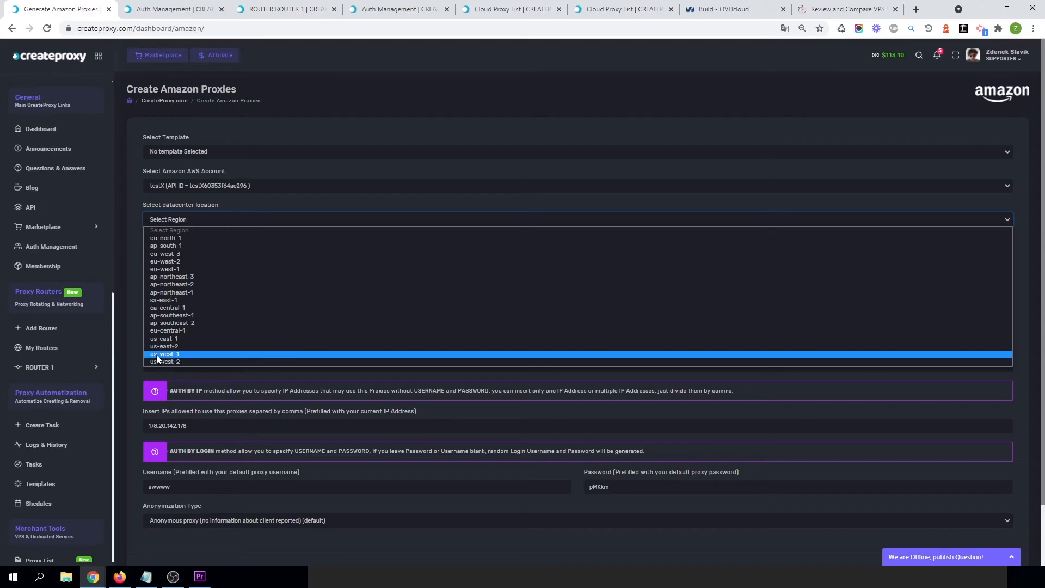
left_click(176, 355)
left_click(170, 260)
left_click(169, 272)
Set the number of proxies to create to 1.
left_click(161, 329)
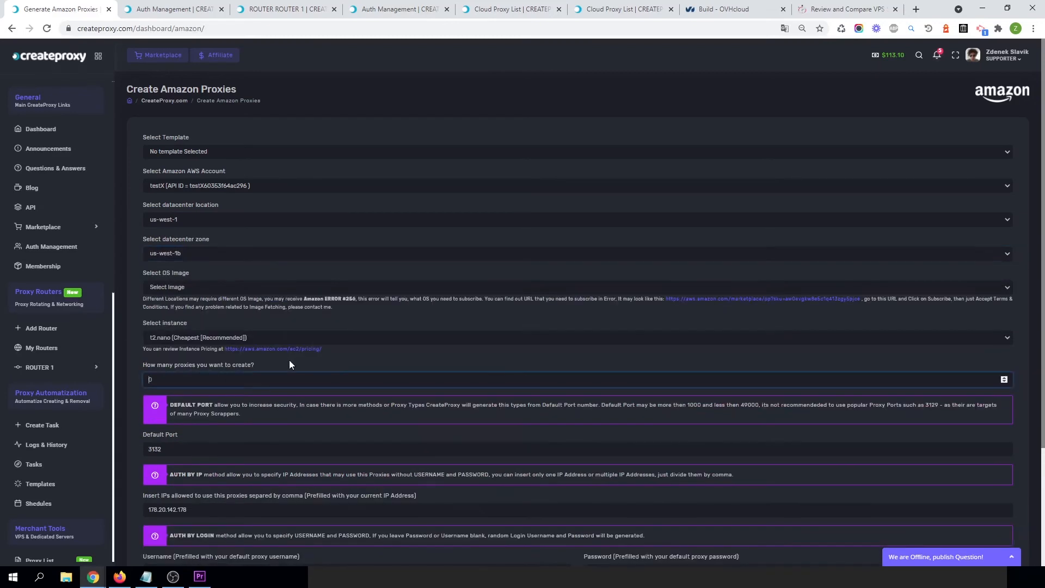
type("1")
scroll(288, 375, "down", 3)
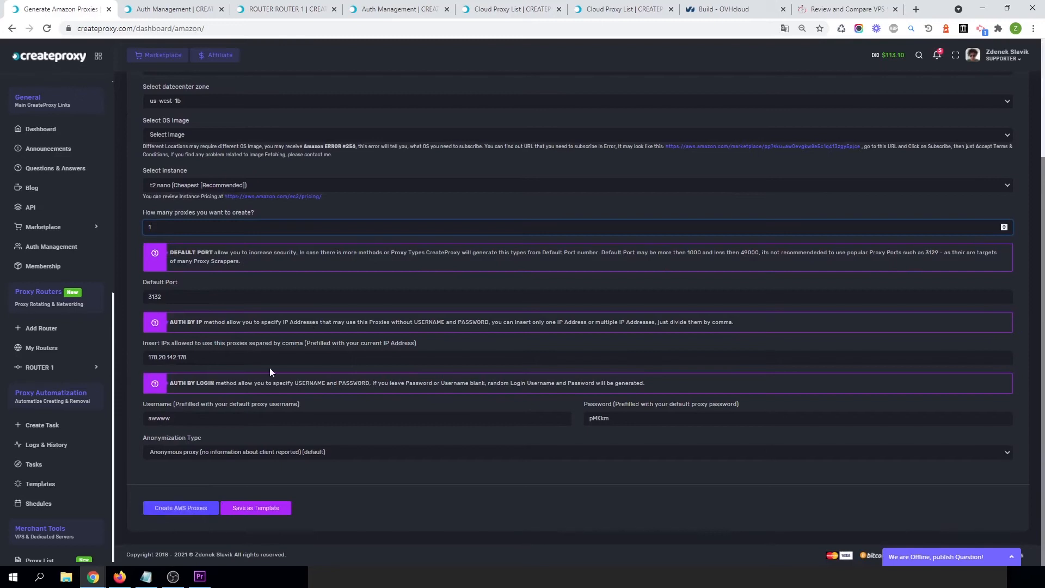
scroll(216, 493, "up", 3)
scroll(207, 480, "down", 3)
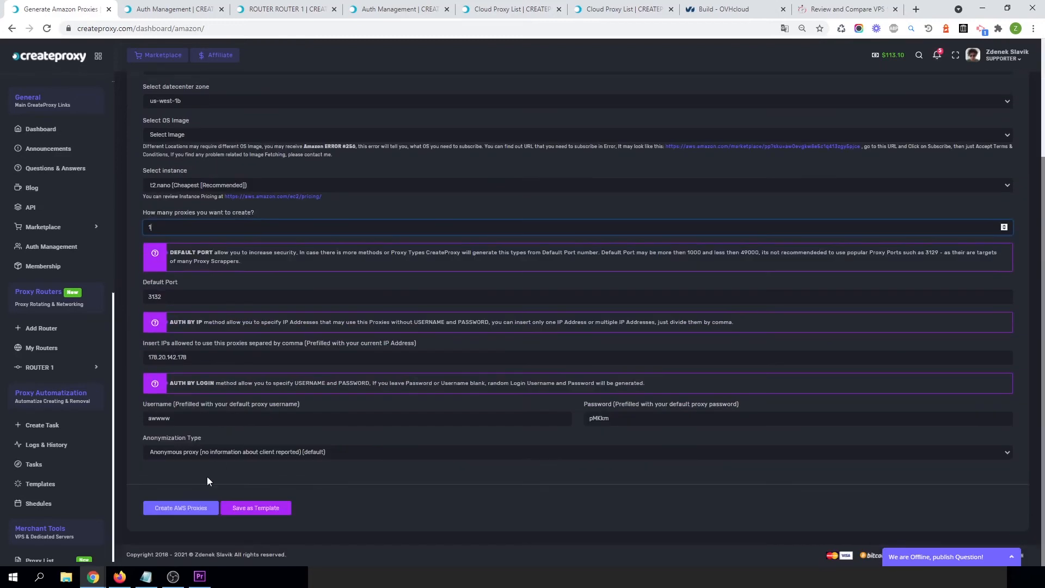
Name the proxy template "Test template AWS" and try to save it as a template.
left_click(258, 509)
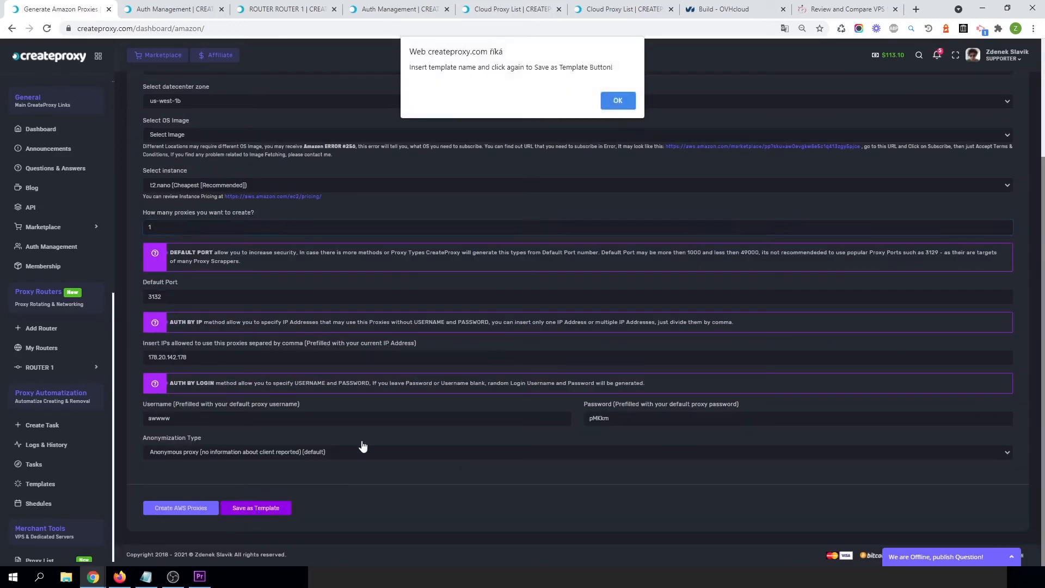
left_click(622, 98)
left_click(191, 482)
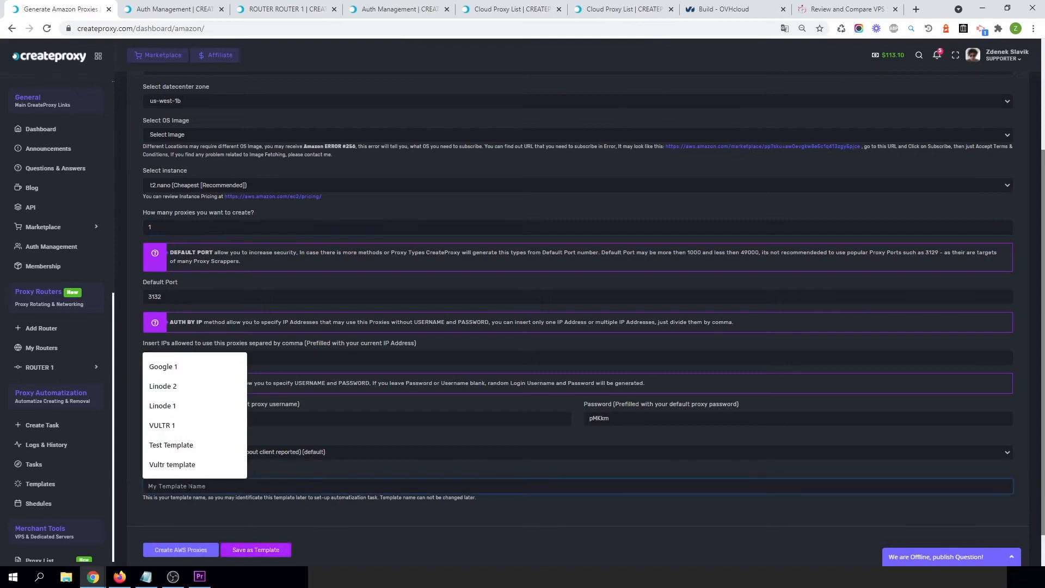
type("Test template AWS")
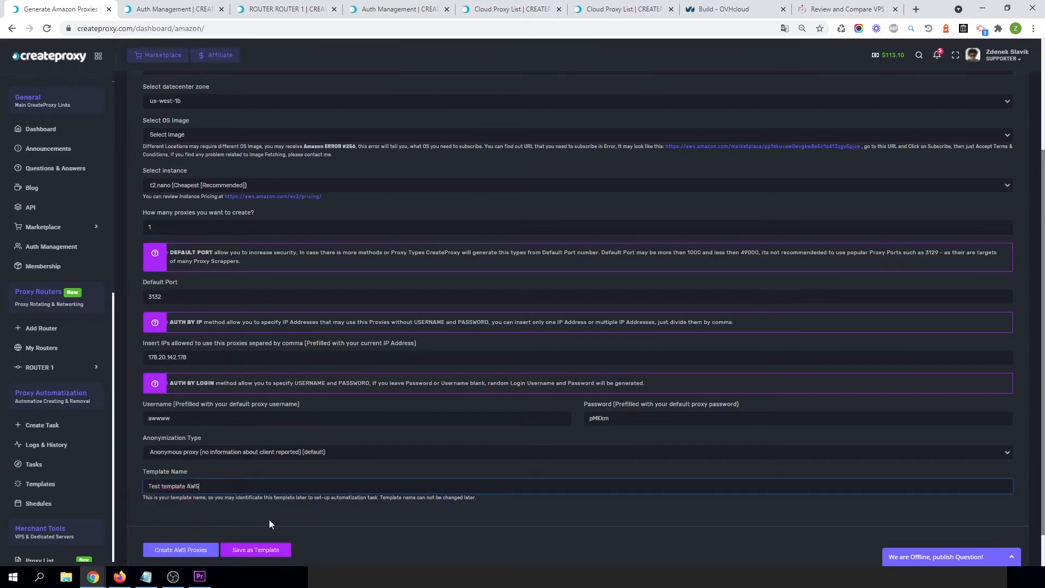
left_click(233, 556)
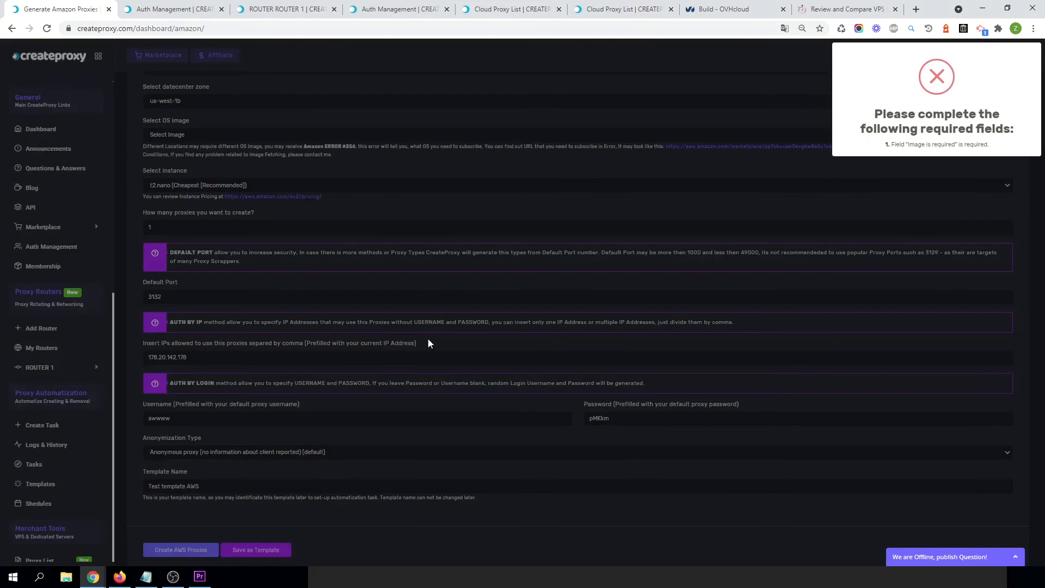
Select the CentOS Linux 7 x86_64 HVM EBS ENA 1804_1 OS image and save the template.
left_click(182, 134)
left_click(182, 134)
left_click(177, 152)
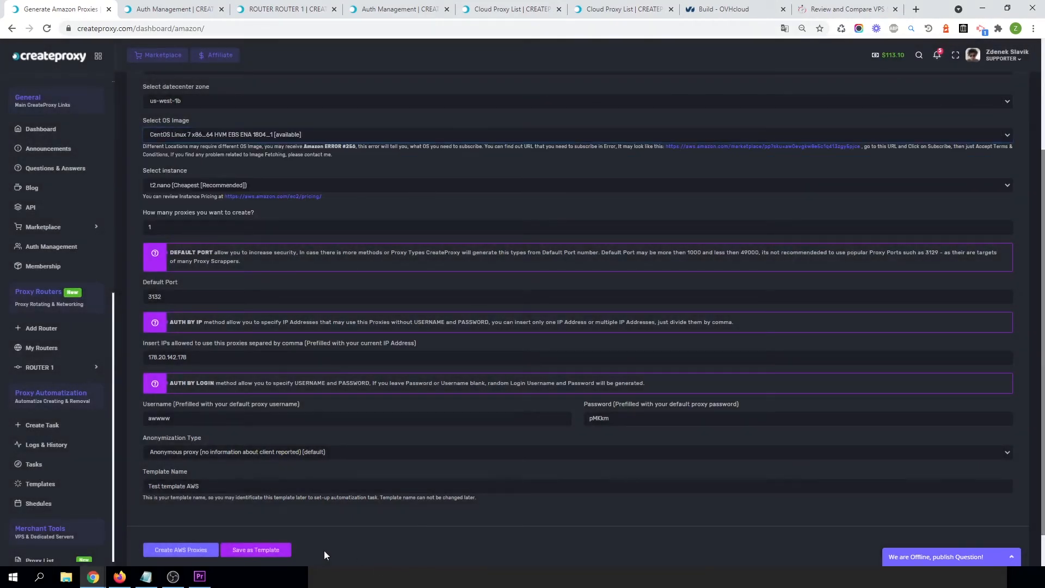
left_click(256, 551)
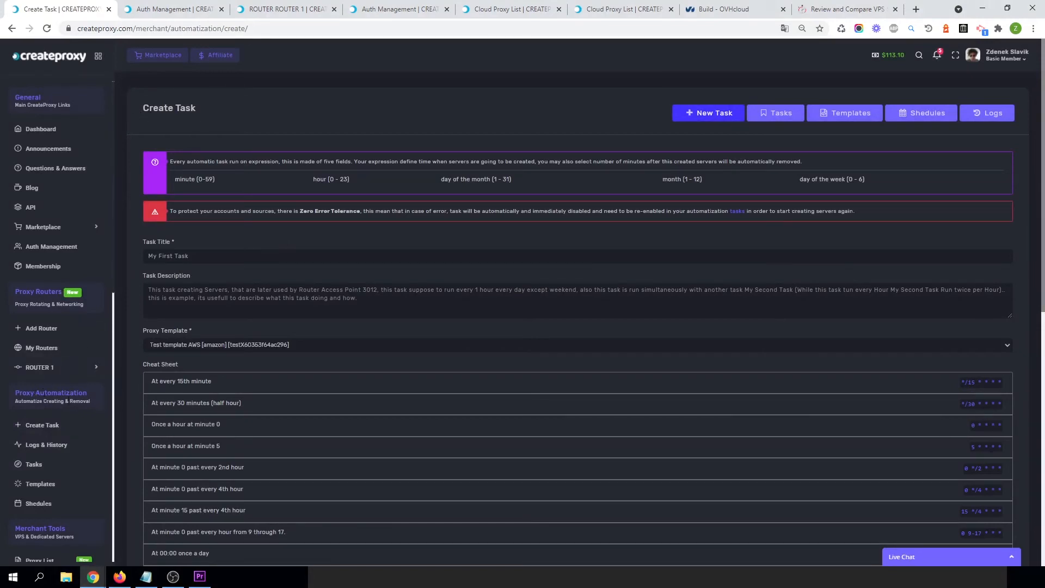
Title the new automation task "First AWS task" and select the Test template AWS proxy template.
scroll(35, 392, "down", 3)
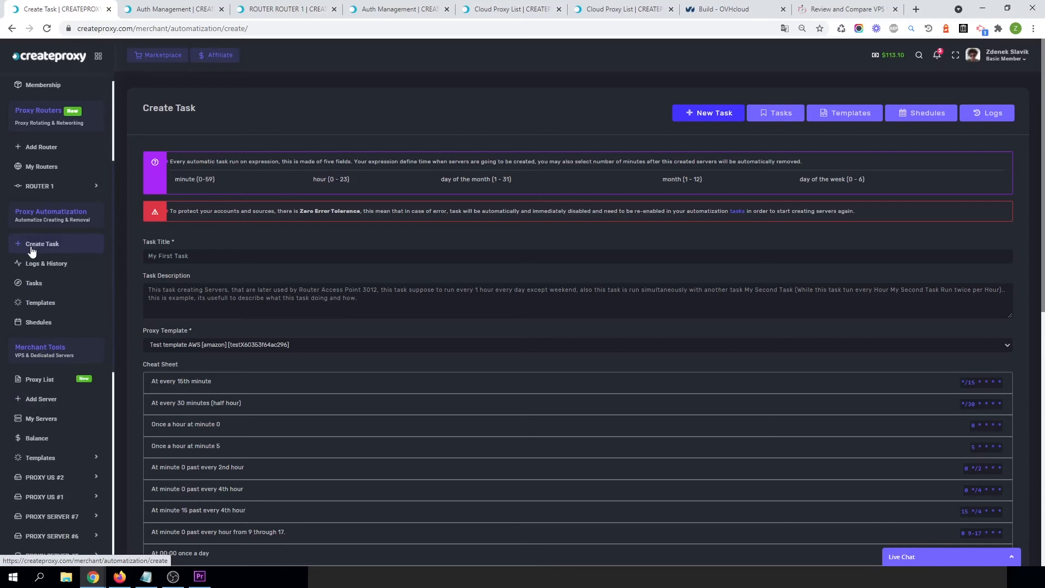
left_click(181, 261)
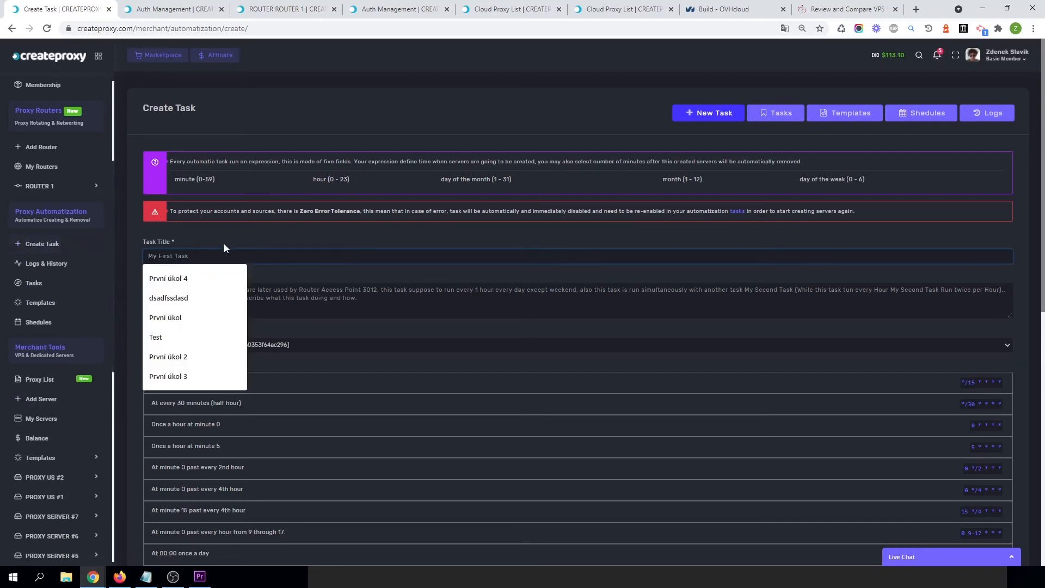
type("Firs")
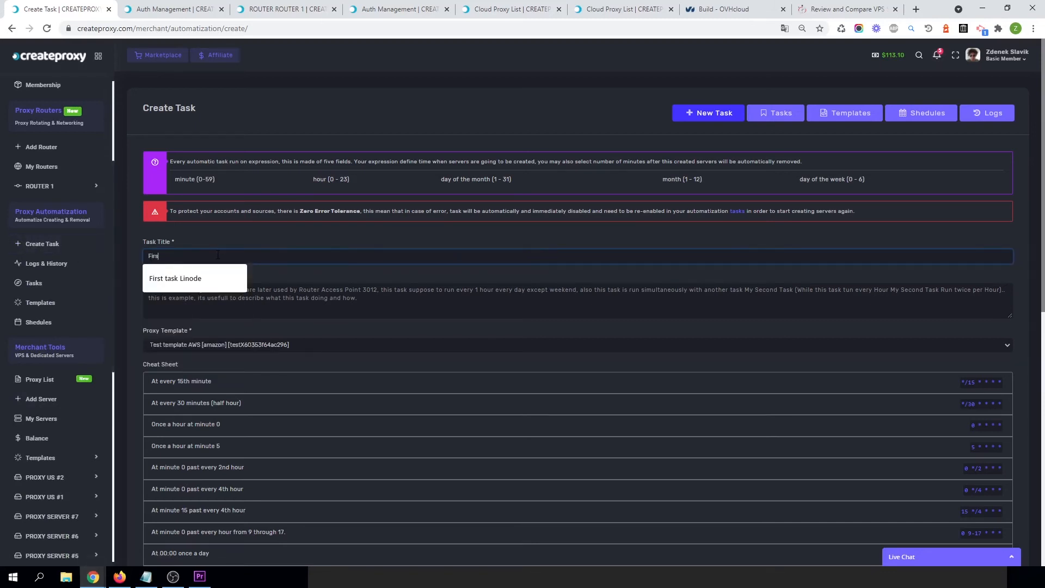
type("t AWS task")
left_click(229, 238)
scroll(234, 234, "down", 8)
scroll(239, 227, "up", 5)
left_click(244, 163)
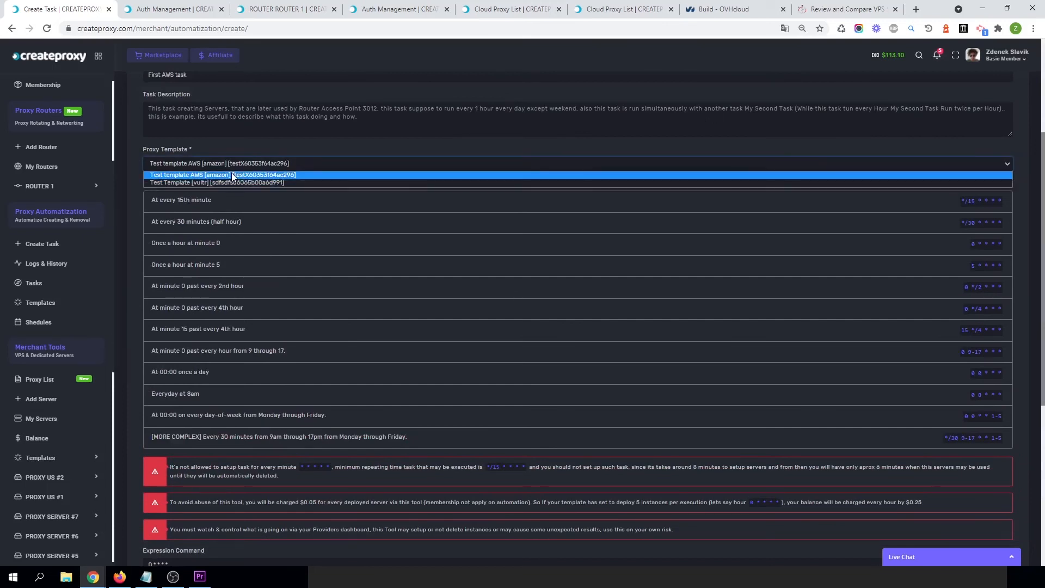
left_click(233, 175)
left_click(262, 144)
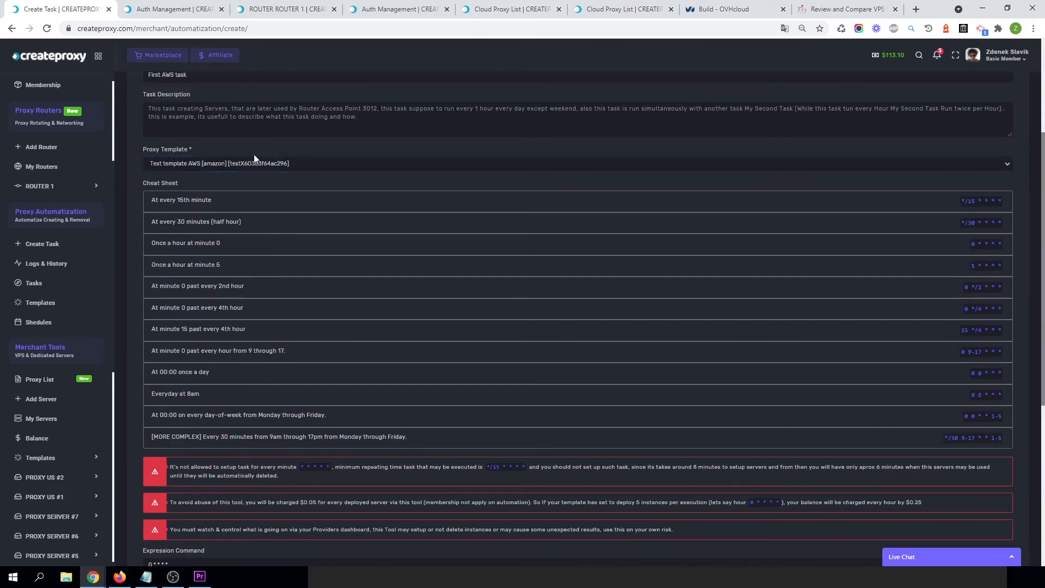
Set the task's expression command to 0 * * * * using the once-an-hour-at-minute-0 cheat sheet entry.
scroll(217, 240, "down", 5)
scroll(193, 302, "up", 5)
scroll(462, 306, "up", 1)
left_click(980, 201)
double_click(984, 244)
scroll(364, 350, "down", 5)
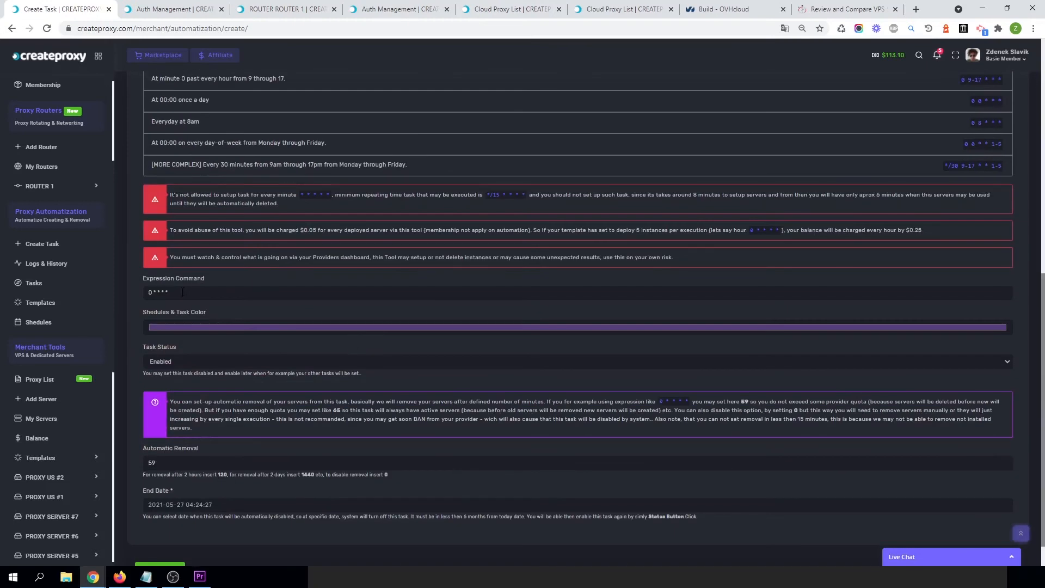
scroll(222, 233, "up", 3)
scroll(222, 233, "up", 5)
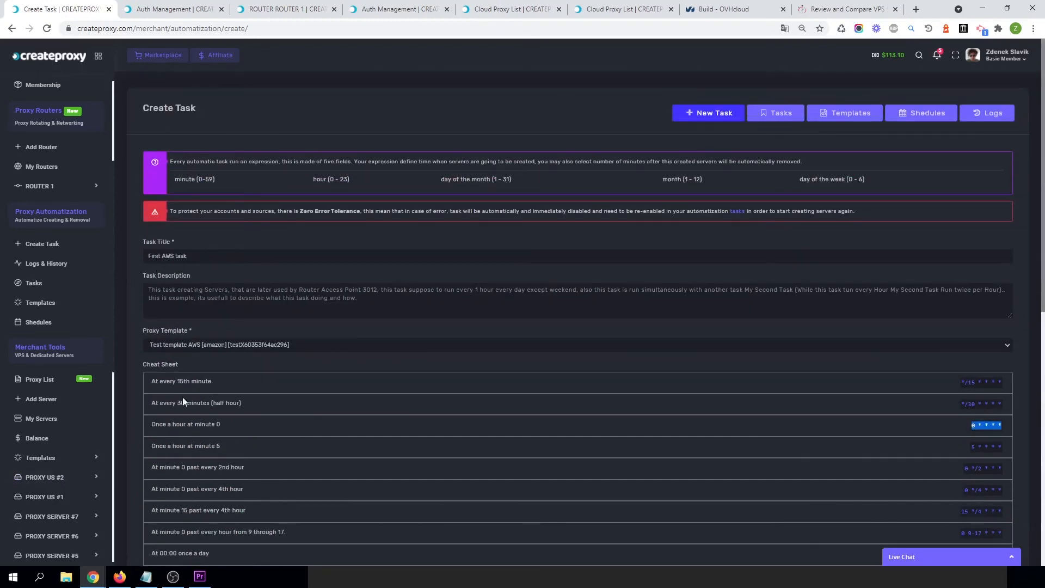
scroll(369, 490, "down", 10)
left_click(191, 258)
key("ctrl+a")
left_click(180, 251)
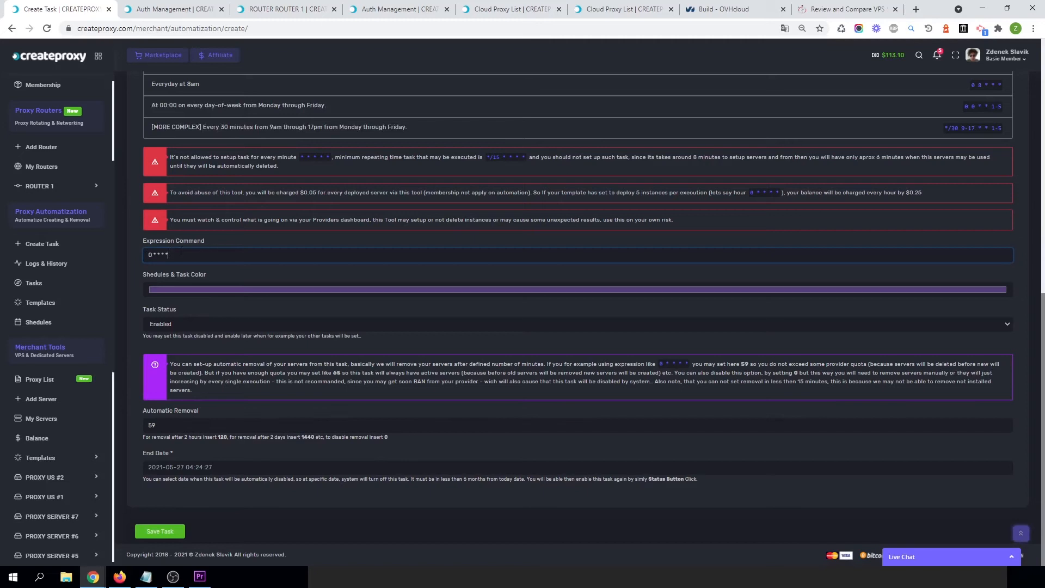
left_click(218, 240)
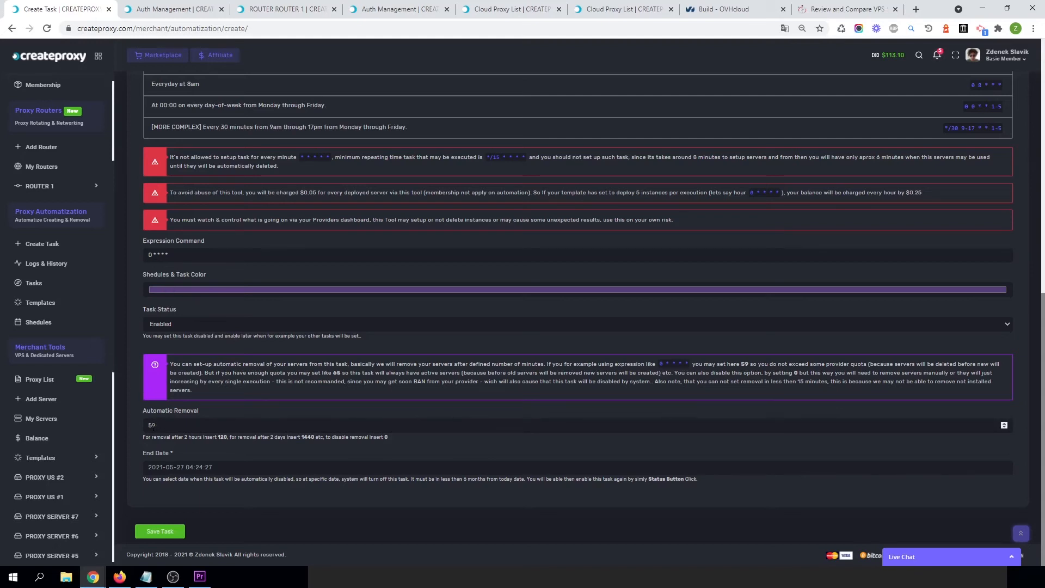
left_click(180, 468)
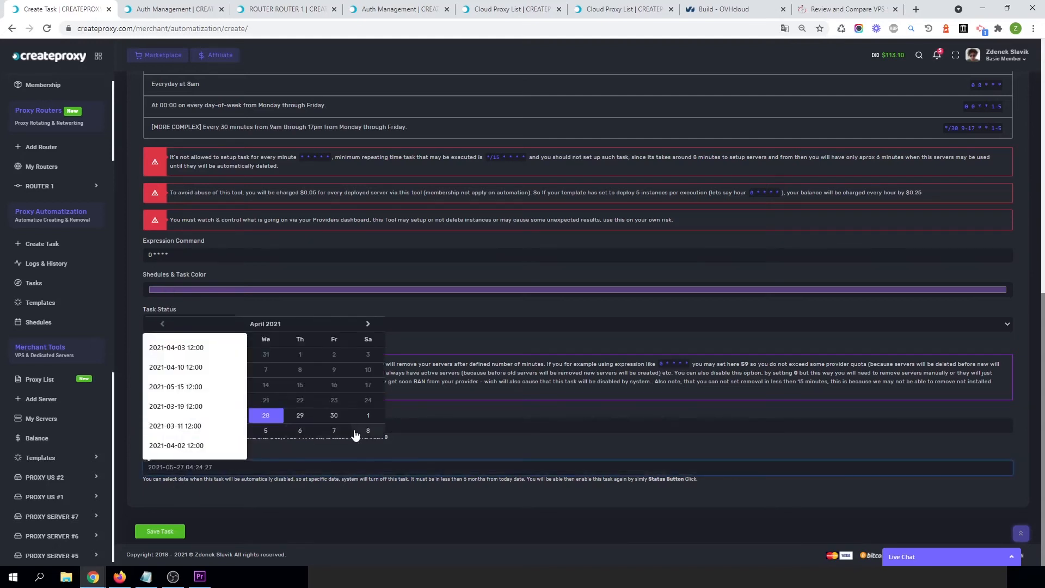
left_click(368, 431)
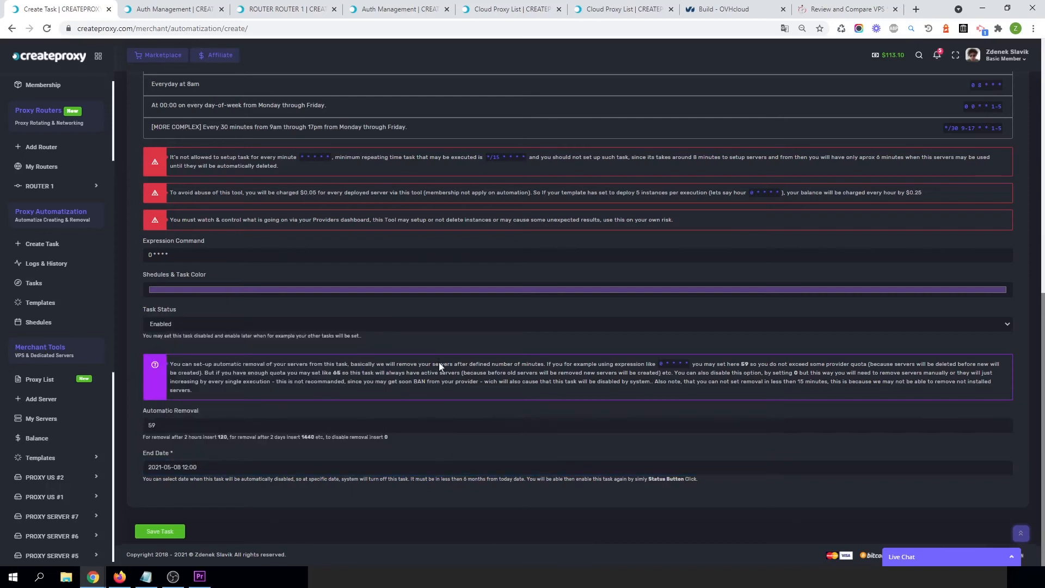
scroll(260, 329, "up", 8)
scroll(260, 329, "down", 8)
scroll(211, 306, "up", 8)
scroll(218, 318, "down", 8)
left_click(180, 533)
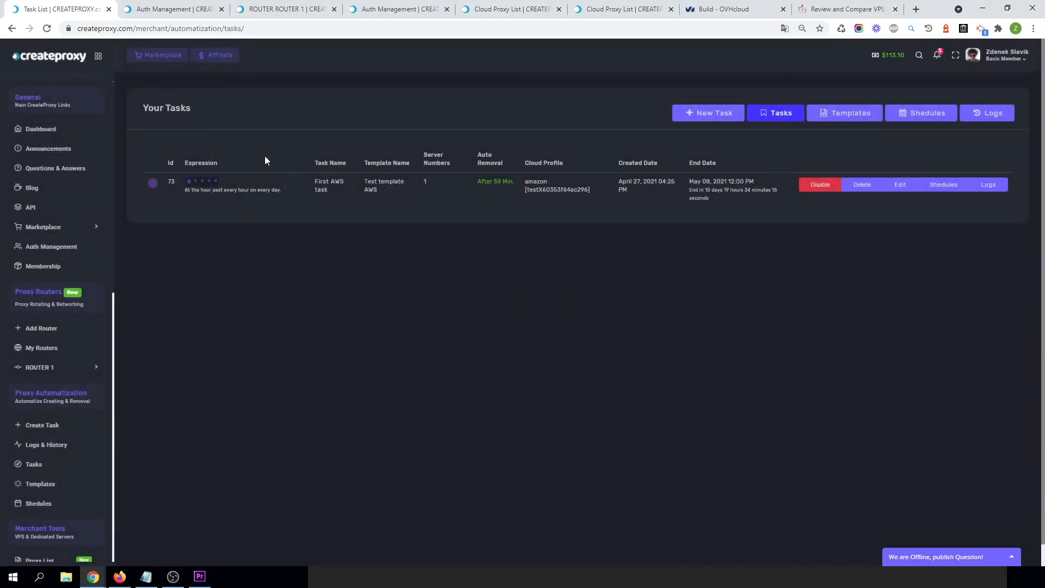
Return to the dashboard and review the automatic task schedule.
left_click(40, 133)
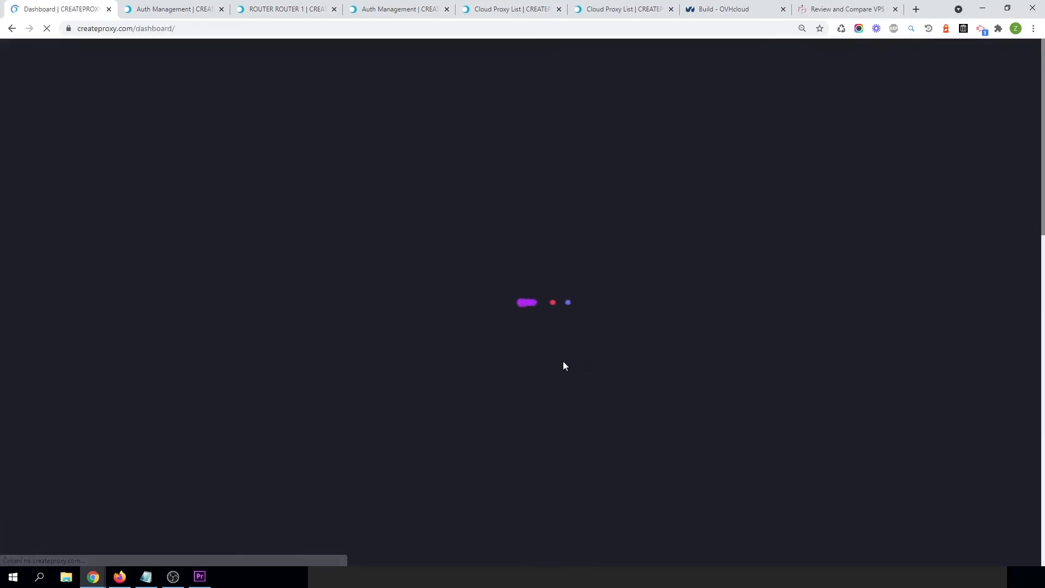
scroll(560, 390, "down", 5)
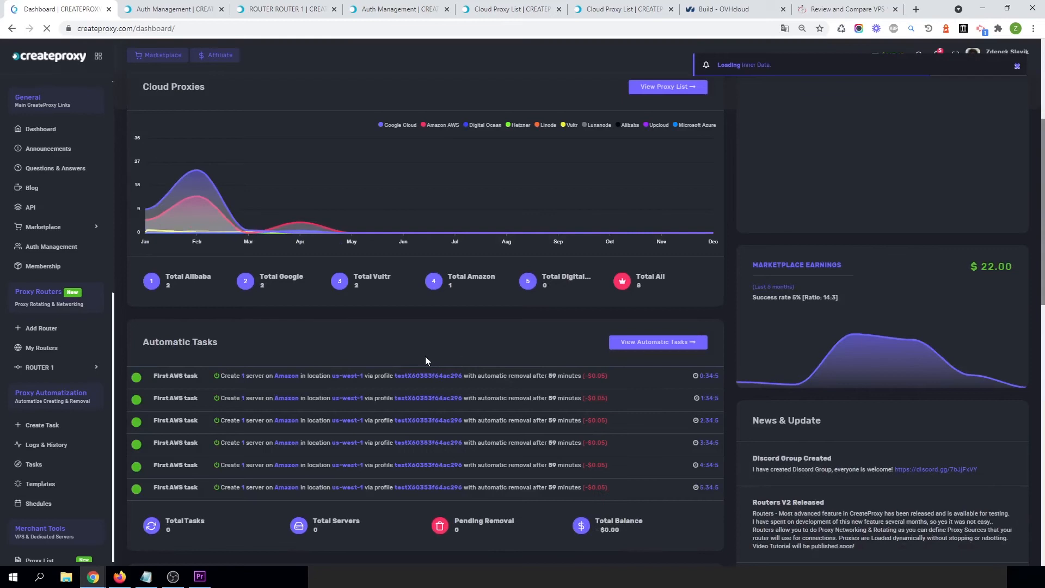
scroll(599, 300, "down", 3)
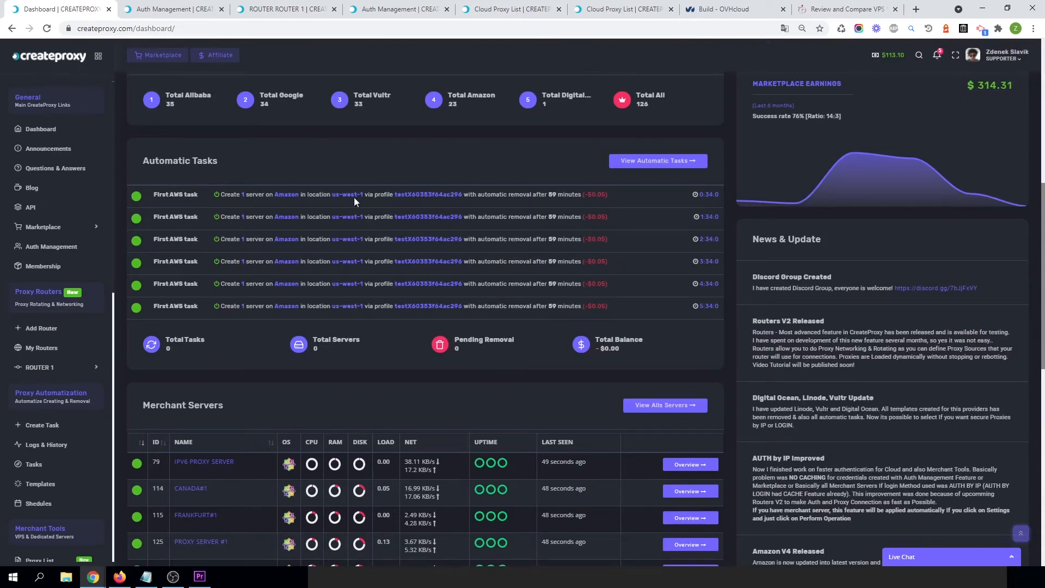
scroll(324, 290, "up", 3)
scroll(224, 295, "down", 2)
scroll(368, 352, "up", 2)
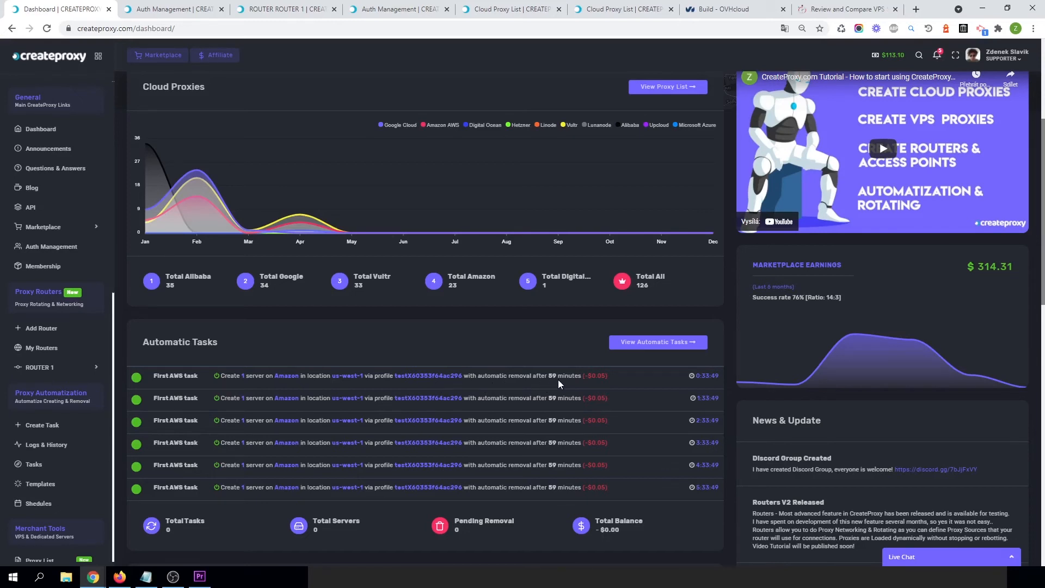
left_click_drag(709, 374, 703, 376)
left_click(705, 375)
scroll(38, 479, "down", 3)
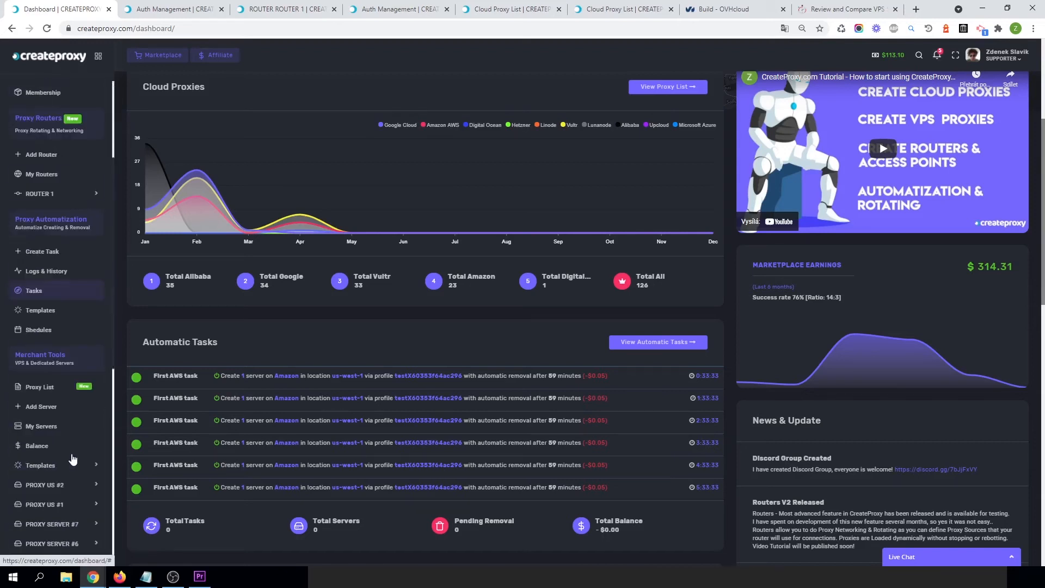
Create a new task titled Test 2 using the Test template AWS proxy template.
left_click(44, 248)
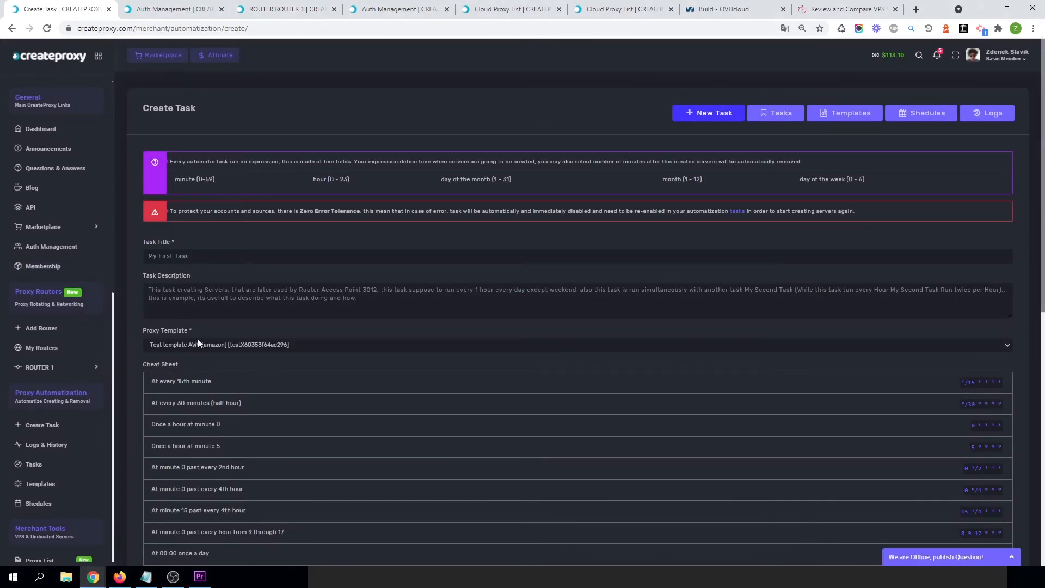
left_click(198, 346)
left_click(211, 353)
left_click(162, 260)
type("Test 2")
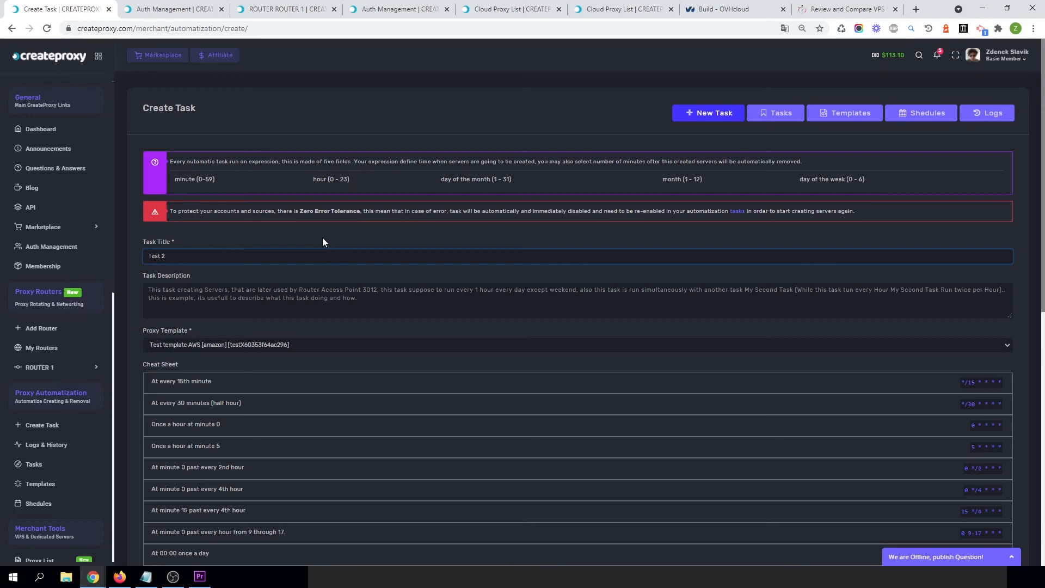
Set the task's expression command to */15 * * * * and its automatic removal to 20 minutes.
scroll(323, 241, "down", 10)
scroll(835, 162, "up", 5)
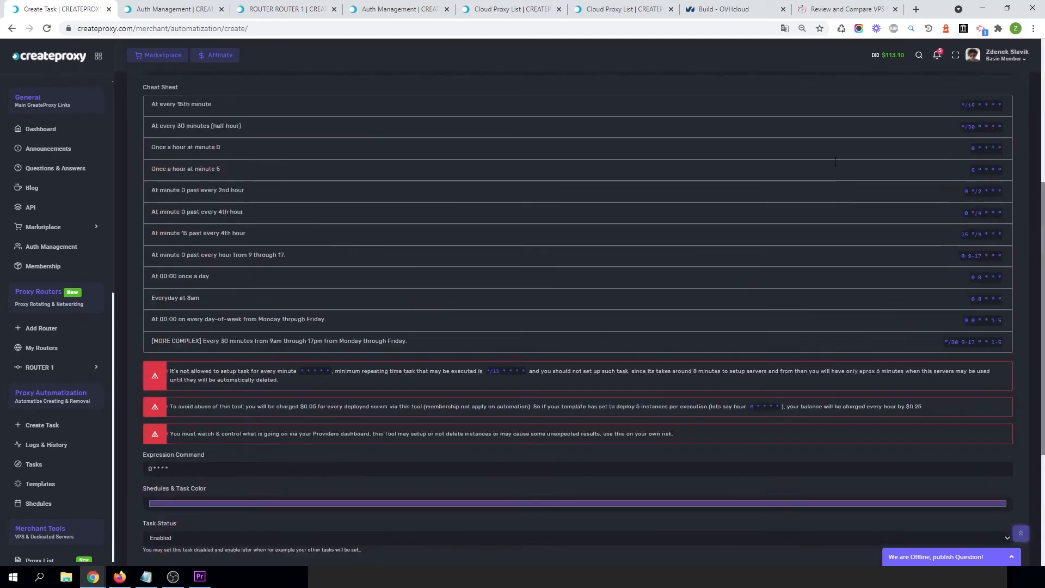
scroll(836, 161, "up", 3)
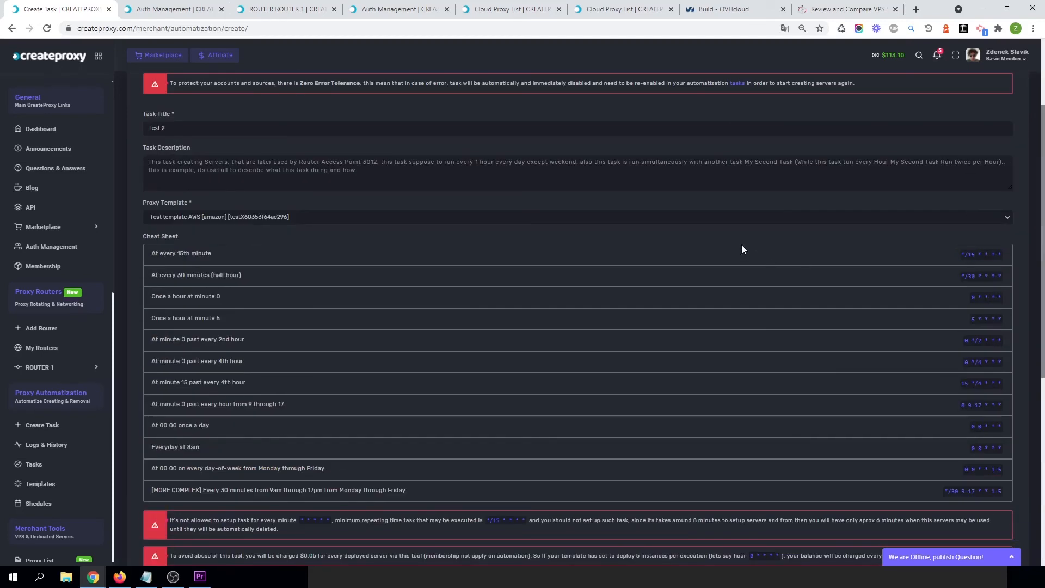
scroll(742, 249, "down", 7)
left_click(170, 255)
key("ctrl+a")
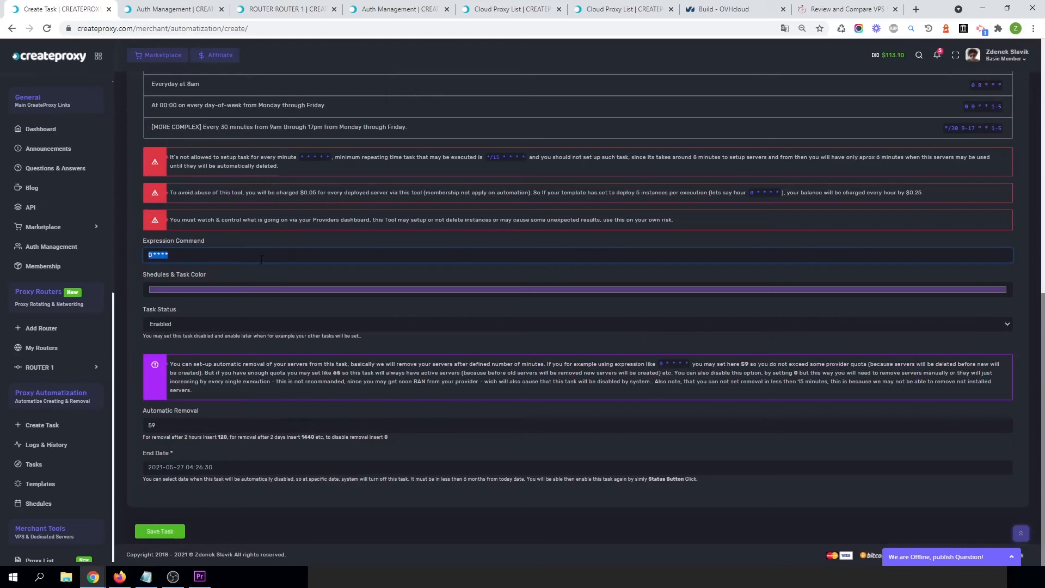
key("ctrl+v")
left_click(261, 244)
left_click_drag(180, 454, 134, 458)
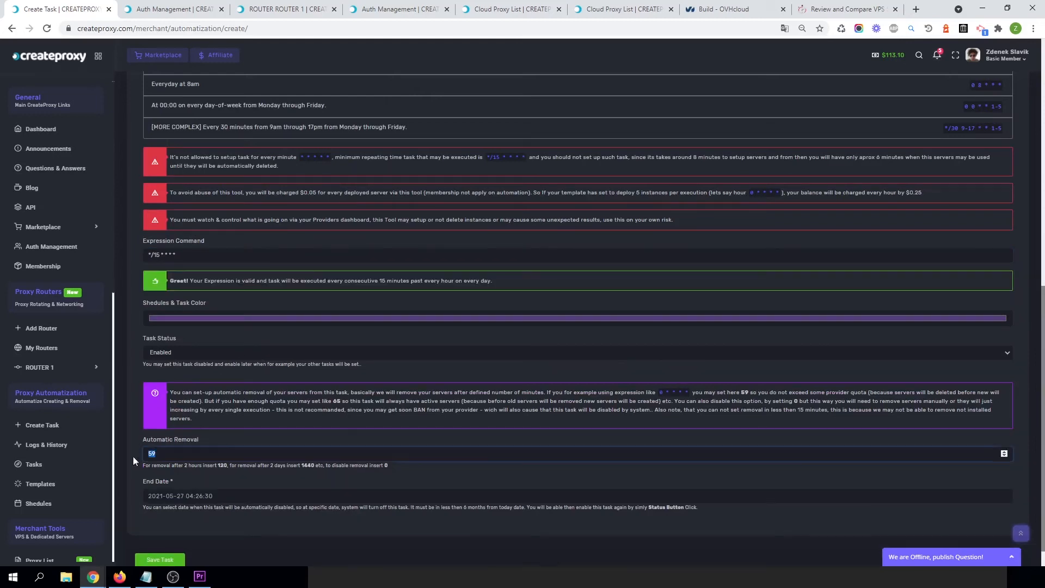
type("20")
left_click(284, 436)
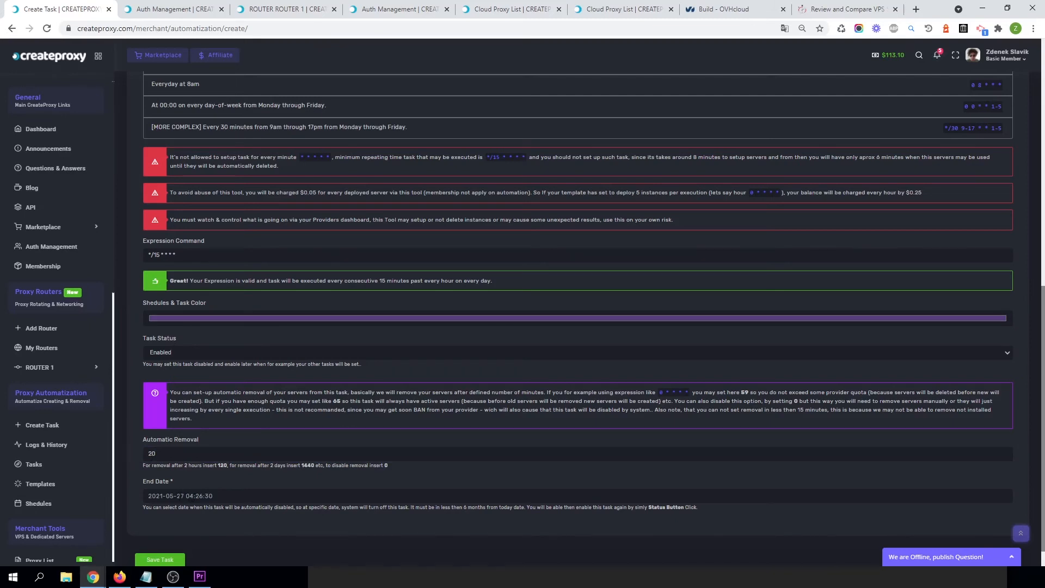
left_click(272, 496)
left_click(363, 462)
left_click(453, 464)
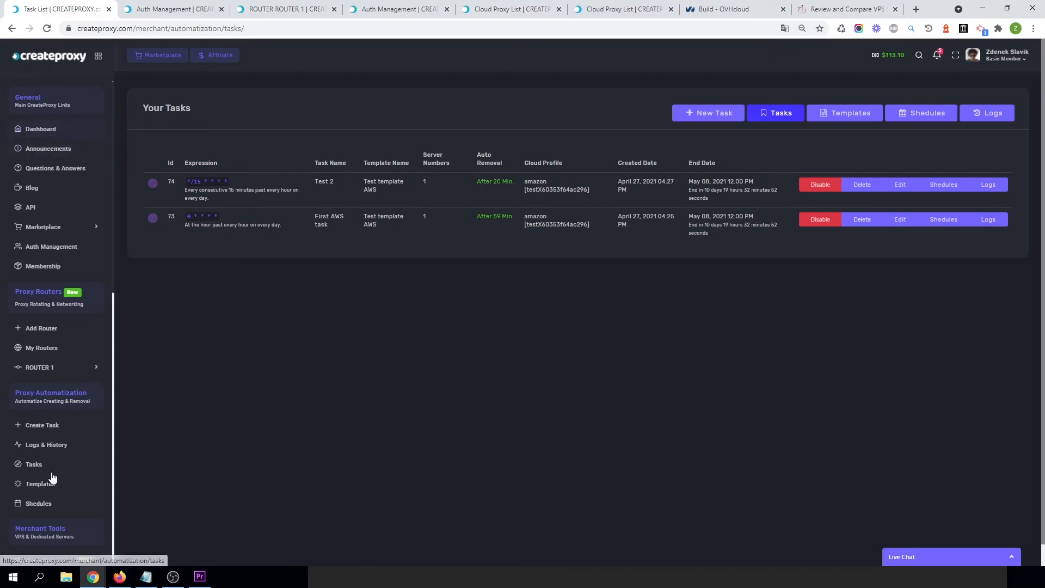
Review the updated automatic task schedule on the dashboard.
left_click(38, 130)
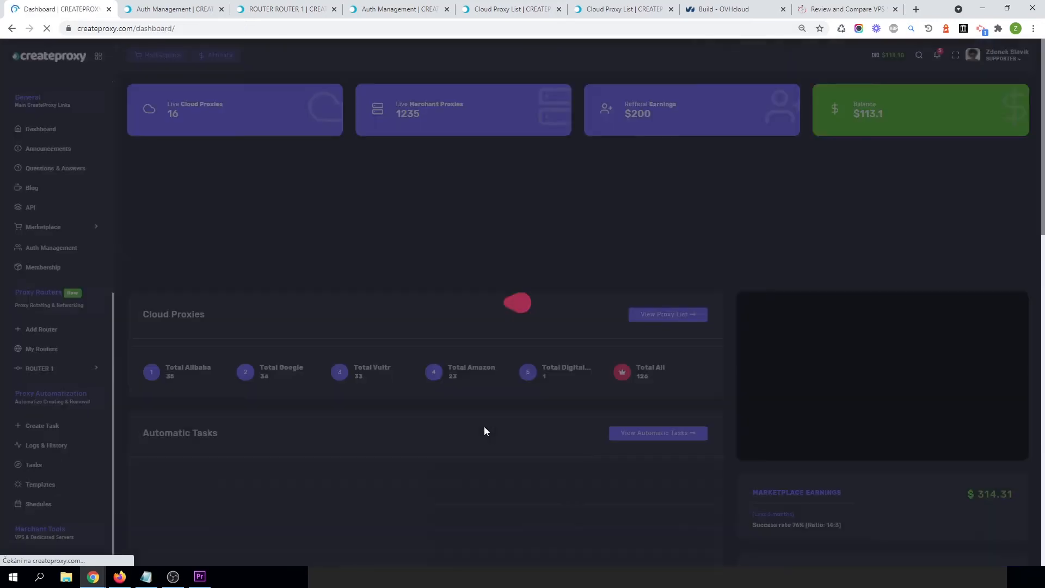
scroll(510, 446, "down", 6)
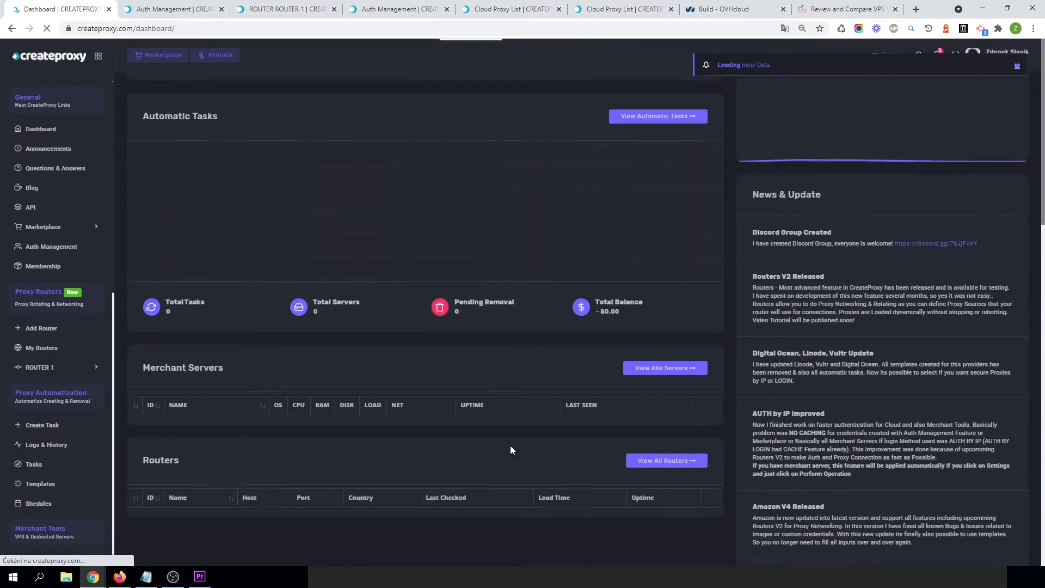
scroll(514, 298, "up", 3)
scroll(220, 357, "down", 3)
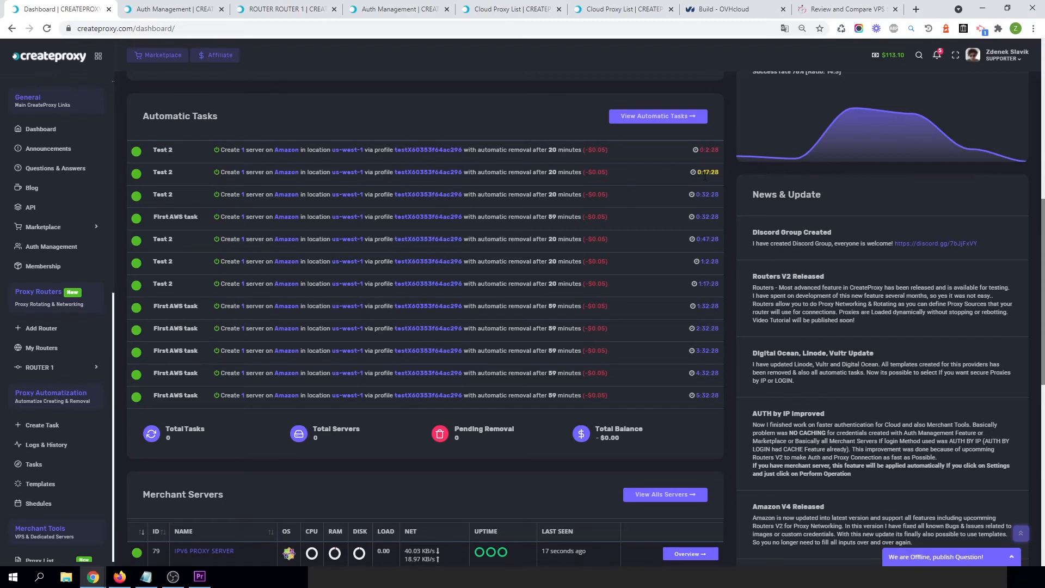
scroll(615, 215, "up", 2)
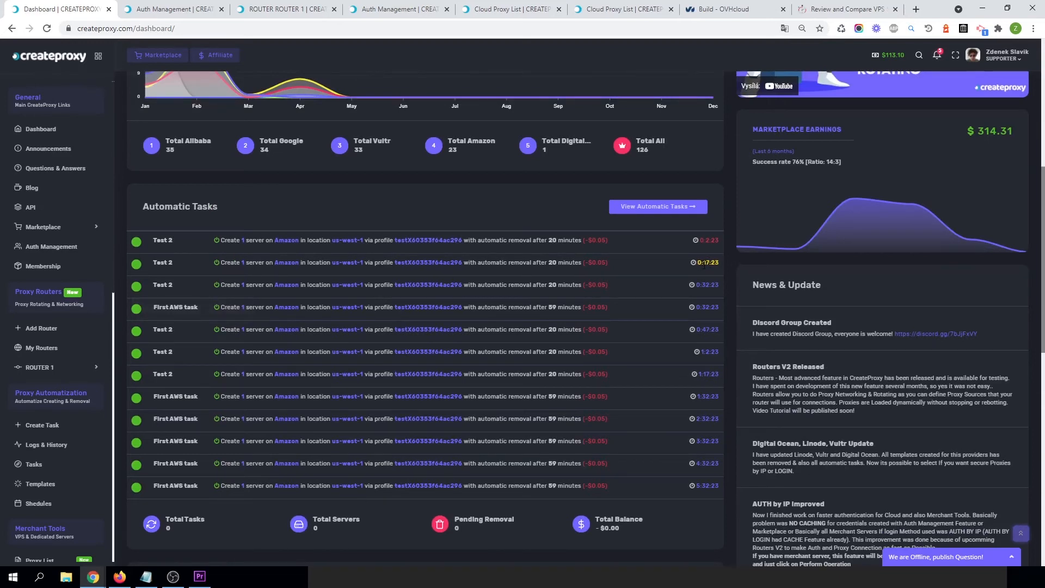
double_click(707, 308)
triple_click(179, 308)
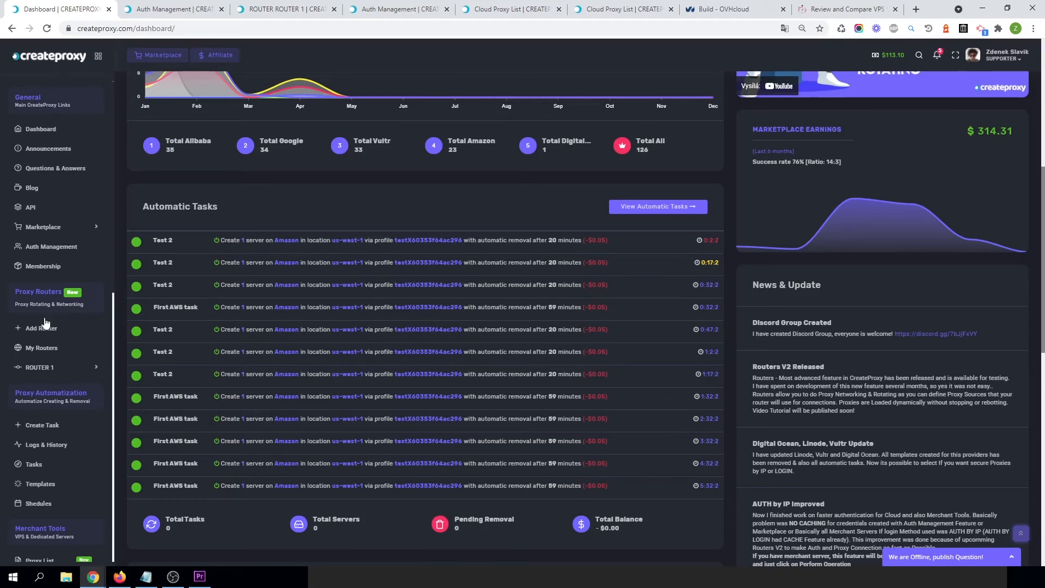
Open ROUTER 1's Test access point and review its frontend, backend and live server statistics.
left_click(178, 7)
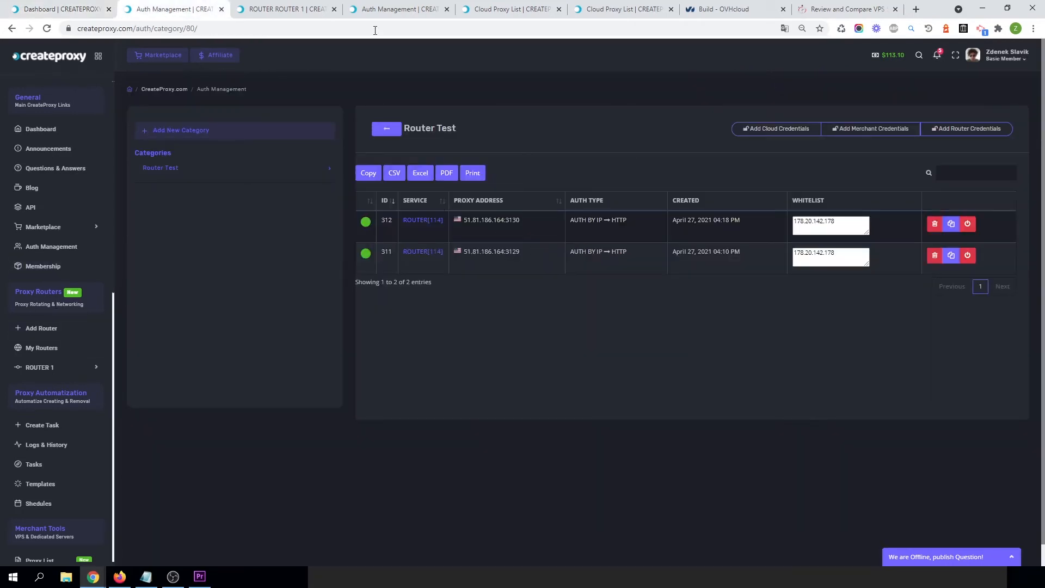
left_click(77, 5)
left_click(291, 5)
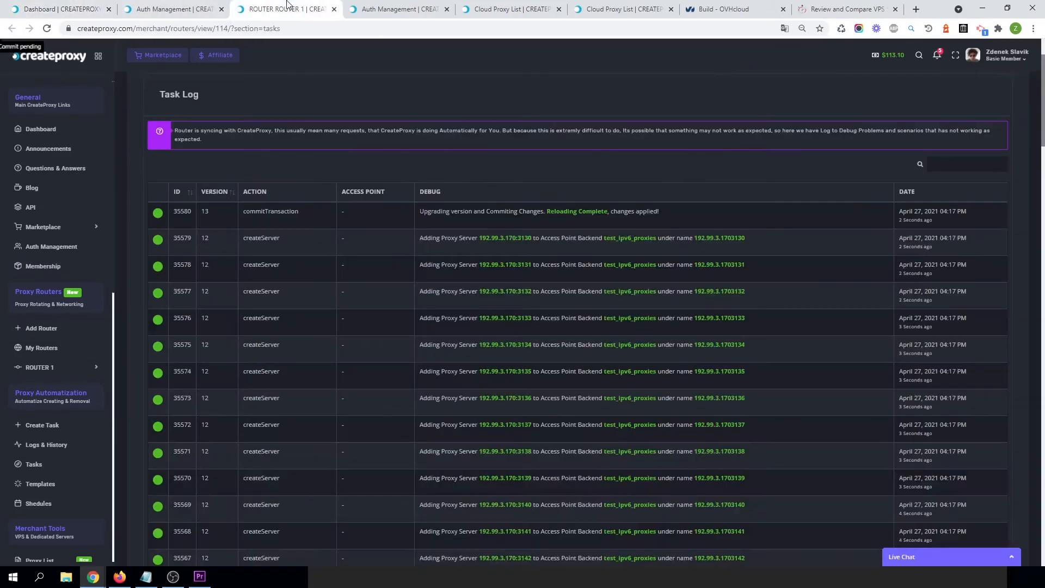
left_click(398, 5)
left_click(291, 7)
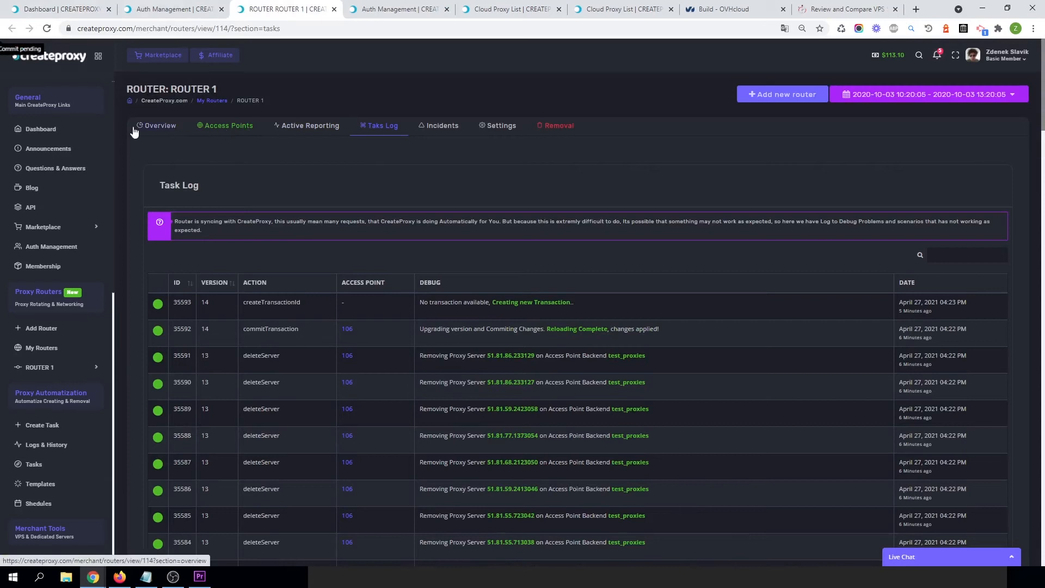
left_click(159, 126)
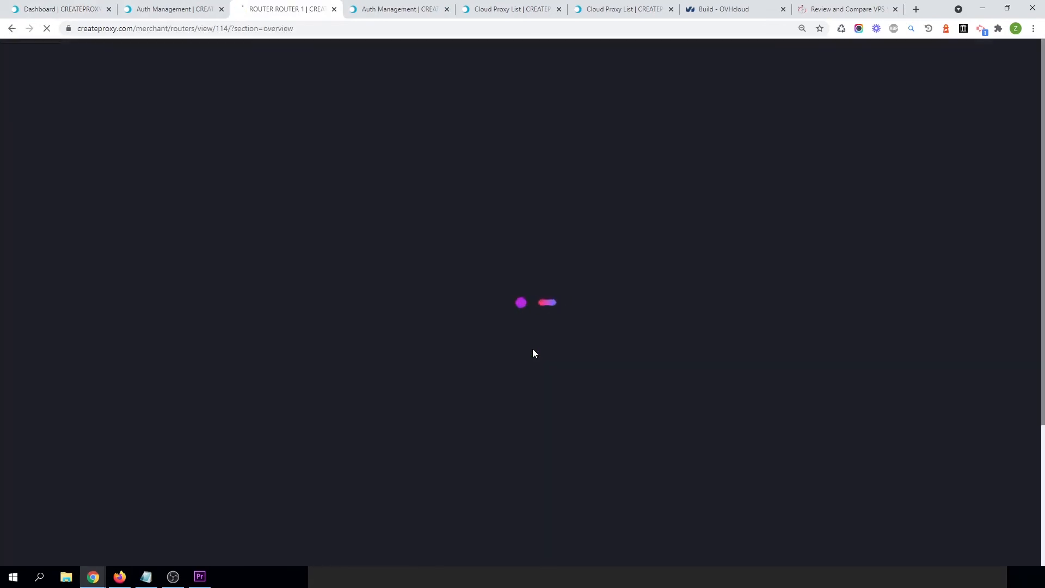
scroll(520, 432, "down", 4)
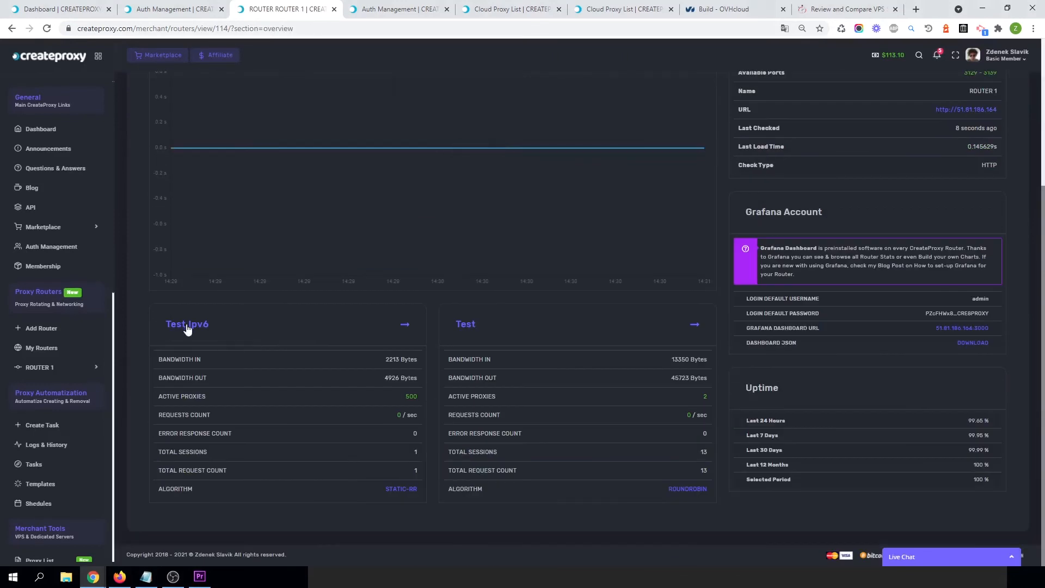
left_click(462, 328)
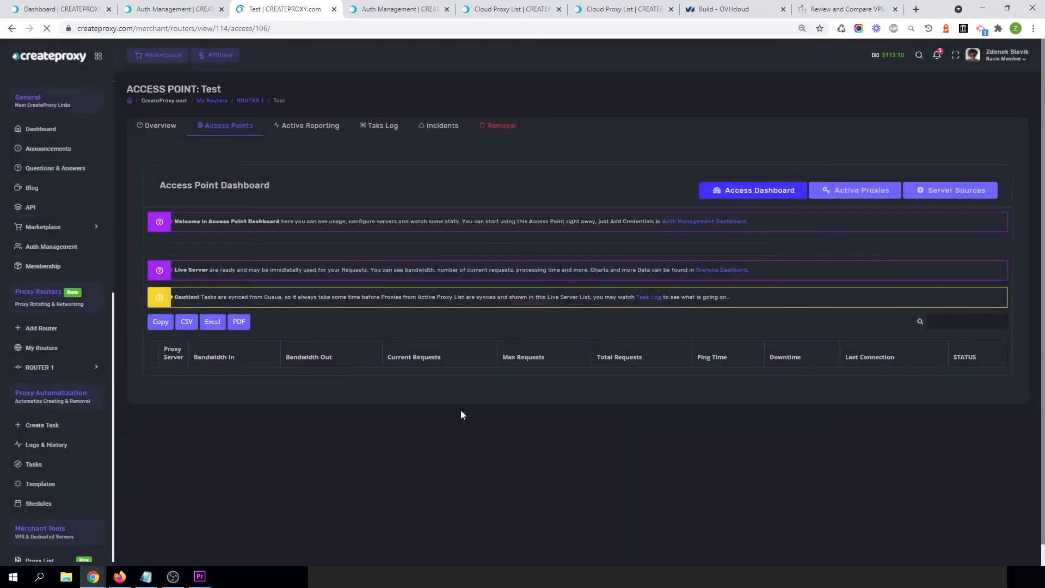
scroll(415, 414, "down", 3)
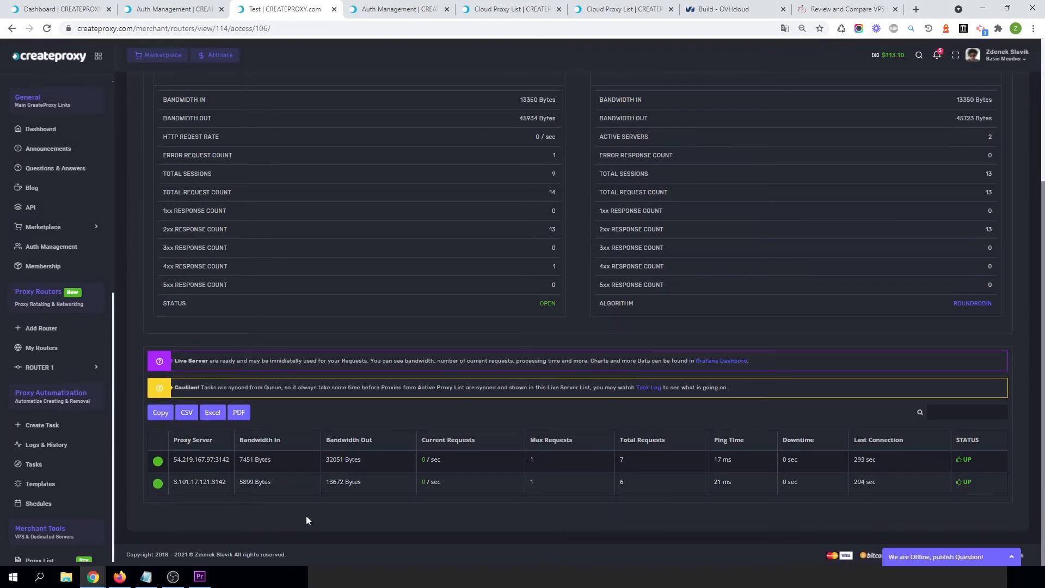
scroll(291, 509, "up", 3)
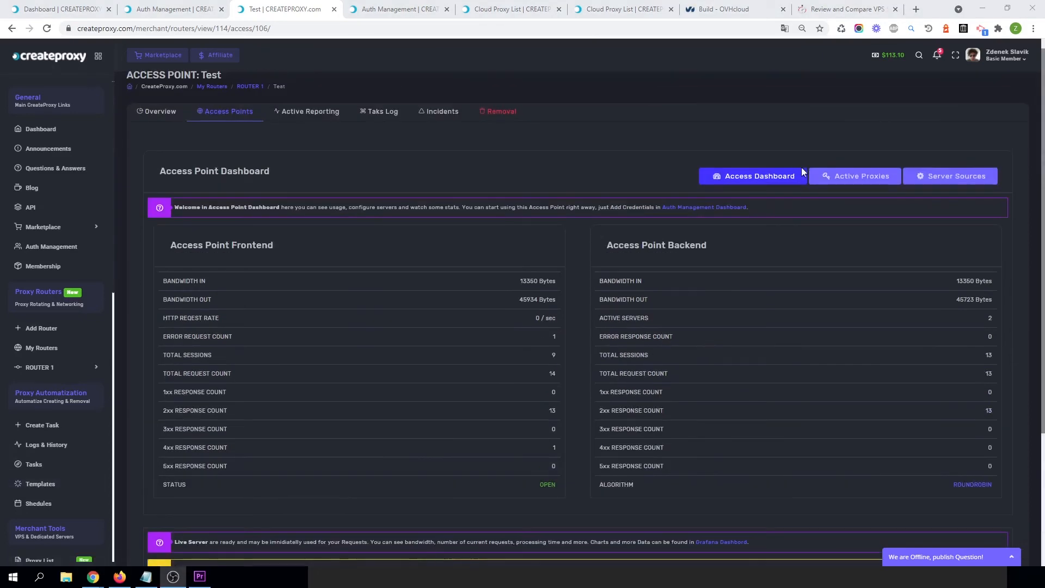
scroll(794, 260, "down", 4)
scroll(795, 260, "up", 5)
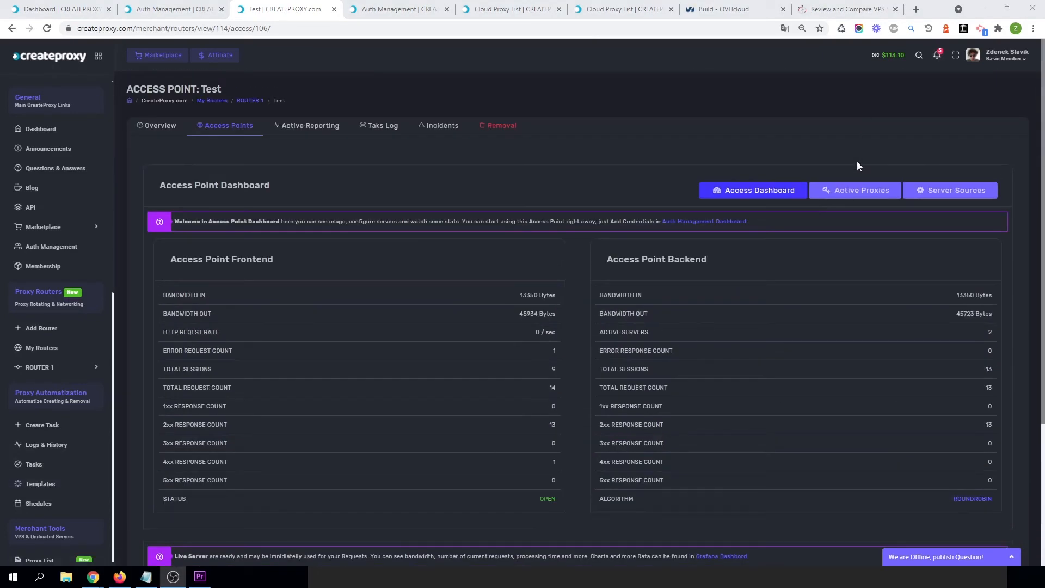
Open the Test access point's active proxies list in a new tab and compare it with the live servers.
left_click(854, 195)
scroll(83, 383, "up", 3)
right_click(853, 192)
left_click(871, 203)
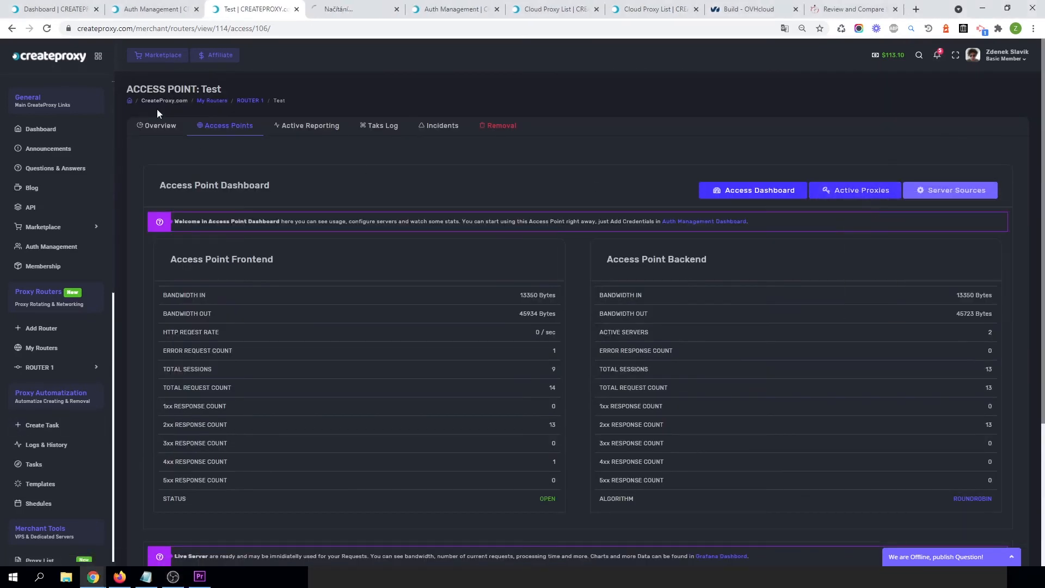
left_click(328, 9)
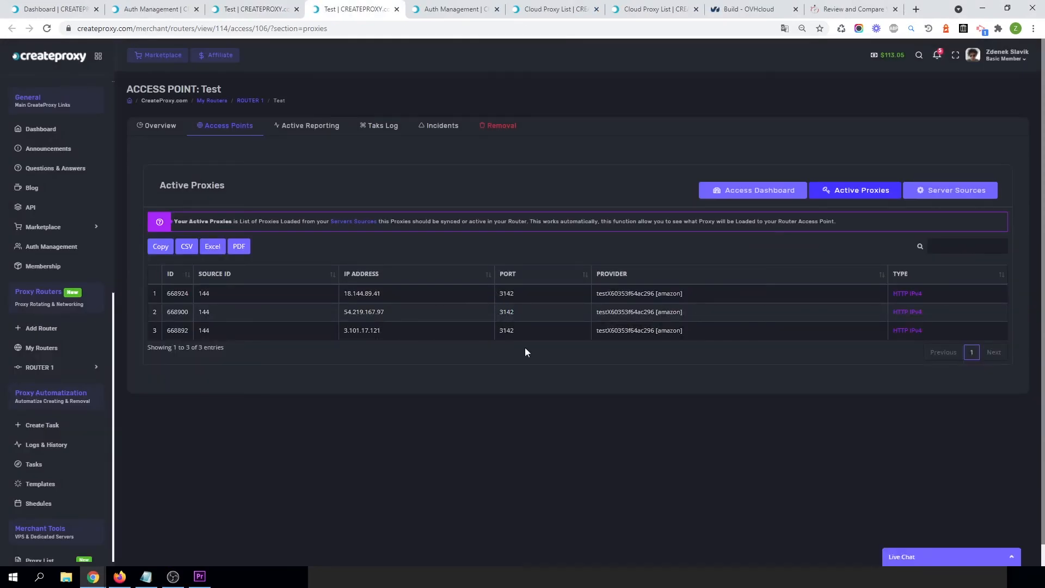
left_click(247, 6)
scroll(401, 412, "down", 6)
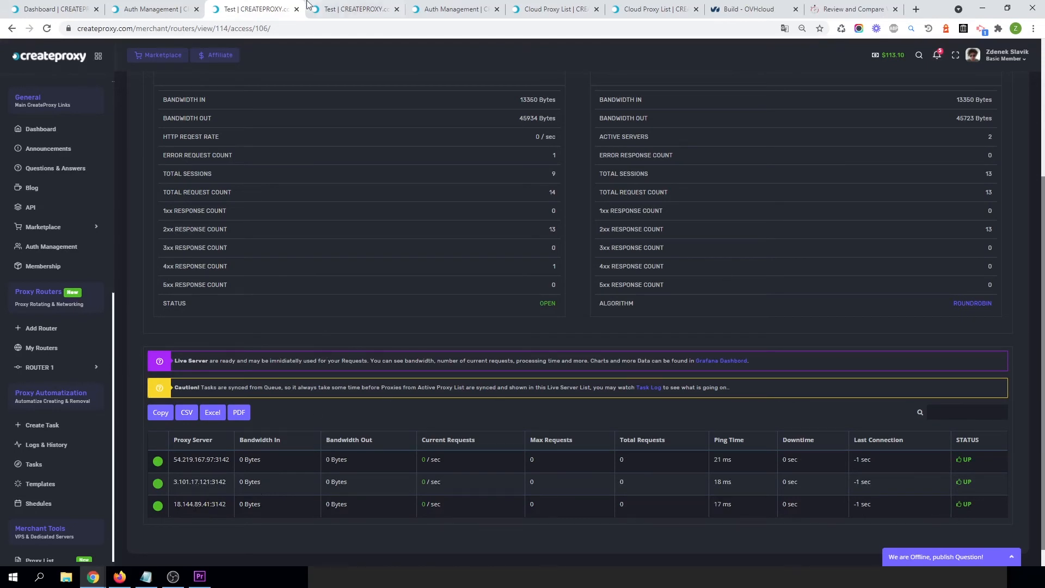
Switch to Firefox to check the IP address returned through the proxy.
left_click(368, 5)
left_click(469, 5)
left_click(370, 5)
left_click(120, 577)
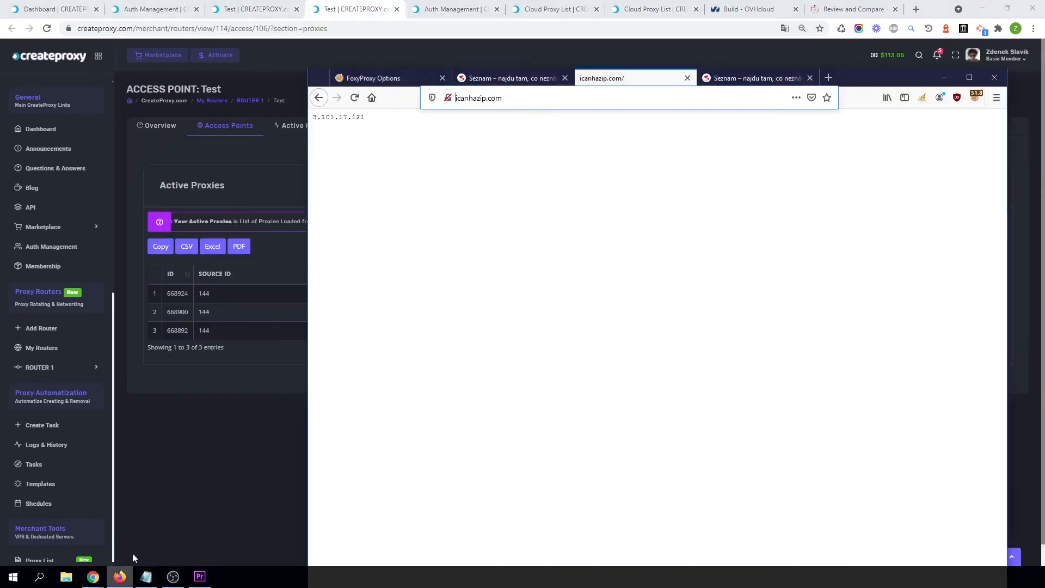
Reopen the Test access point dashboard to check its live servers, then switch back to Firefox.
left_click(146, 129)
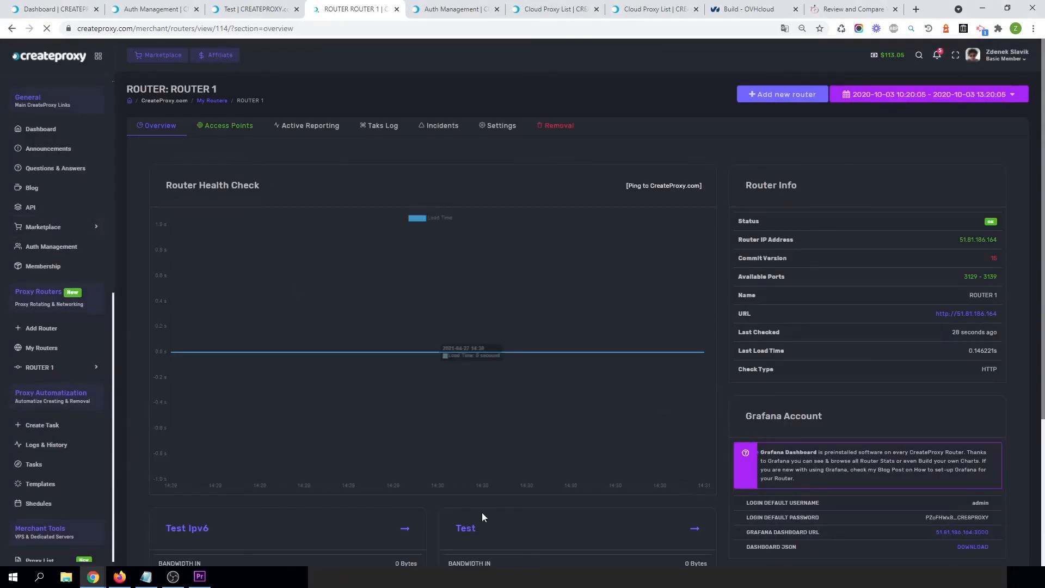
scroll(478, 509, "down", 5)
left_click(466, 325)
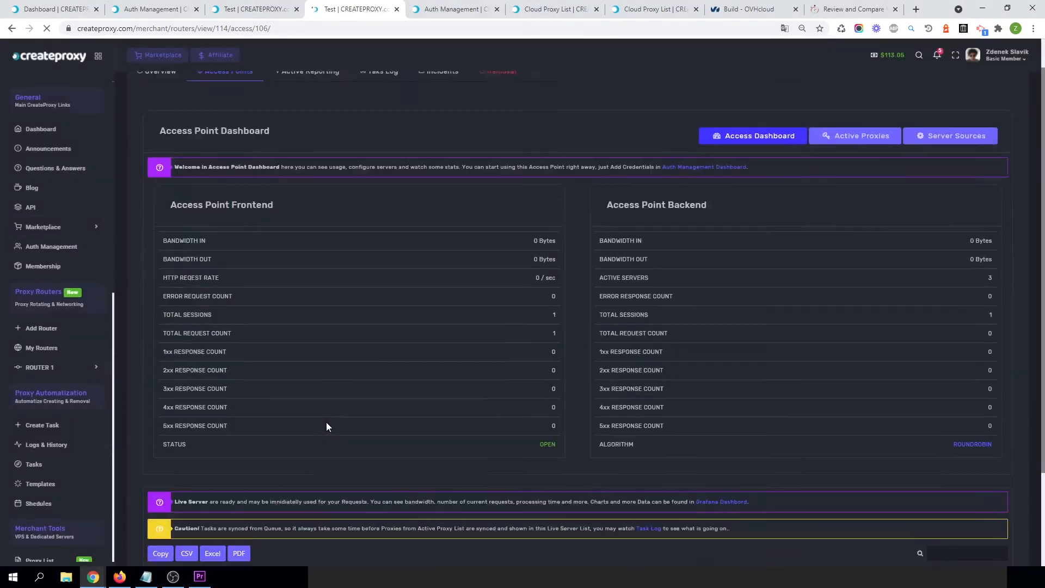
scroll(326, 421, "down", 3)
scroll(239, 483, "down", 1)
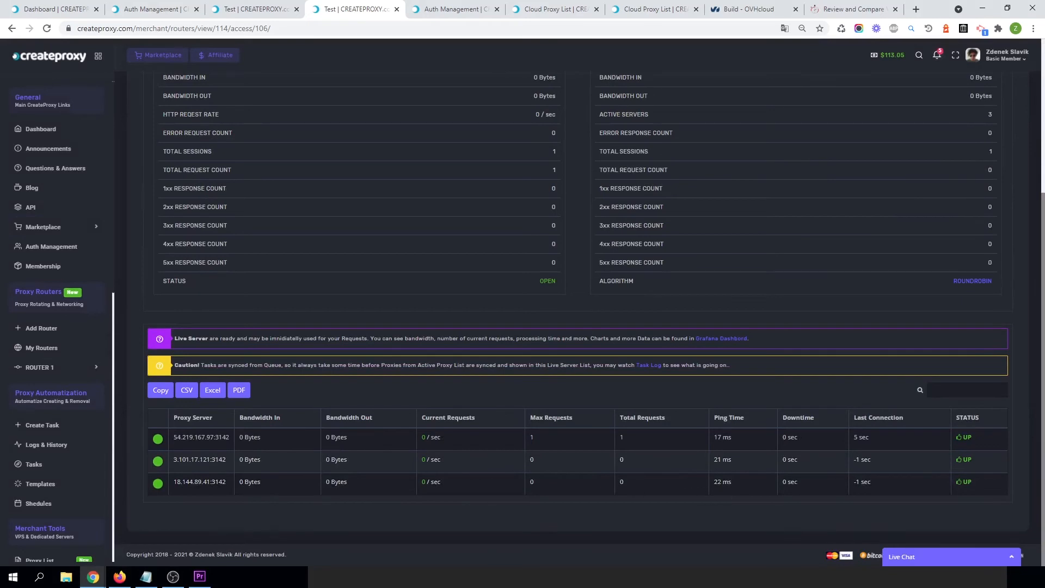
left_click(120, 576)
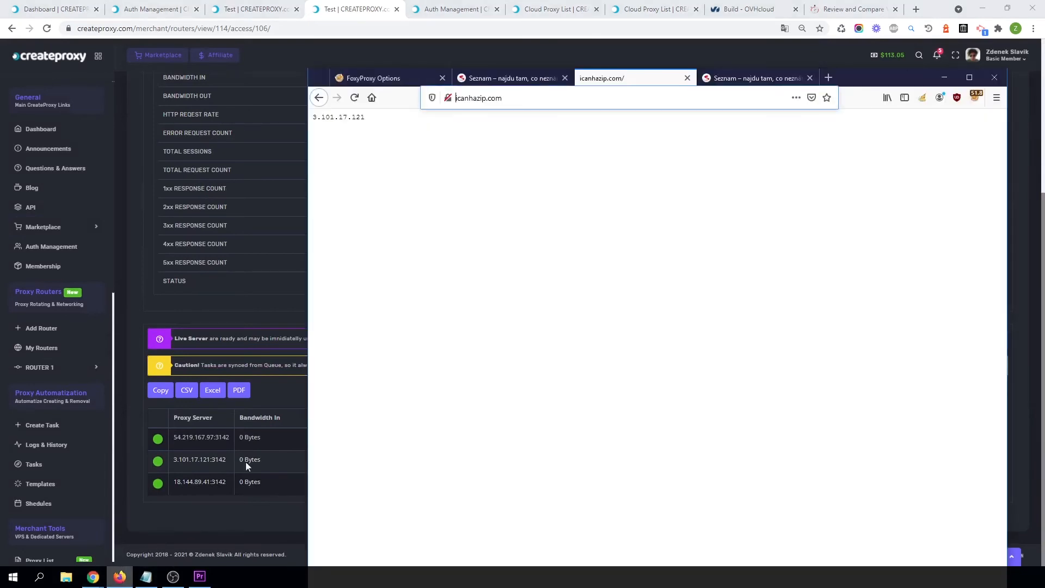
Reload the IP check page several times to see the address returned through the rotating proxy.
left_click(354, 98)
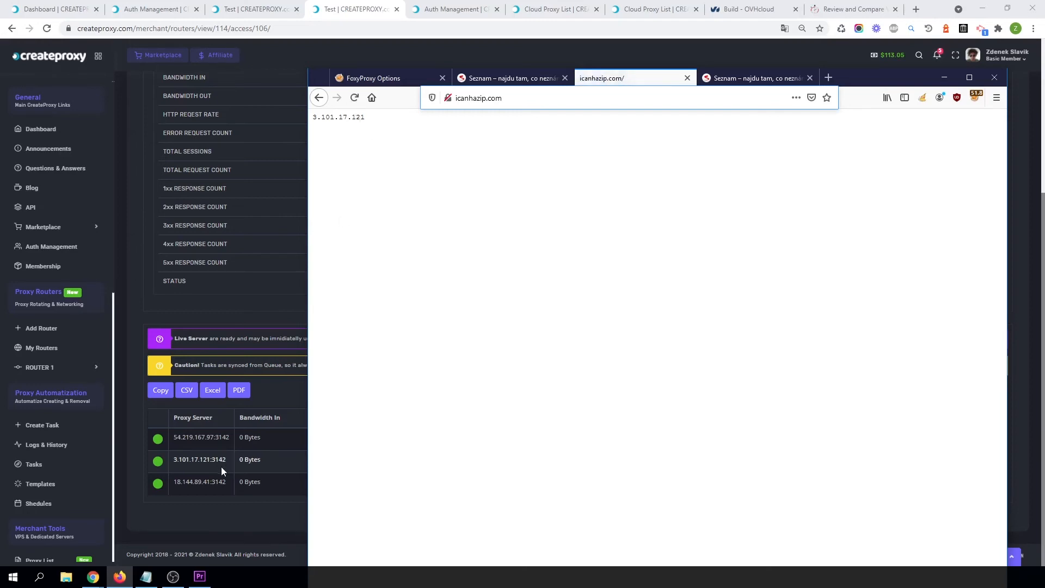
left_click(354, 98)
left_click(355, 98)
Return to the Test access point dashboard and review the live servers' bandwidth and request statistics.
left_click(331, 6)
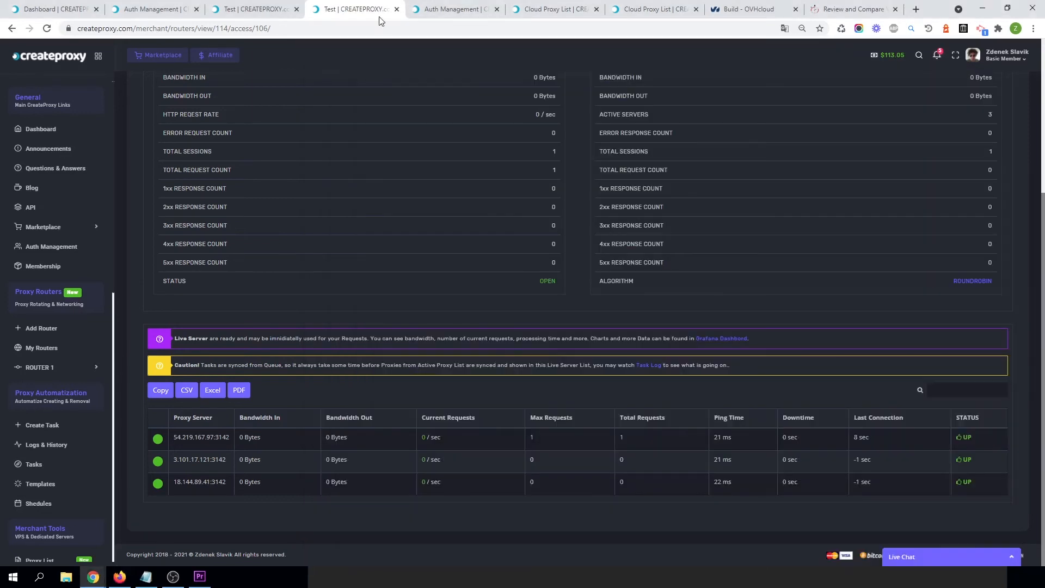
scroll(702, 349, "up", 4)
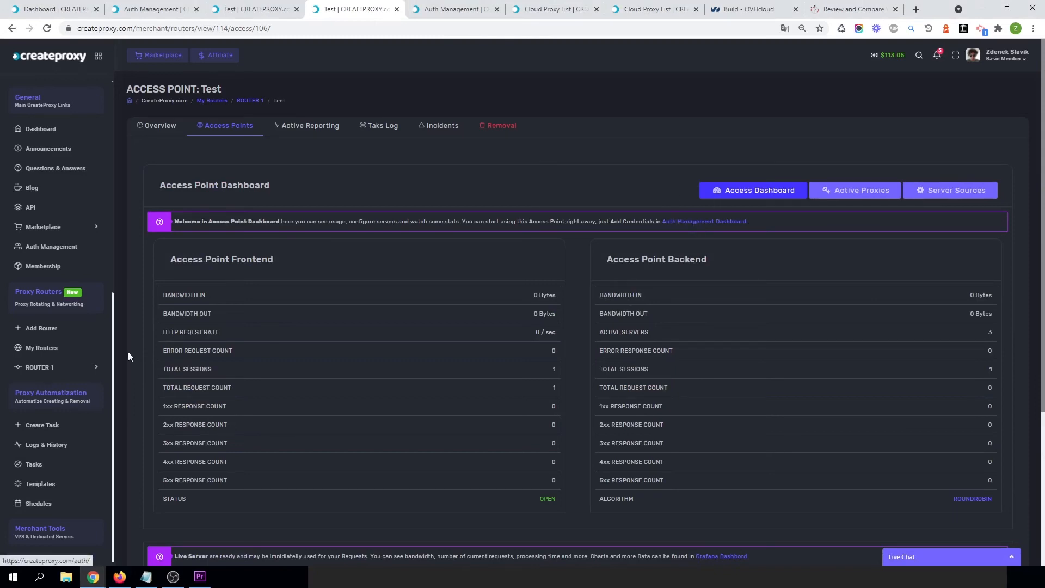
scroll(286, 354, "down", 4)
left_click(155, 391)
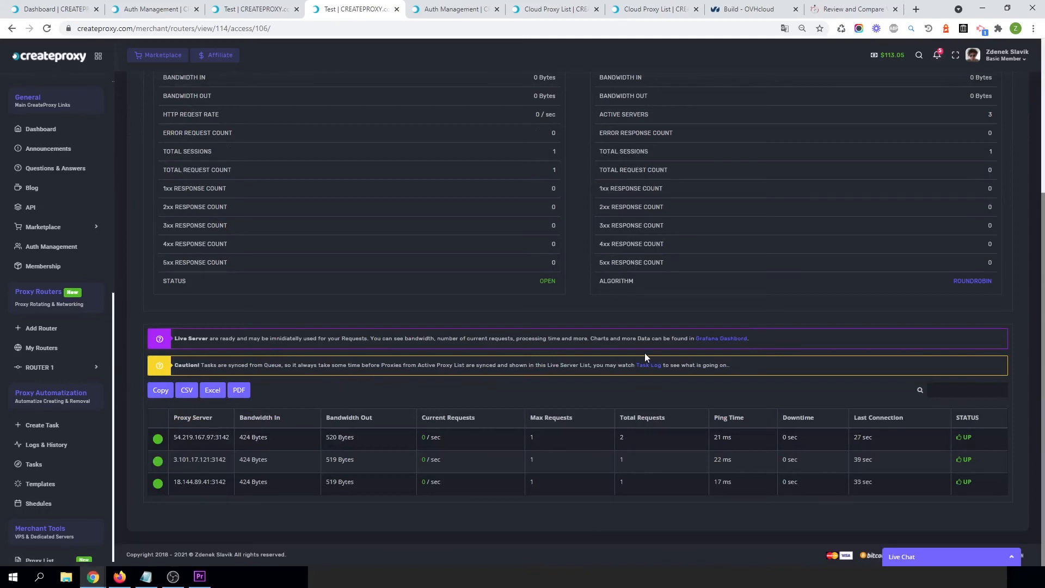
scroll(652, 346, "up", 4)
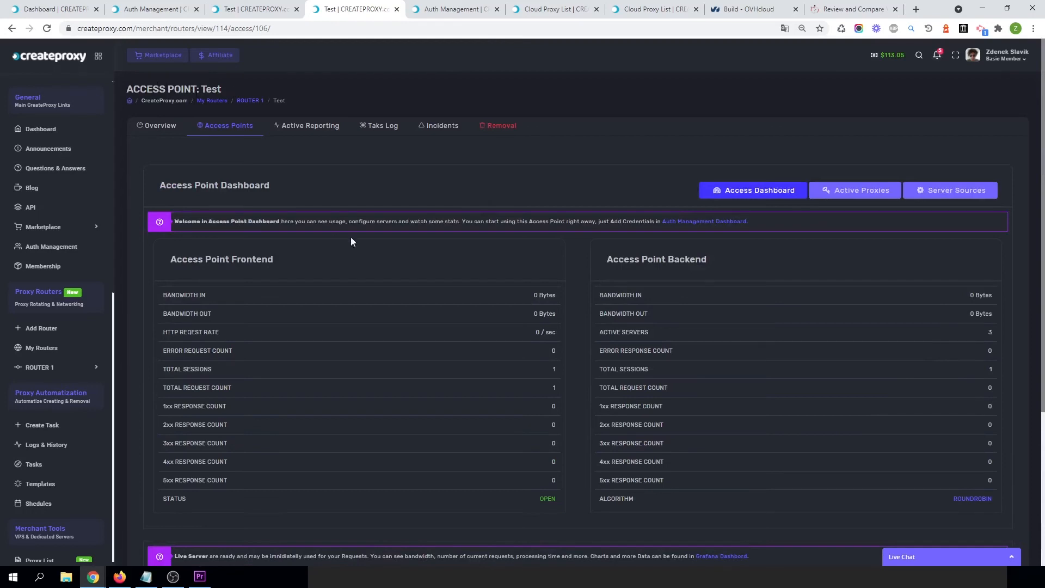
Open ROUTER 1's access points list, view the Test ipv6 access point and open its server sources.
left_click(225, 130)
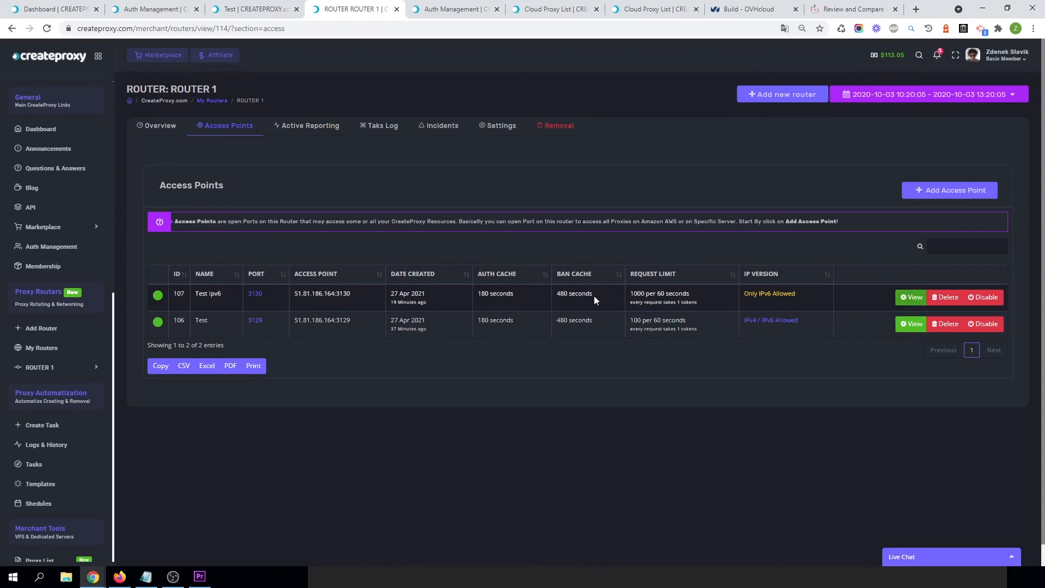
left_click(911, 297)
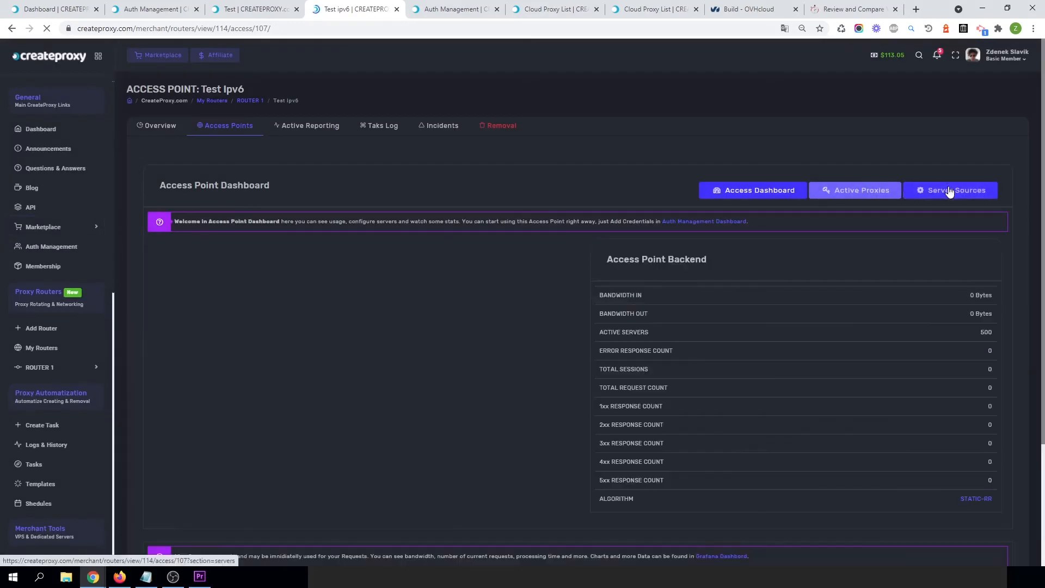
left_click(965, 195)
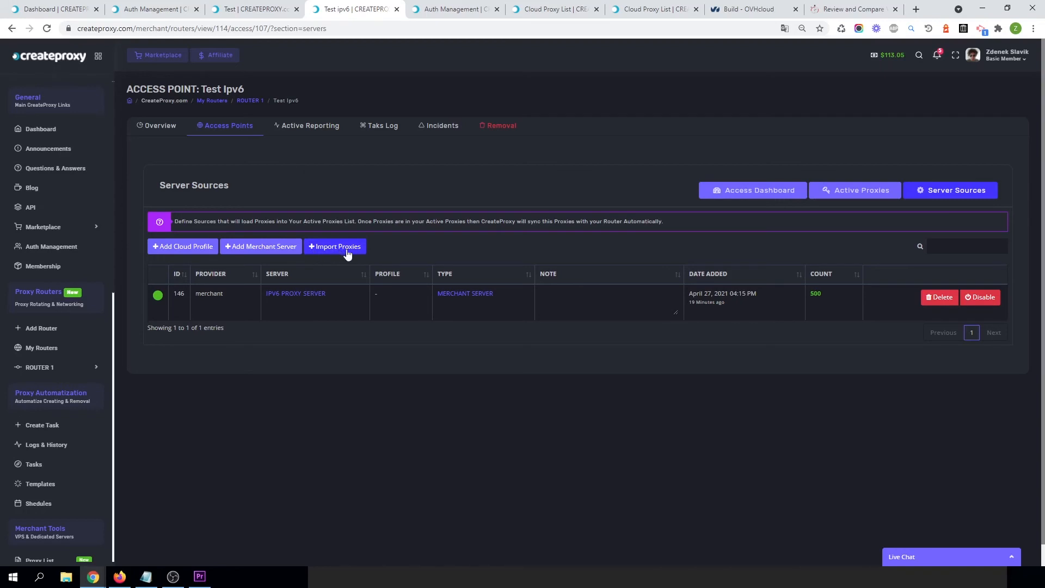
Open the Import Proxies dialog for Test ipv6, read its instructions and proxy list format, and close it.
left_click(338, 248)
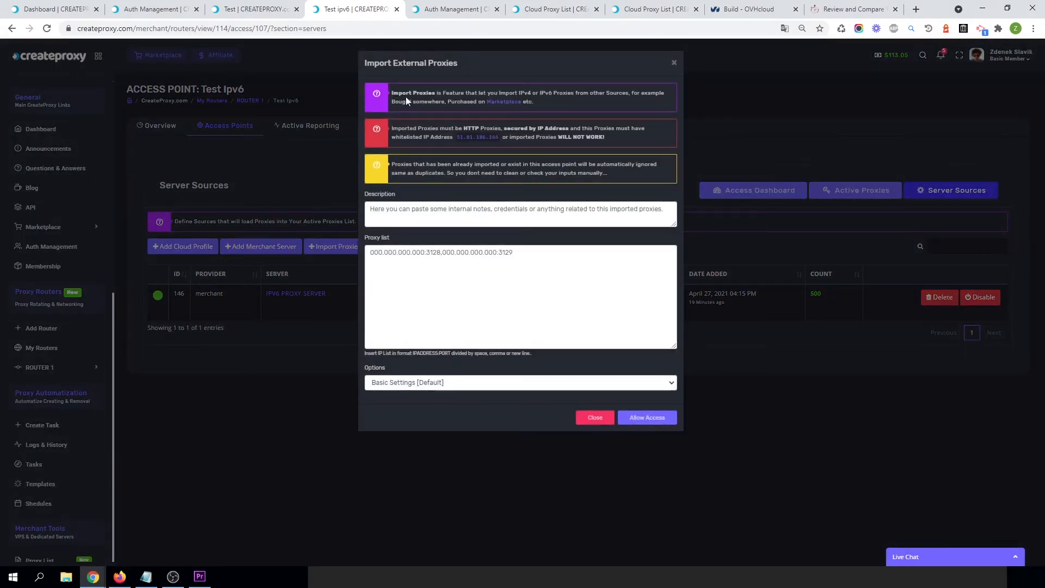
left_click_drag(393, 94, 657, 94)
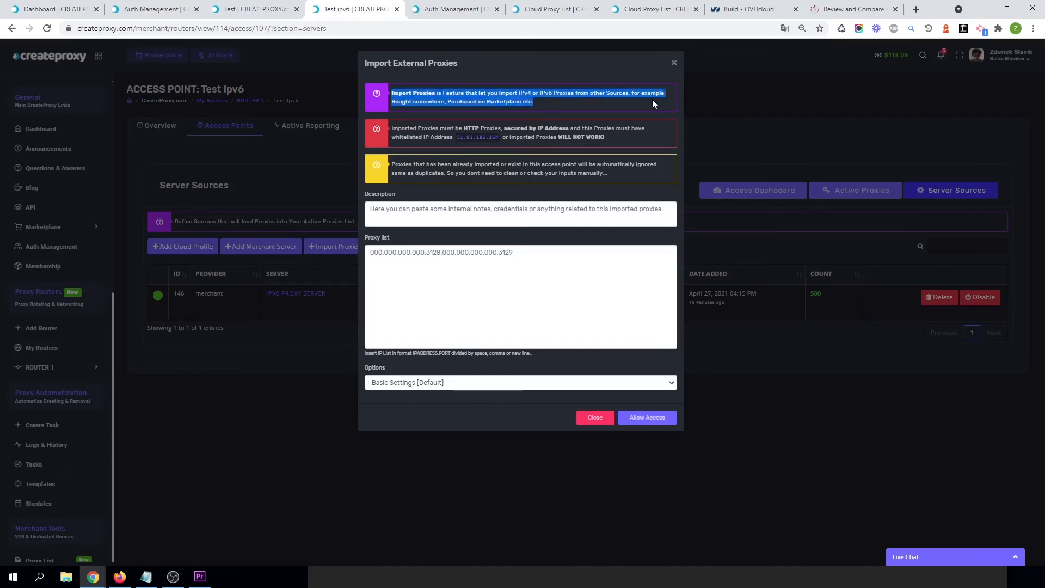
left_click(620, 99)
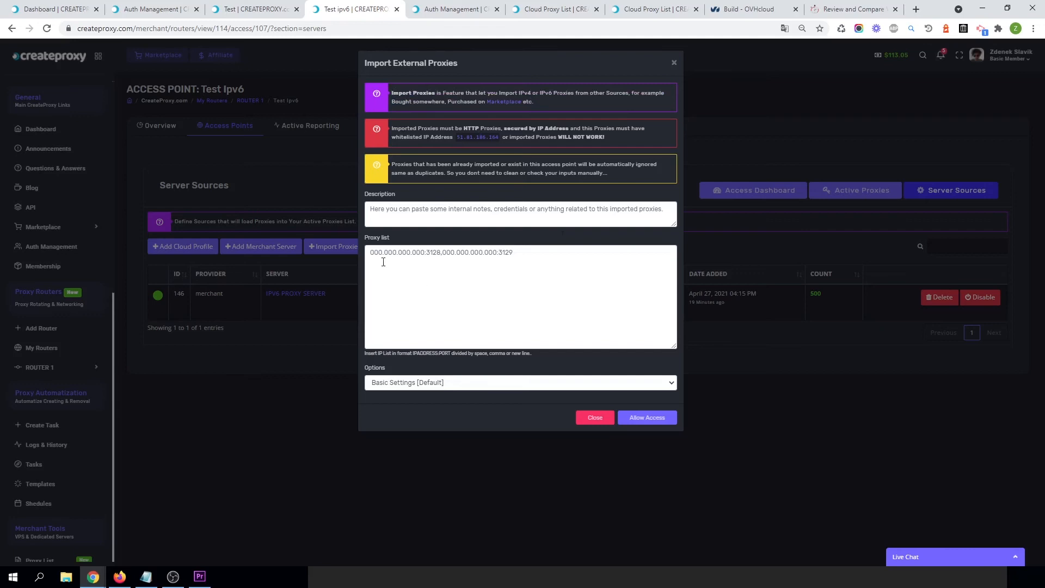
left_click(444, 288)
left_click(452, 272)
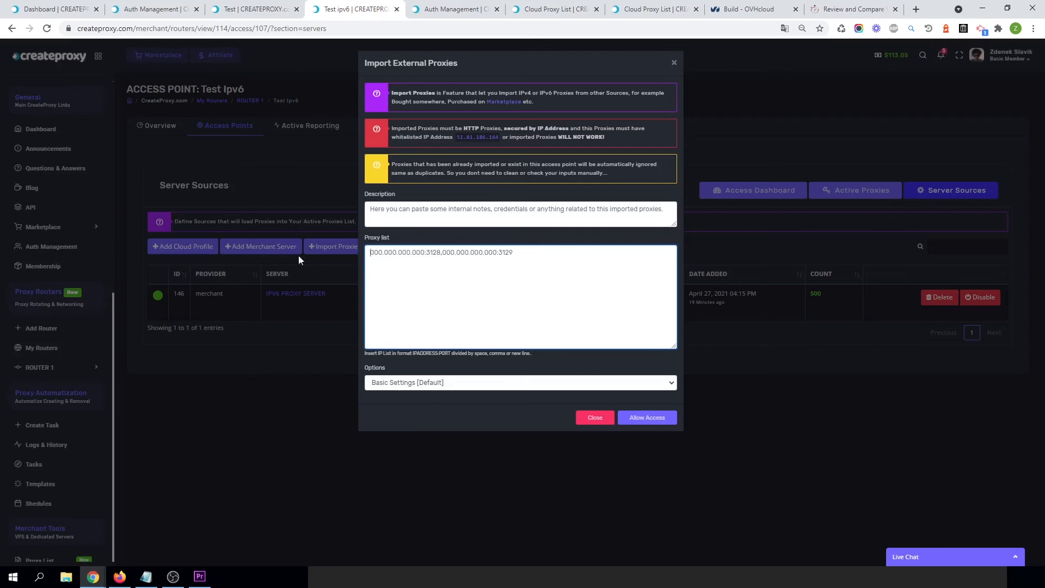
left_click(226, 369)
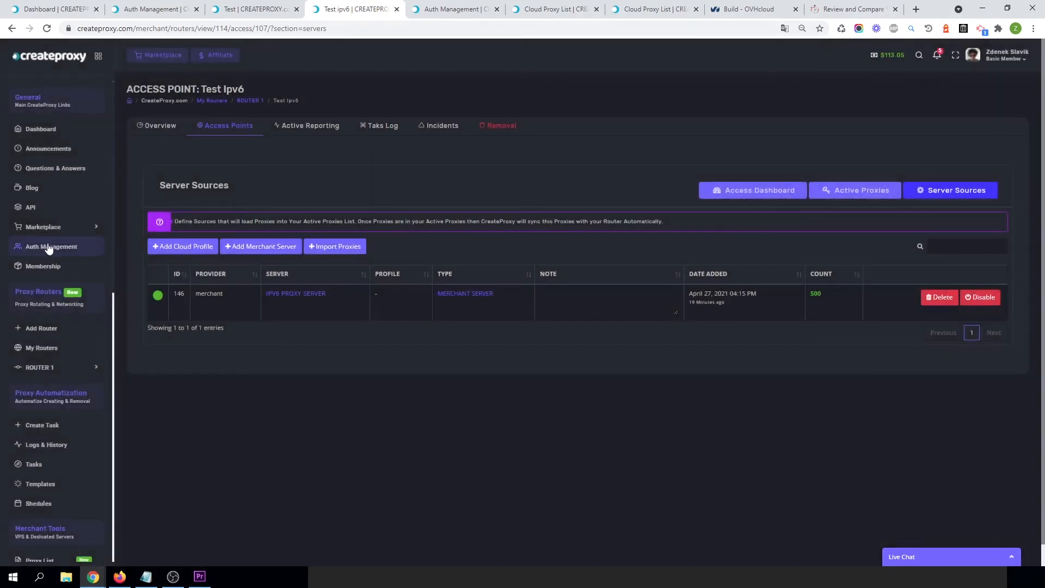
Open Auth Management in a new tab and add a category named Merchant proxies.
right_click(44, 246)
left_click(57, 251)
left_click(410, 9)
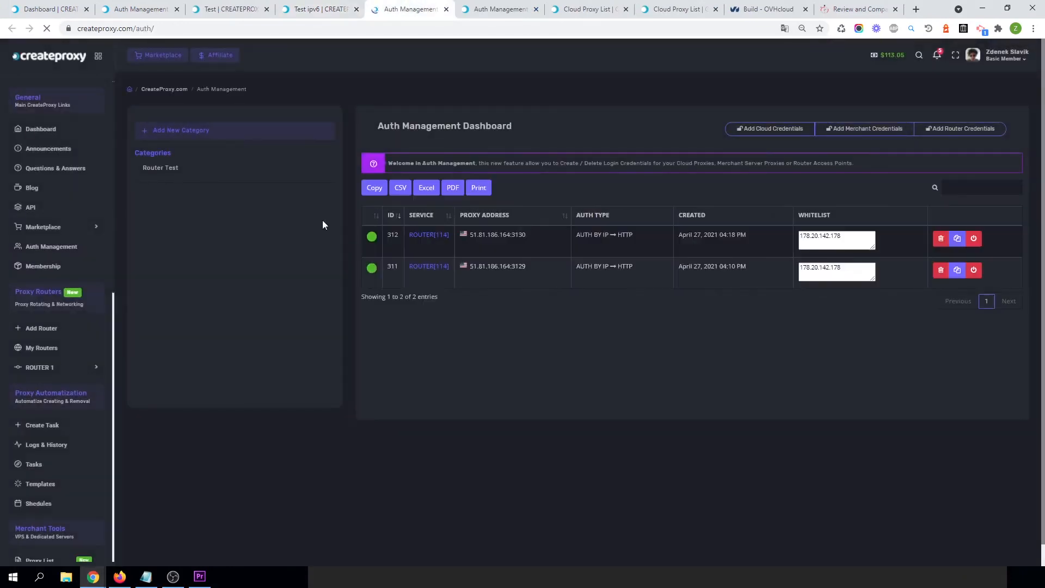
left_click(305, 131)
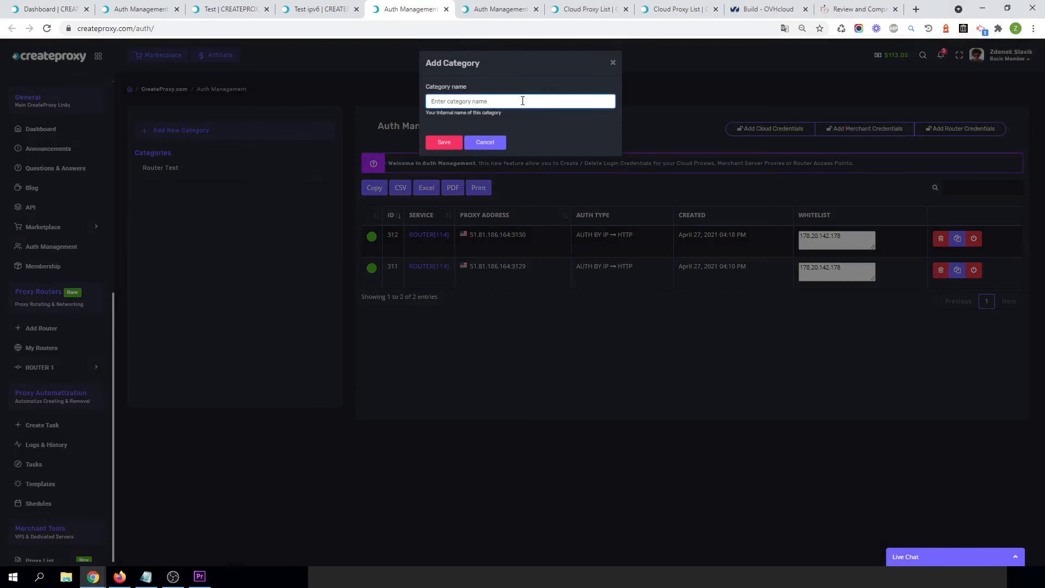
type("Merchant proxies")
left_click(448, 145)
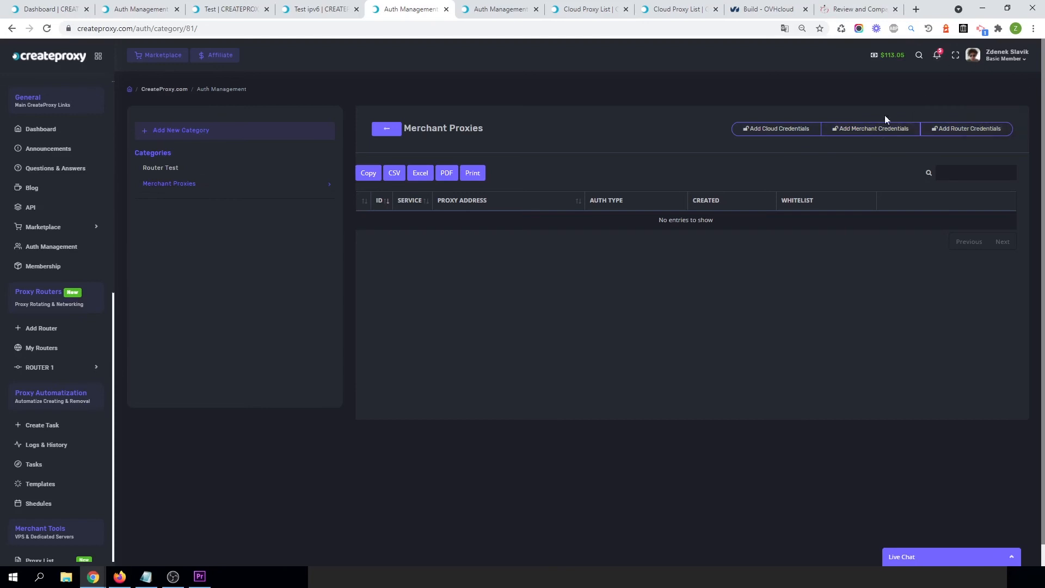
Add merchant credentials in Merchant proxies for server FRANKFURT#1's HTTP IPv4 proxy 51.89.19.63:3030 with authentication by IP.
left_click(845, 132)
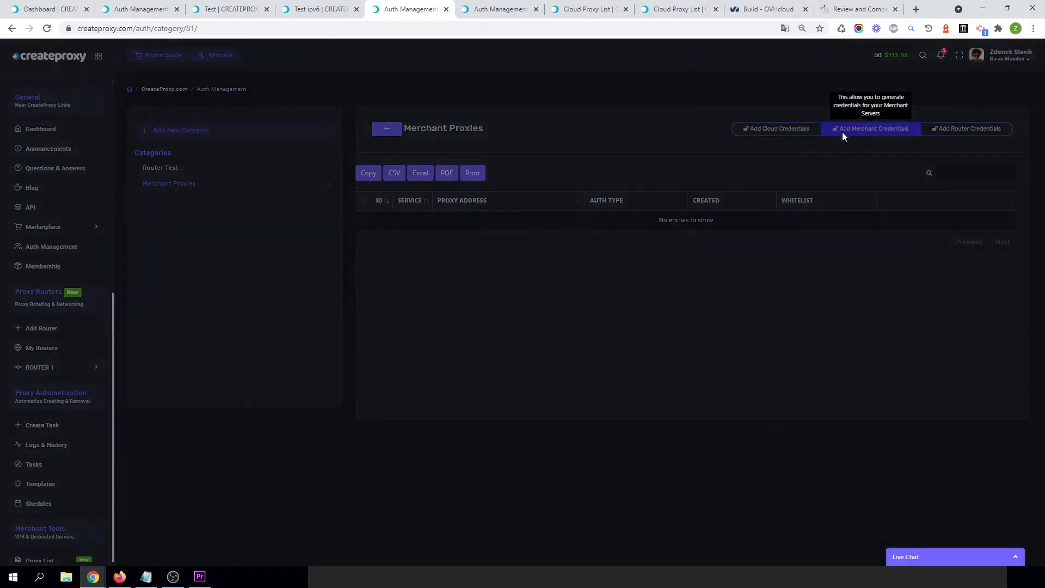
left_click(413, 154)
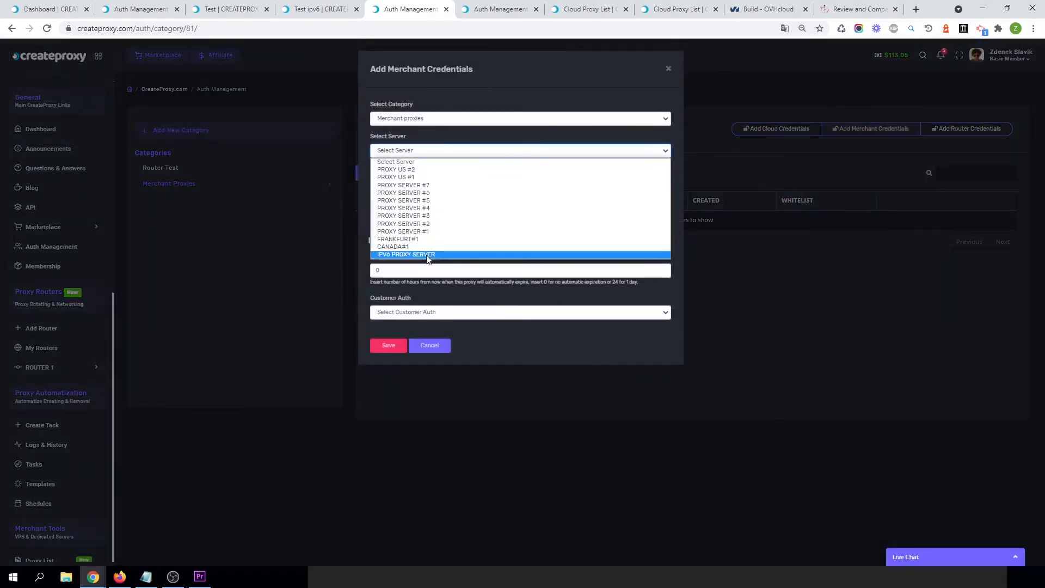
left_click(401, 240)
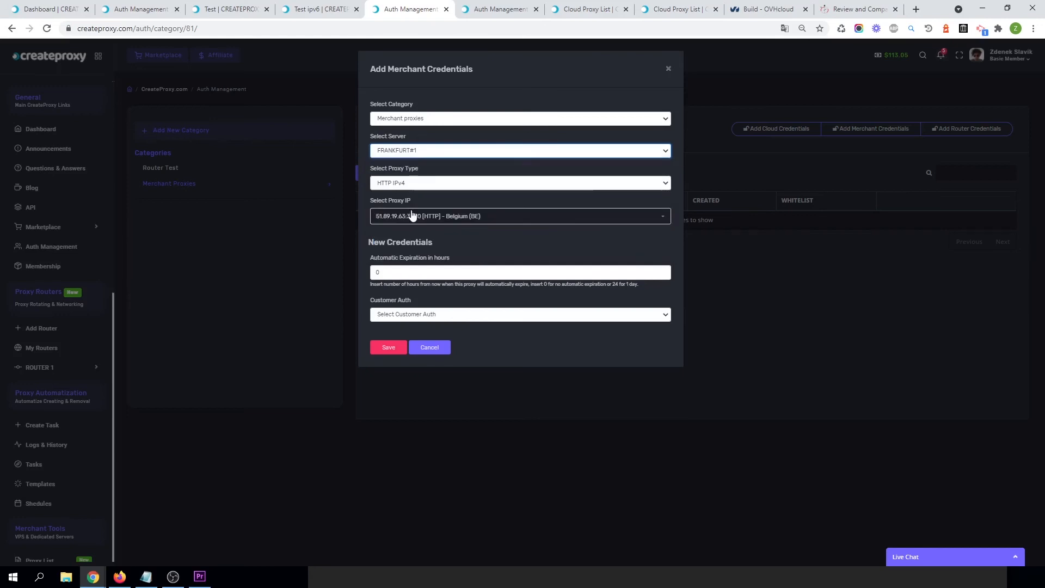
left_click(446, 222)
left_click(445, 224)
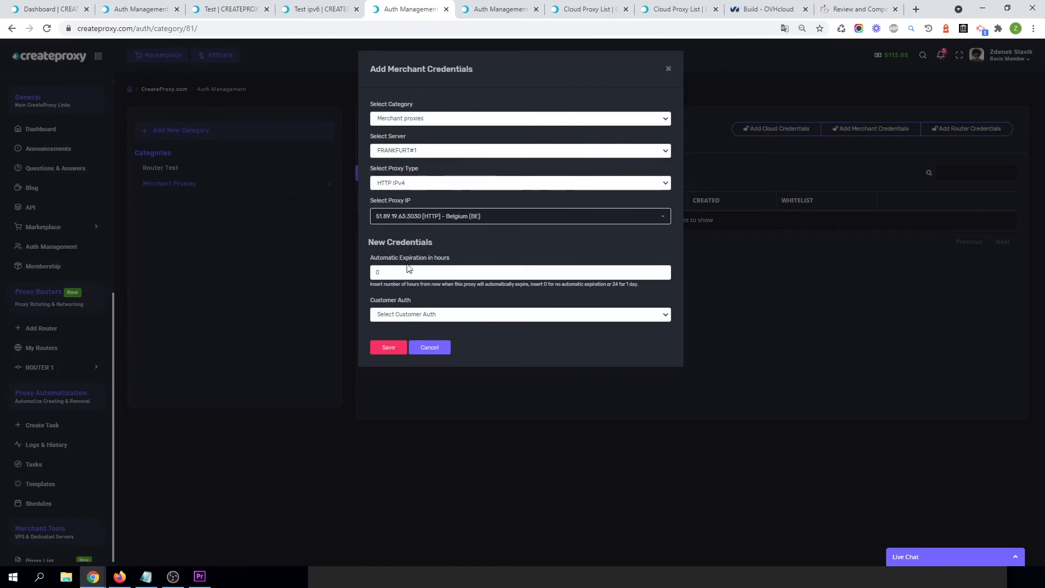
left_click(425, 315)
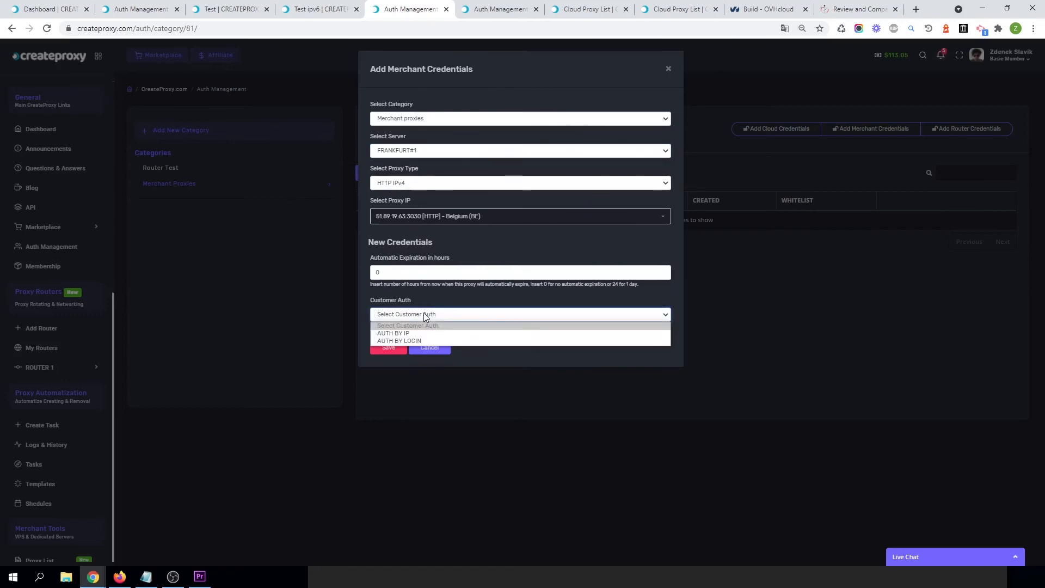
left_click(398, 334)
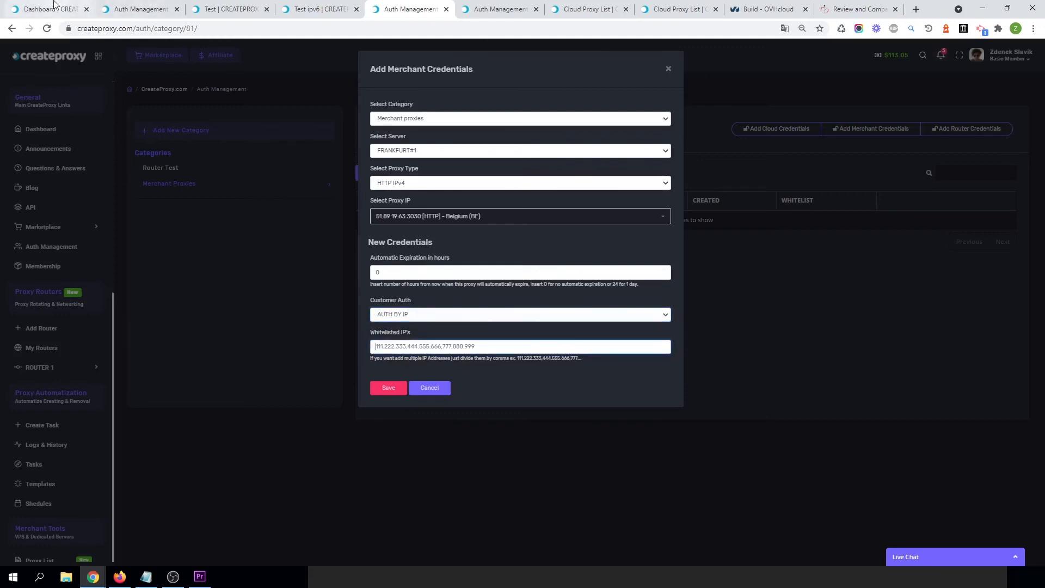
Copy the router's whitelisting IP address 51.81.186.164 from the Test access point's Import Proxies dialog.
left_click(55, 8)
left_click(119, 8)
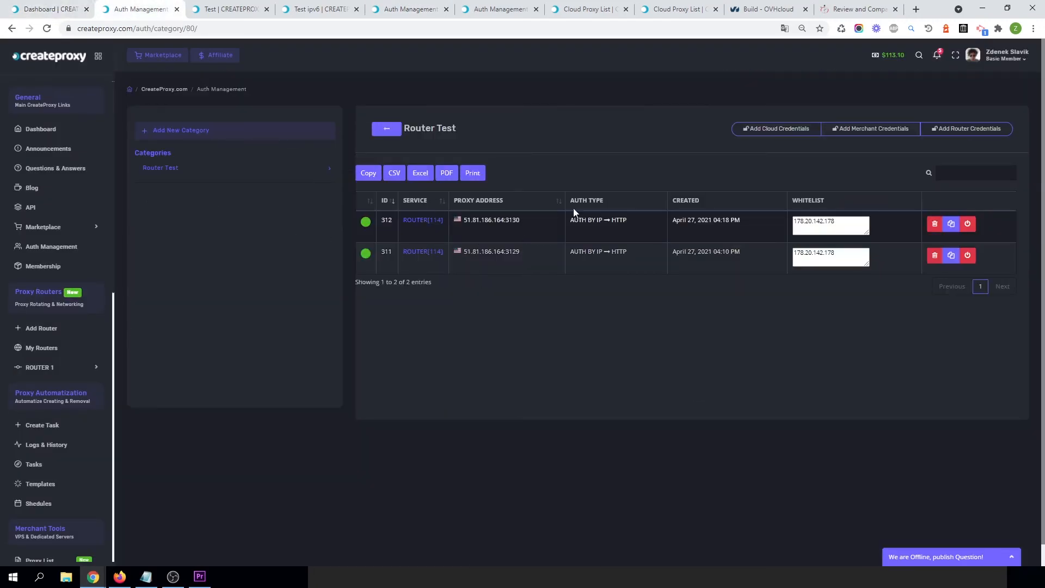
left_click(234, 9)
scroll(402, 258, "up", 4)
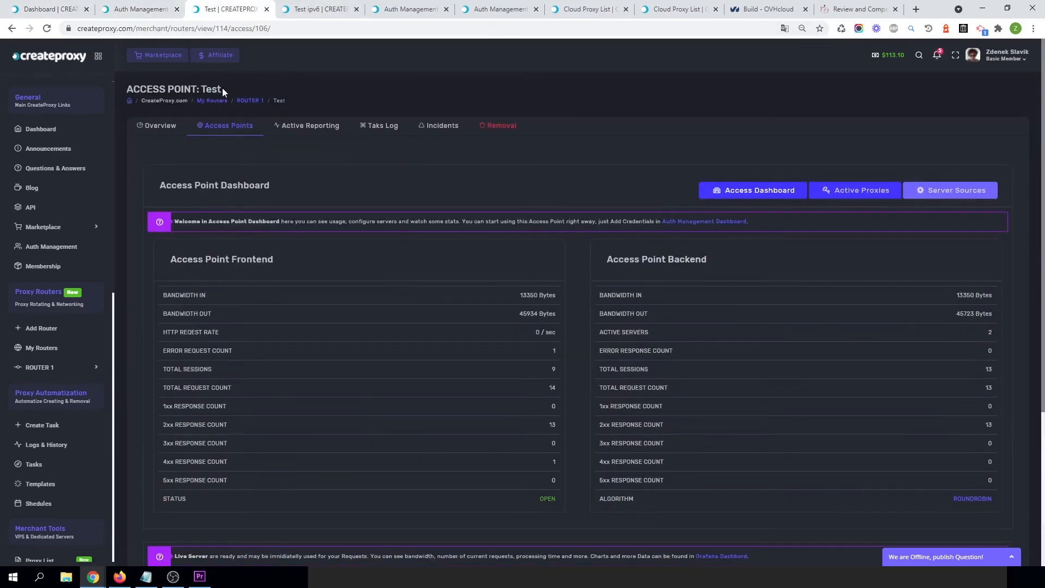
scroll(473, 356, "down", 3)
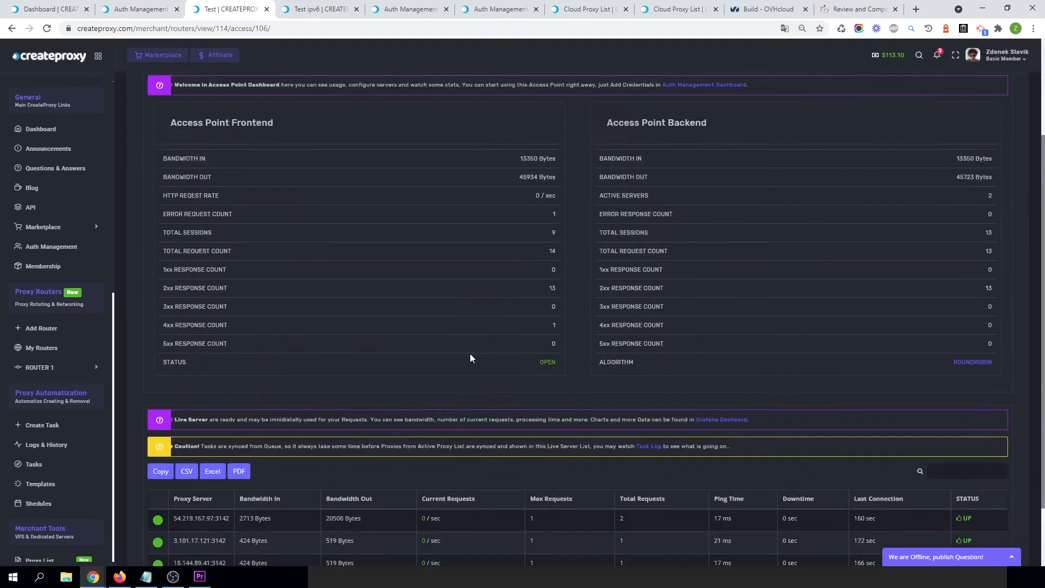
scroll(471, 358, "up", 3)
left_click(279, 8)
left_click(250, 8)
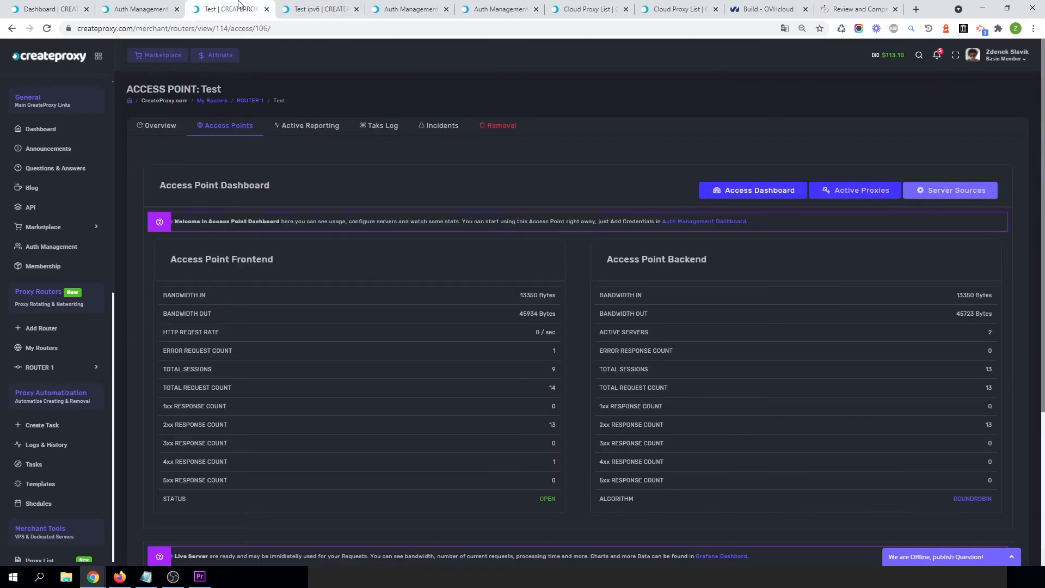
left_click(960, 195)
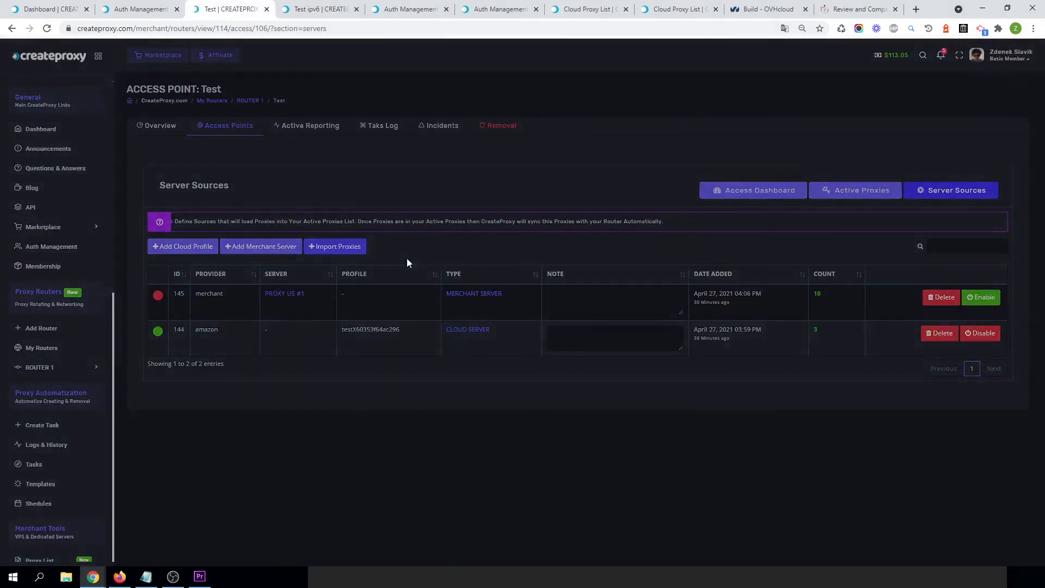
left_click(358, 249)
left_click_drag(500, 137, 457, 138)
key("ctrl+c")
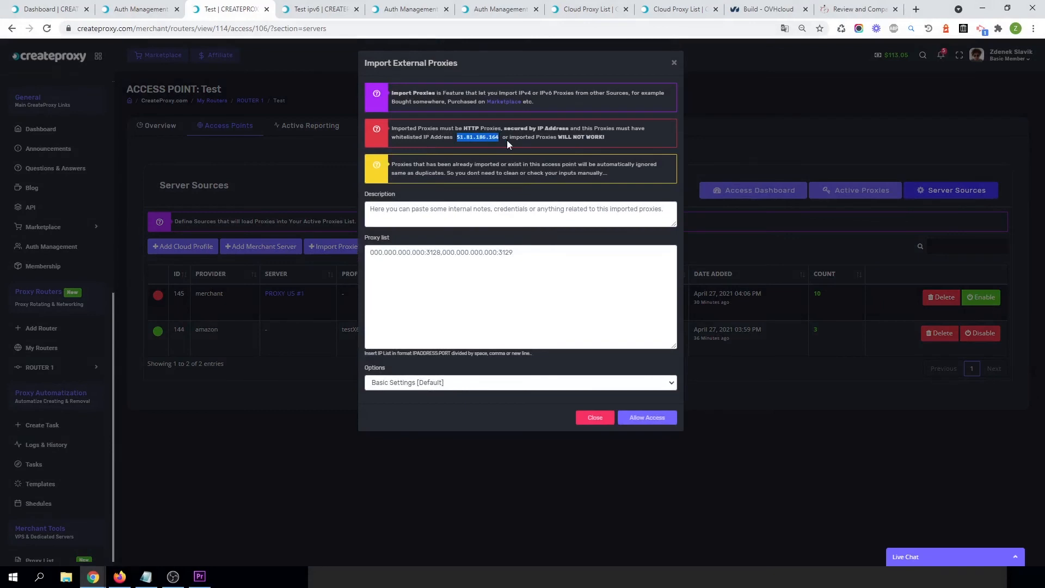
Return to the merchant credentials form, paste 51.81.186.164 as the whitelisted IP and save the credentials.
left_click(140, 10)
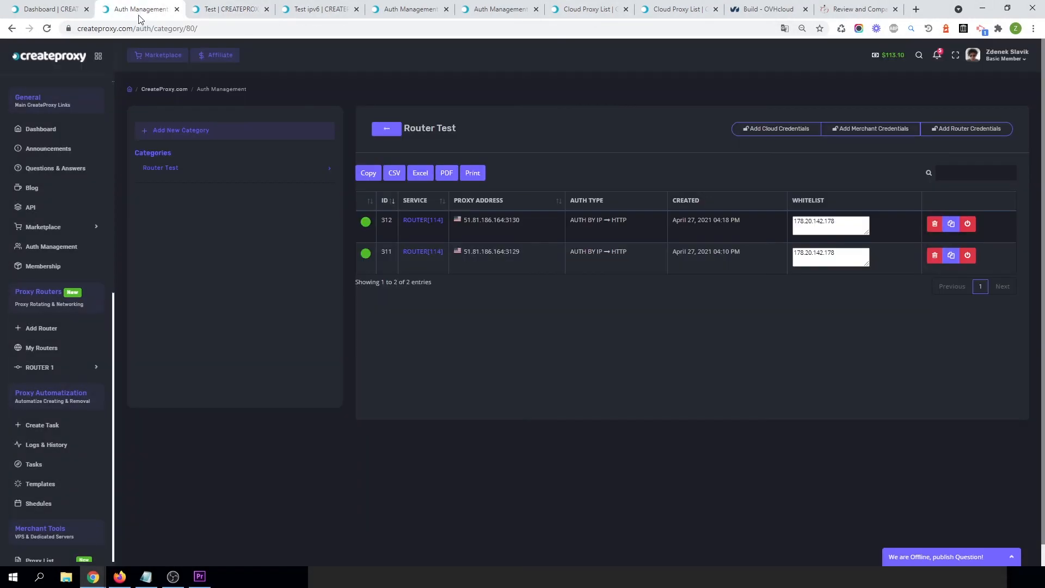
left_click(65, 10)
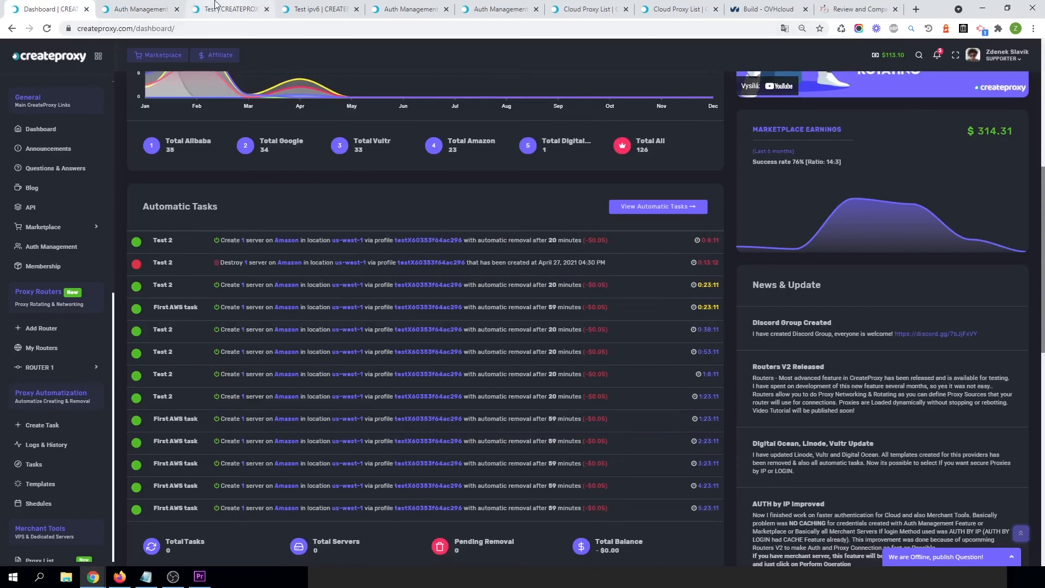
left_click(243, 7)
left_click(315, 4)
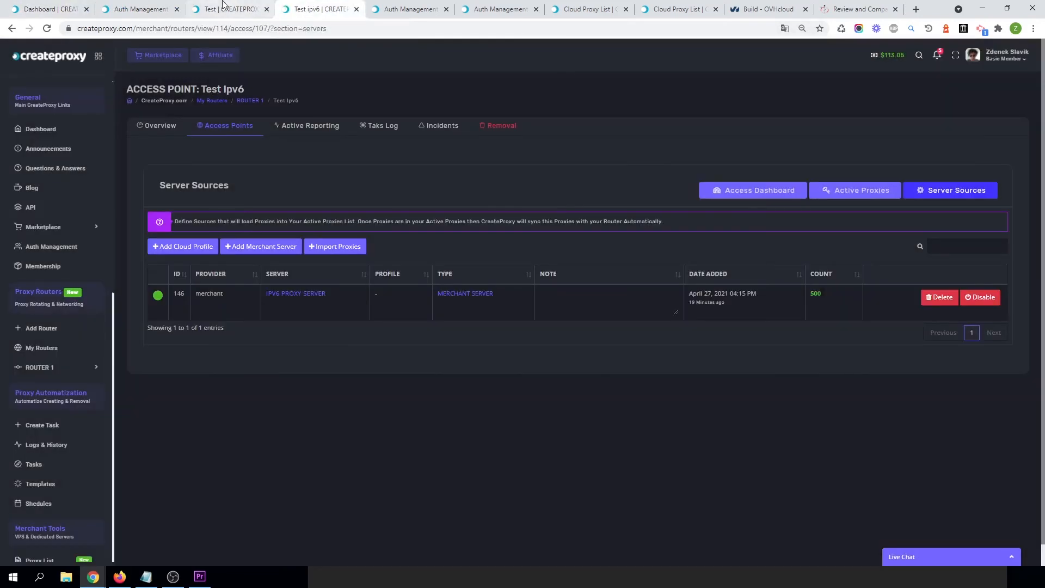
left_click(164, 9)
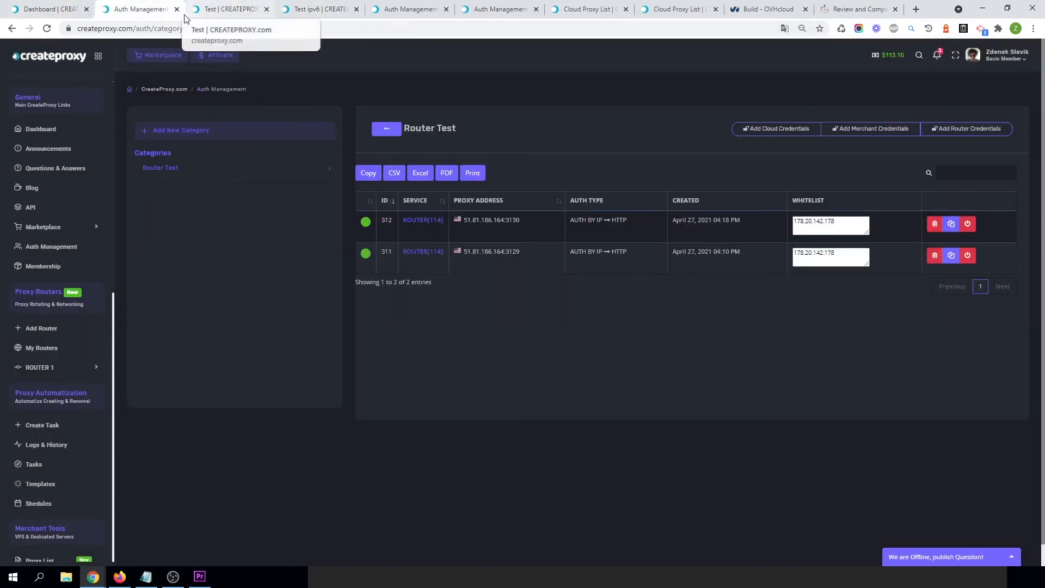
left_click(177, 9)
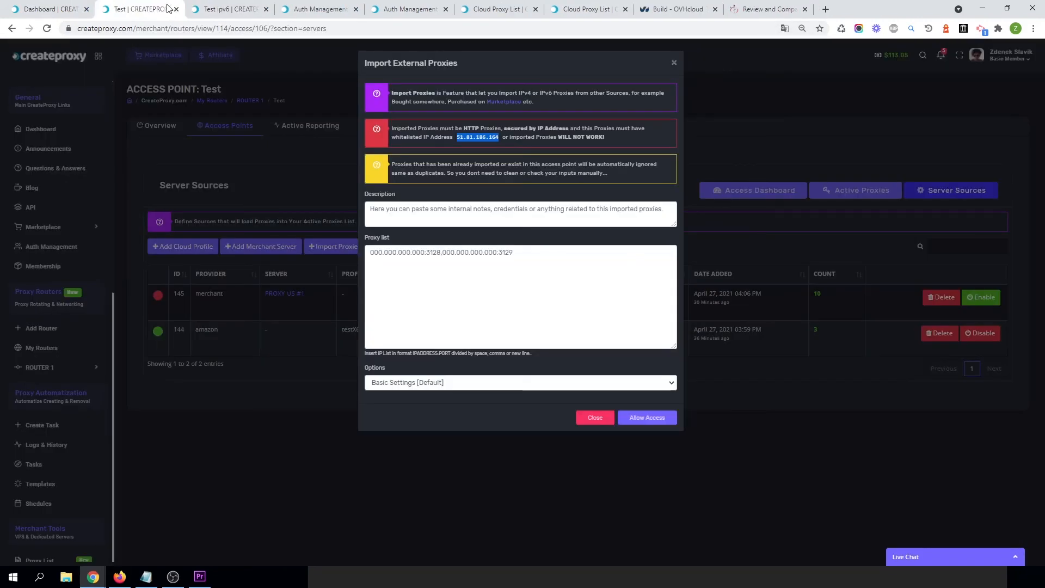
left_click(228, 9)
left_click(266, 9)
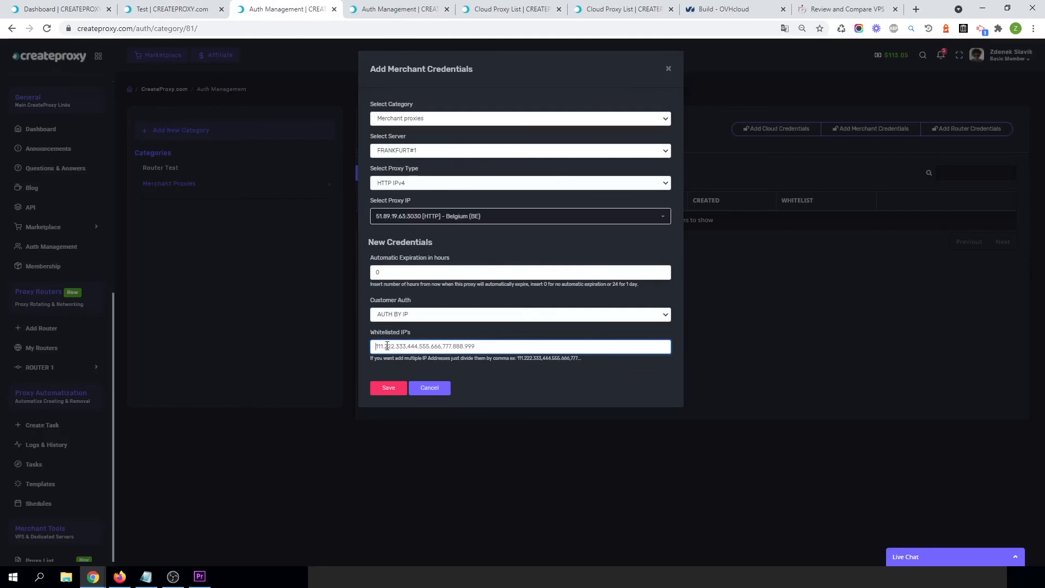
key("ctrl+v")
left_click(387, 387)
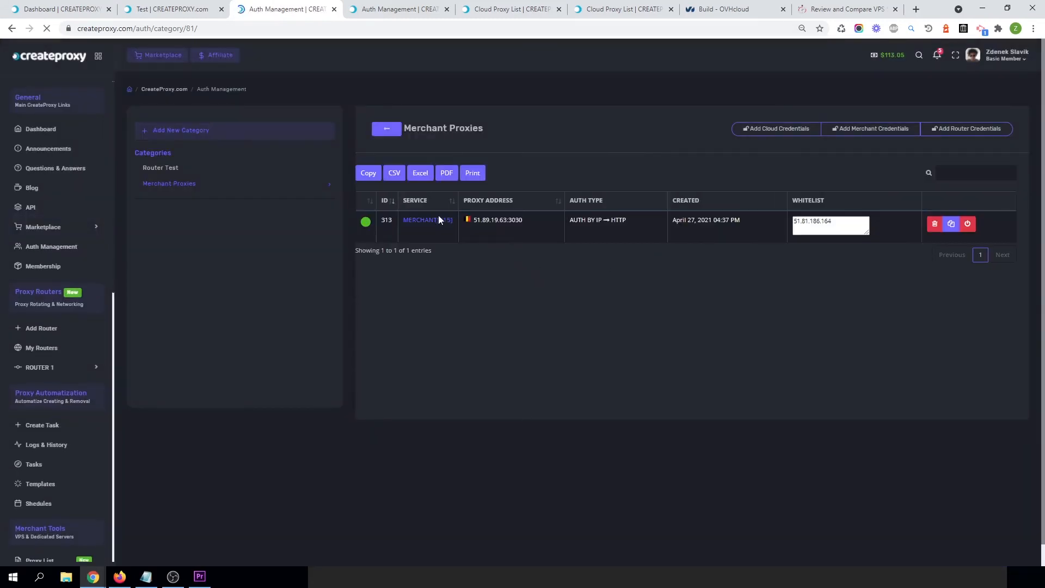
Copy the merchant proxy address 51.89.19.63:3030 from the Merchant Proxies list and return to the Test access point tab.
left_click(952, 227)
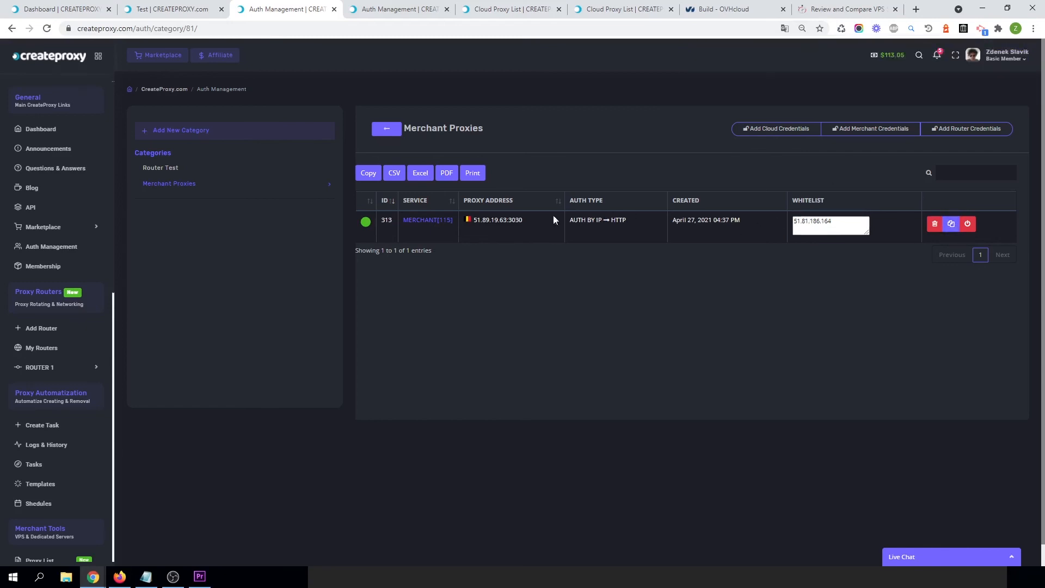
triple_click(499, 225)
left_click(531, 225)
left_click_drag(523, 223, 472, 222)
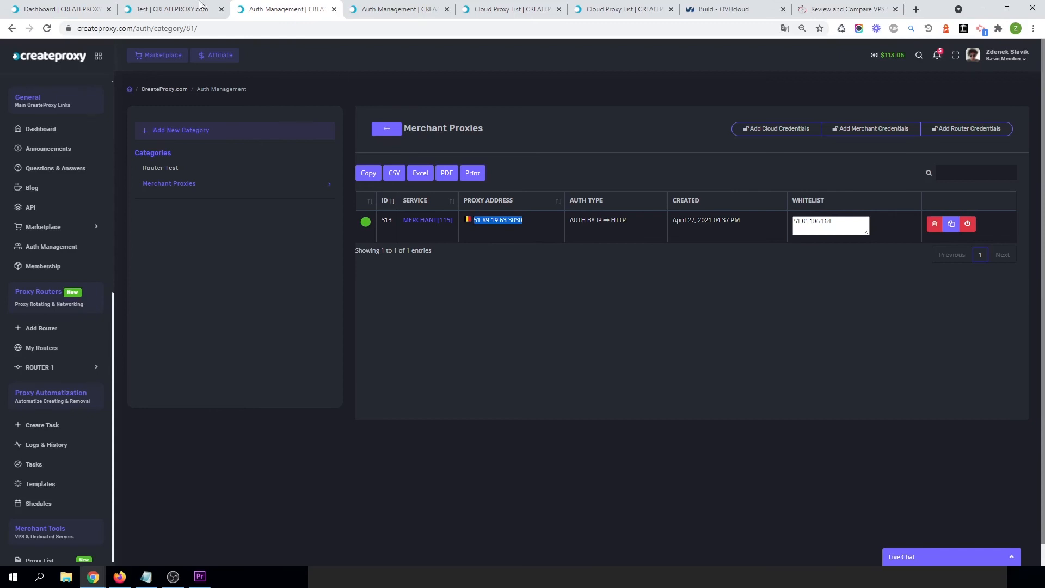
left_click(172, 9)
left_click(81, 9)
left_click(158, 9)
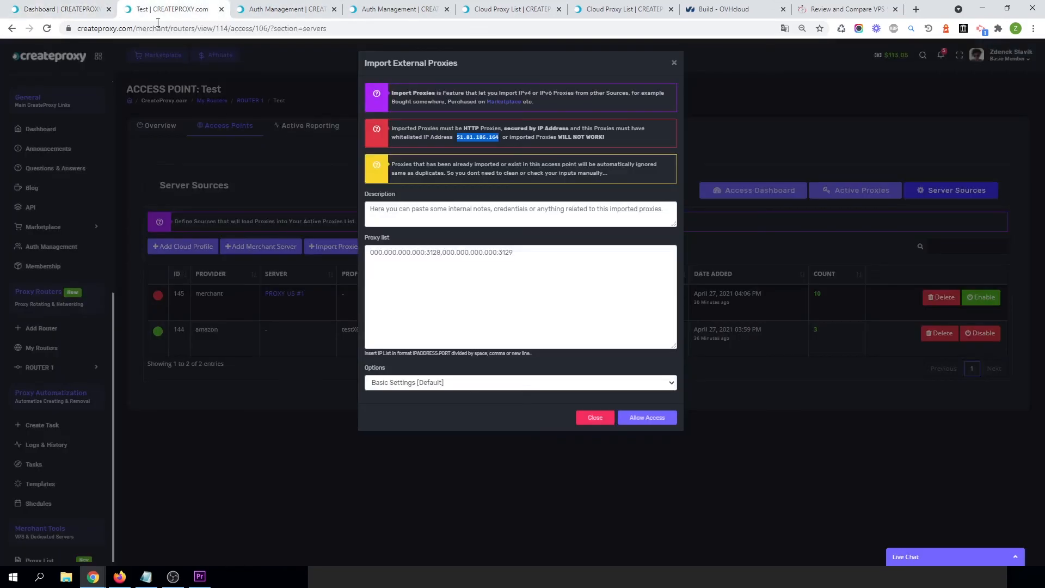
Paste the merchant proxy three times, separated by commas, into the Import External Proxies list.
left_click(460, 256)
key("ctrl+v")
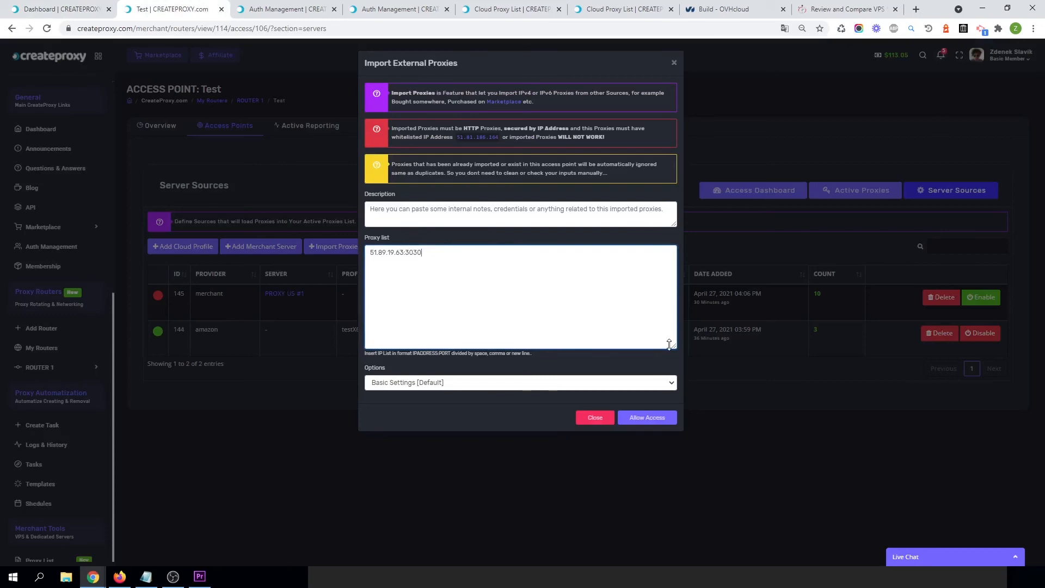
key("ctrl+v")
key("Return")
key("ctrl+v")
key("ctrl+v")
key("BackSpace")
key("BackSpace")
key("BackSpace")
key("BackSpace")
key("BackSpace")
key("BackSpace")
key("BackSpace")
key("BackSpace")
key("BackSpace")
key("BackSpace")
key("BackSpace")
key("BackSpace")
key("BackSpace")
key("BackSpace")
key("BackSpace")
key("BackSpace")
key("BackSpace")
key("BackSpace")
key("BackSpace")
key("BackSpace")
key("BackSpace")
key("ctrl+v")
key("ctrl+v")
key("ctrl+v")
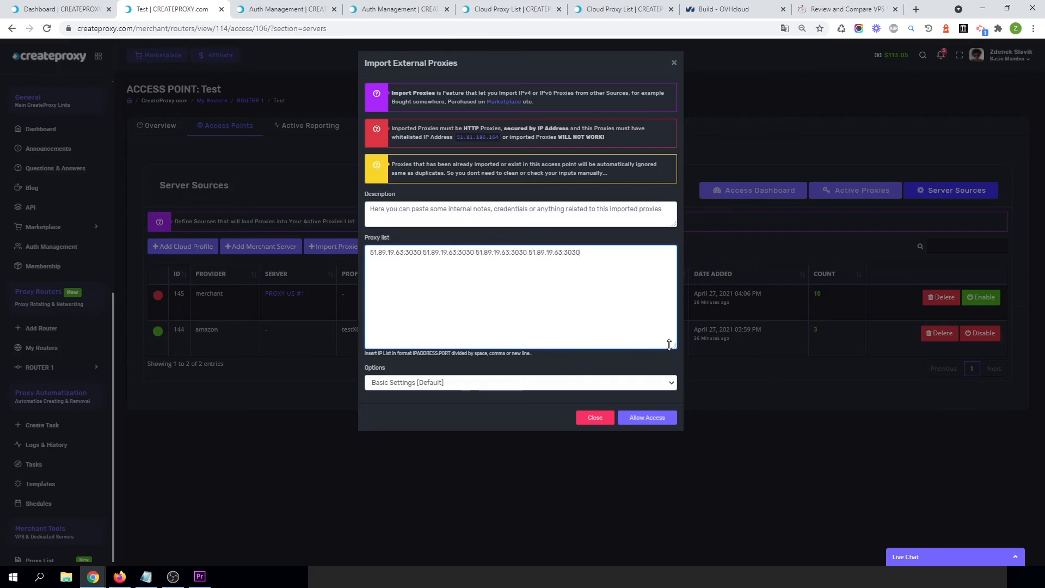
key("BackSpace")
key("BackSpace")
key("BackSpace")
key("BackSpace")
key("BackSpace")
key("BackSpace")
key("BackSpace")
key("BackSpace")
key("BackSpace")
key("BackSpace")
key("BackSpace")
key("BackSpace")
key("BackSpace")
key("BackSpace")
key("BackSpace")
key("BackSpace")
key("BackSpace")
key("BackSpace")
key("BackSpace")
key("BackSpace")
key("BackSpace")
key("BackSpace")
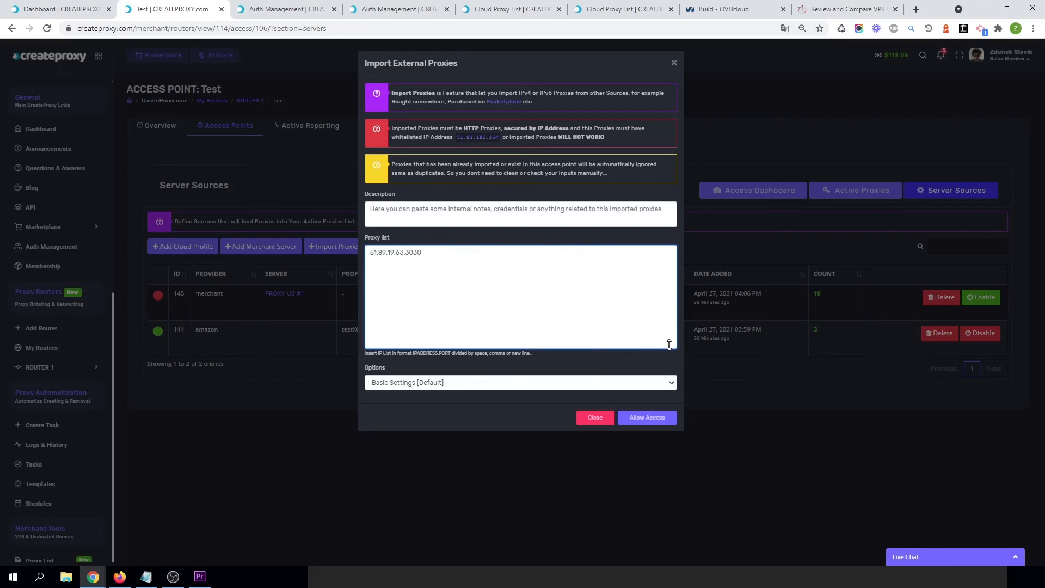
key("ctrl+v")
type(",")
key("ctrl+v")
left_click_drag(532, 254, 422, 256)
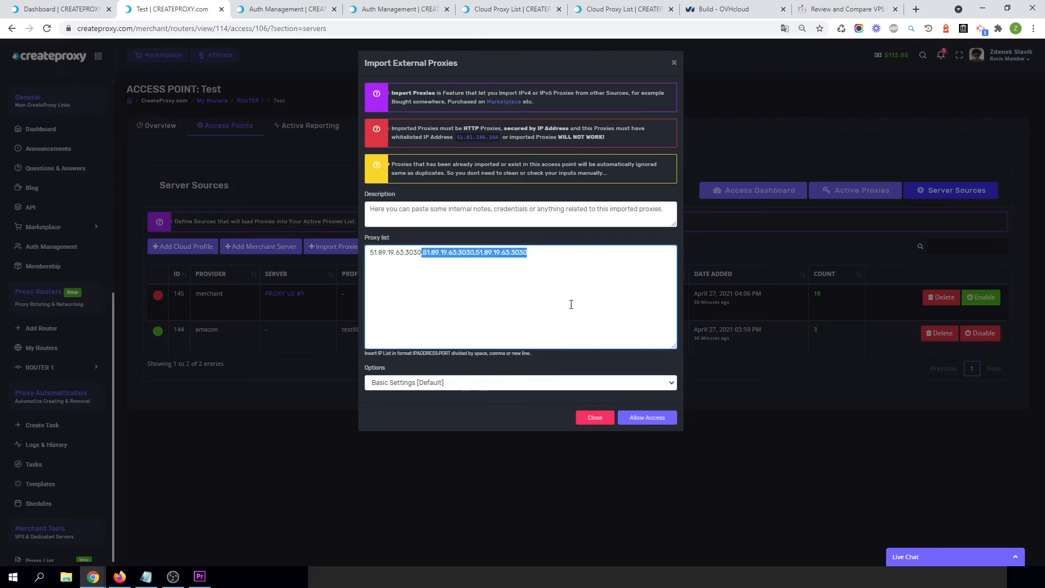
left_click(542, 259)
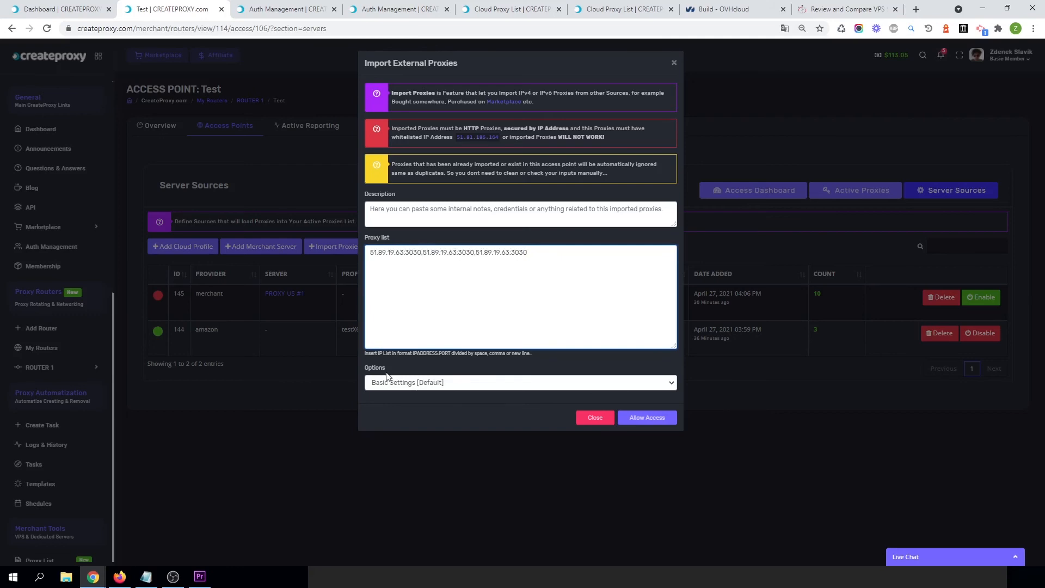
Review the Advanced Settings import options, then switch back to Basic Settings [Default].
left_click(419, 384)
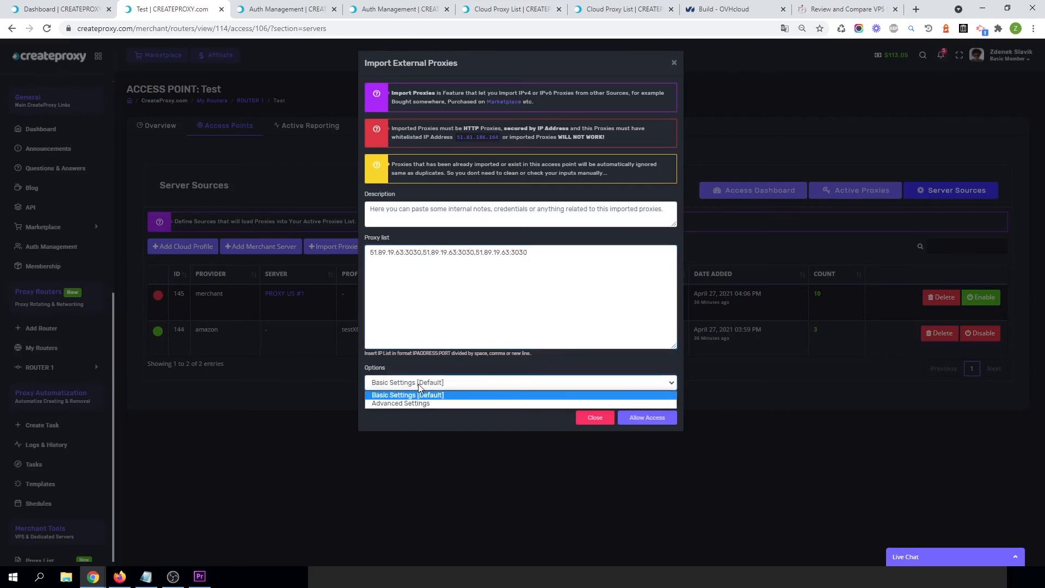
left_click(392, 403)
scroll(498, 401, "down", 6)
scroll(498, 401, "up", 5)
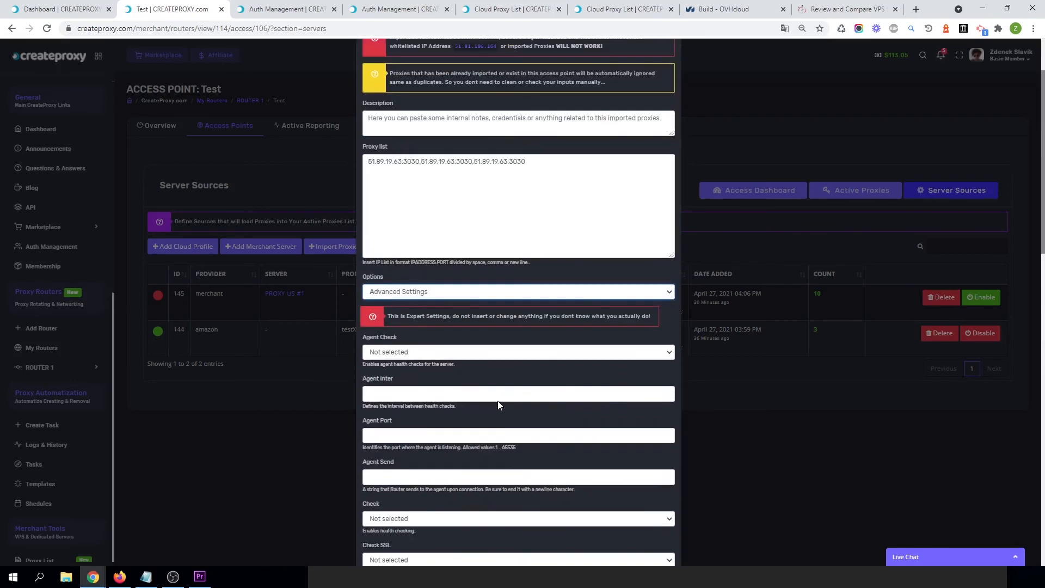
scroll(497, 400, "down", 12)
scroll(498, 401, "up", 10)
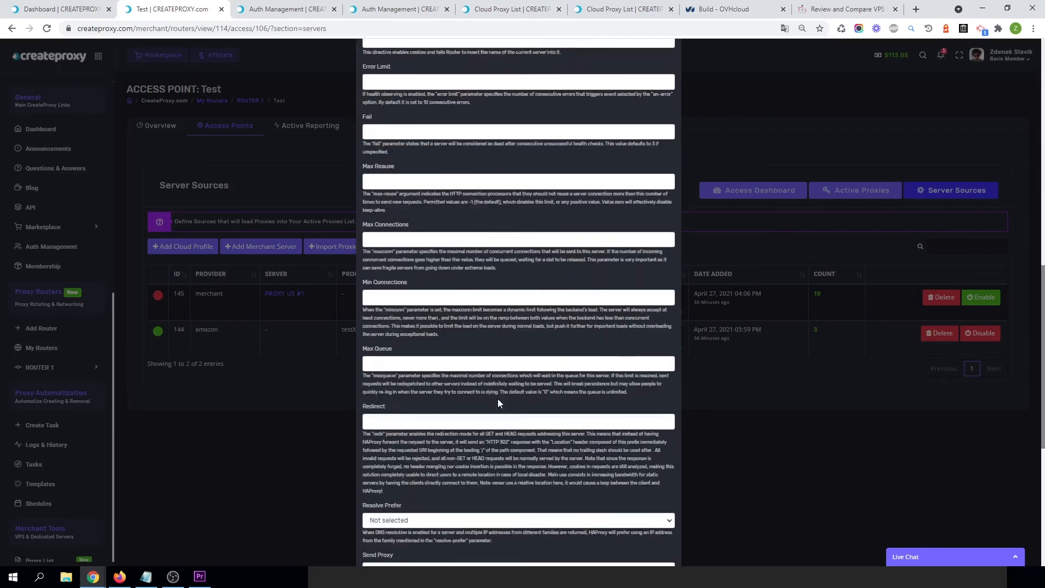
left_click(433, 204)
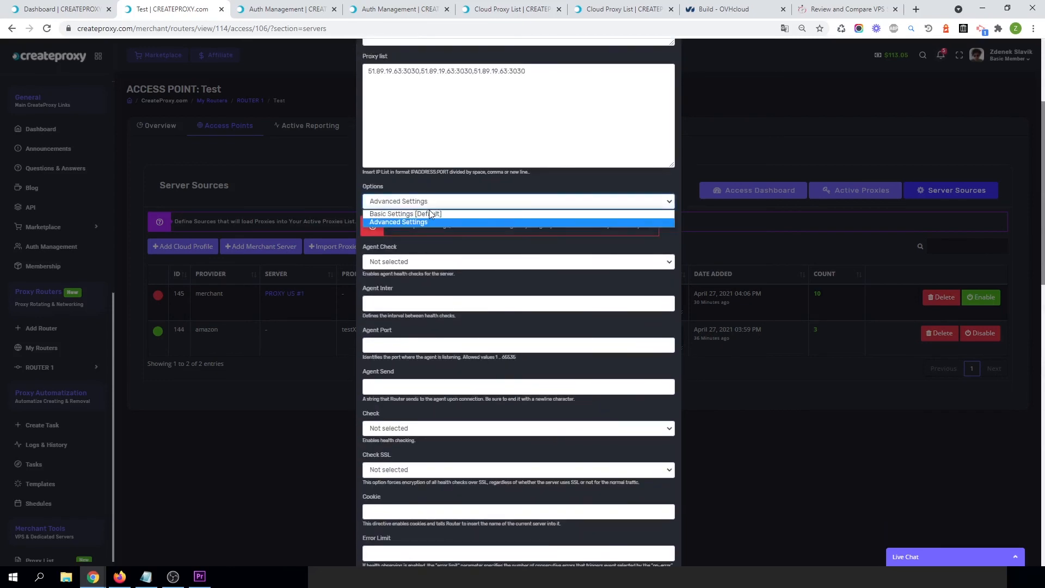
left_click(380, 215)
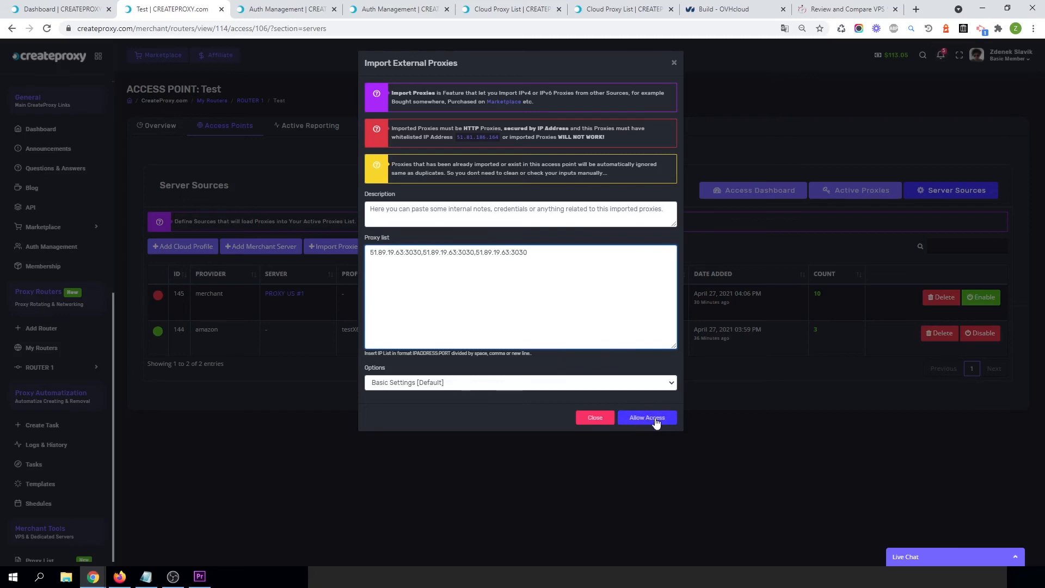
Enter the description "This proxy list is from some website, some internal notes" and allow access to import the proxies.
left_click(475, 219)
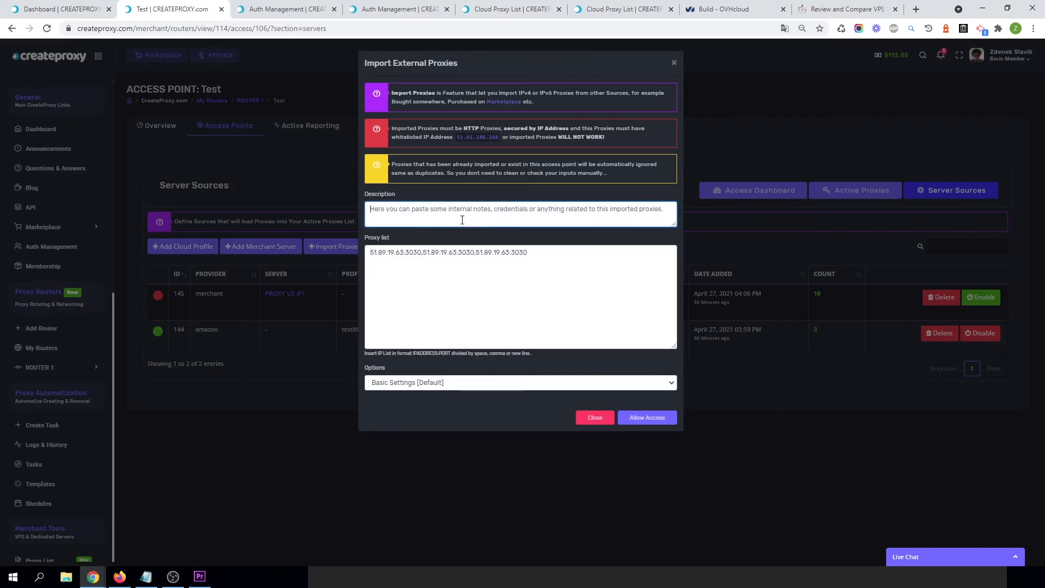
type("This proxy ")
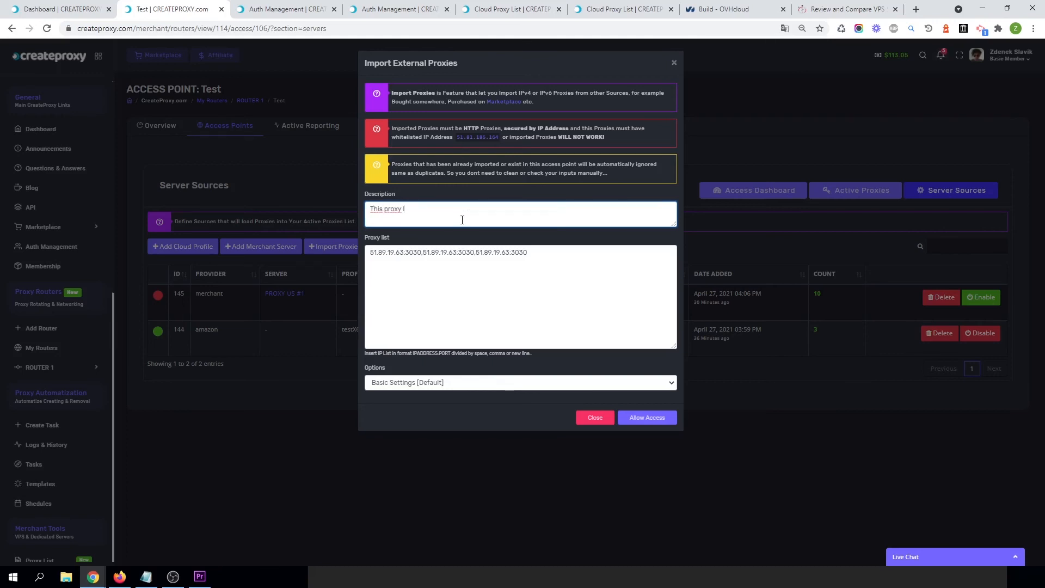
type("list is from some website, some internal notes....")
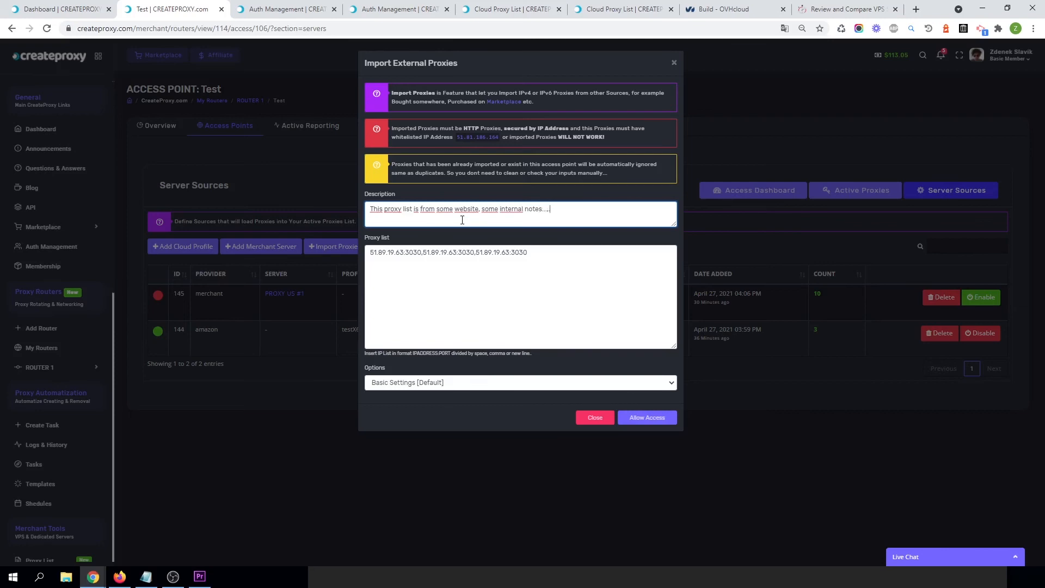
left_click_drag(551, 211, 546, 211)
key("BackSpace")
triple_click(424, 214)
left_click(609, 217)
left_click(667, 422)
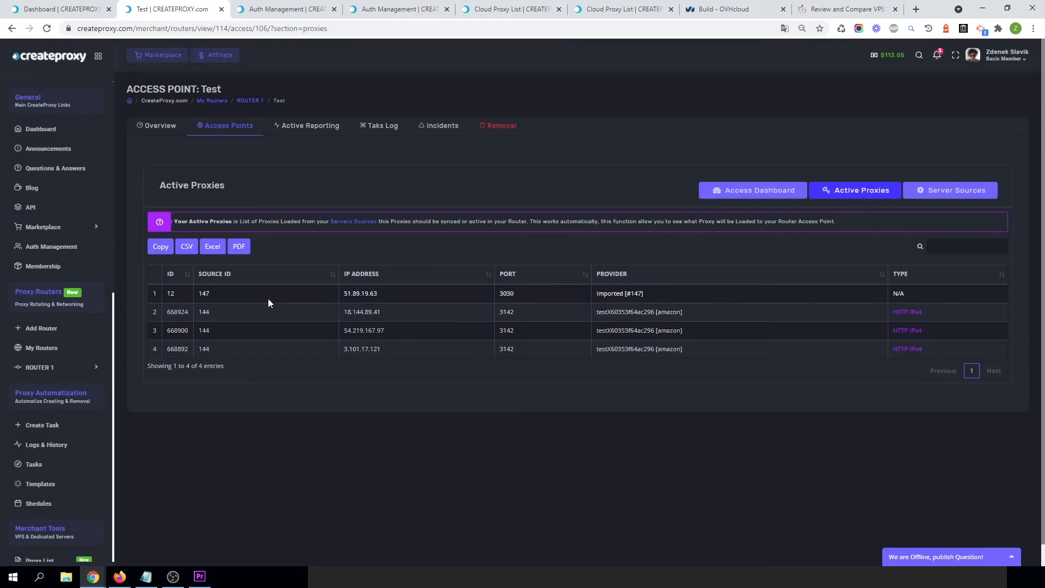
Open the Test access point's Access Dashboard and inspect its live proxy servers list.
double_click(370, 294)
left_click(747, 192)
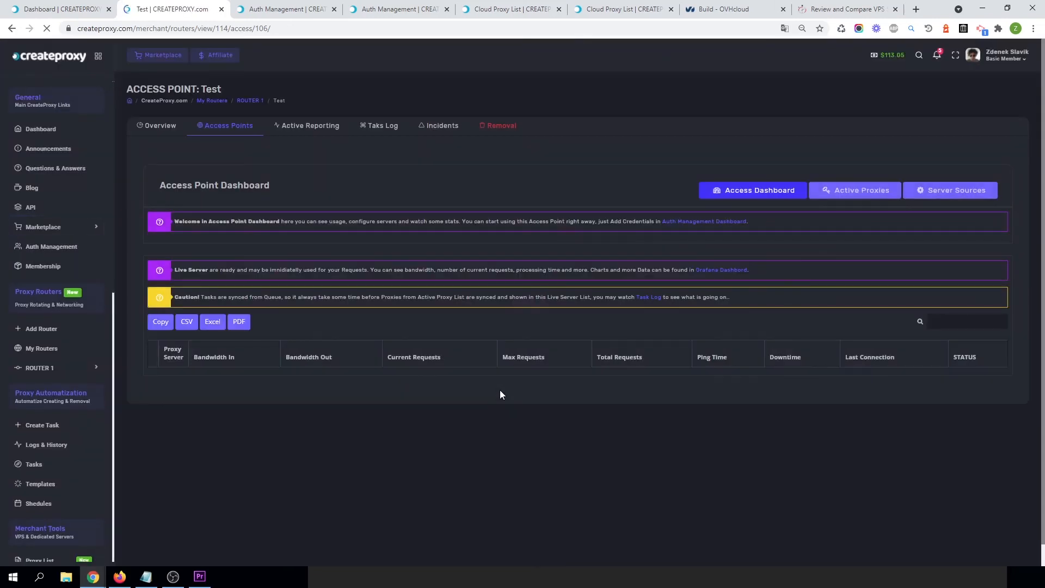
scroll(501, 395, "down", 5)
scroll(499, 395, "down", 1)
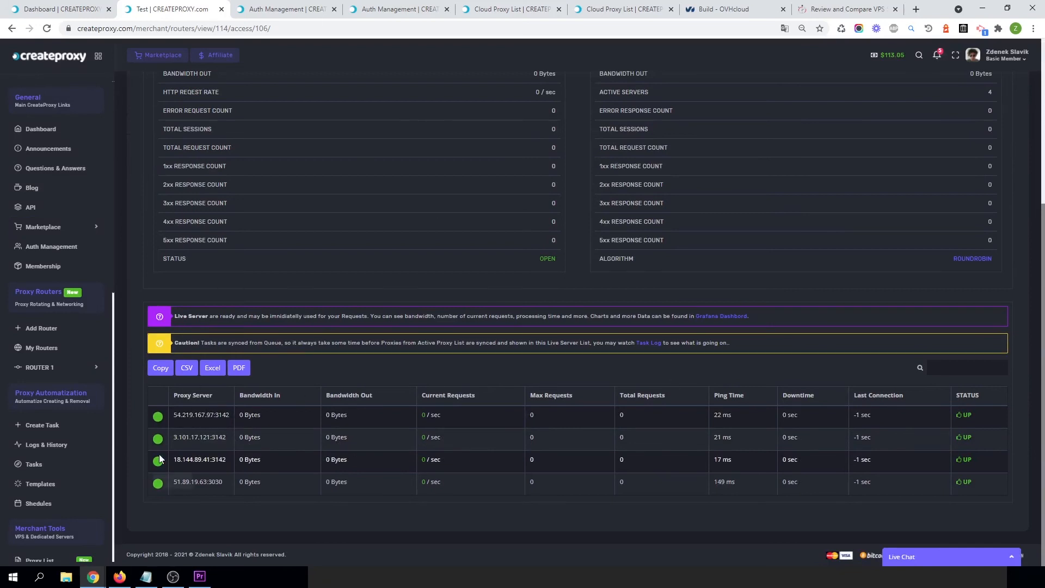
scroll(467, 346, "up", 5)
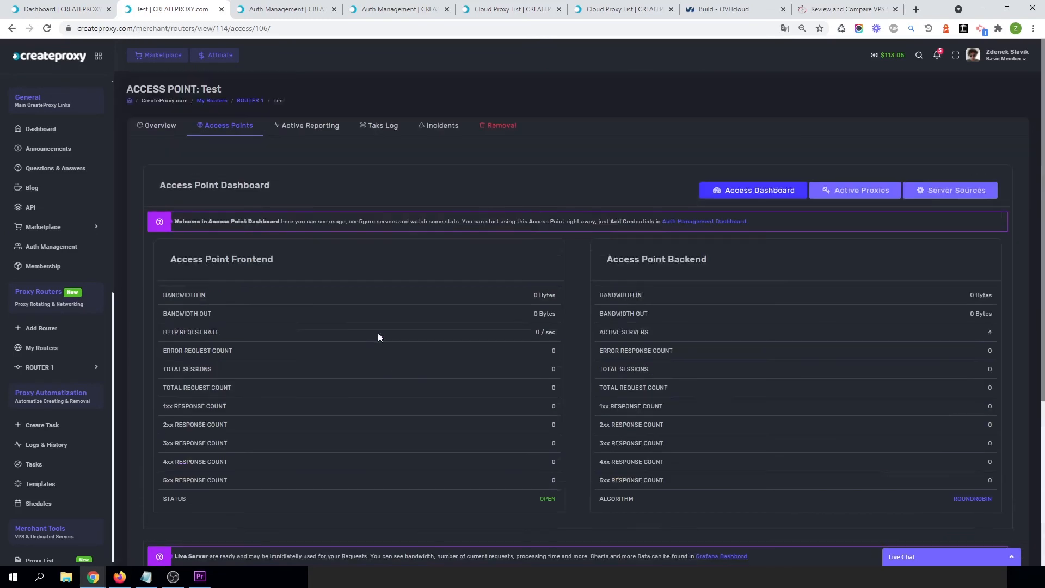
scroll(297, 327, "down", 4)
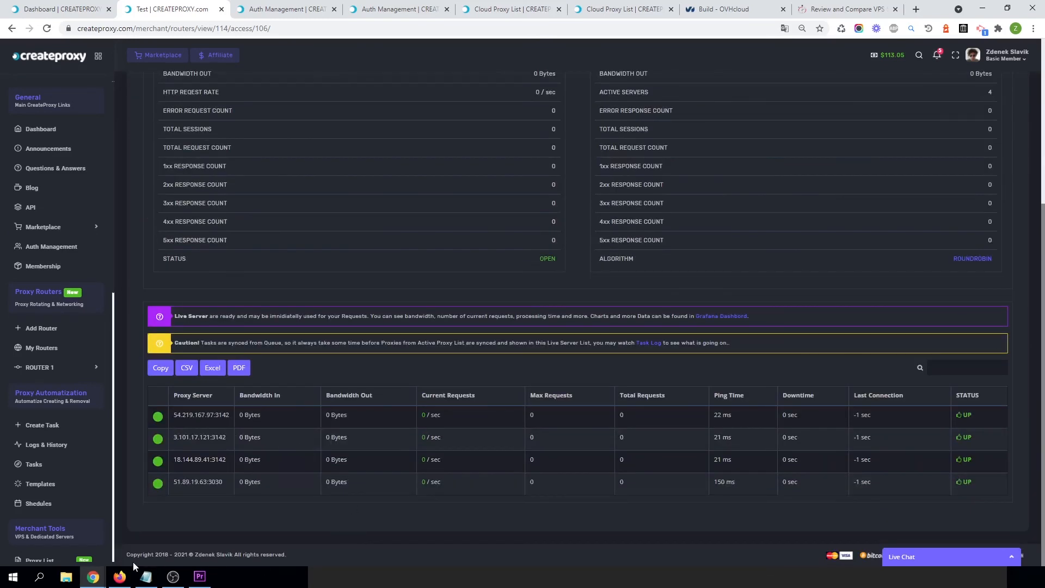
Reload icanhazip.com in Firefox repeatedly to test proxy rotation, comparing the live servers' bandwidth on the dashboard.
left_click(120, 577)
left_click(354, 97)
left_click(356, 98)
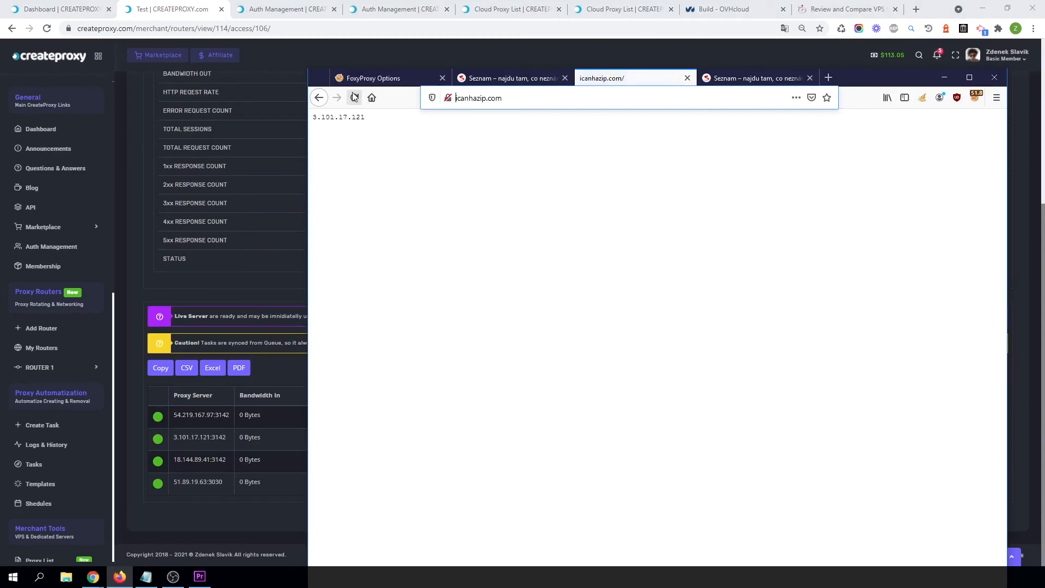
left_click(354, 98)
left_click(355, 97)
left_click(354, 97)
key("F5")
left_click(279, 367)
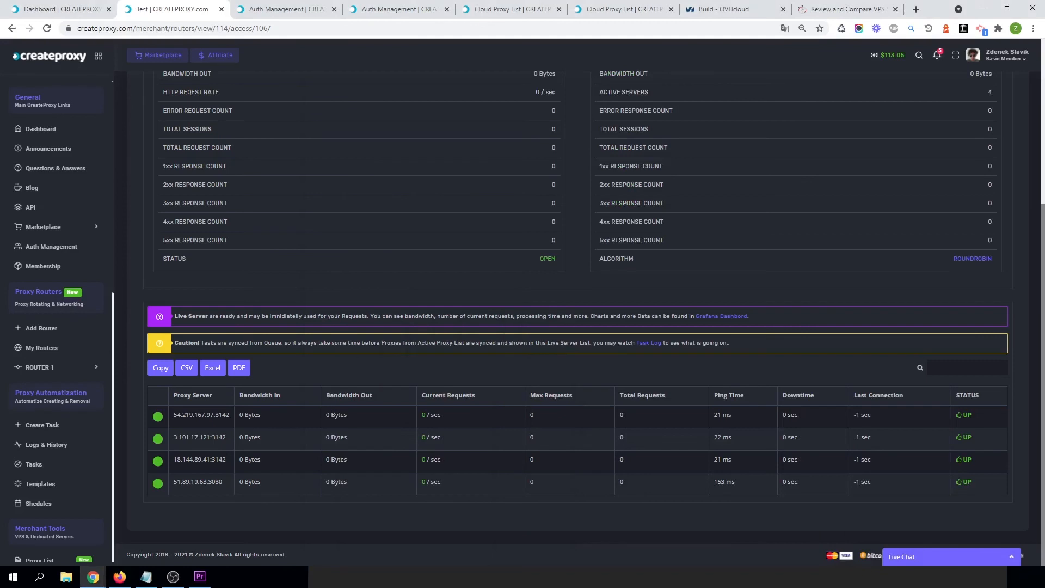
left_click(120, 576)
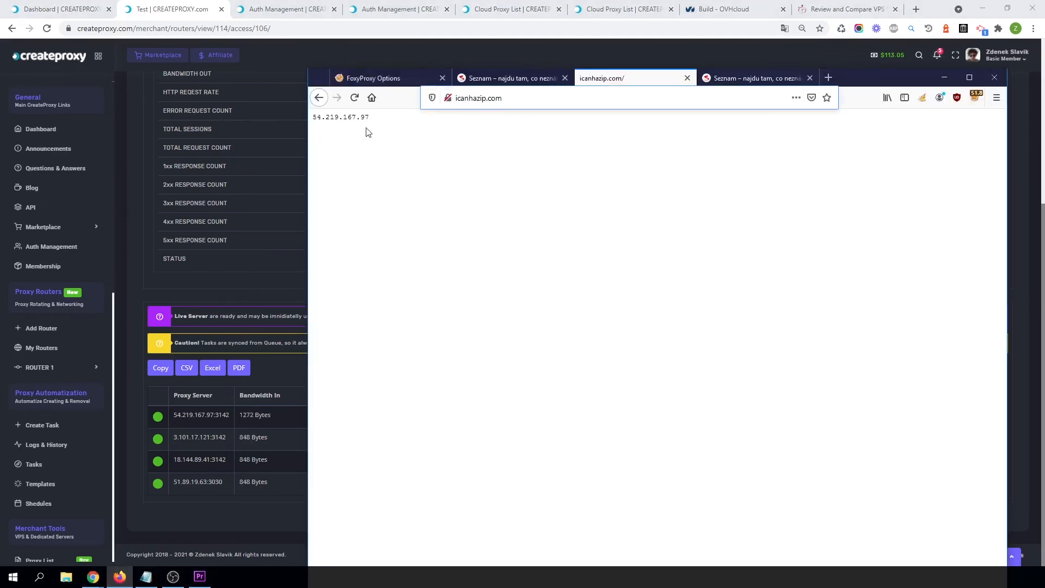
left_click(357, 99)
left_click(357, 99)
left_click(354, 98)
left_click(353, 98)
left_click(356, 99)
left_click(356, 99)
left_click(279, 371)
scroll(849, 283, "up", 5)
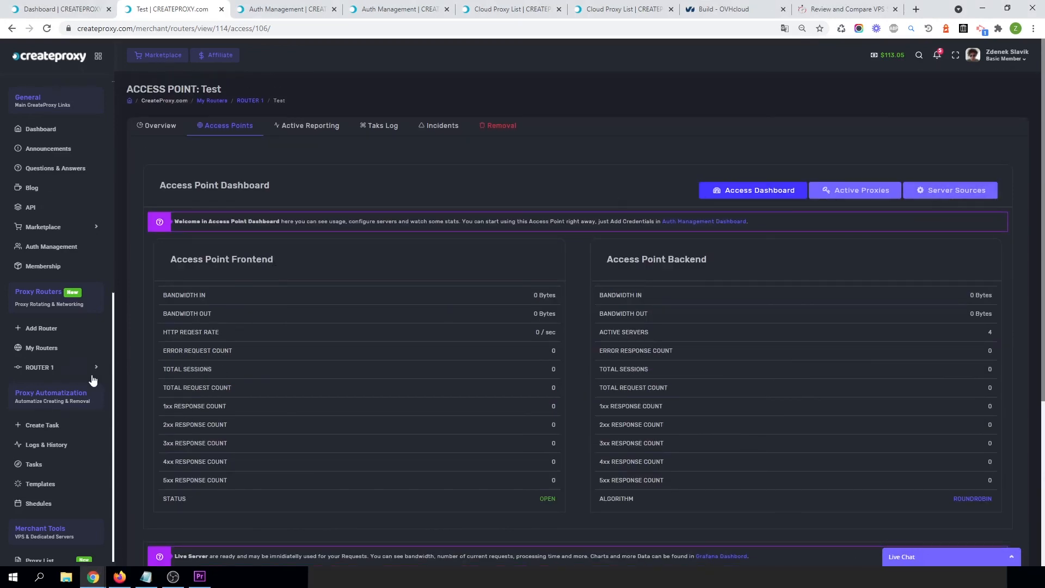
Open ROUTER 1's overview and launch its Grafana dashboard URL.
left_click(933, 203)
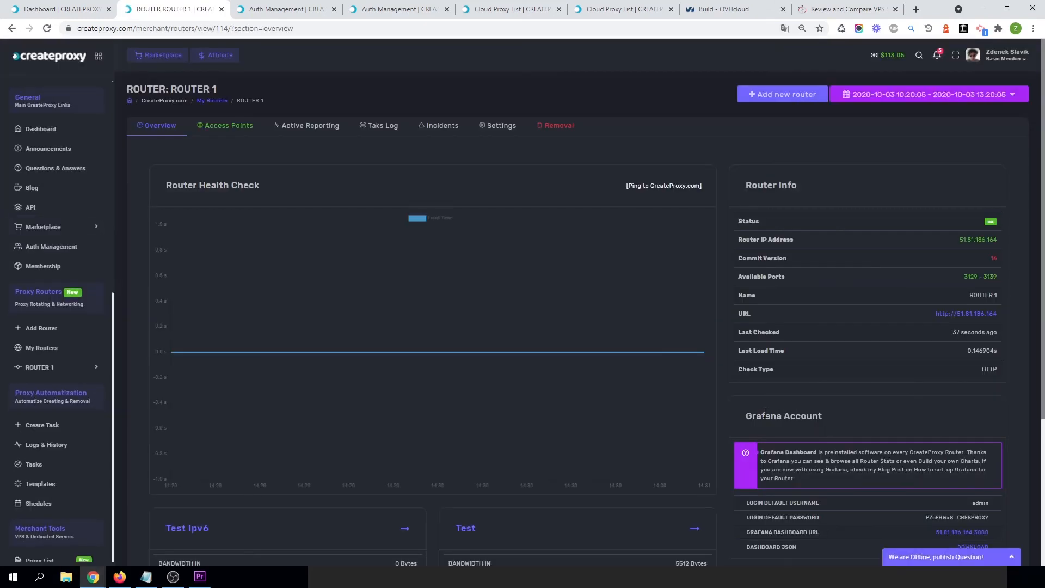
scroll(804, 409, "down", 4)
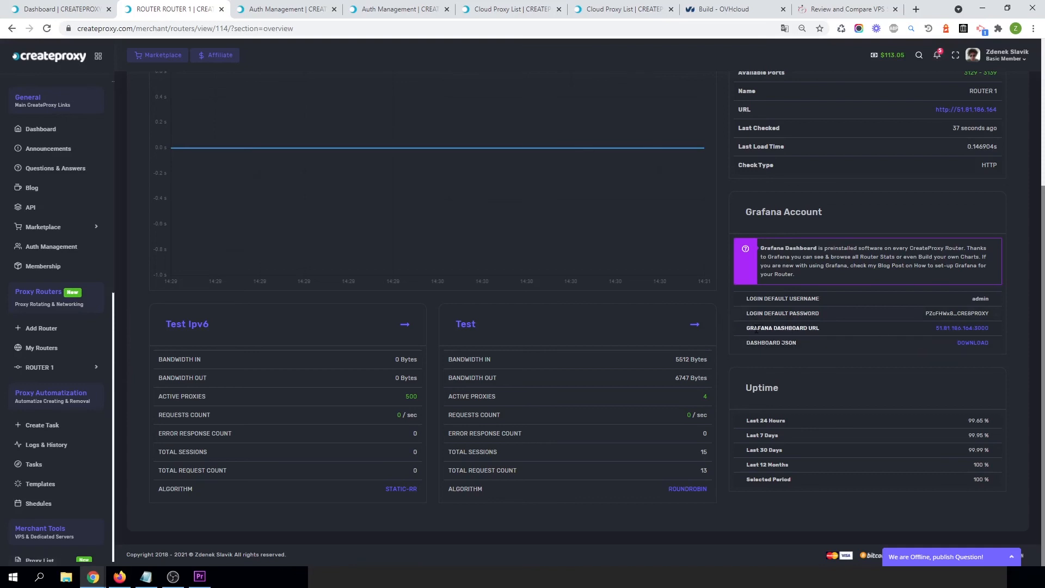
left_click(954, 330)
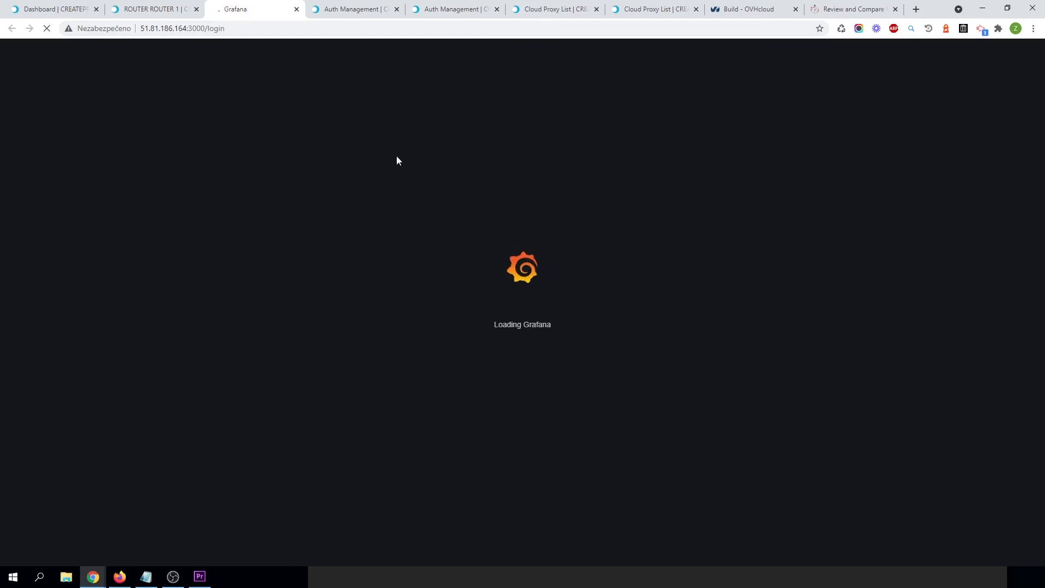
Copy the router's default Grafana login password and paste it into the Grafana login password field.
left_click(155, 9)
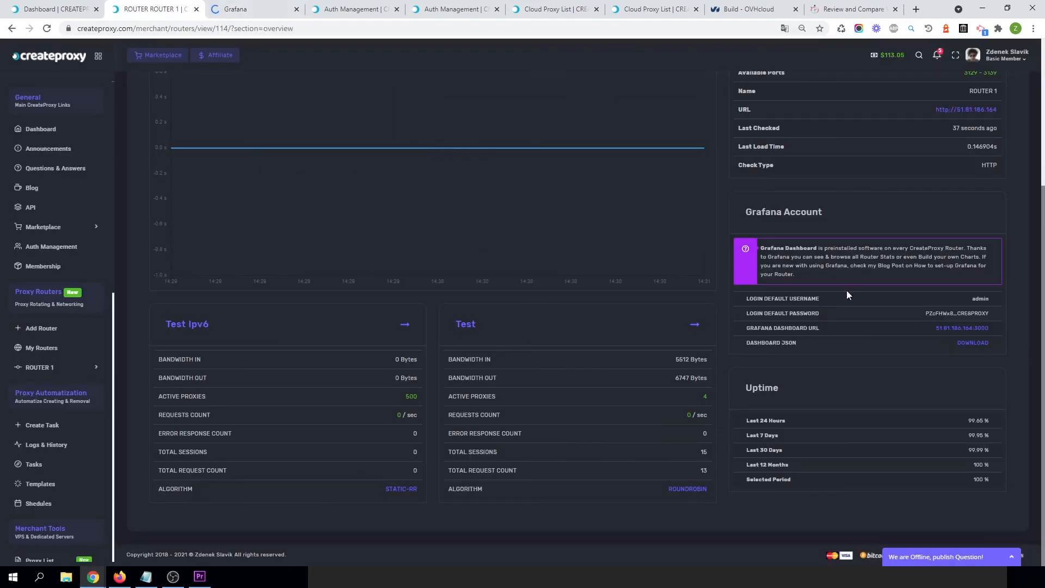
double_click(958, 313)
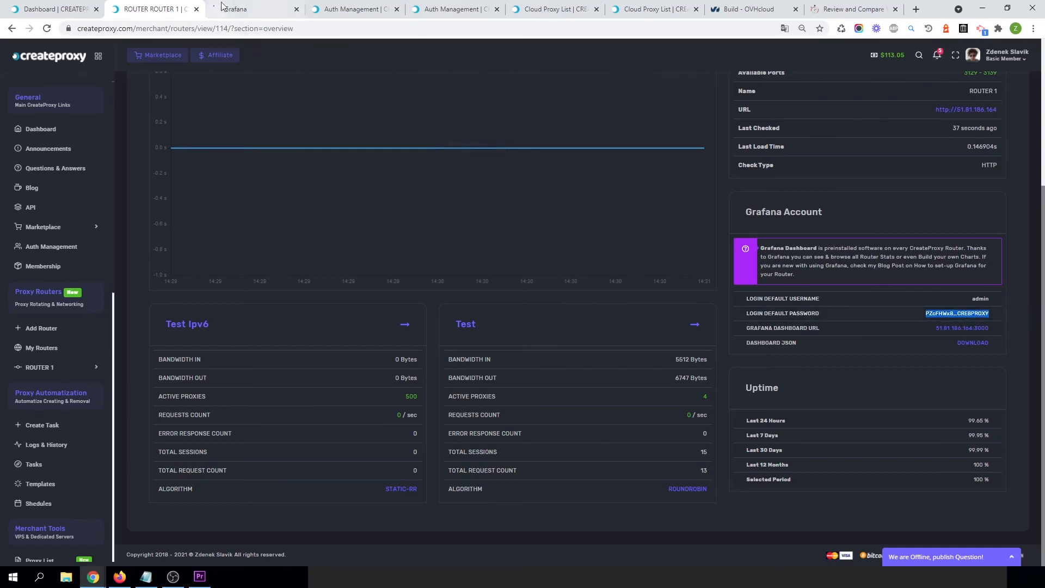
left_click(240, 9)
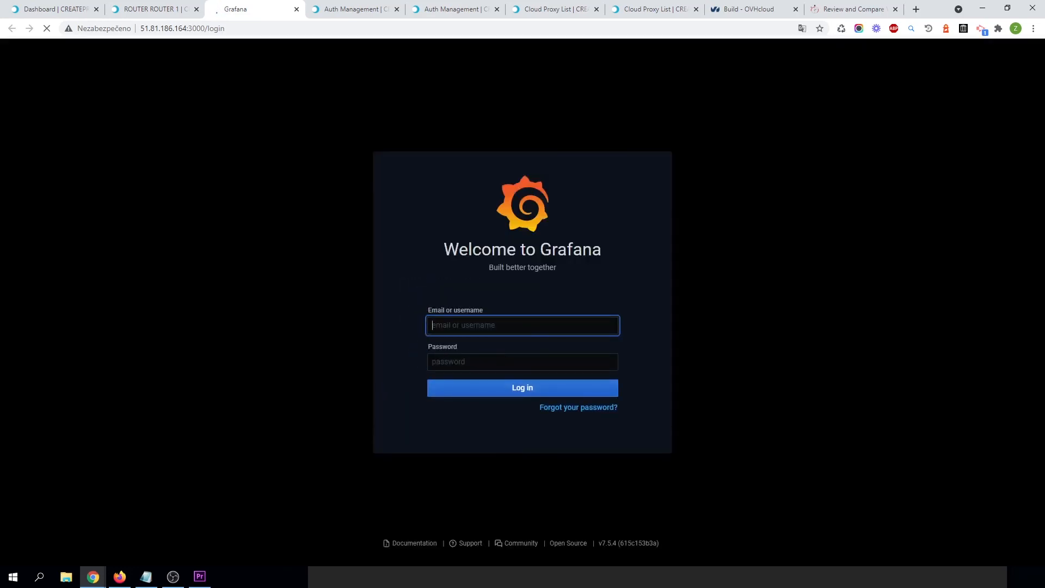
left_click(523, 363)
key("ctrl+v")
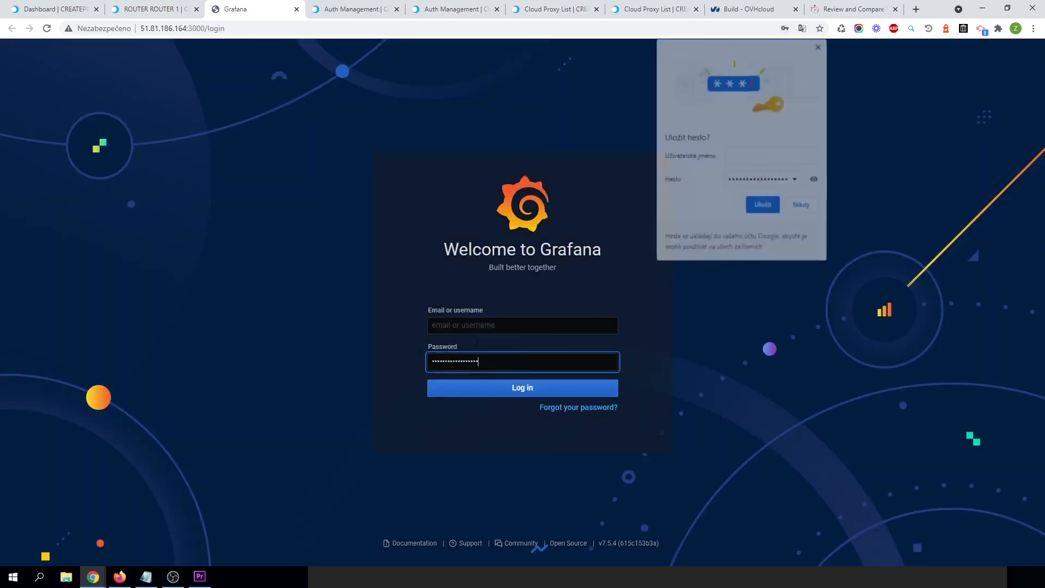
left_click(820, 46)
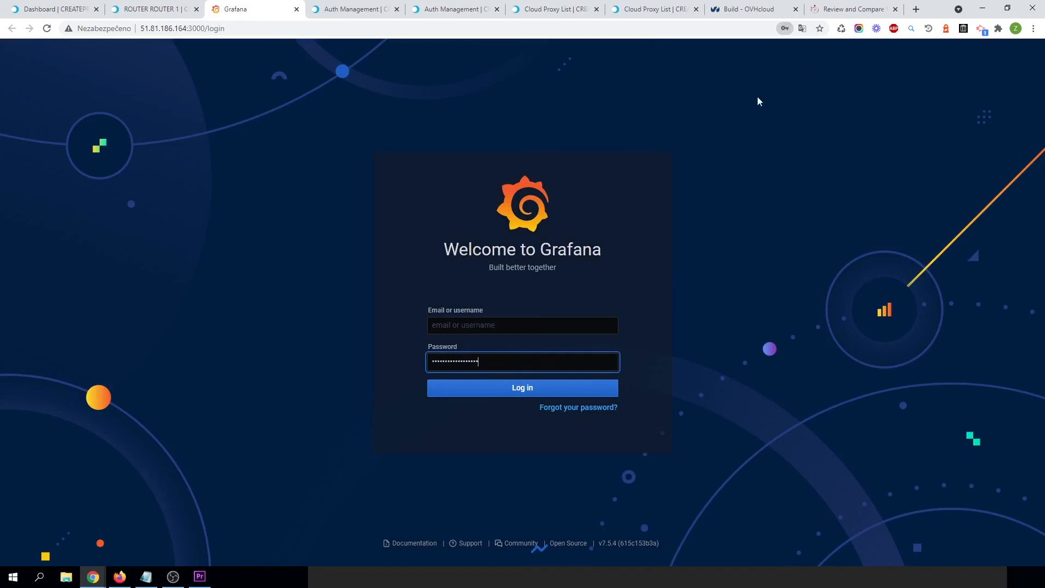
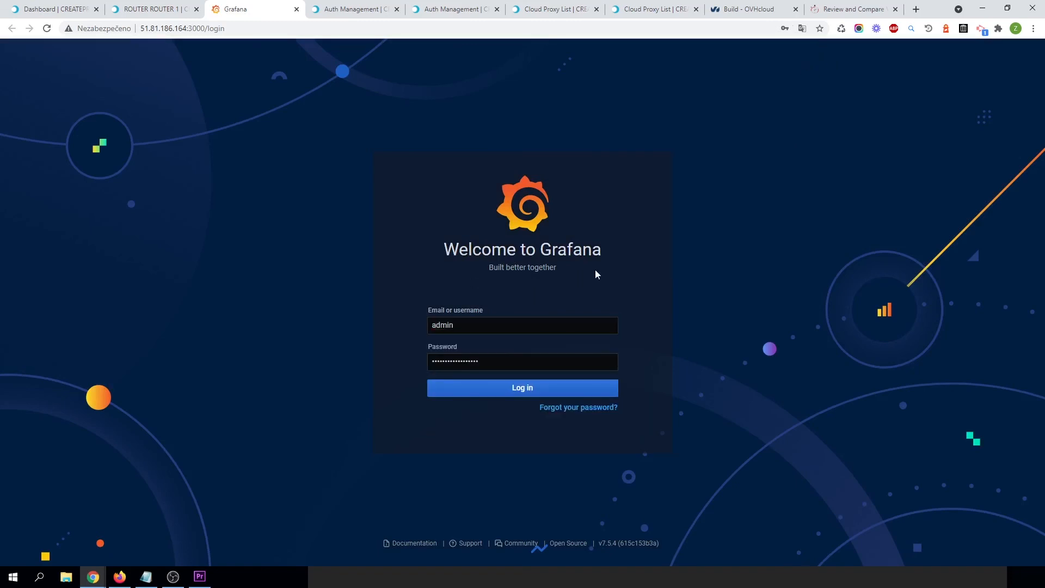
Log in to Grafana as admin and dismiss the browser's save-password prompt.
left_click(530, 380)
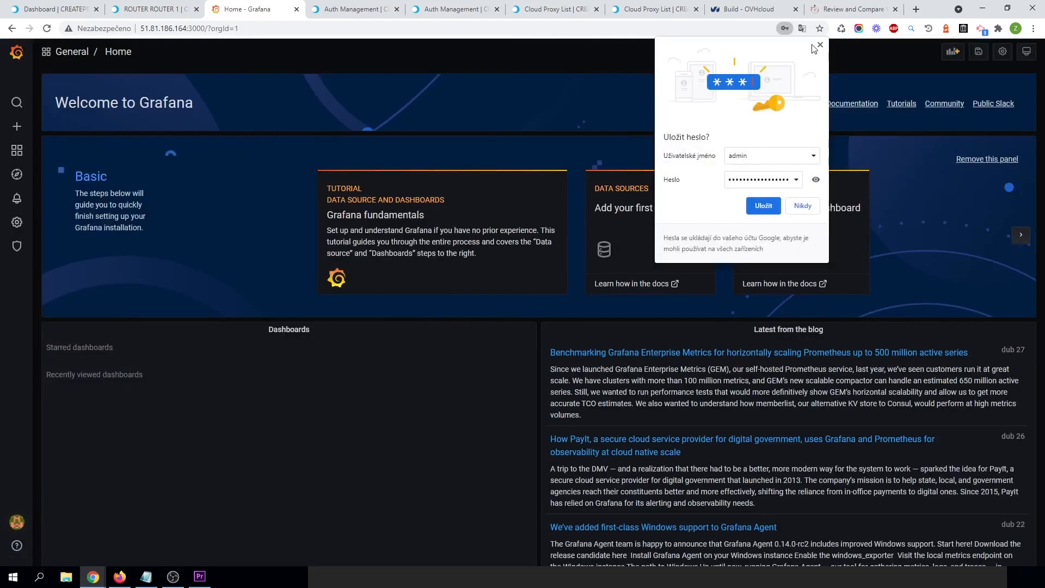
left_click(821, 48)
scroll(279, 406, "down", 1)
scroll(269, 390, "up", 1)
Add a new data source in Grafana's configuration, choosing Prometheus as its type.
left_click(140, 7)
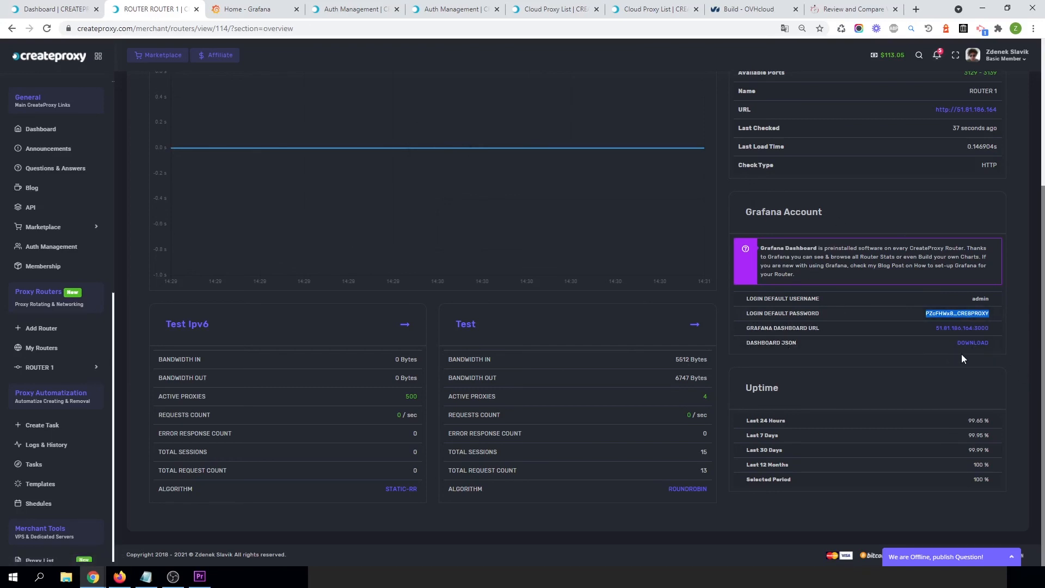
left_click(245, 9)
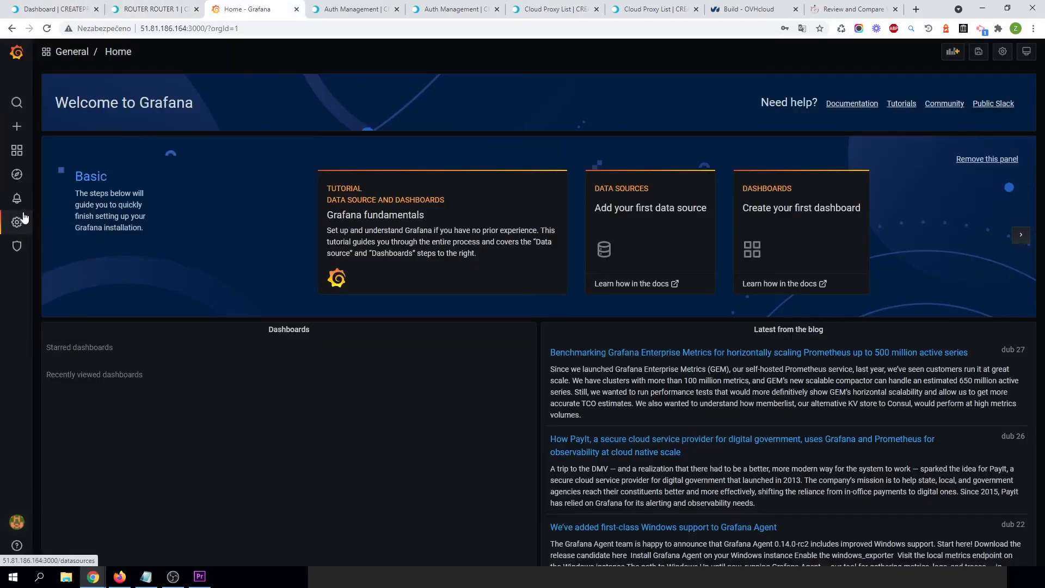
mouse_move(16, 222)
left_click(74, 248)
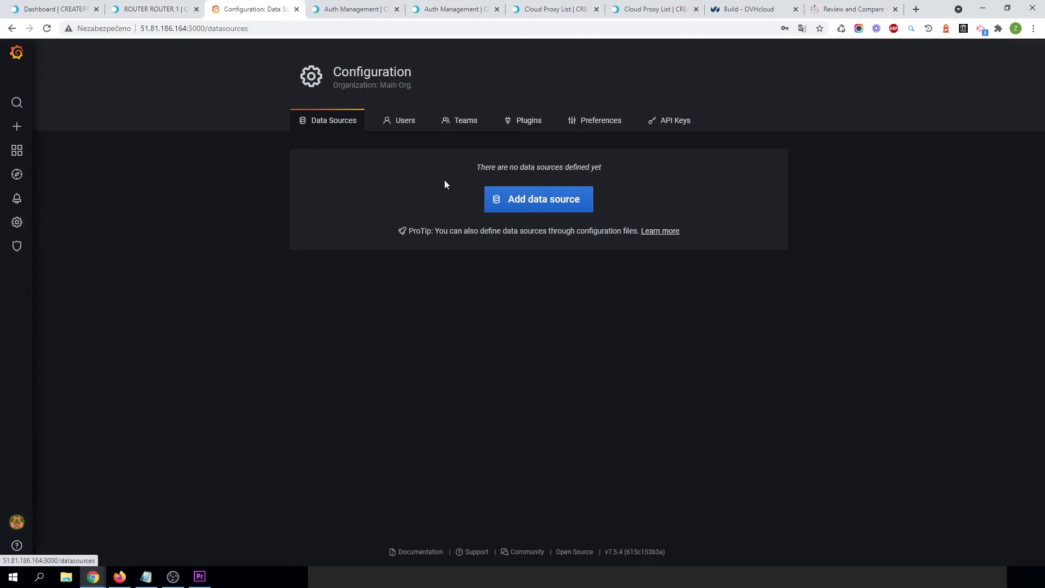
left_click(535, 206)
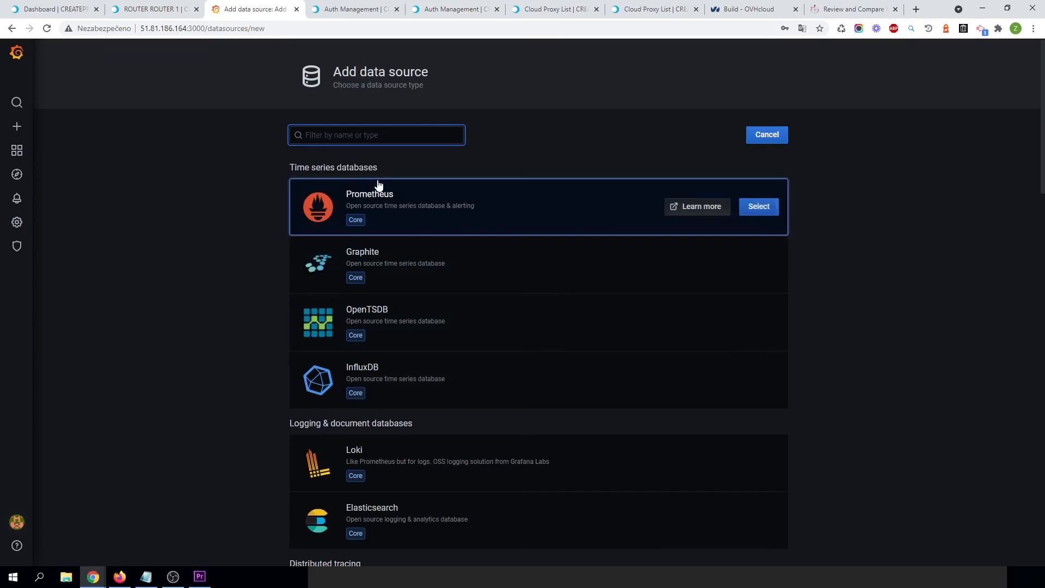
left_click(758, 210)
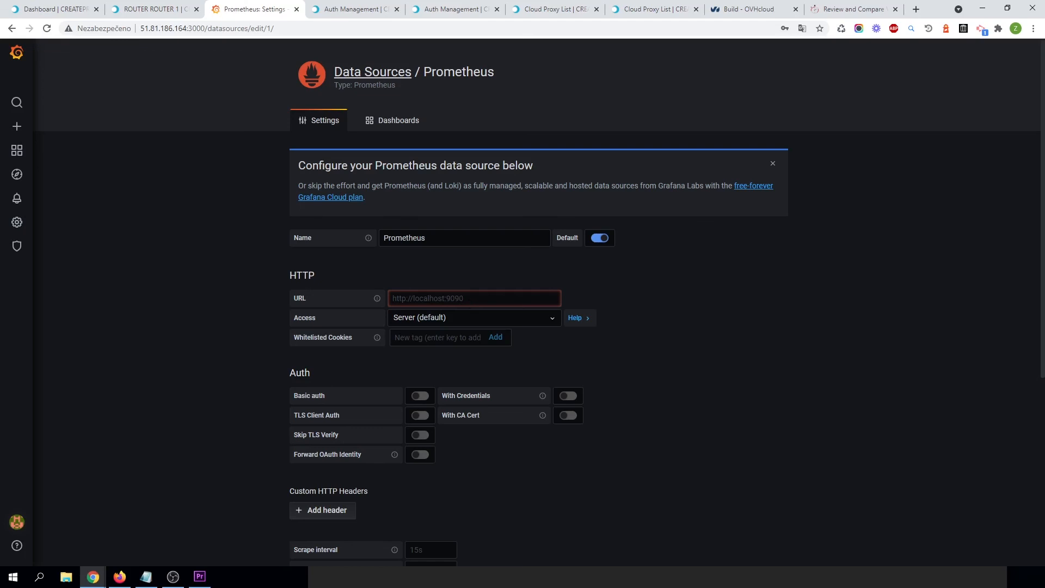
left_click(498, 304)
type("ht")
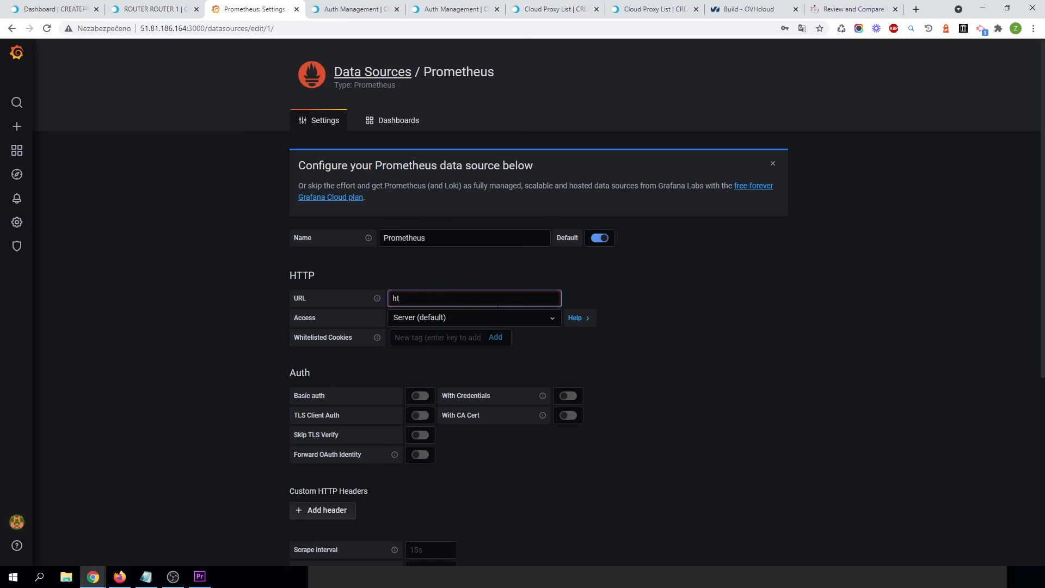
type("tp://localhost:9090")
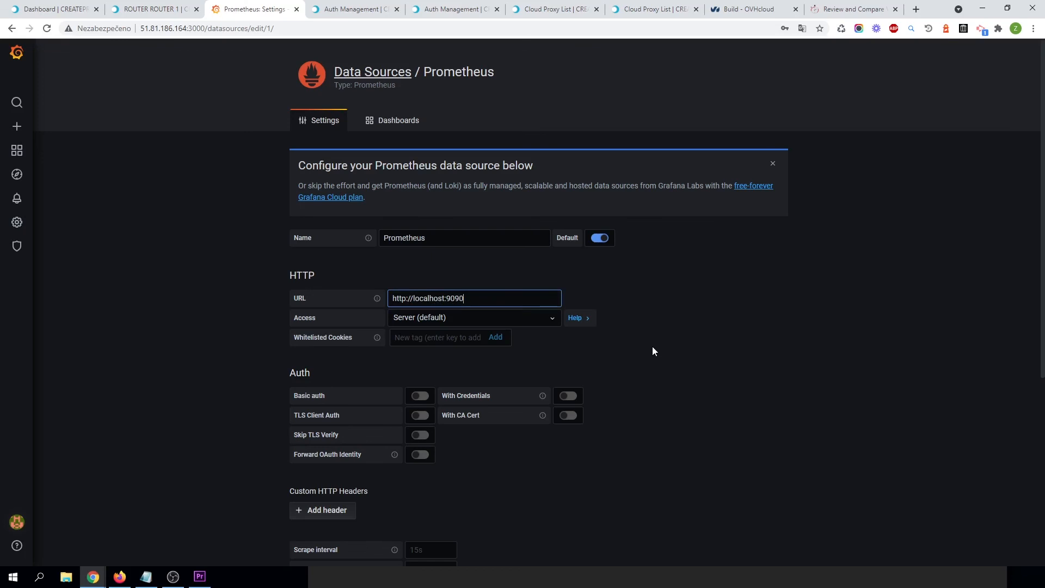
left_click(653, 347)
scroll(490, 430, "down", 5)
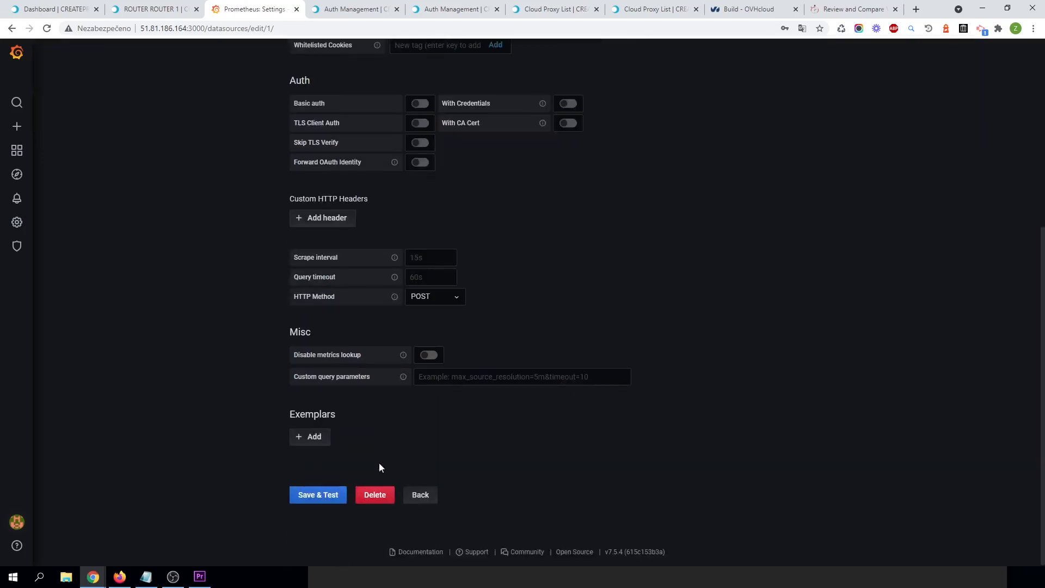
left_click(317, 497)
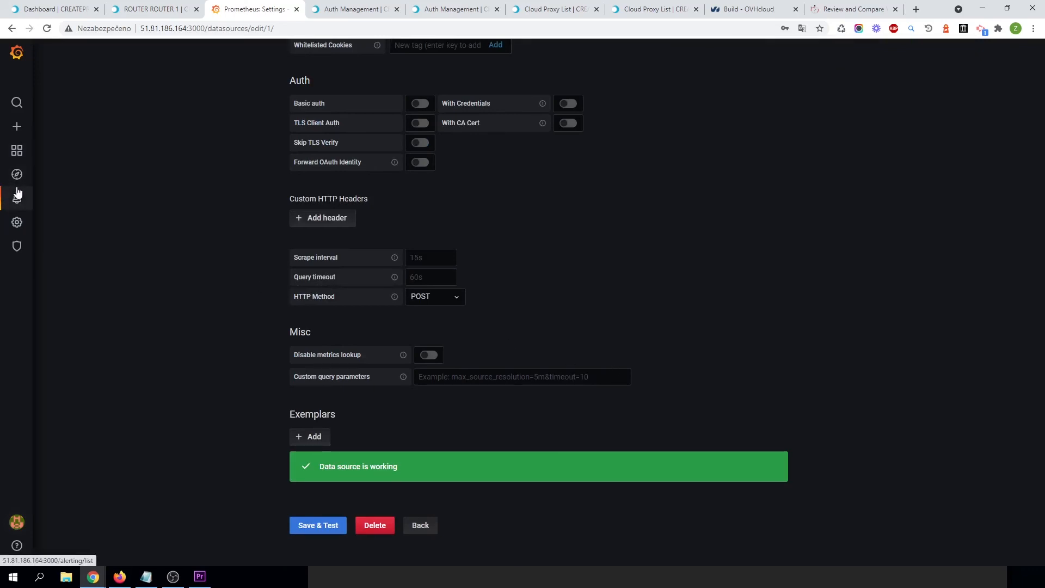
Open the router's Grafana dashboard JSON download from CreateProxy and select all of its text.
mouse_move(19, 202)
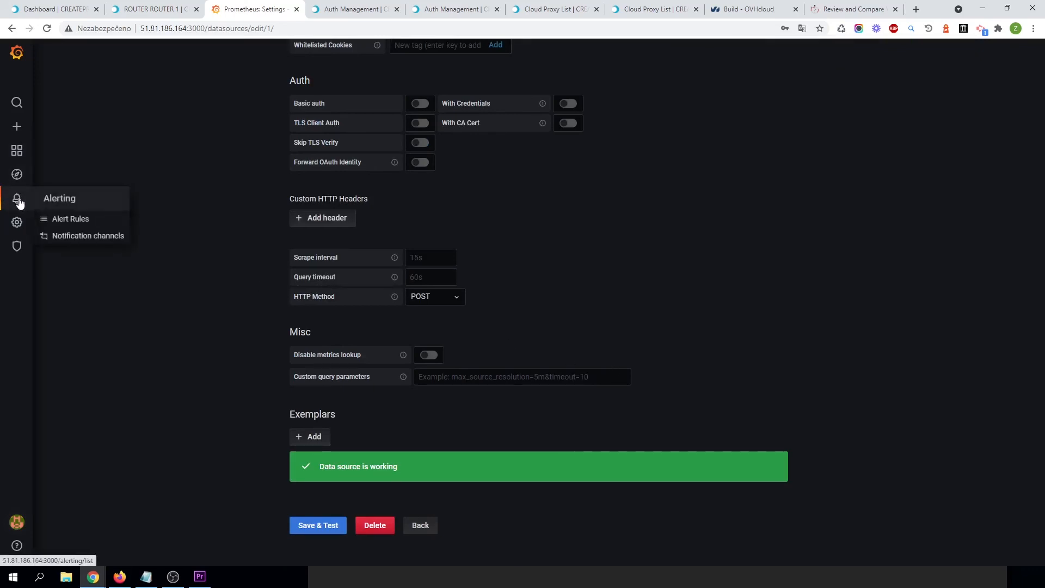
left_click(16, 154)
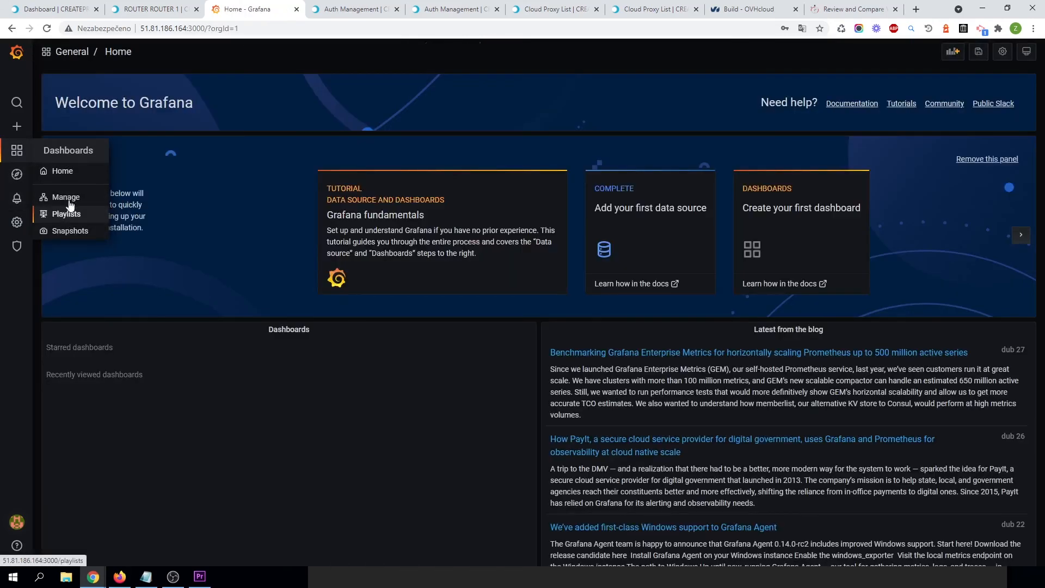
left_click(66, 199)
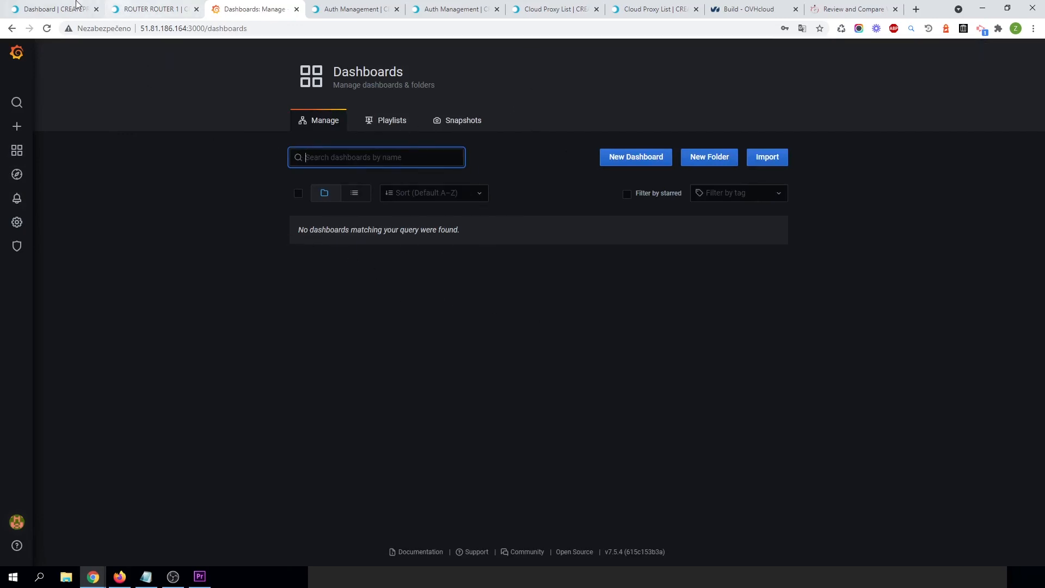
left_click(43, 8)
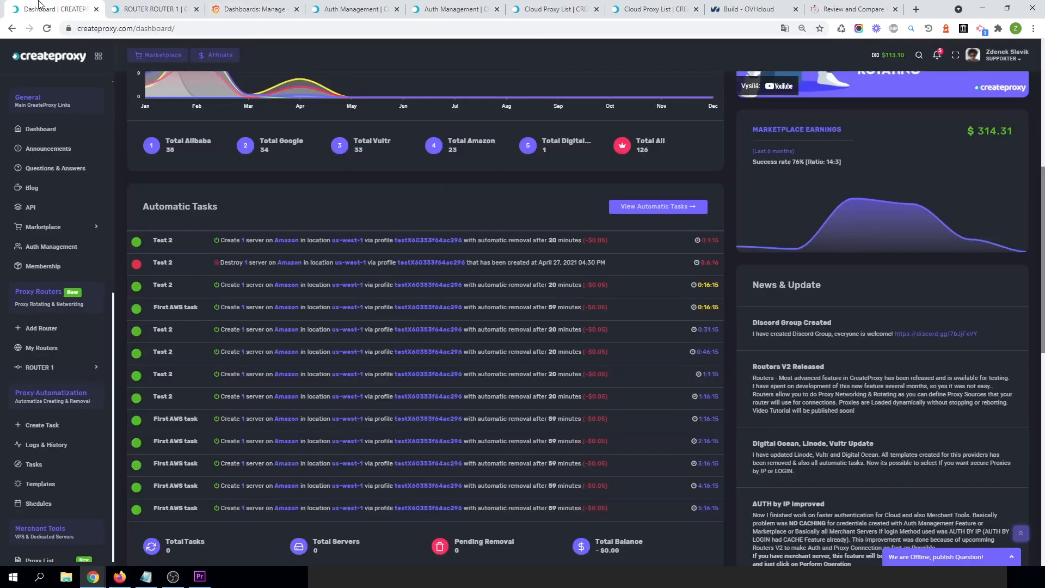
left_click(147, 8)
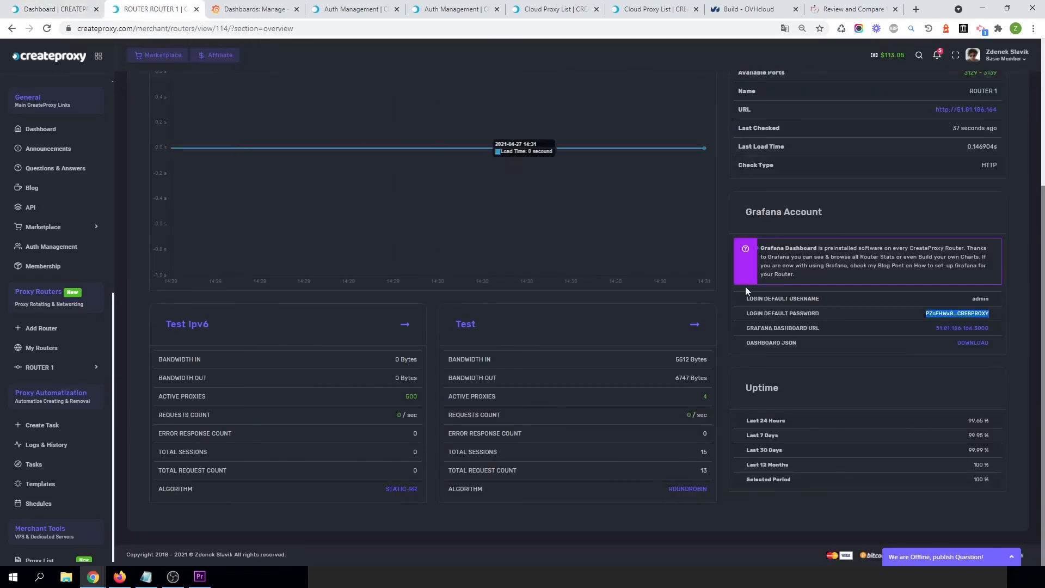
scroll(860, 227, "up", 4)
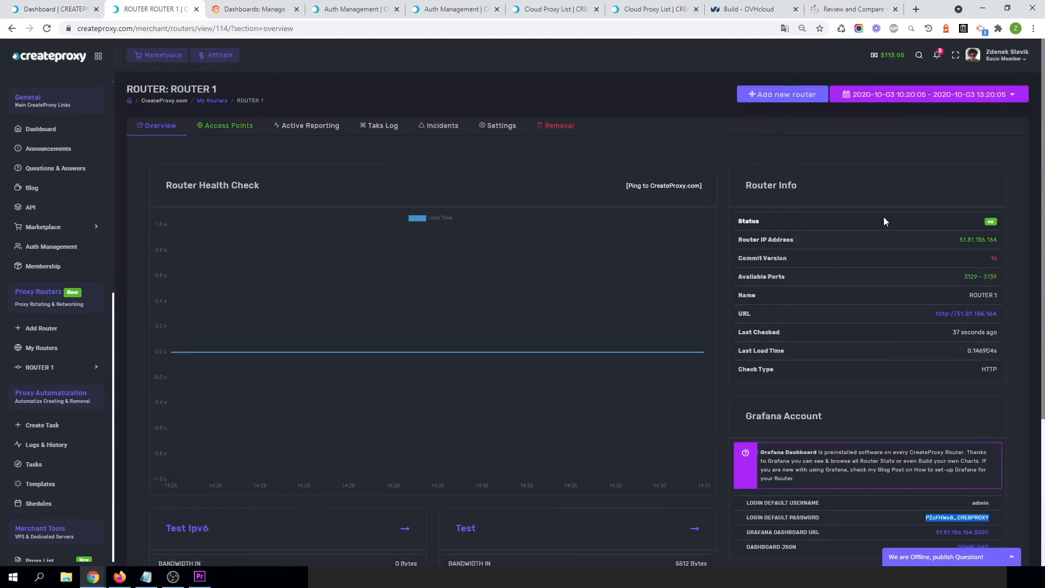
scroll(786, 404, "down", 4)
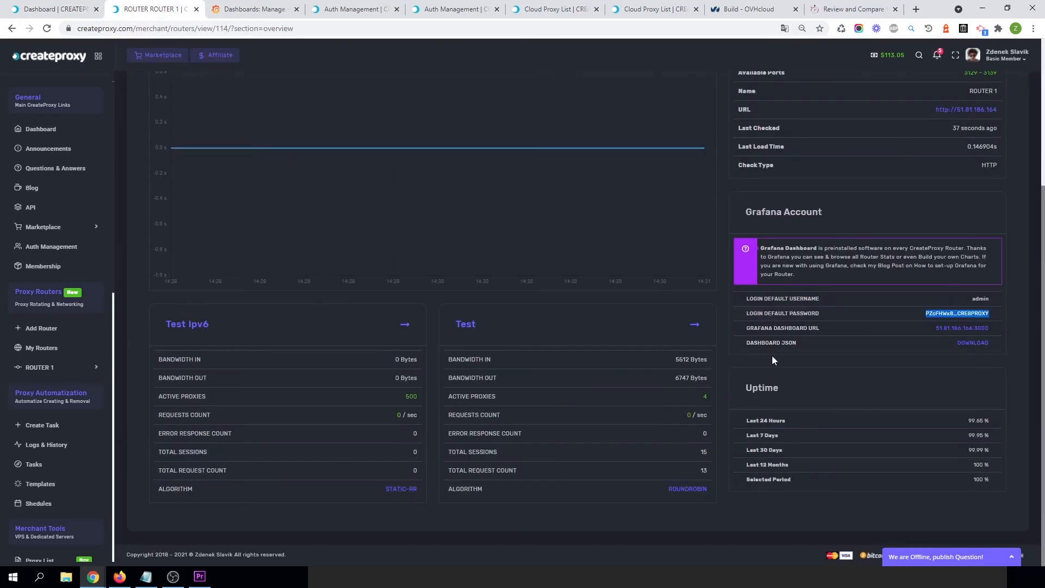
left_click(973, 343)
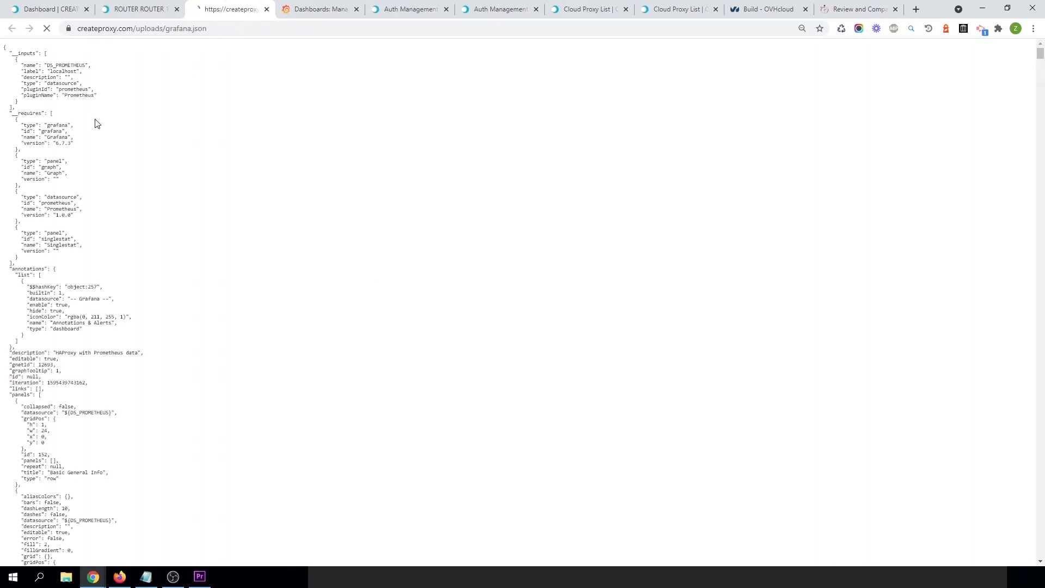
key("ctrl+a")
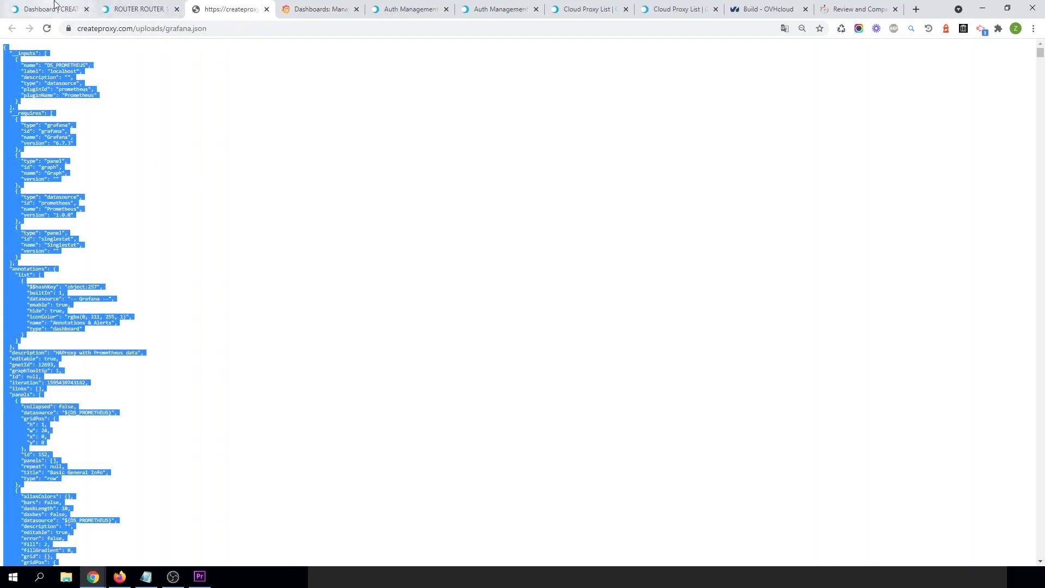
Import a Grafana dashboard by pasting the copied JSON into the panel JSON field and loading it.
left_click(280, 7)
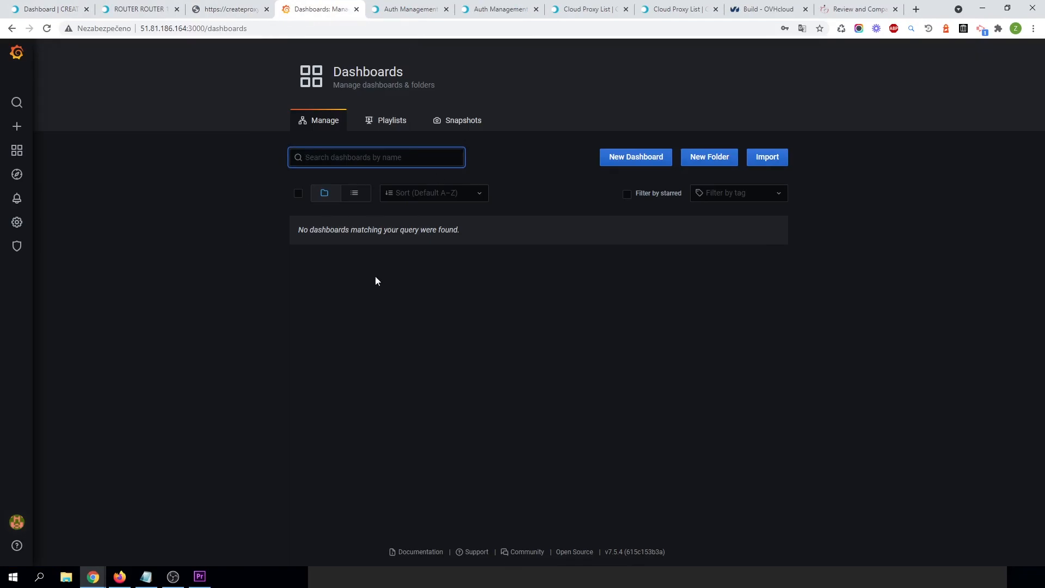
left_click(765, 158)
left_click(453, 303)
key("ctrl+v")
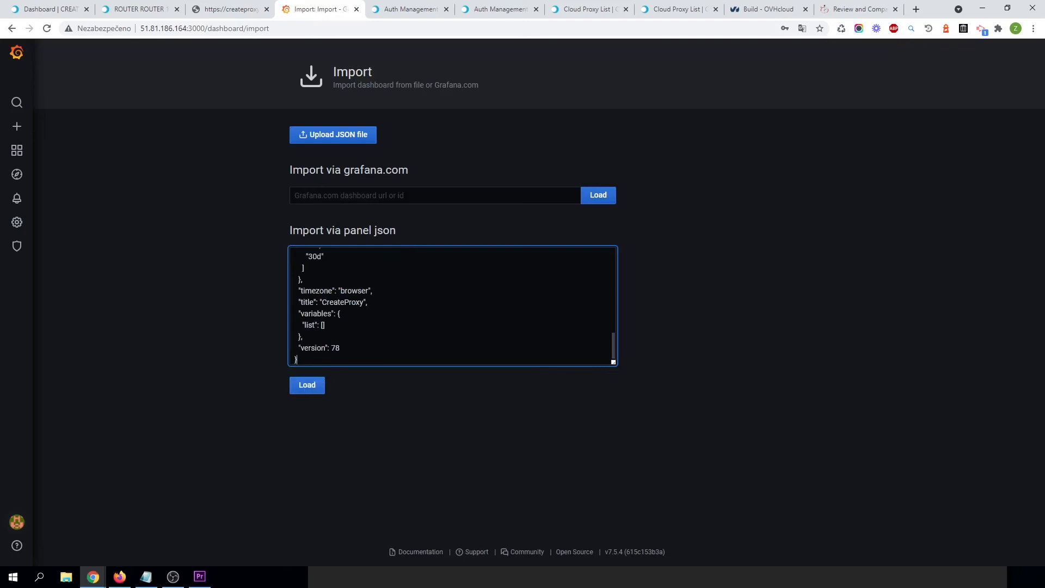
left_click(307, 389)
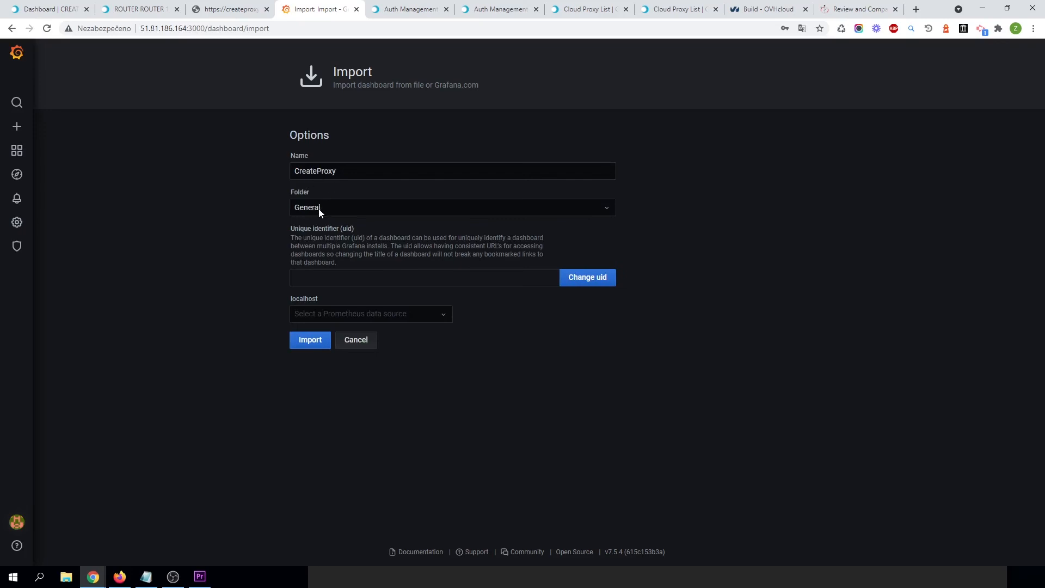
Pick Prometheus (default) as the localhost data source and import the CreateProxy dashboard.
left_click(389, 315)
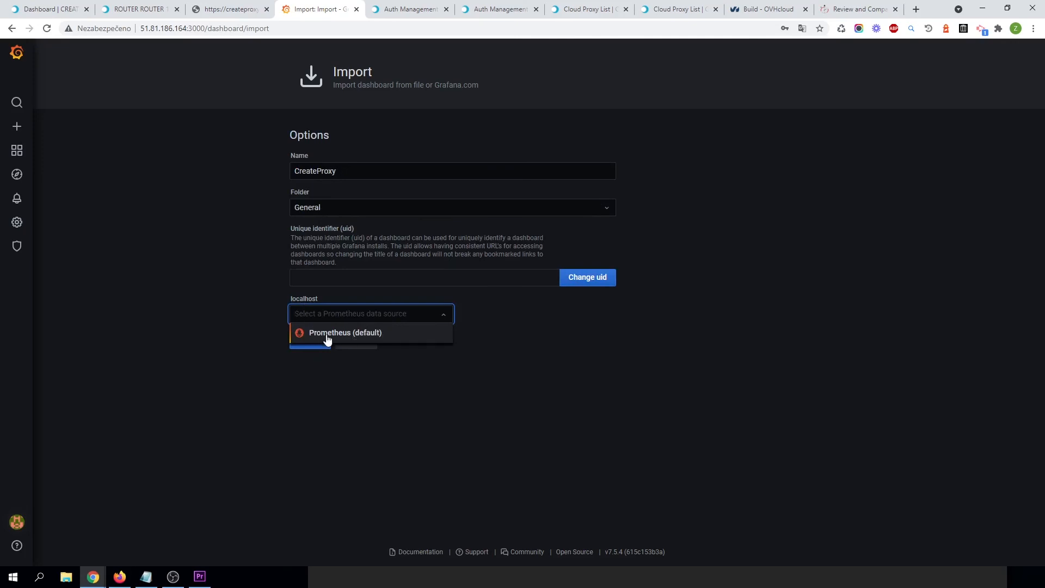
left_click(378, 338)
left_click(308, 343)
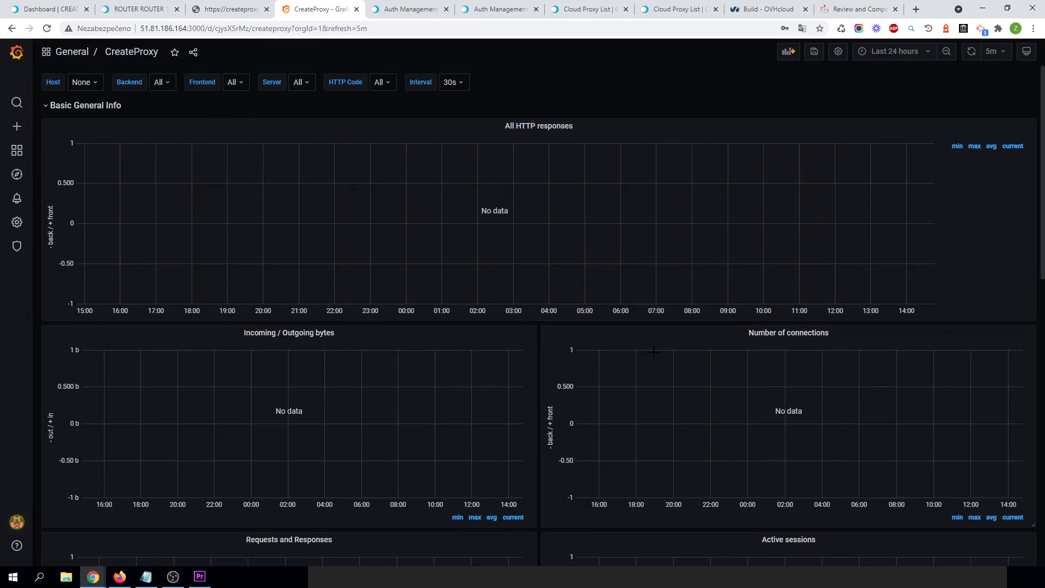
Set the CreateProxy dashboard to auto-refresh every 5s and show the last 5 minutes.
scroll(654, 352, "down", 10)
scroll(625, 348, "up", 10)
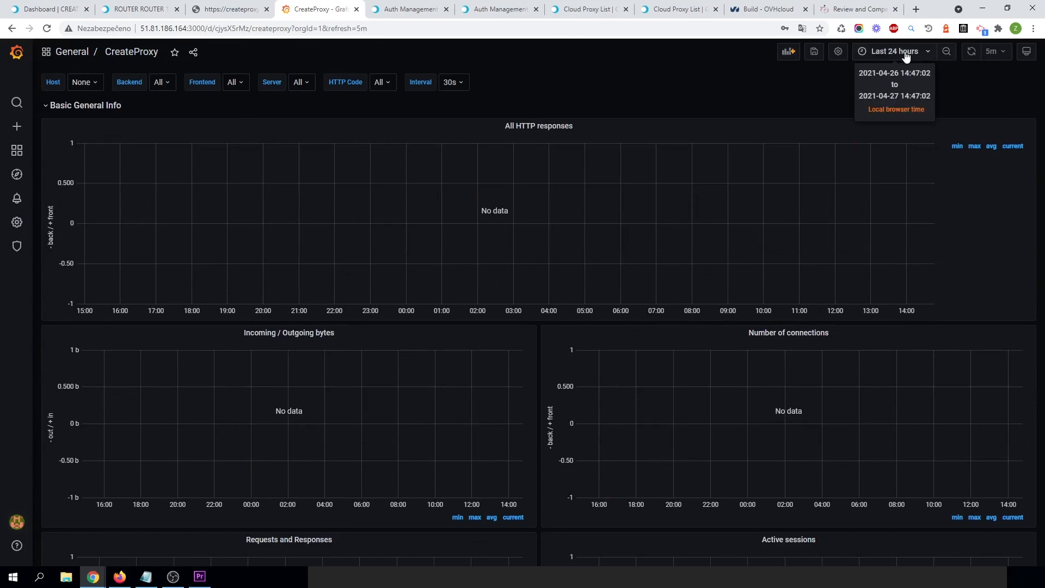
left_click(990, 55)
left_click(994, 85)
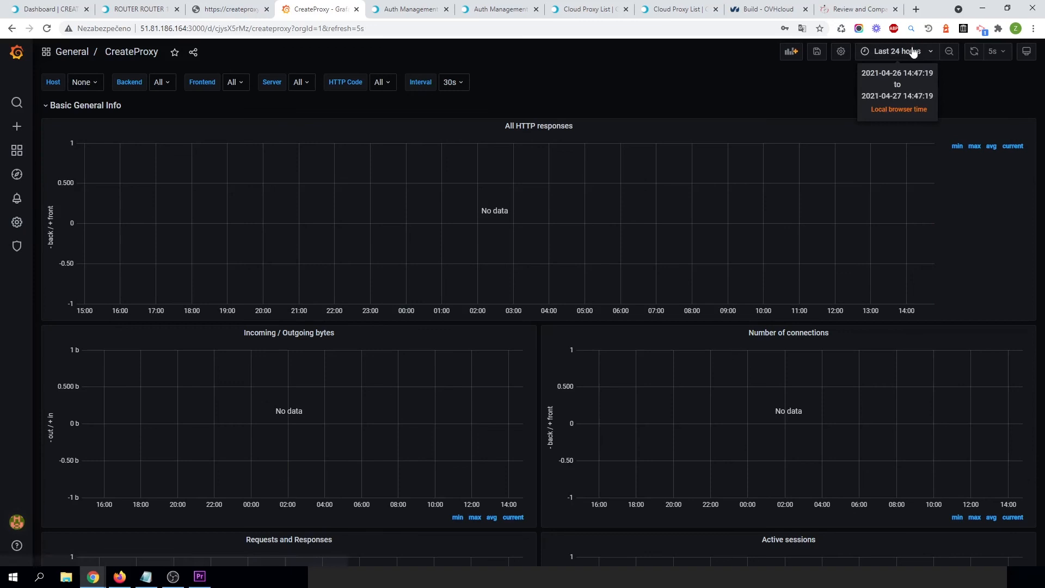
left_click(914, 52)
left_click(888, 99)
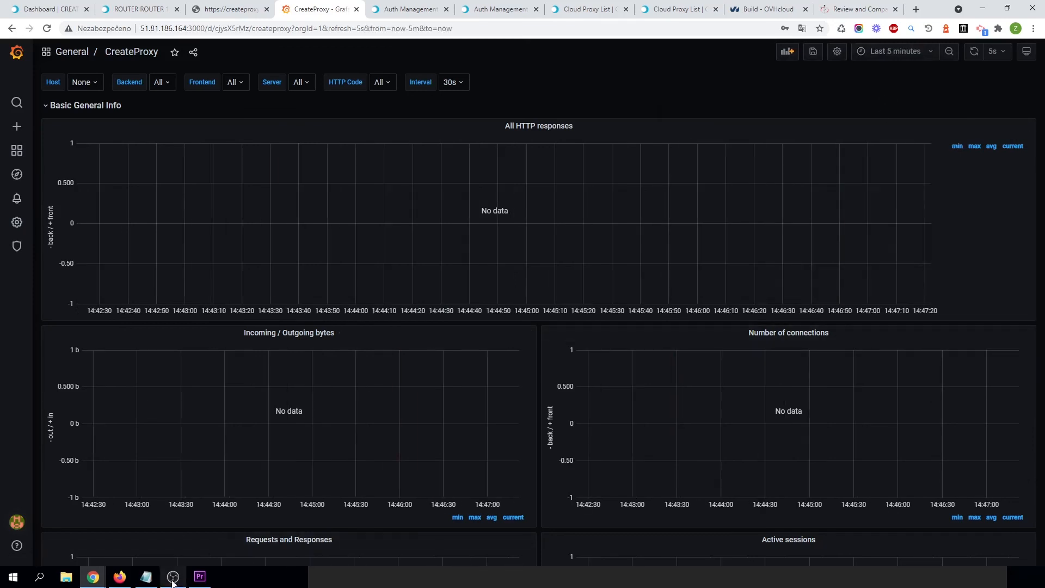
Switch to Firefox, load seznam.cz through the proxy, then minimize the Firefox window.
left_click(119, 576)
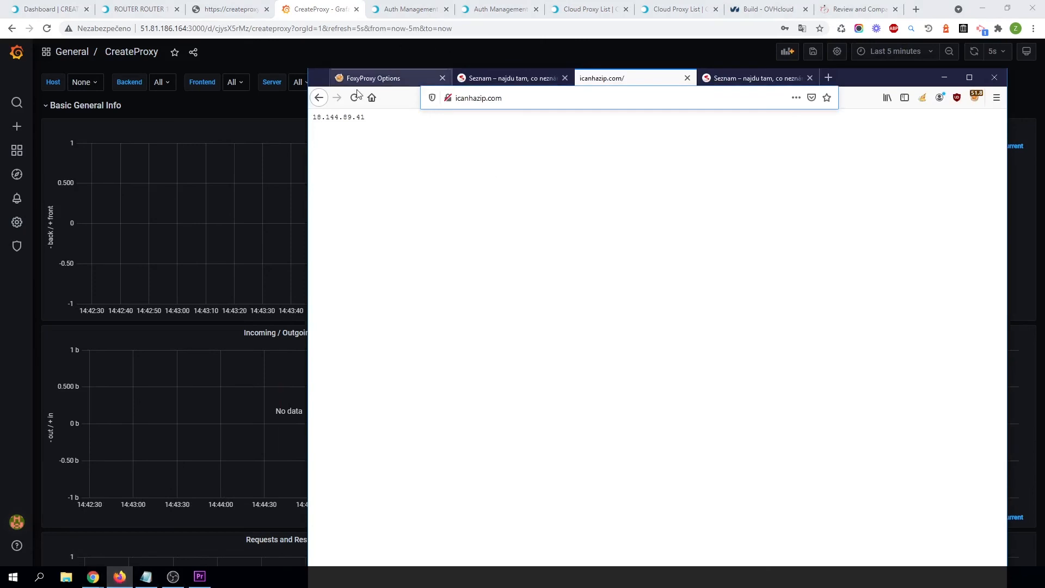
left_click(490, 98)
double_click(499, 100)
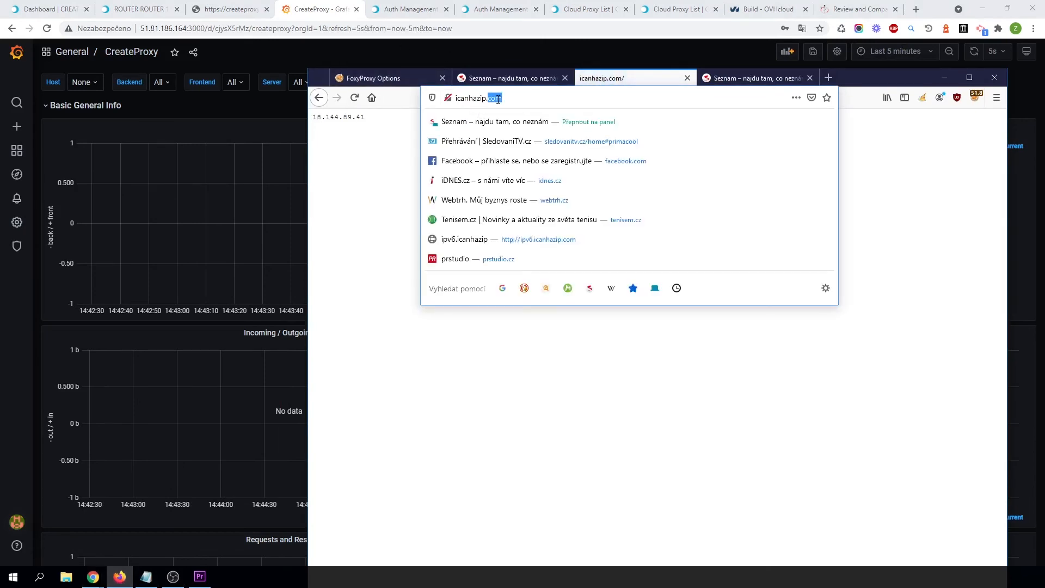
key("ctrl+a")
type("se")
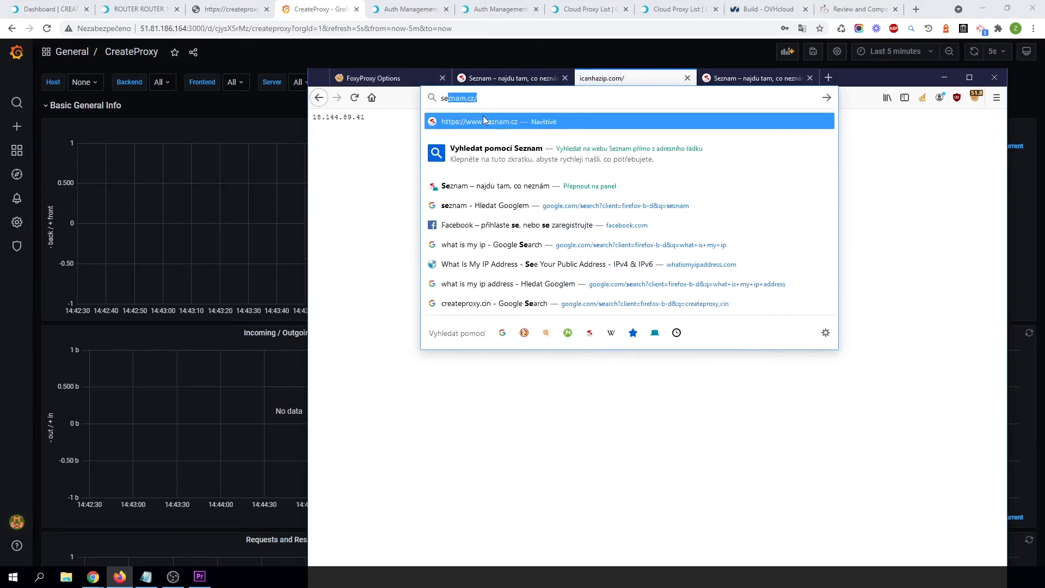
left_click(483, 118)
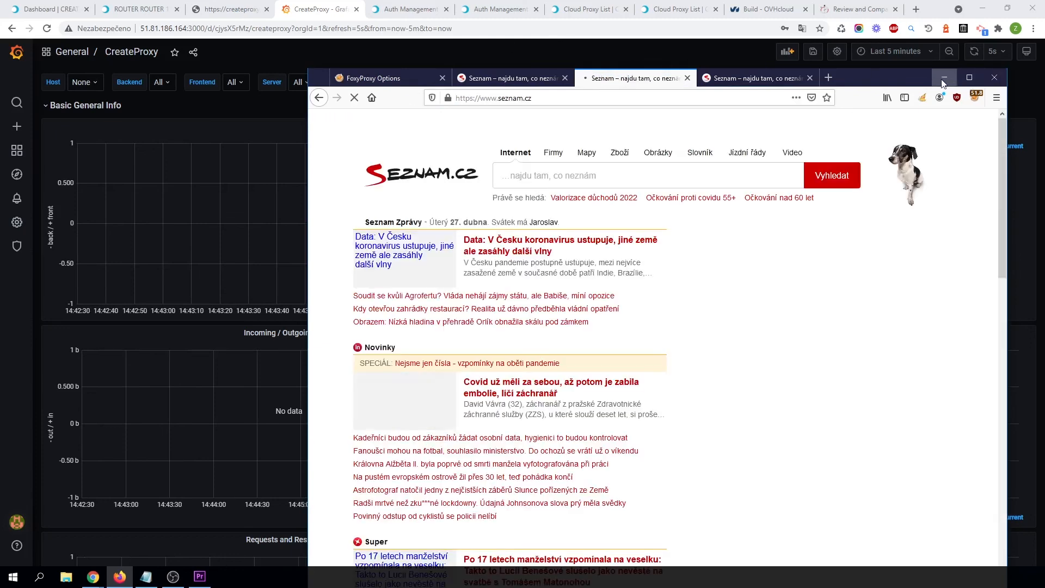
left_click(944, 81)
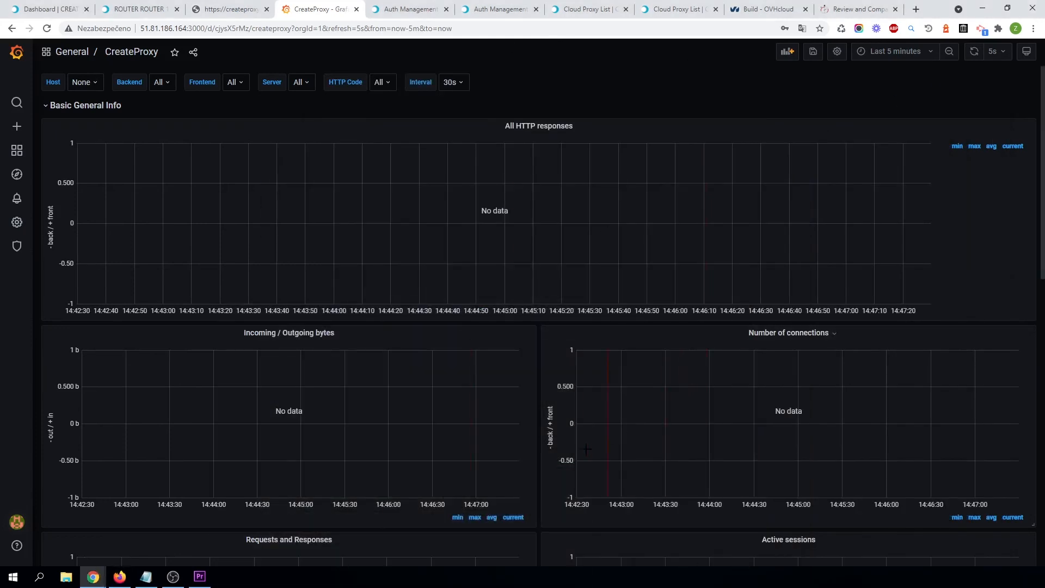
Review the CreateProxy dashboard panels and time range for incoming router traffic data.
scroll(539, 405, "down", 4)
scroll(535, 380, "up", 3)
scroll(534, 417, "down", 6)
scroll(535, 416, "up", 7)
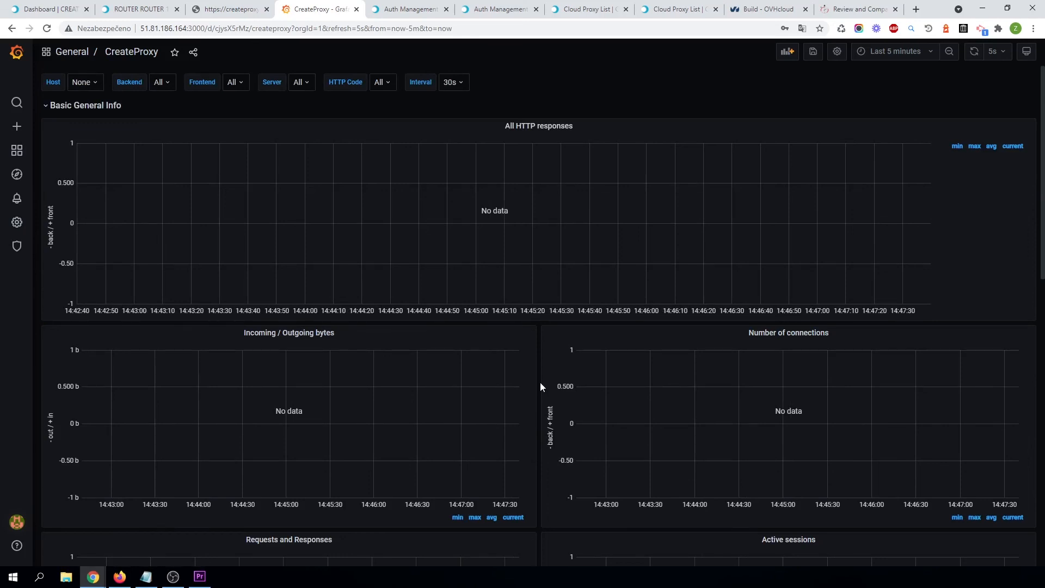
scroll(541, 382, "down", 7)
scroll(541, 383, "up", 7)
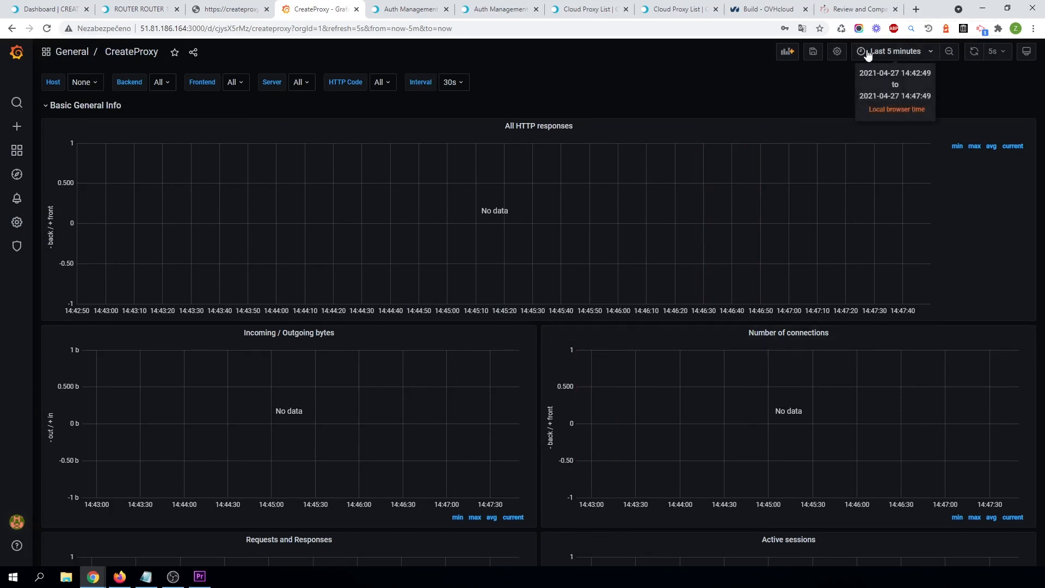
left_click(896, 53)
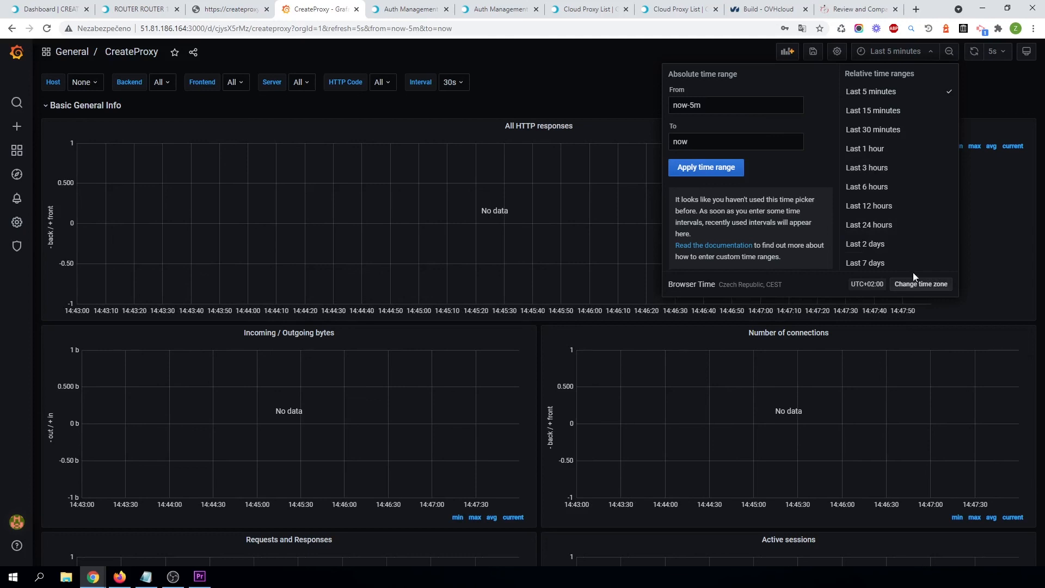
left_click(1011, 98)
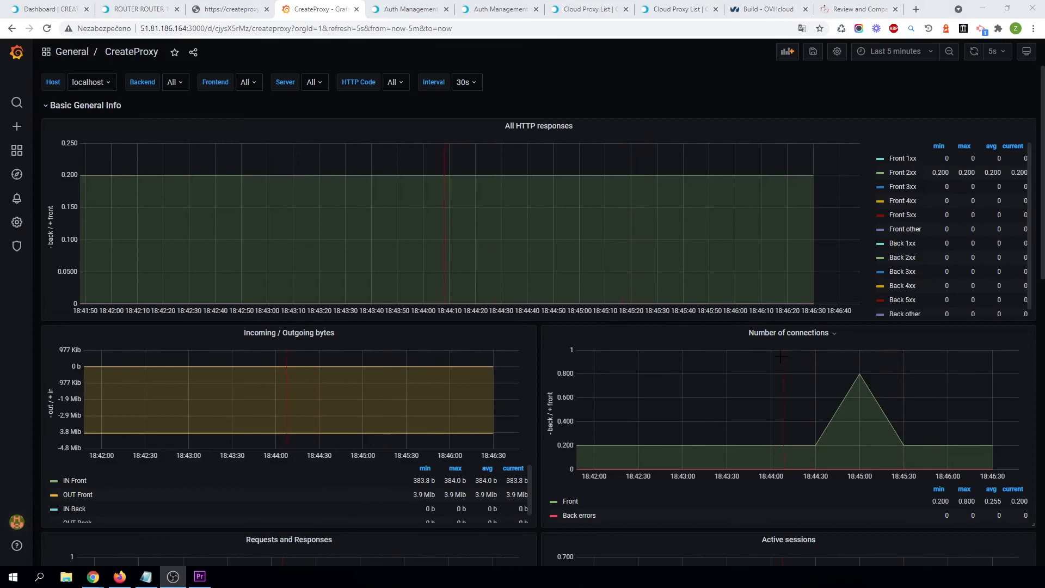
mouse_move(698, 347)
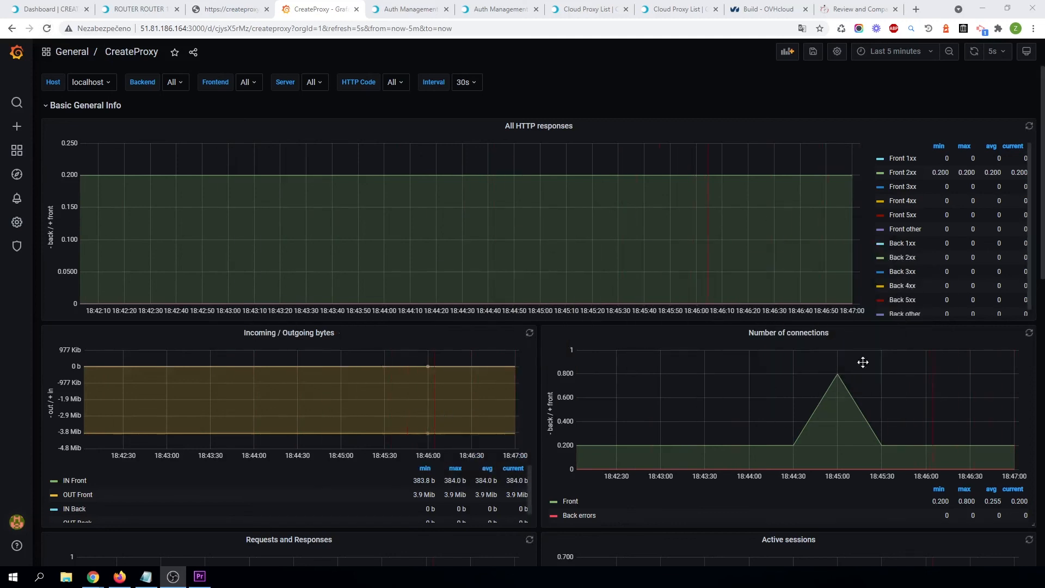
scroll(565, 361, "down", 5)
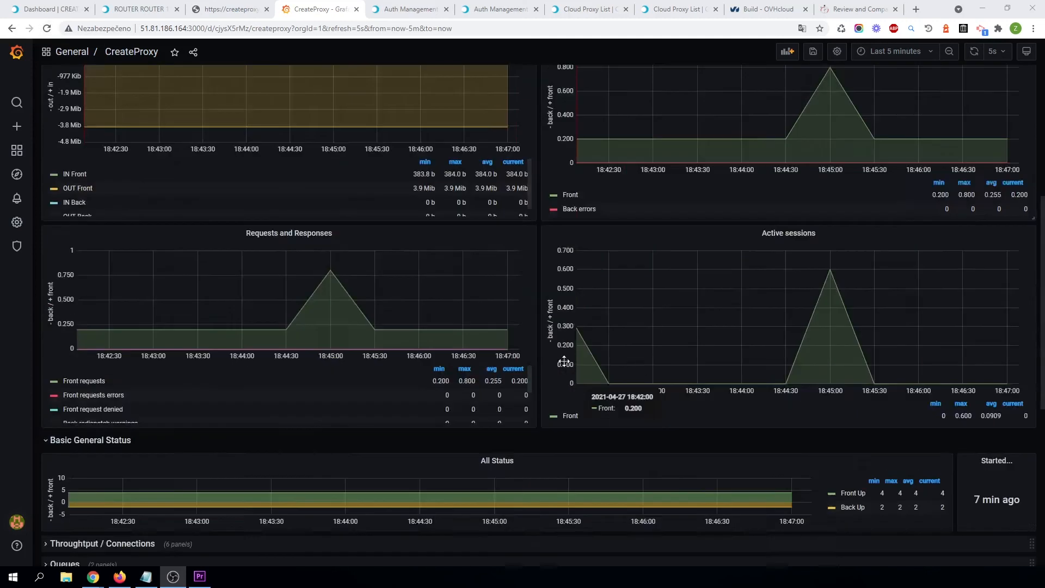
scroll(564, 361, "up", 5)
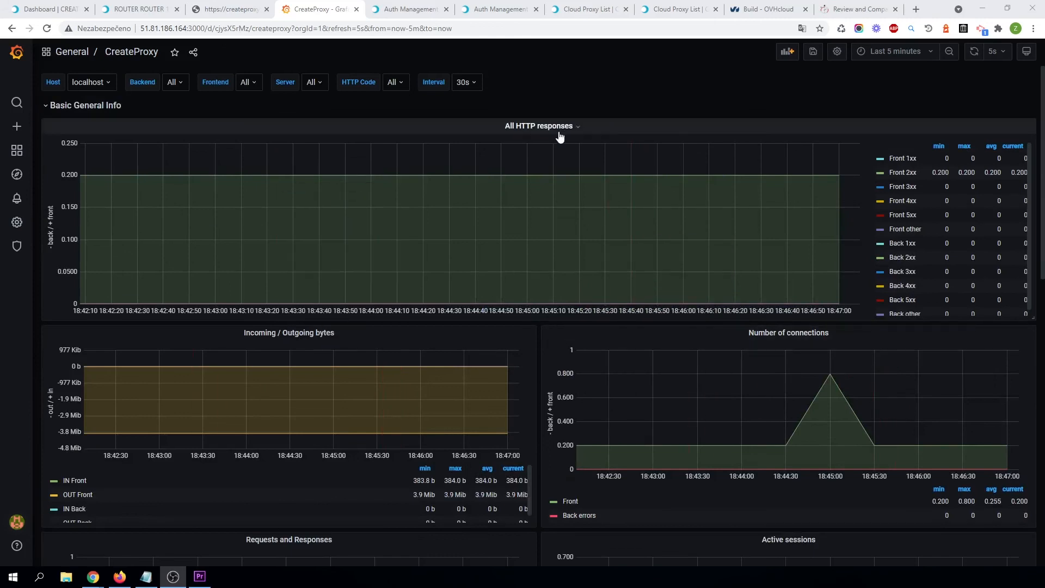
Open the All HTTP responses panel's embed sharing and select the iframe source URL.
left_click(193, 52)
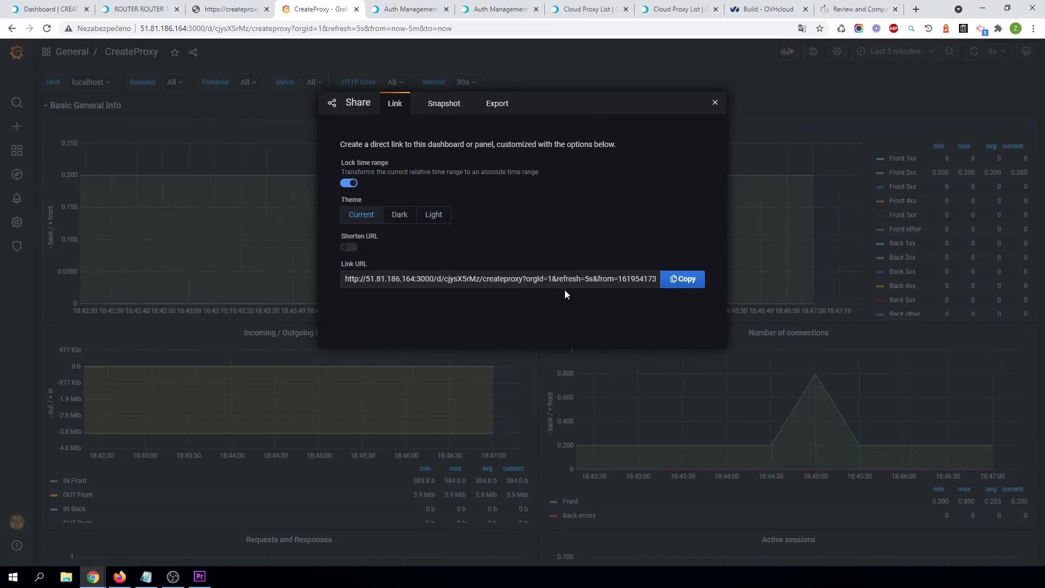
left_click(715, 103)
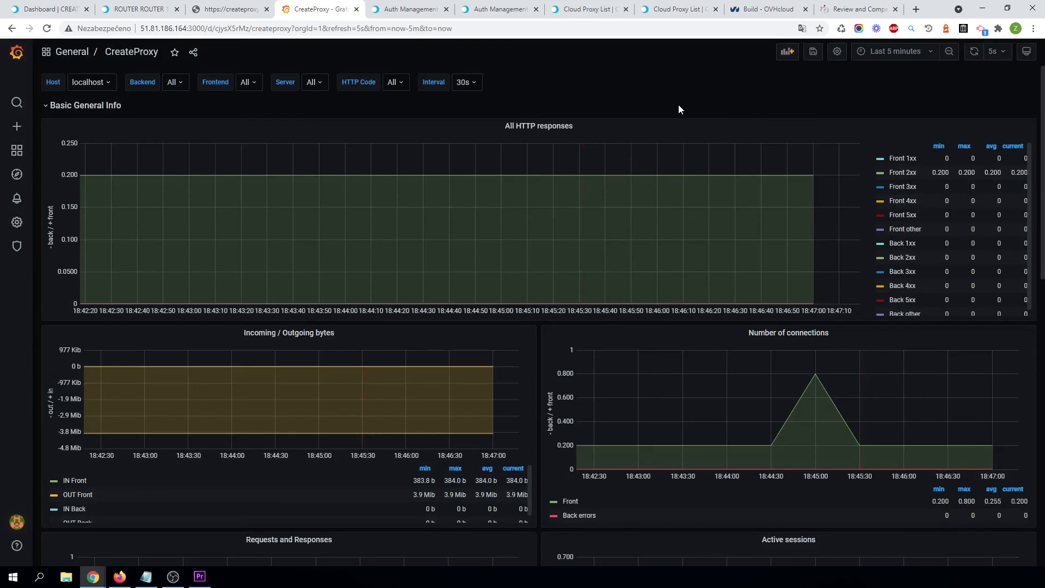
left_click(579, 131)
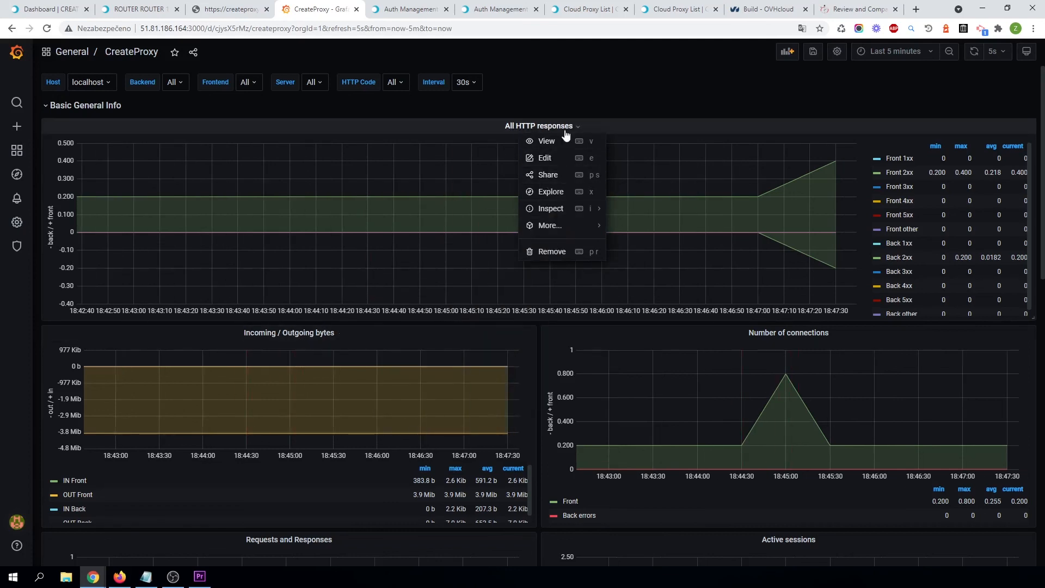
left_click(551, 176)
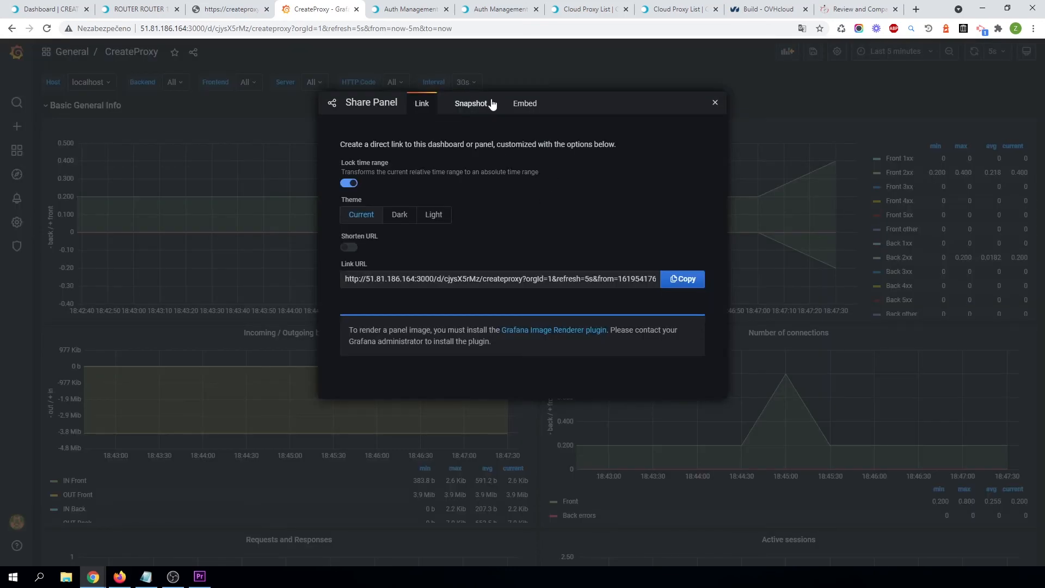
left_click(520, 104)
left_click(422, 299)
key("ctrl+a")
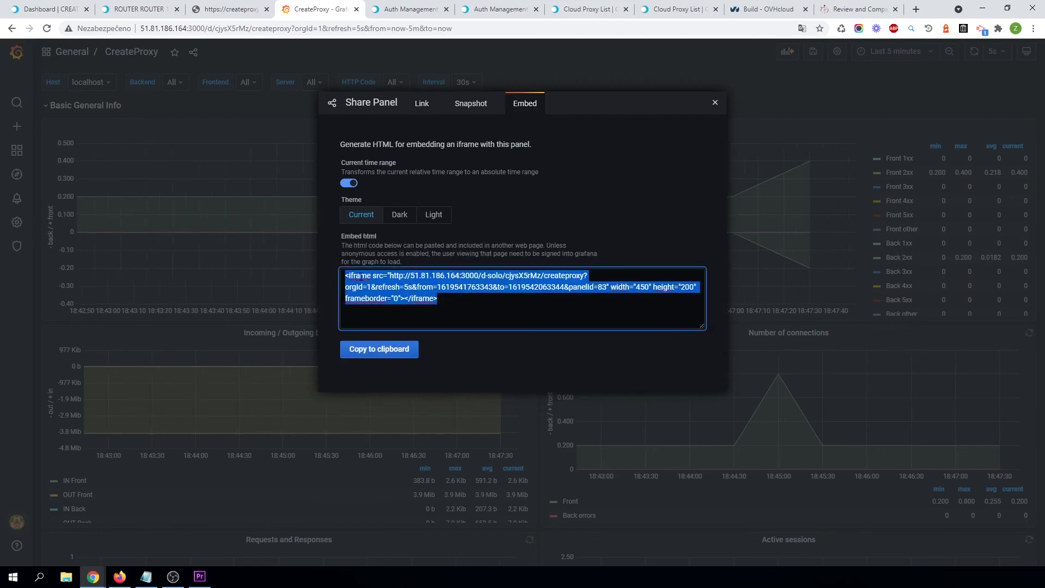
key("Right")
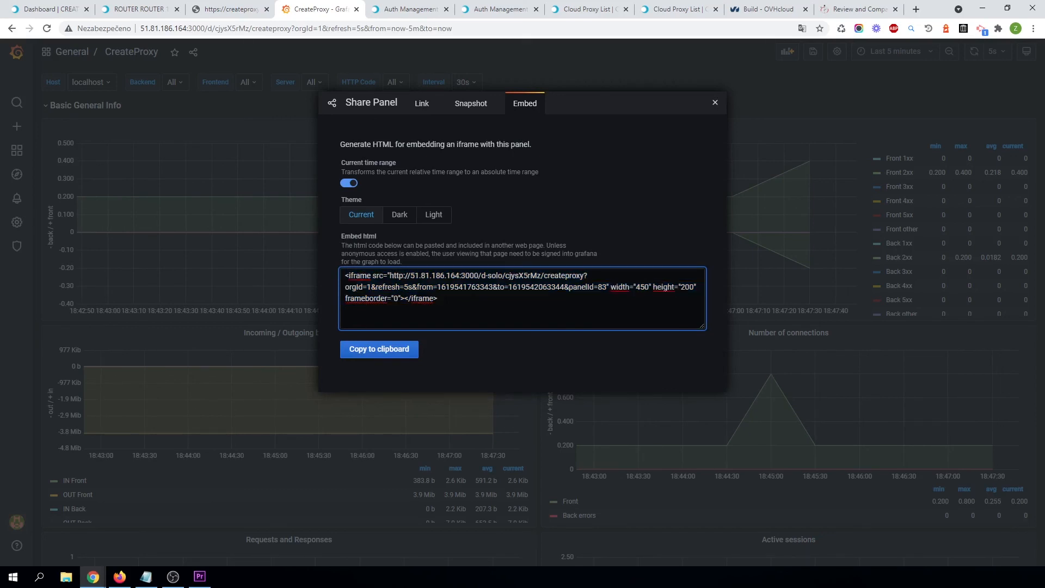
left_click_drag(607, 287, 395, 276)
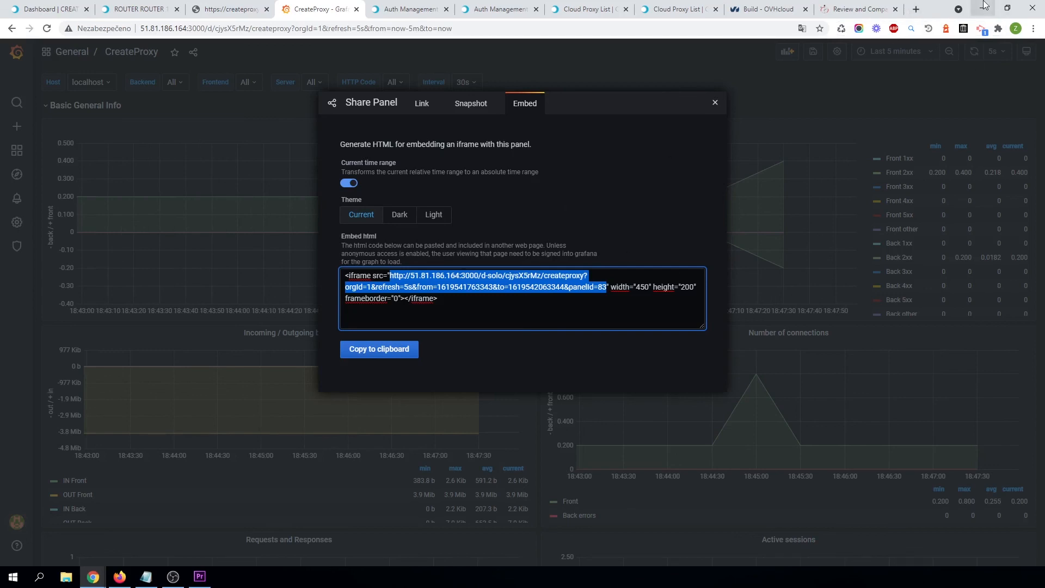
Open the copied panel URL in a new browser tab.
left_click(916, 9)
key("ctrl+v")
key("Return")
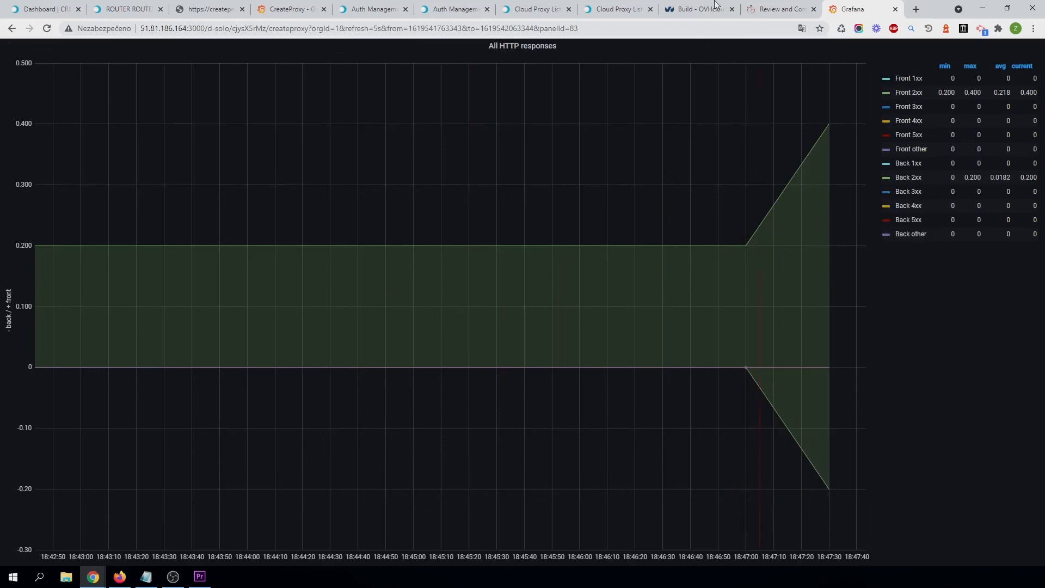
left_click(786, 7)
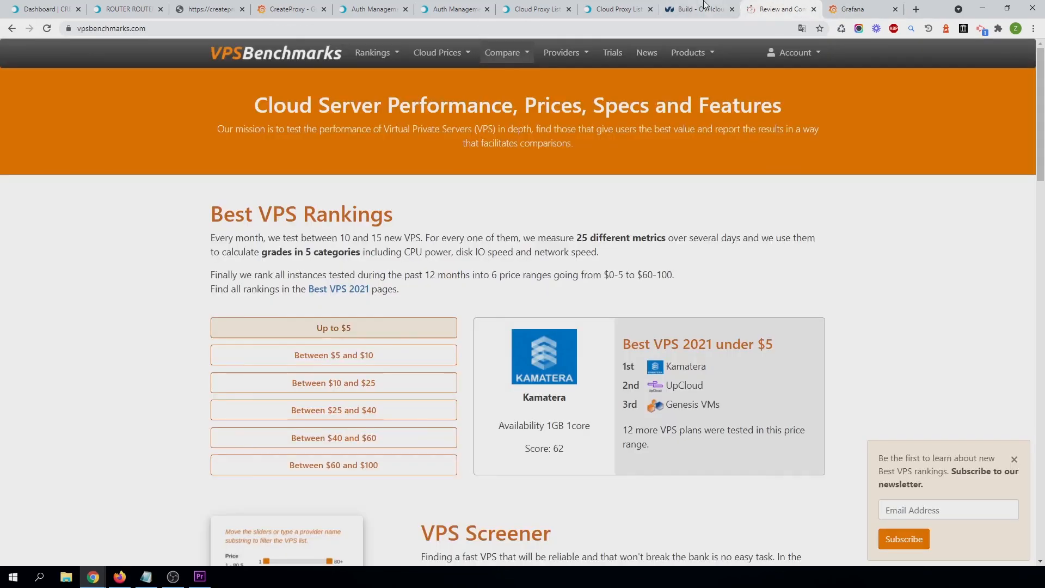
left_click(853, 4)
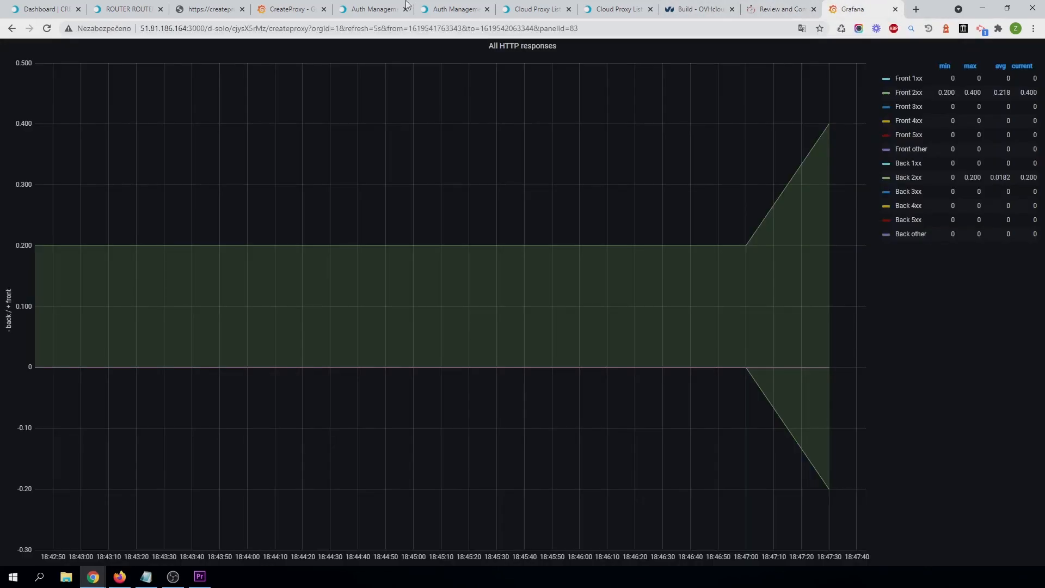
left_click(124, 5)
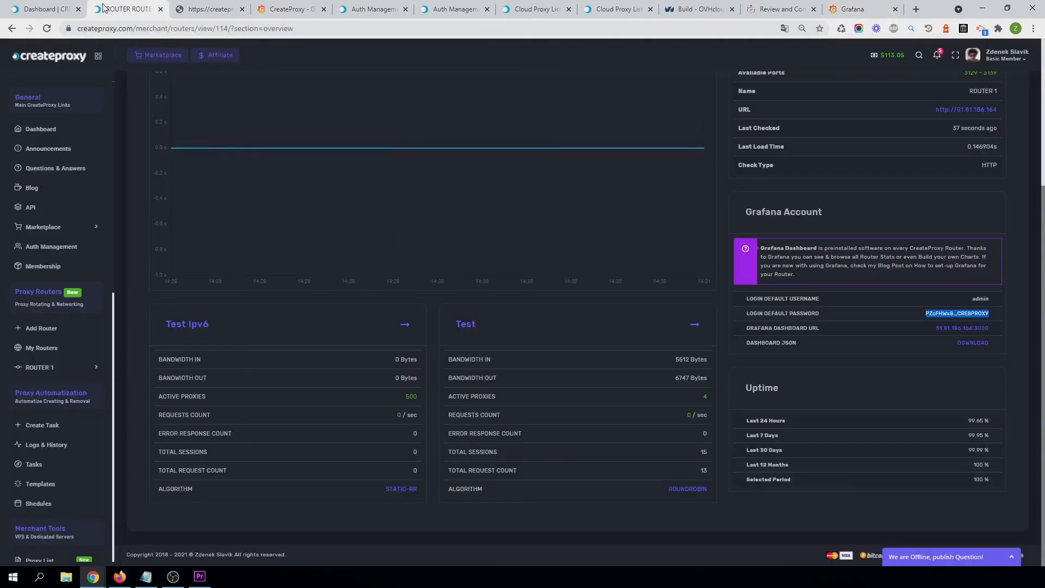
left_click(290, 6)
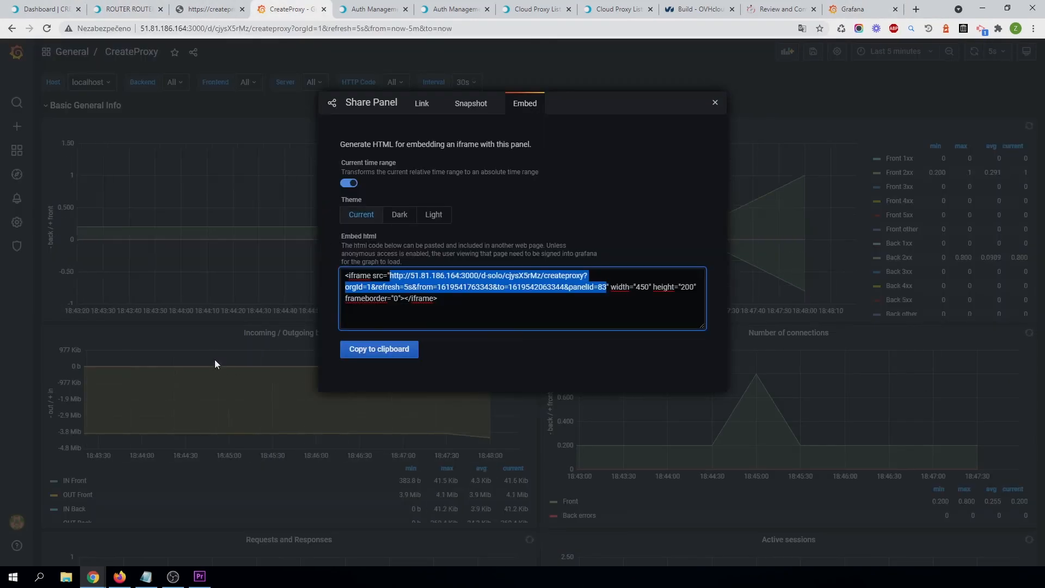
Close the share dialog and expand the dashboard's collapsed rows from Cache / Compressor up to Queues.
left_click(204, 343)
scroll(536, 394, "down", 10)
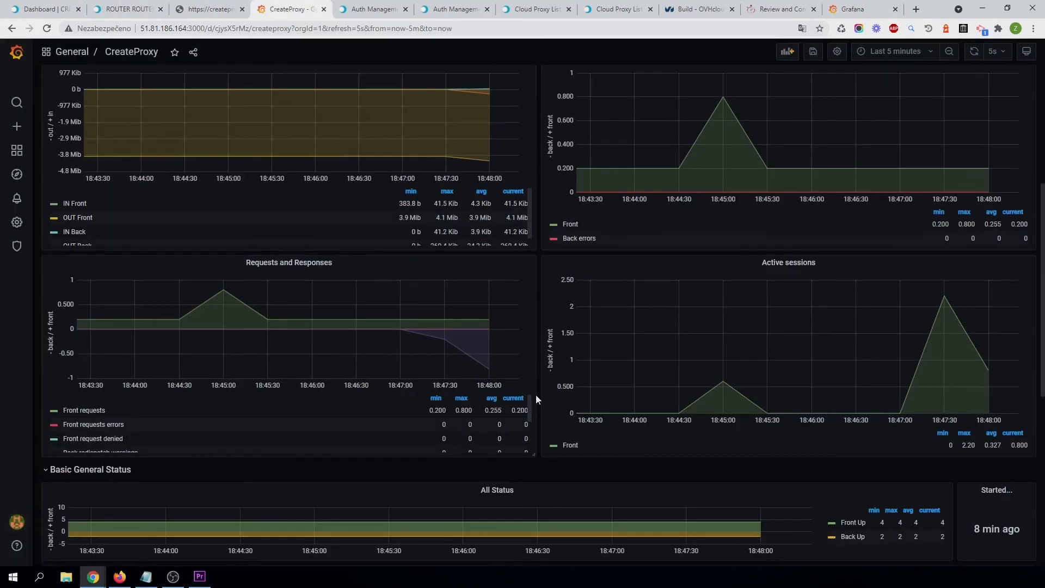
scroll(536, 394, "up", 3)
scroll(535, 394, "down", 5)
scroll(438, 402, "down", 1)
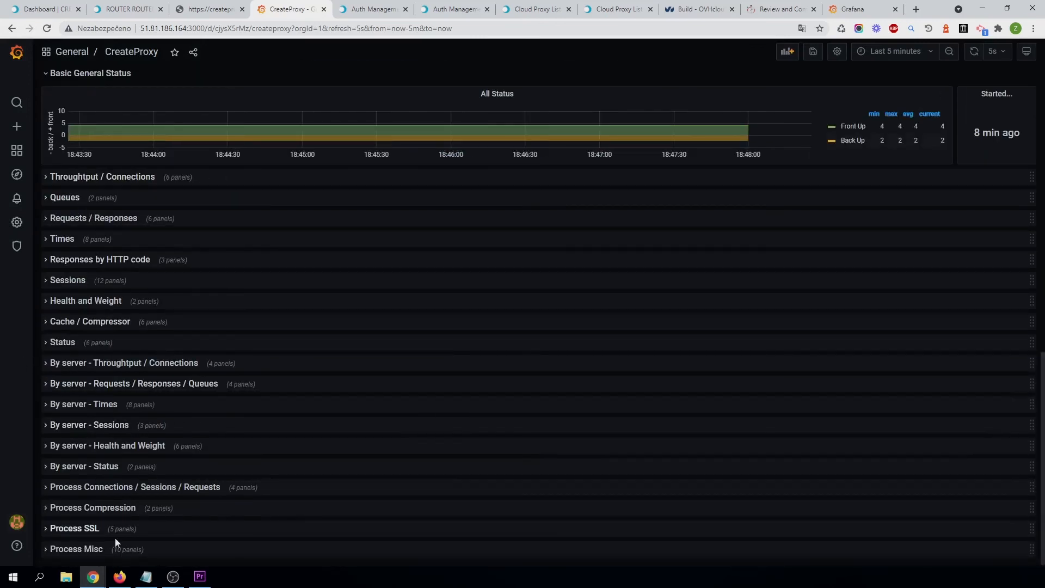
left_click(87, 320)
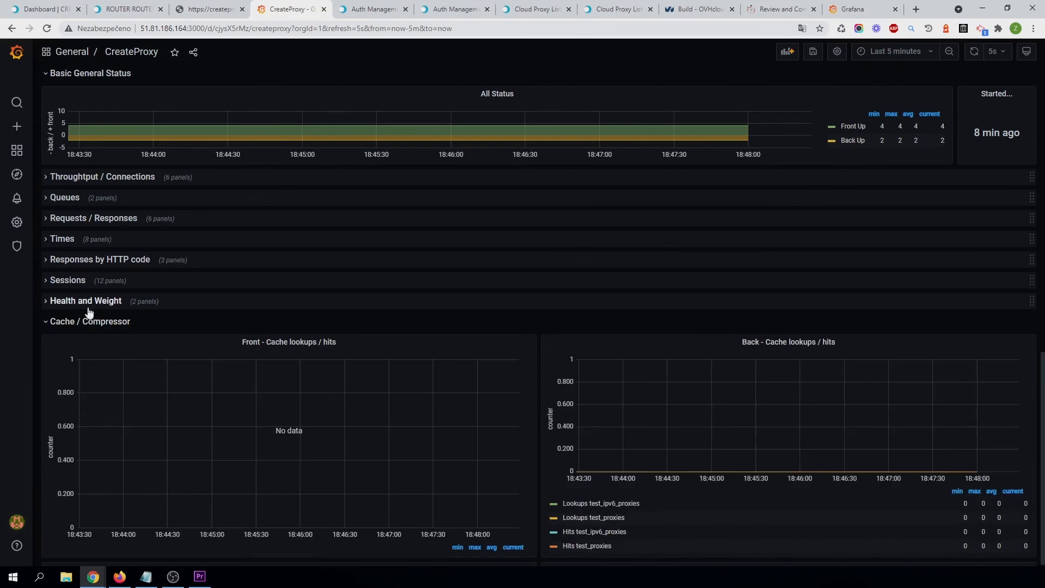
left_click(86, 302)
left_click(74, 283)
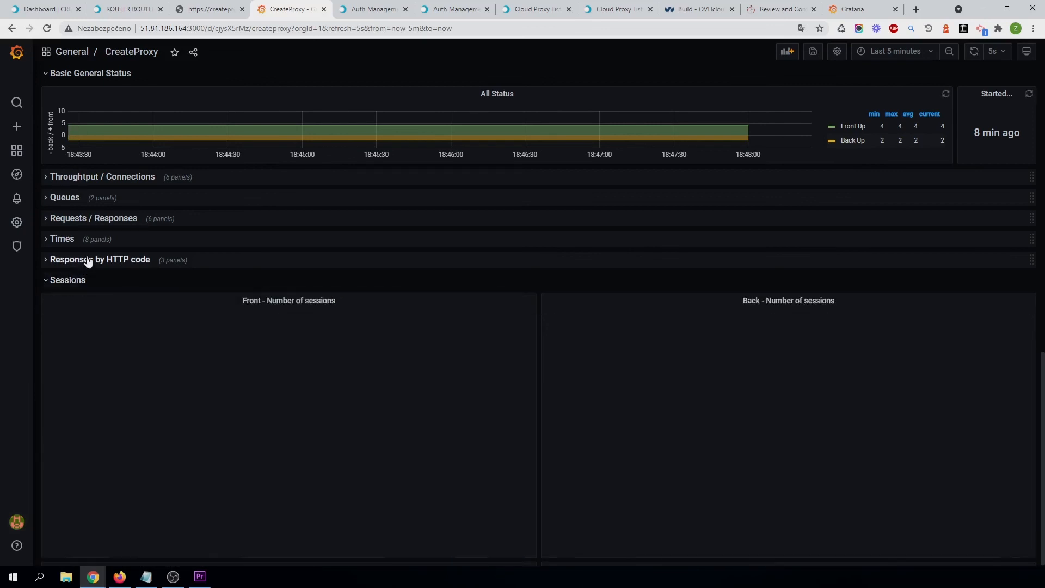
left_click(86, 261)
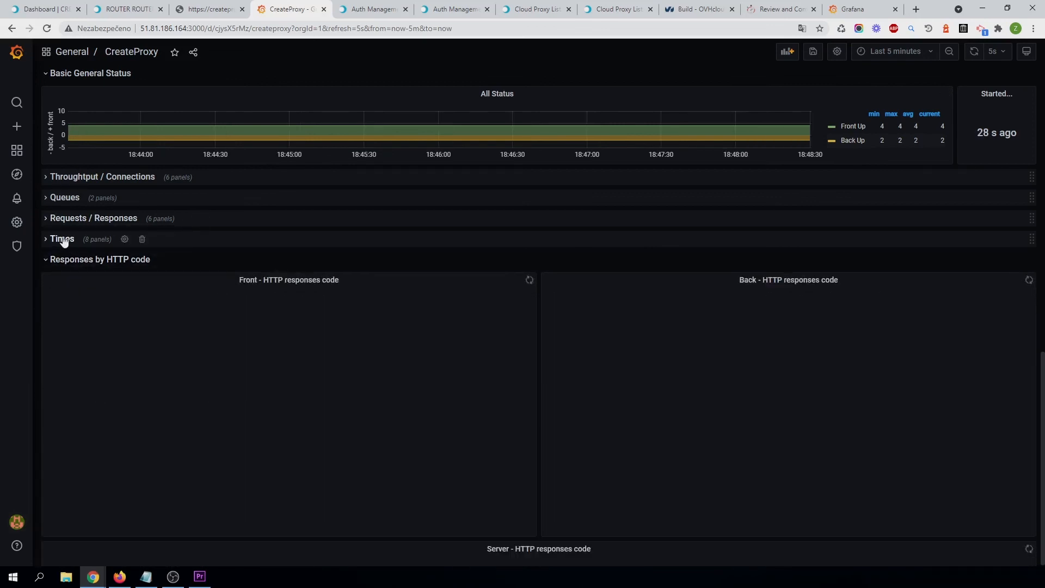
left_click(62, 239)
left_click(94, 219)
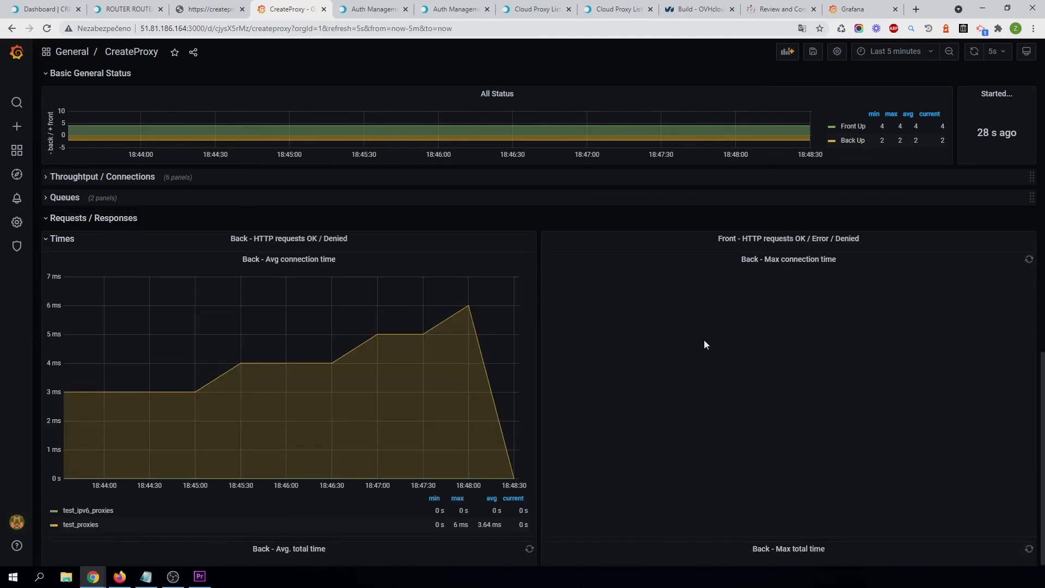
left_click(159, 199)
scroll(482, 412, "up", 15)
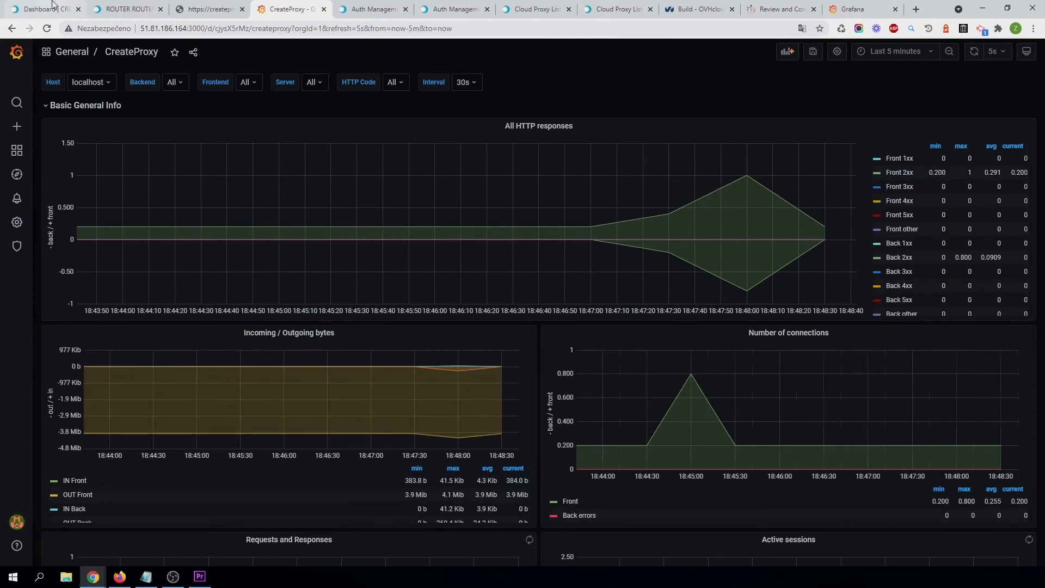
Open the Test access point details page of the router in CreateProxy.
left_click(53, 7)
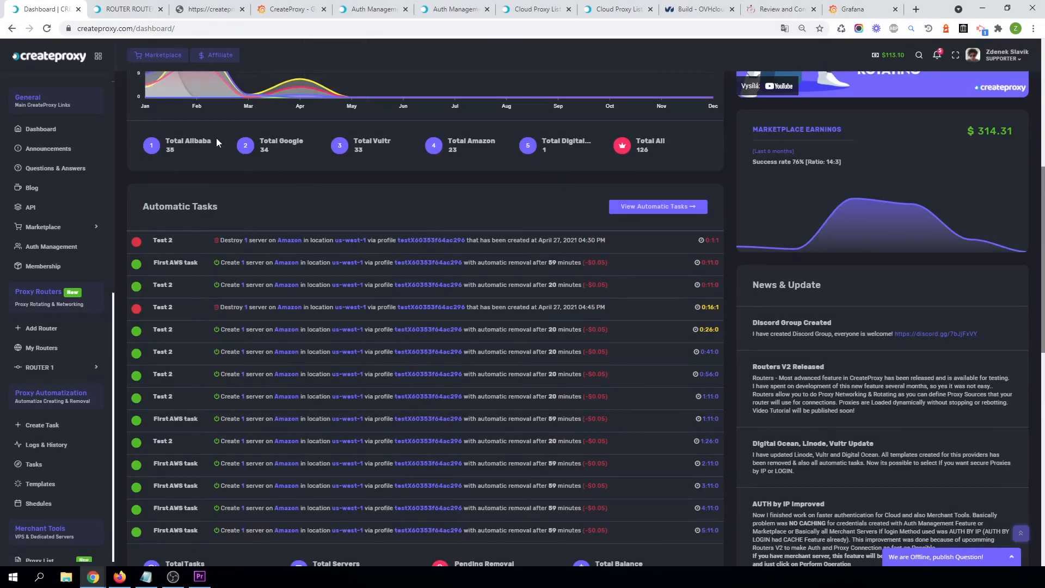
left_click(107, 6)
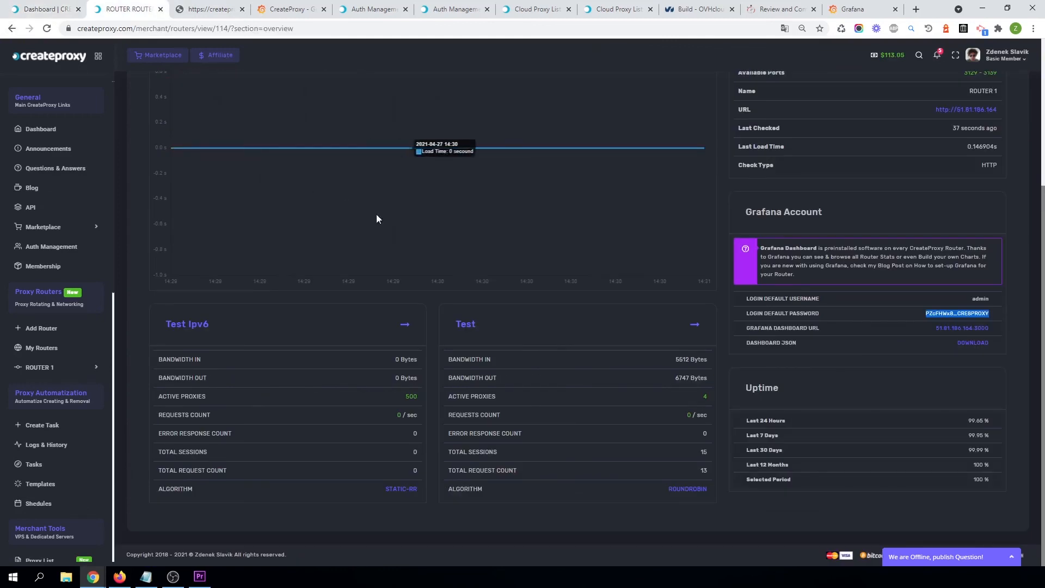
left_click(464, 326)
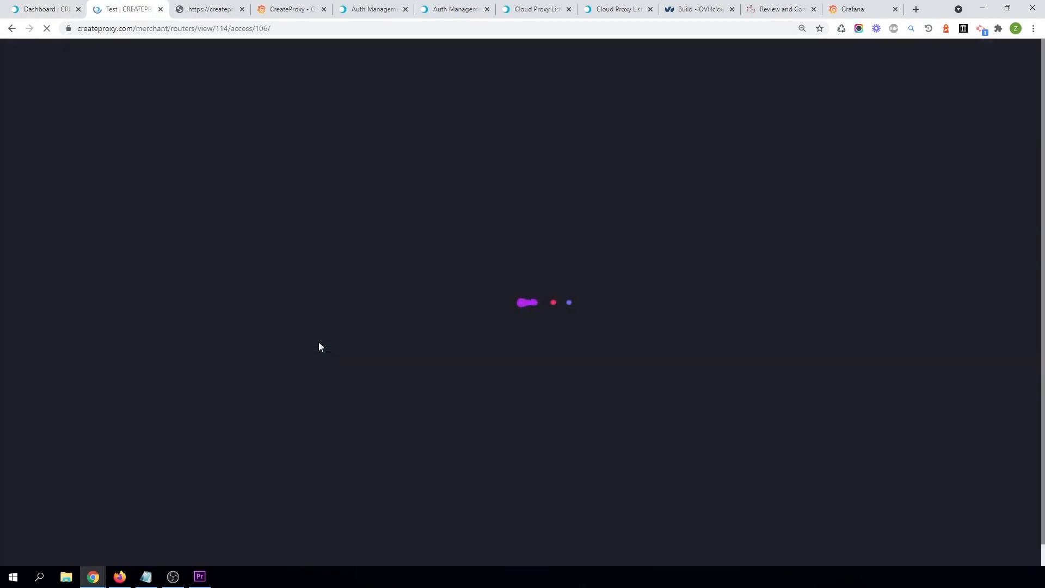
scroll(318, 342, "down", 5)
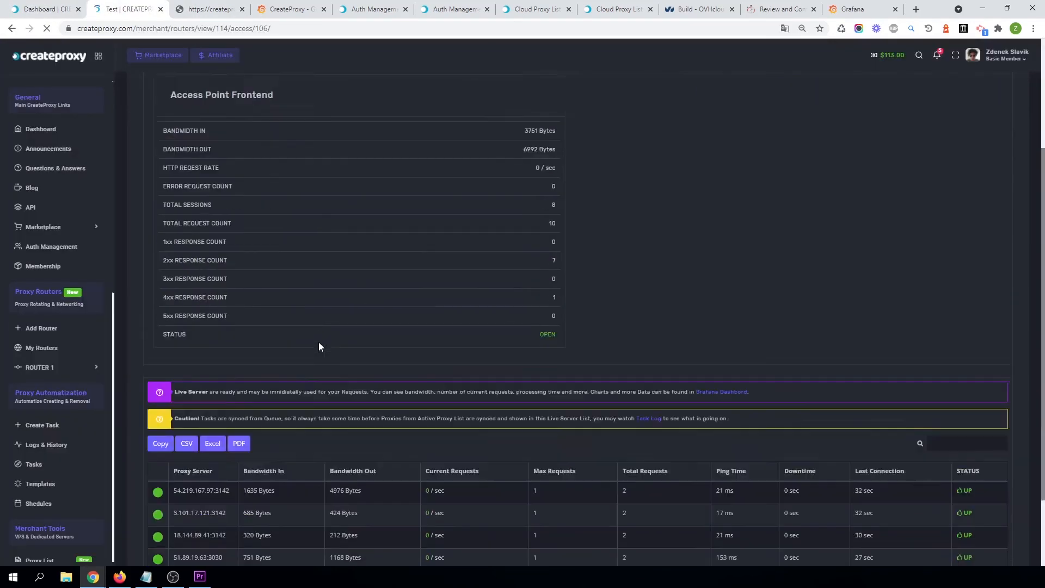